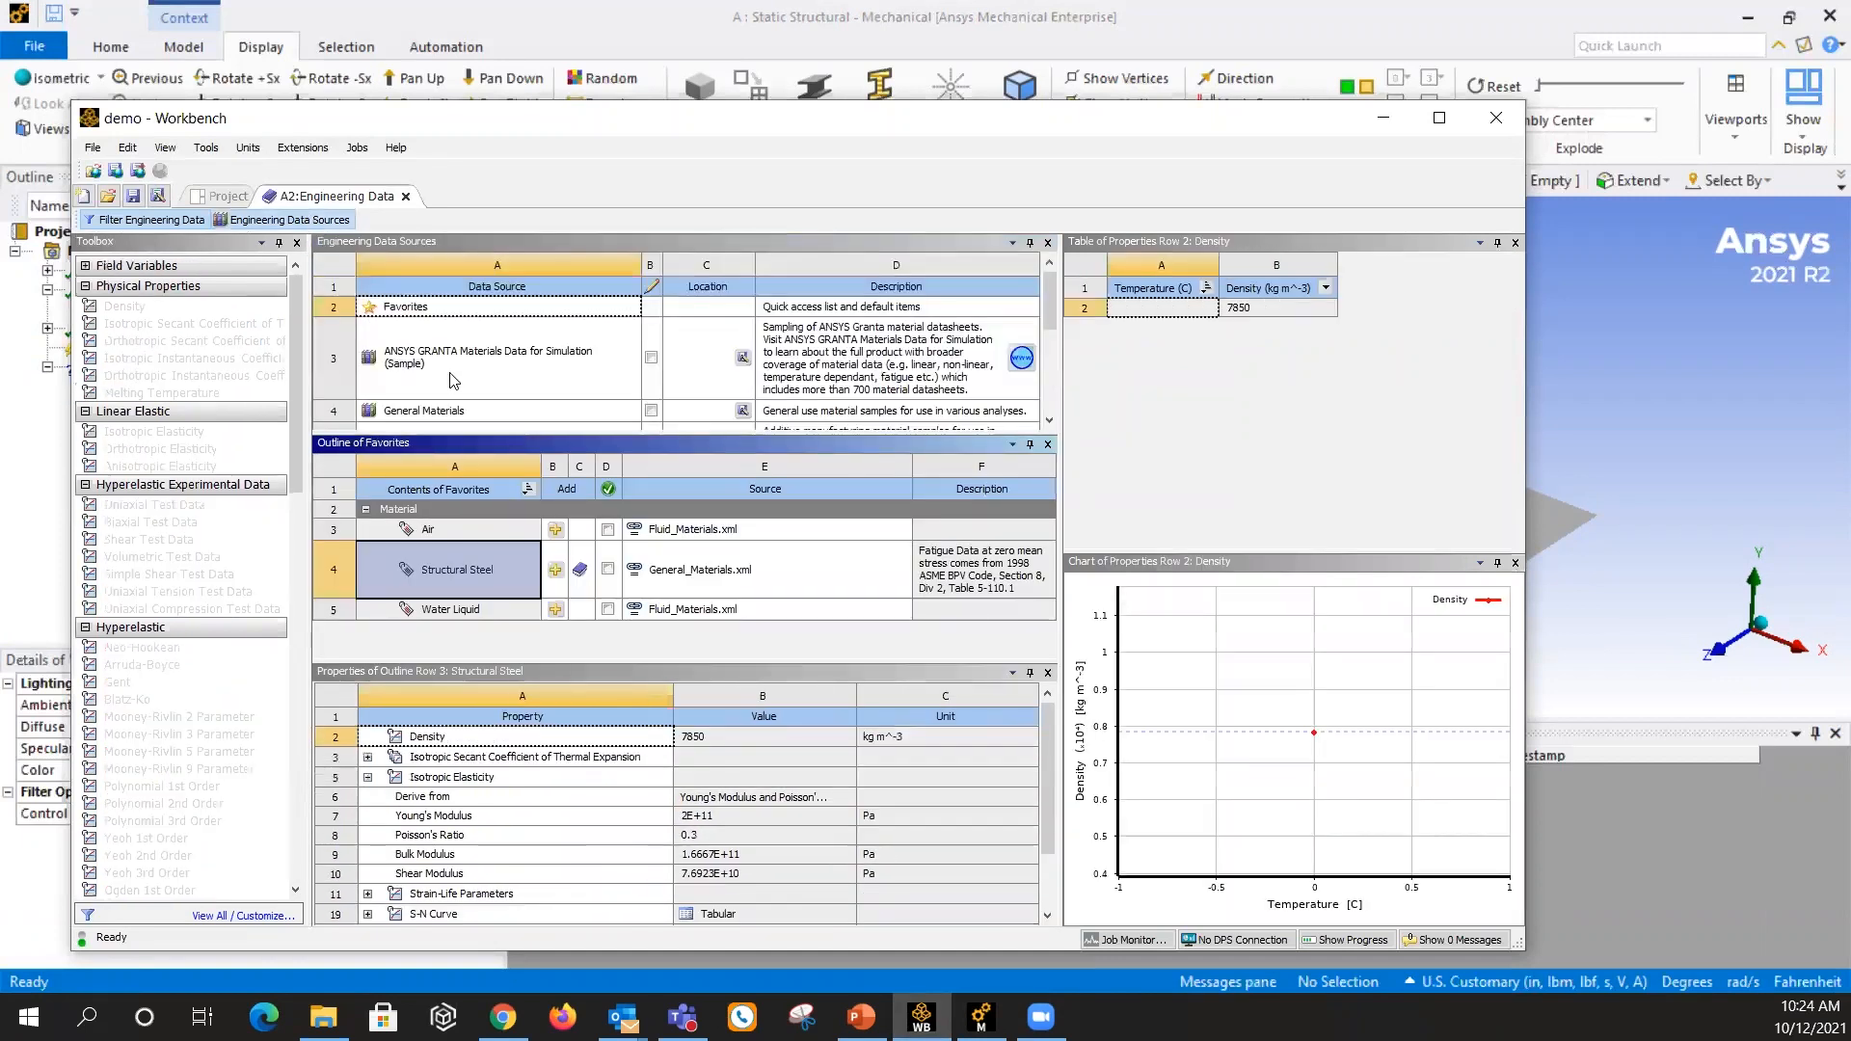
Add Epoxy Carbon UD (230 GPa) Prepreg from the Composite Materials library to the engineering data
scroll(457, 378, "down", 3)
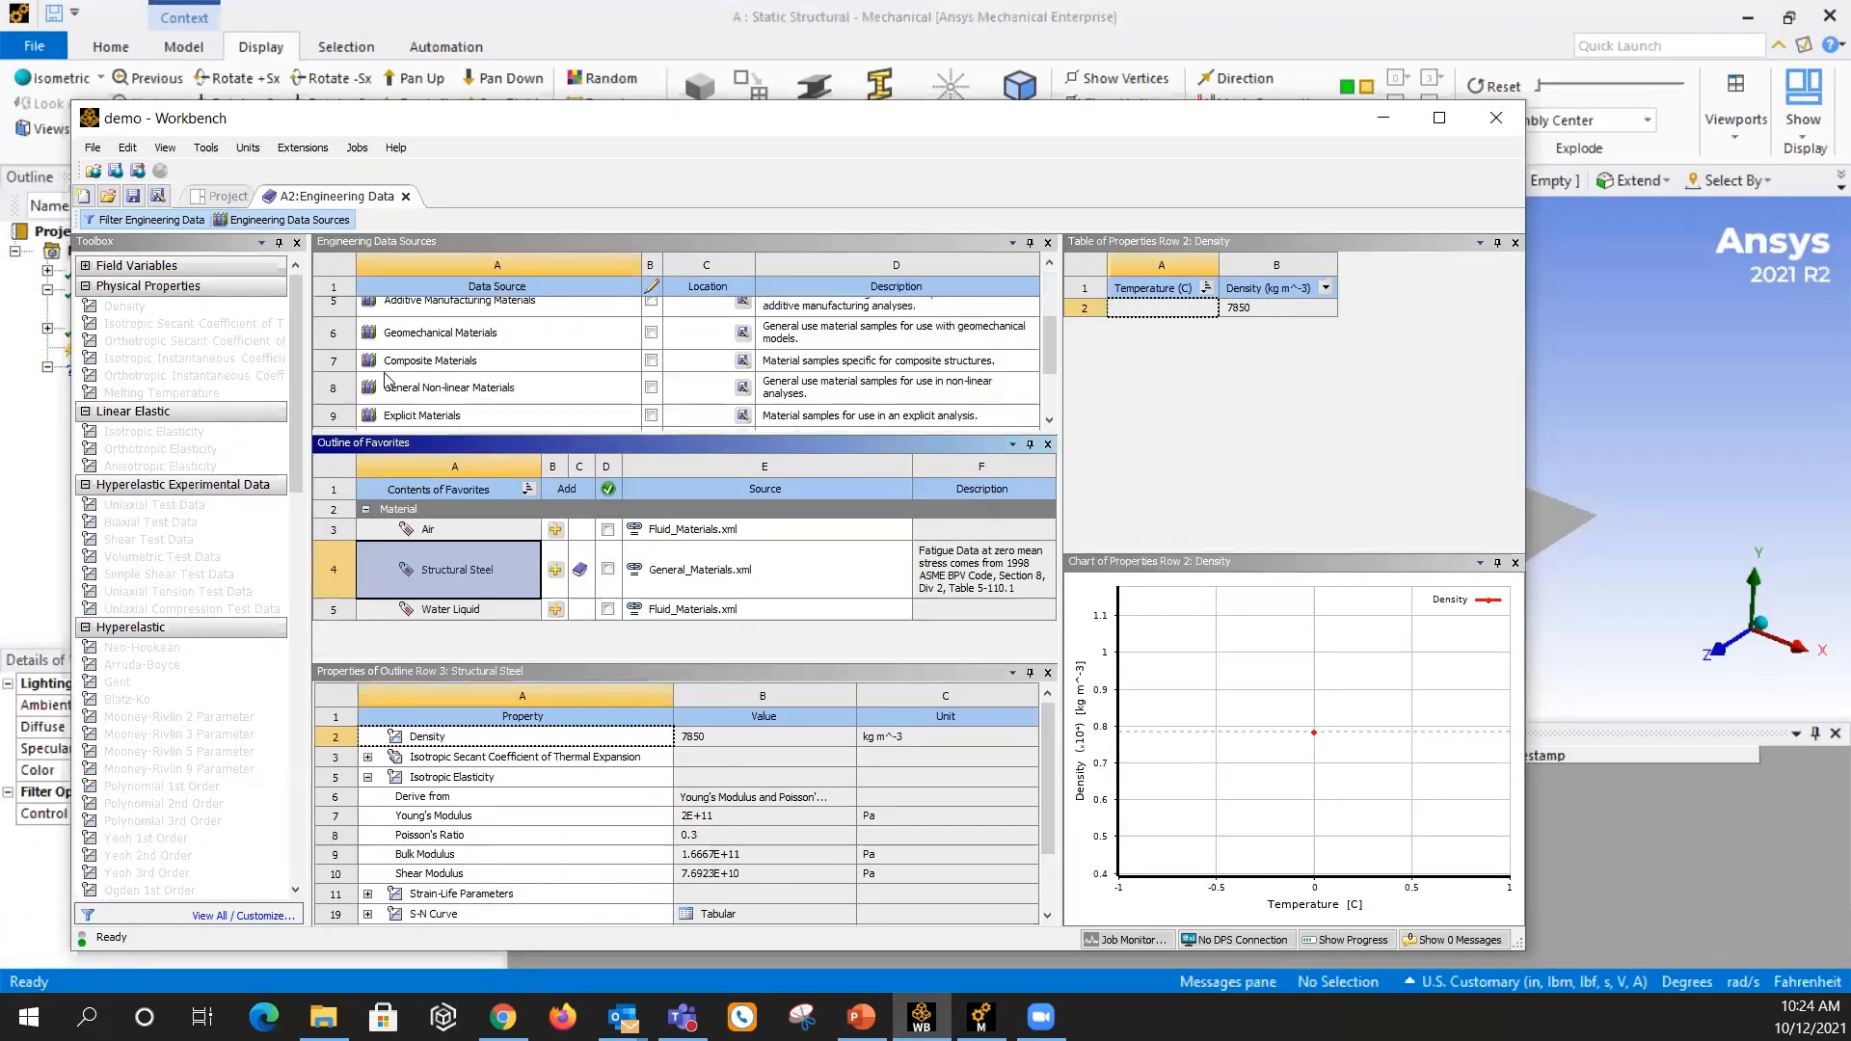
left_click(470, 364)
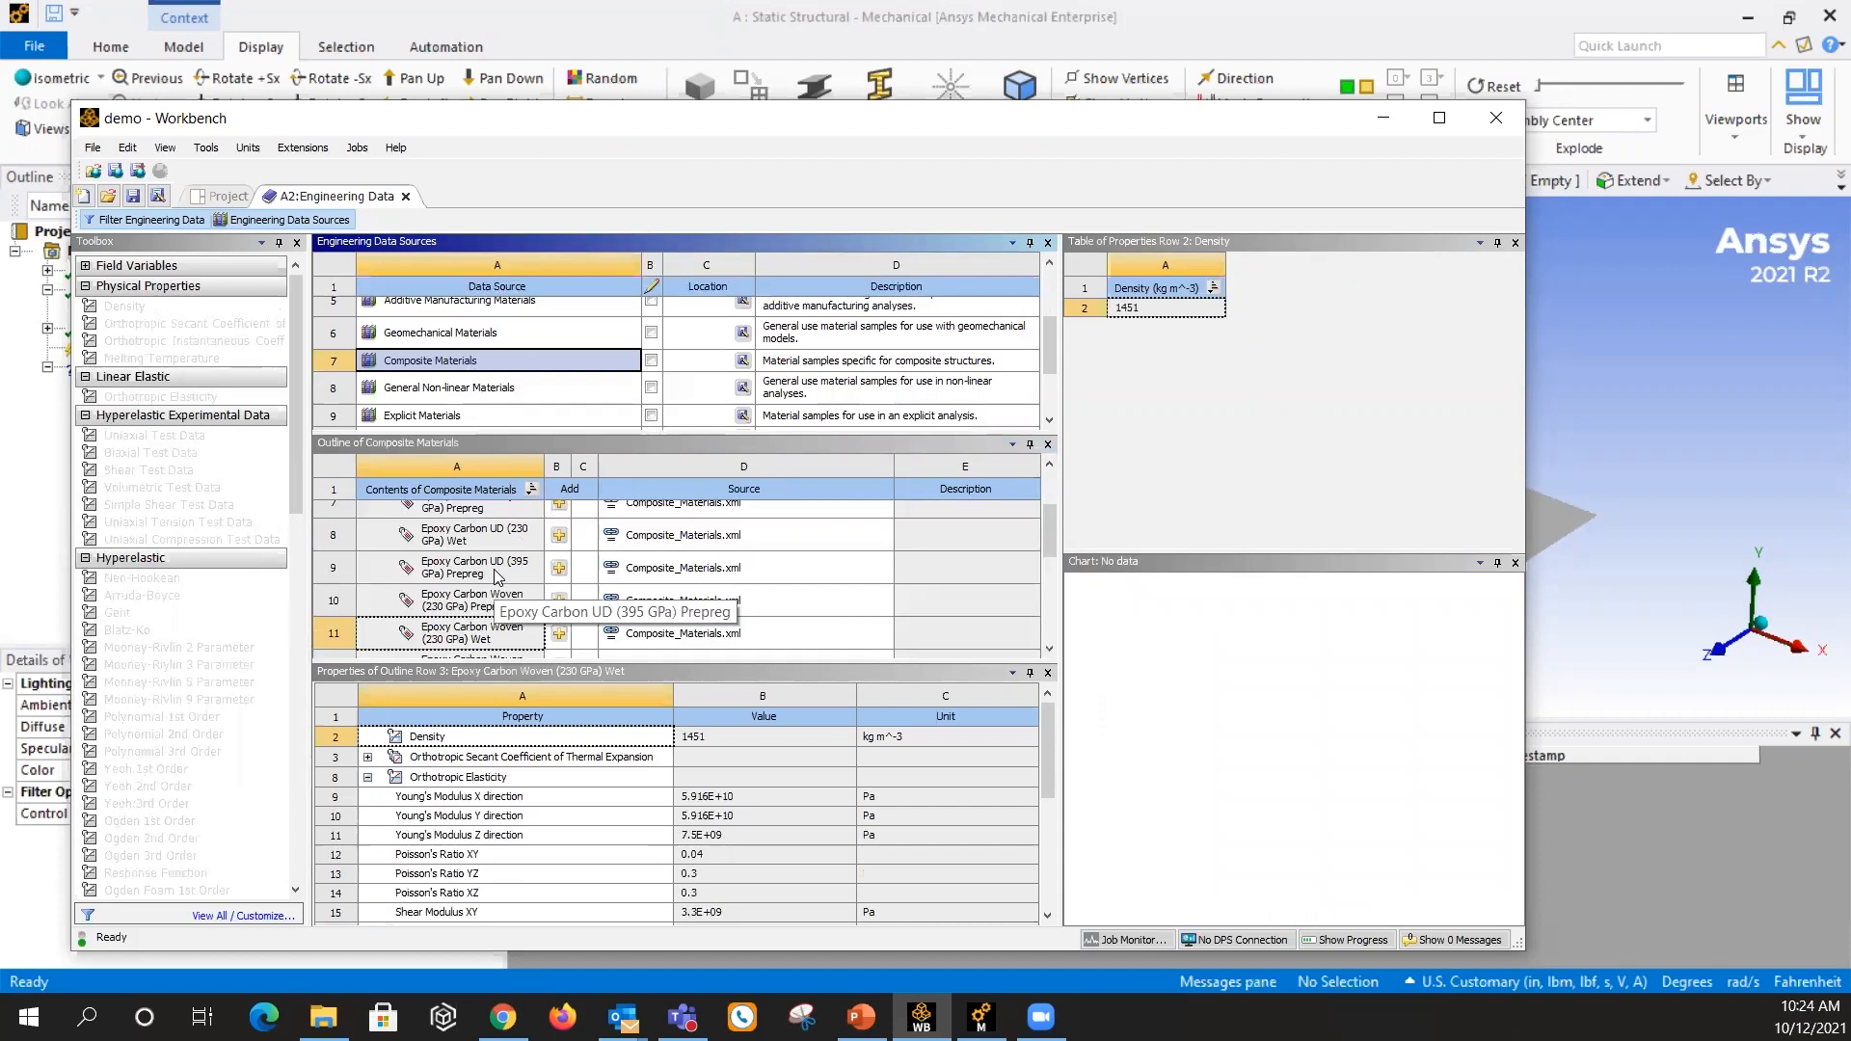
scroll(485, 572, "up", 1)
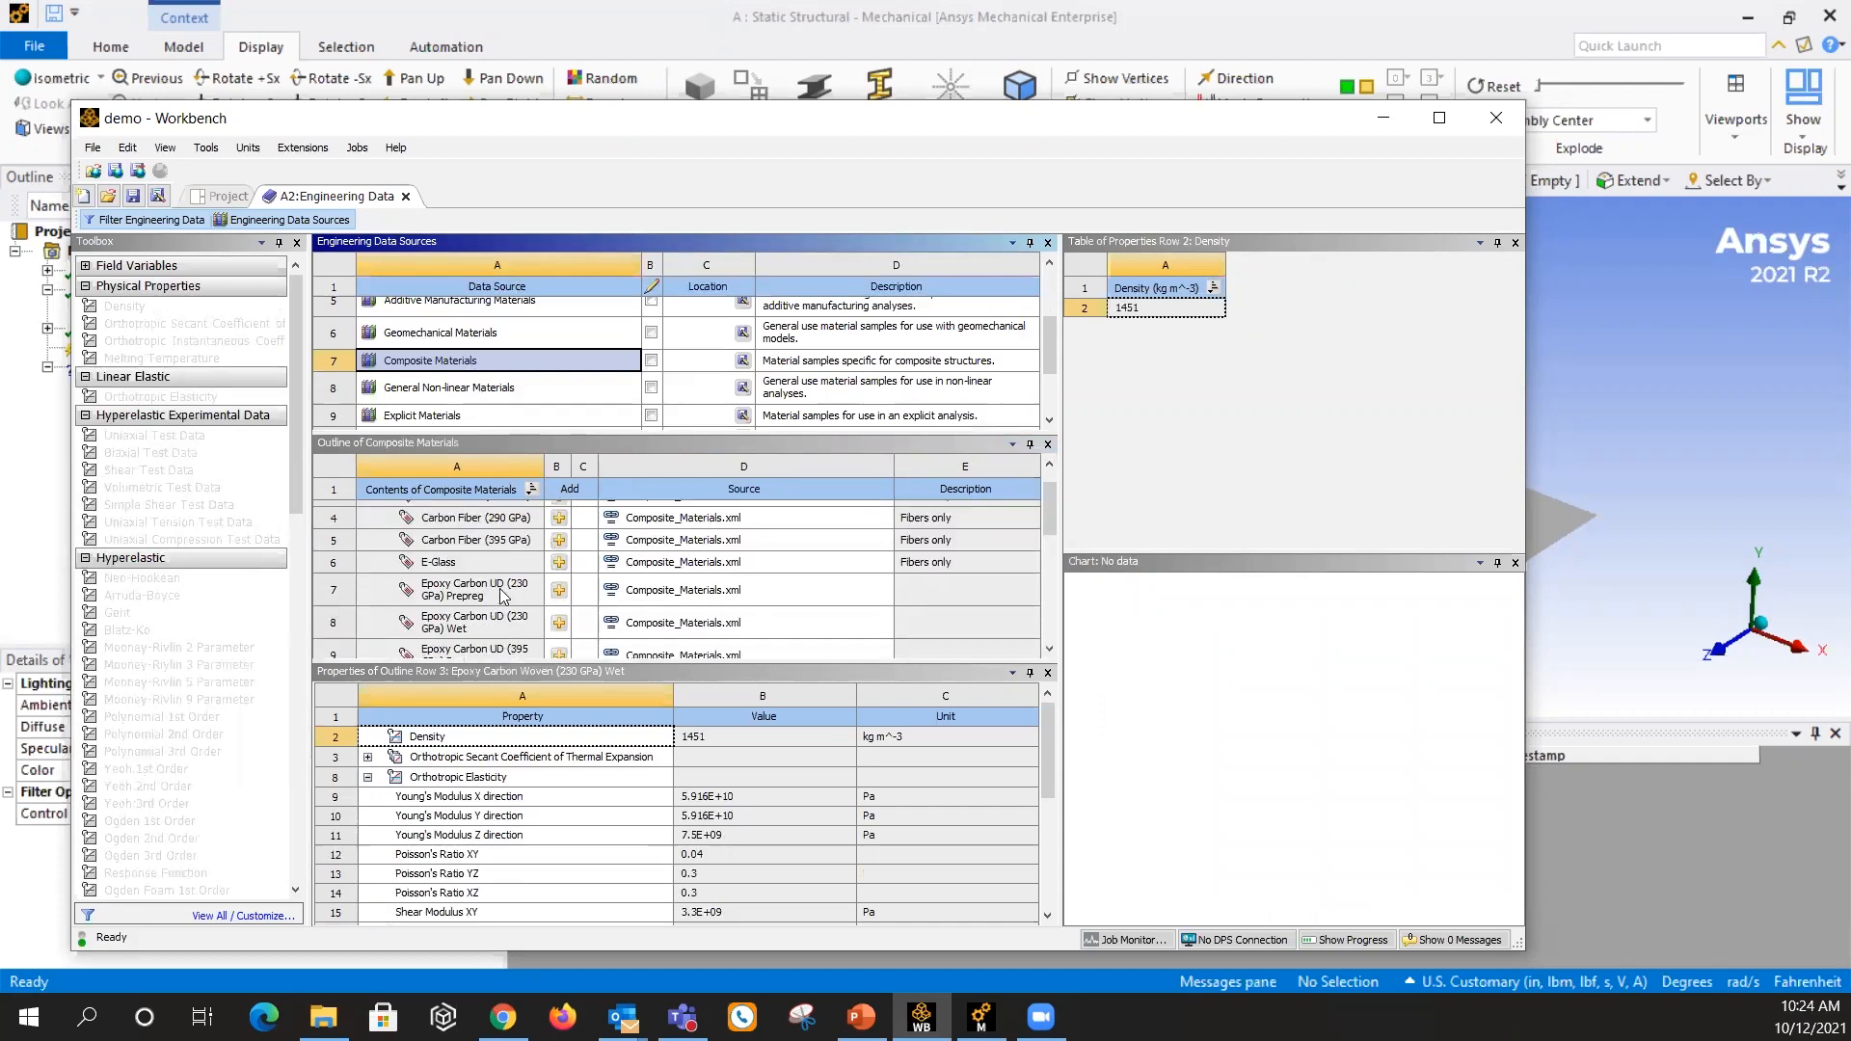
left_click(563, 593)
scroll(568, 637, "down", 1)
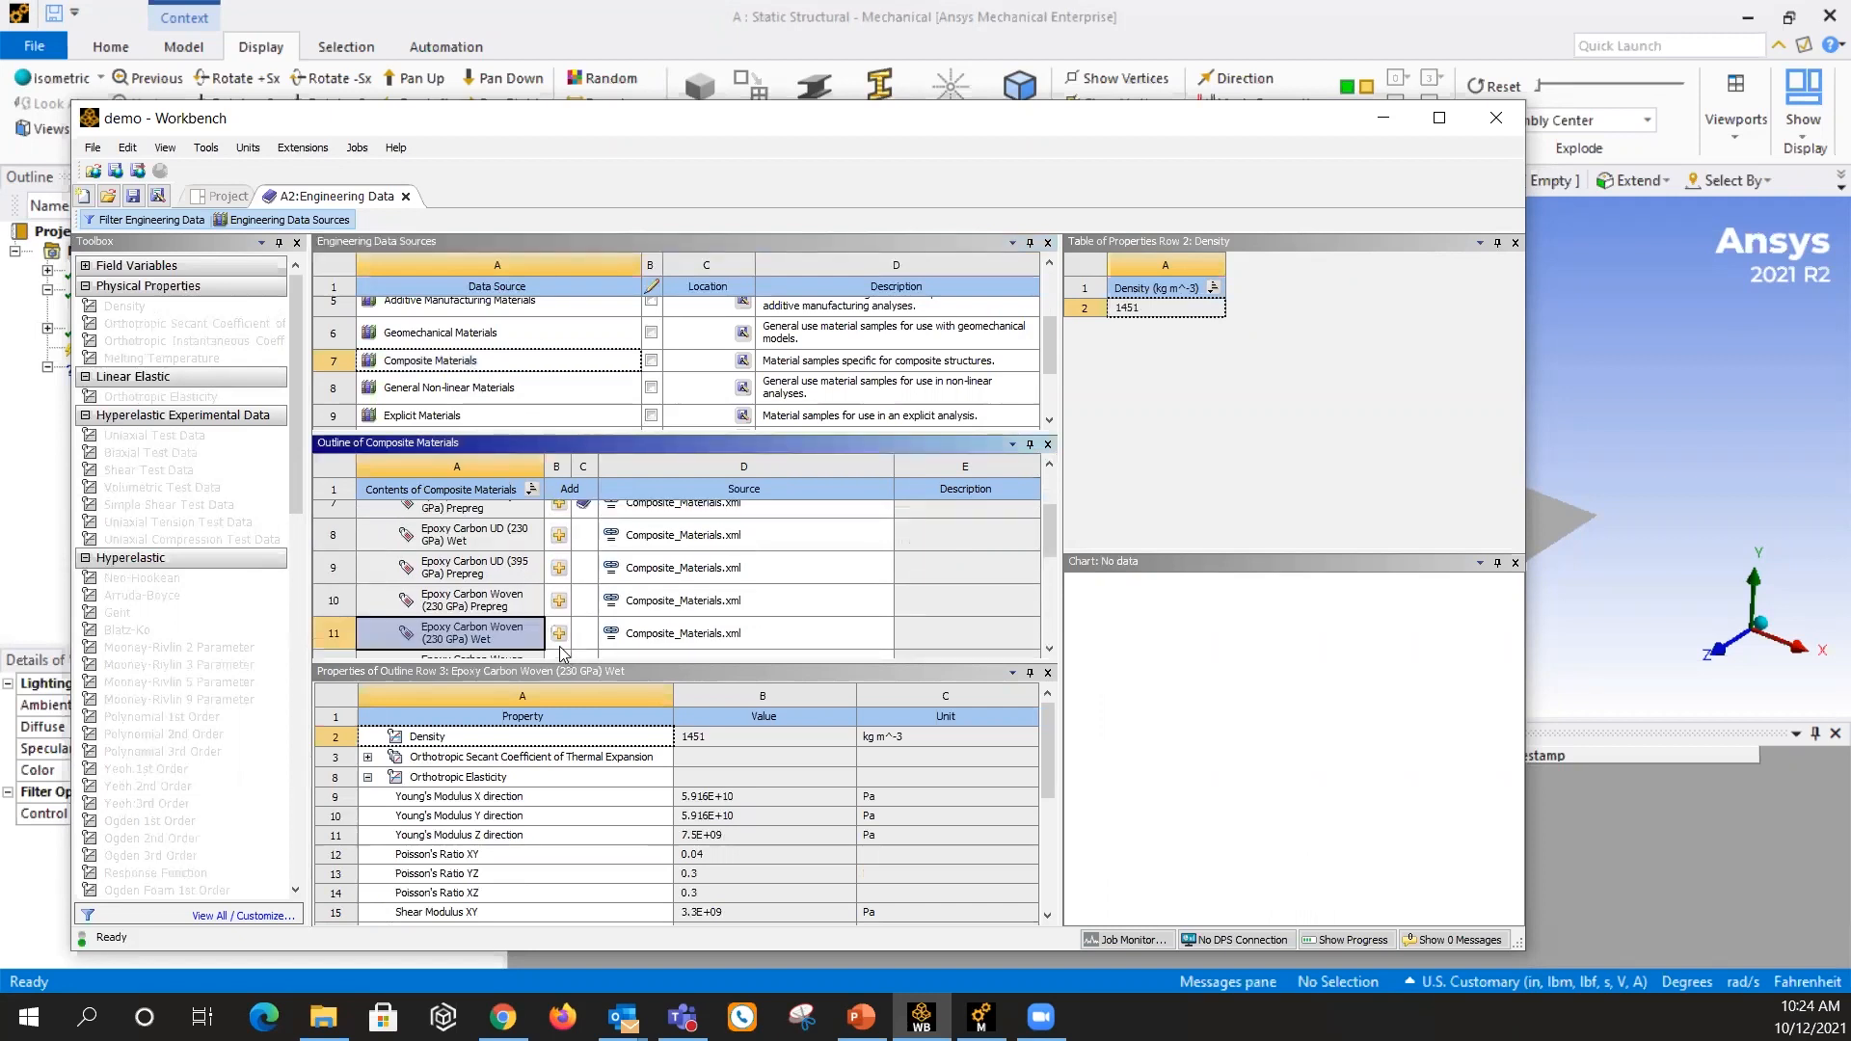
scroll(583, 581, "up", 1)
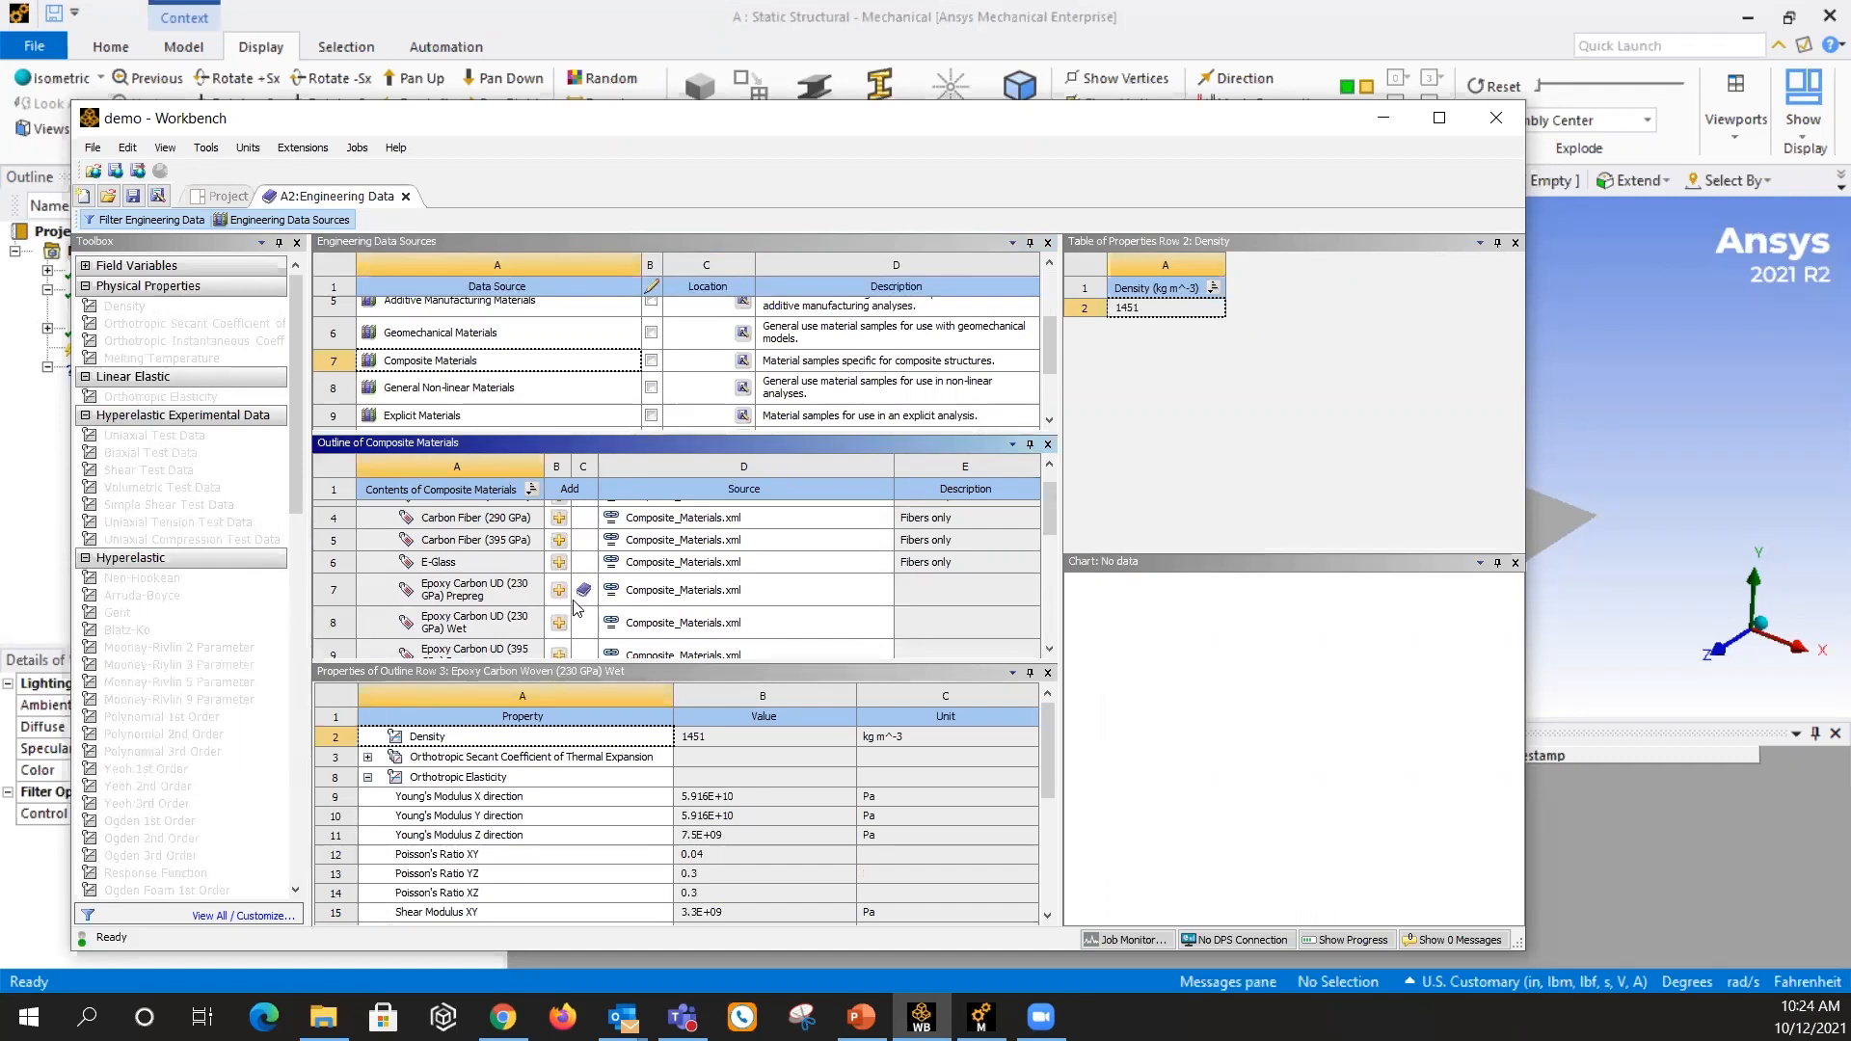
Close the Engineering Data Sources view to return to the analysis system's own material list
left_click(229, 197)
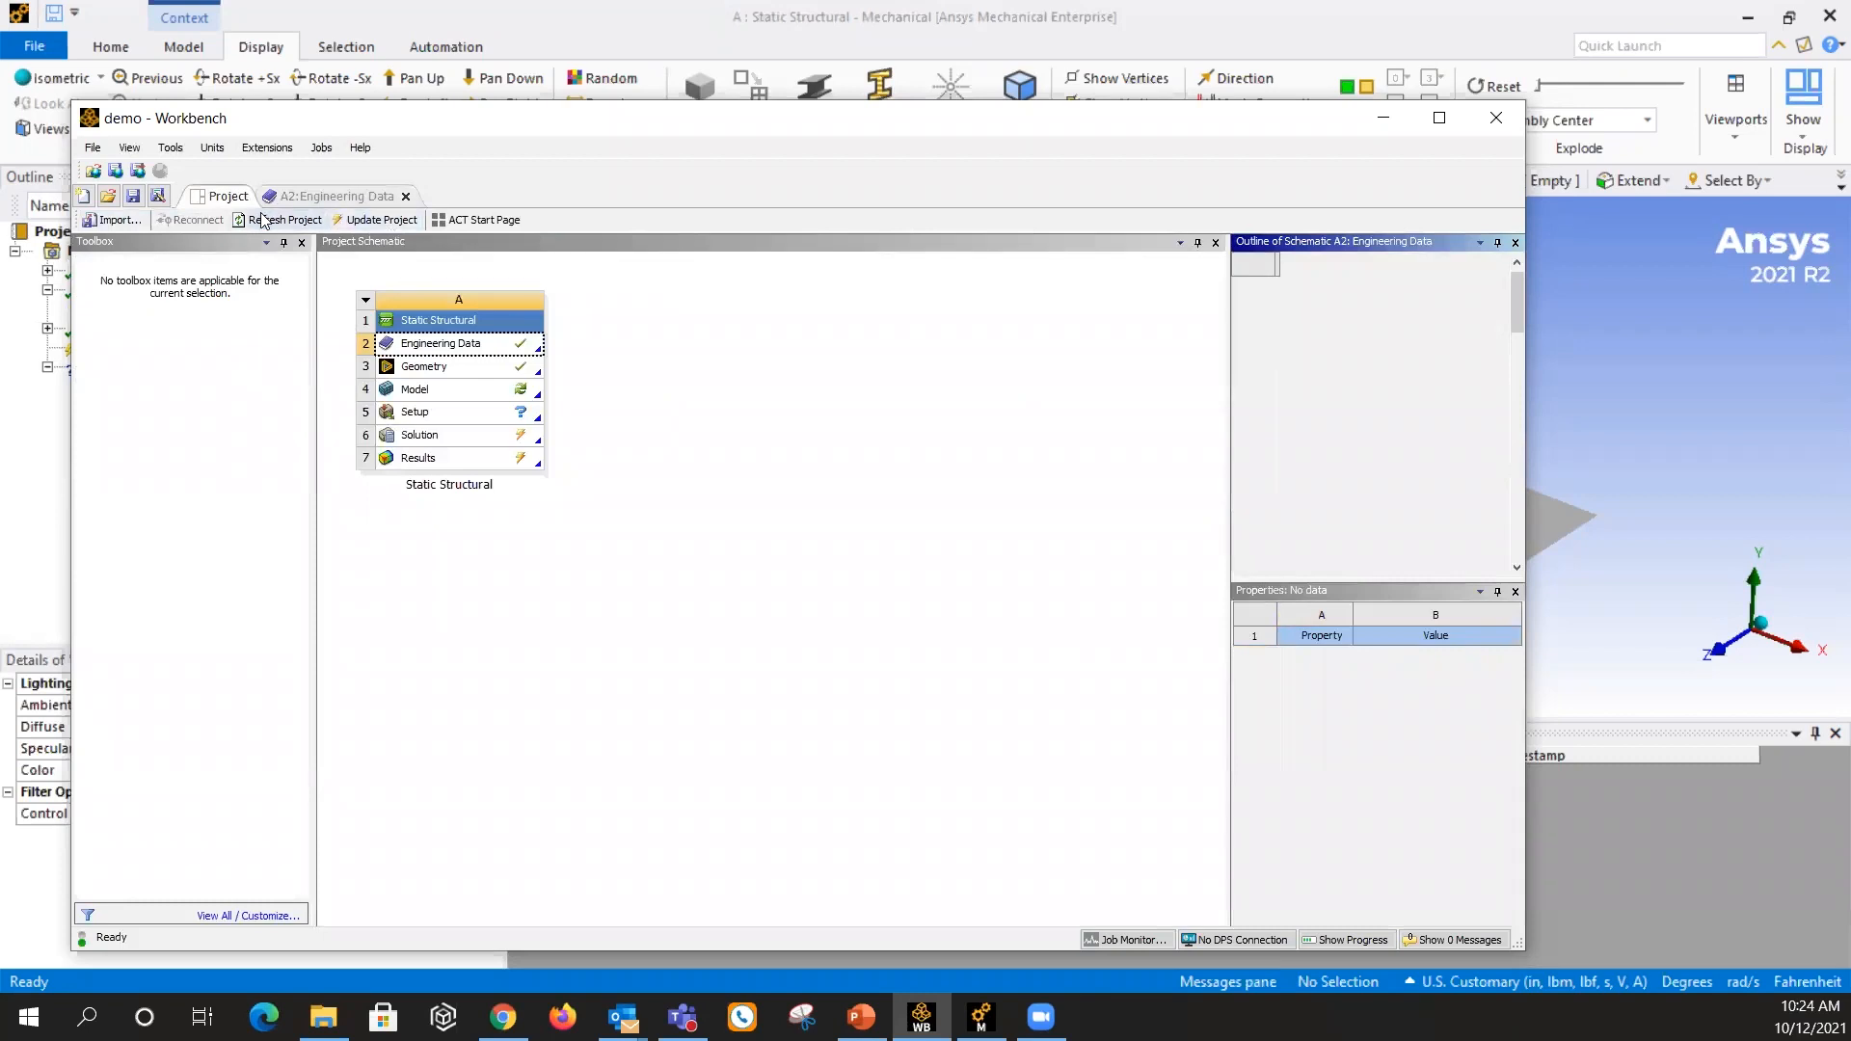
left_click(318, 196)
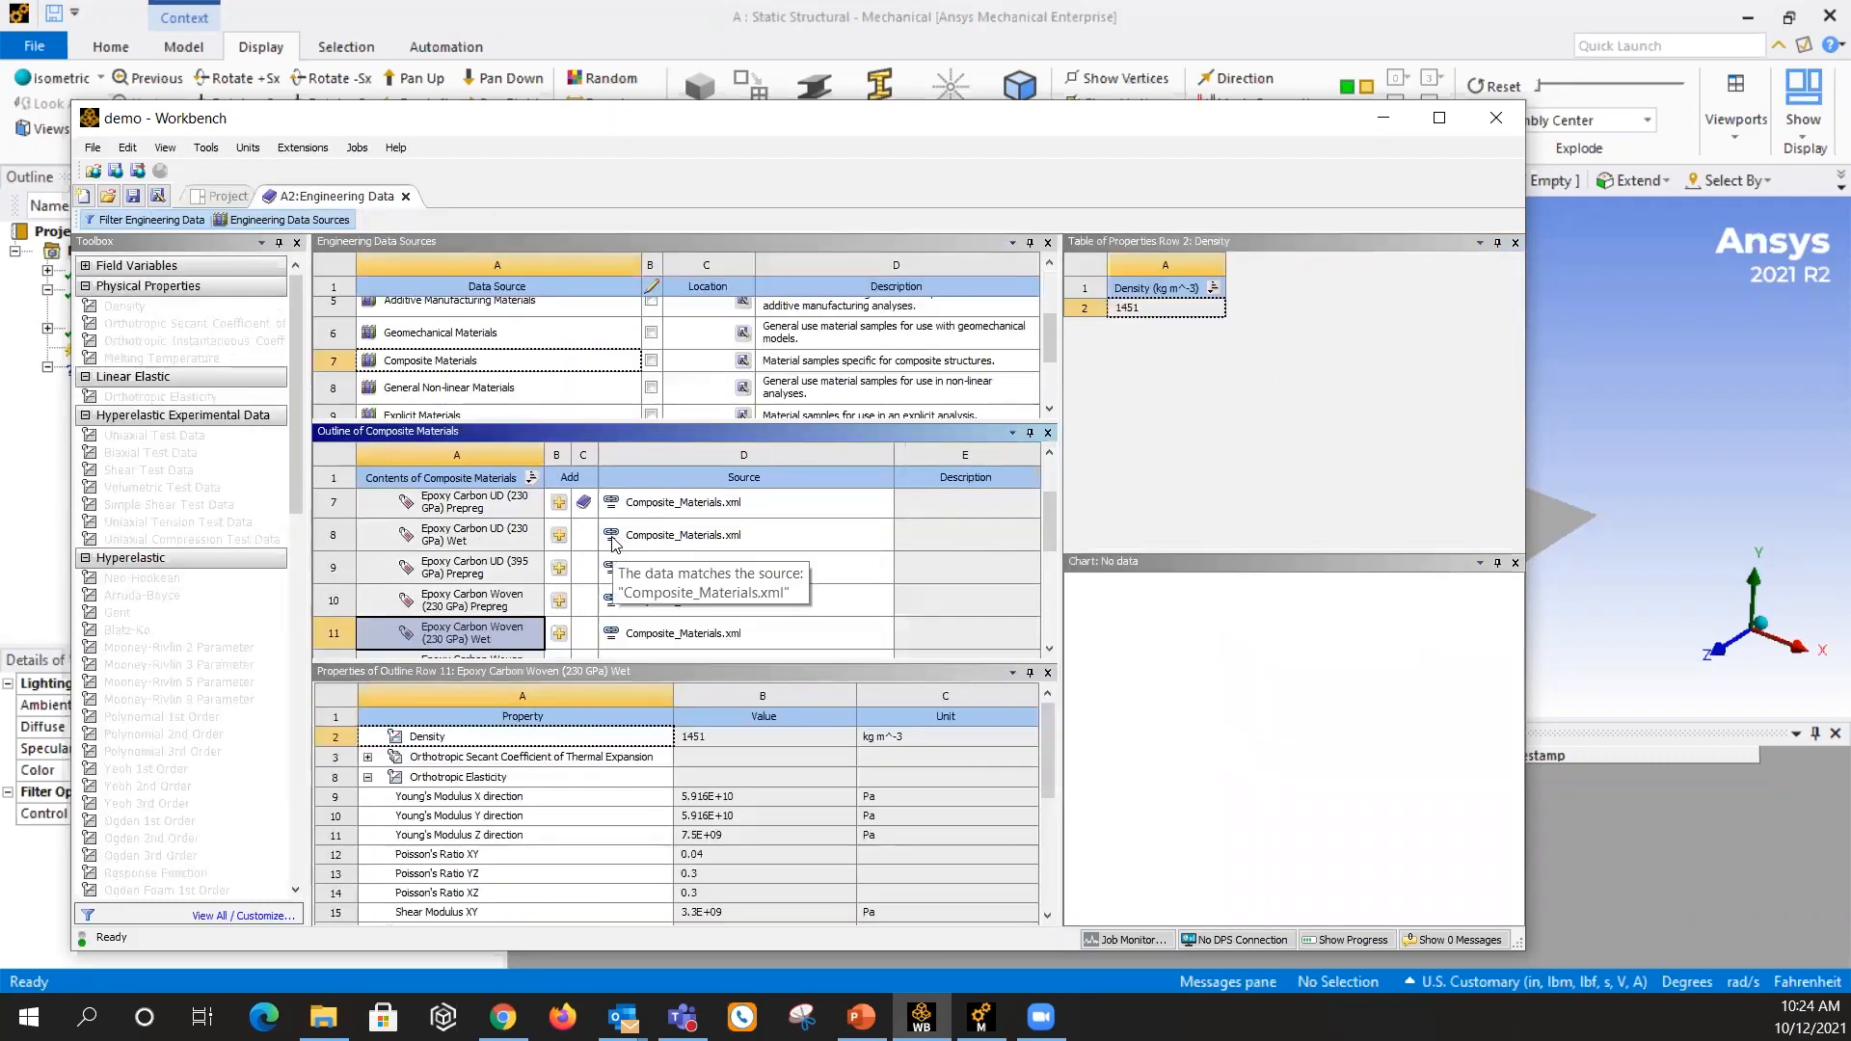
left_click(291, 221)
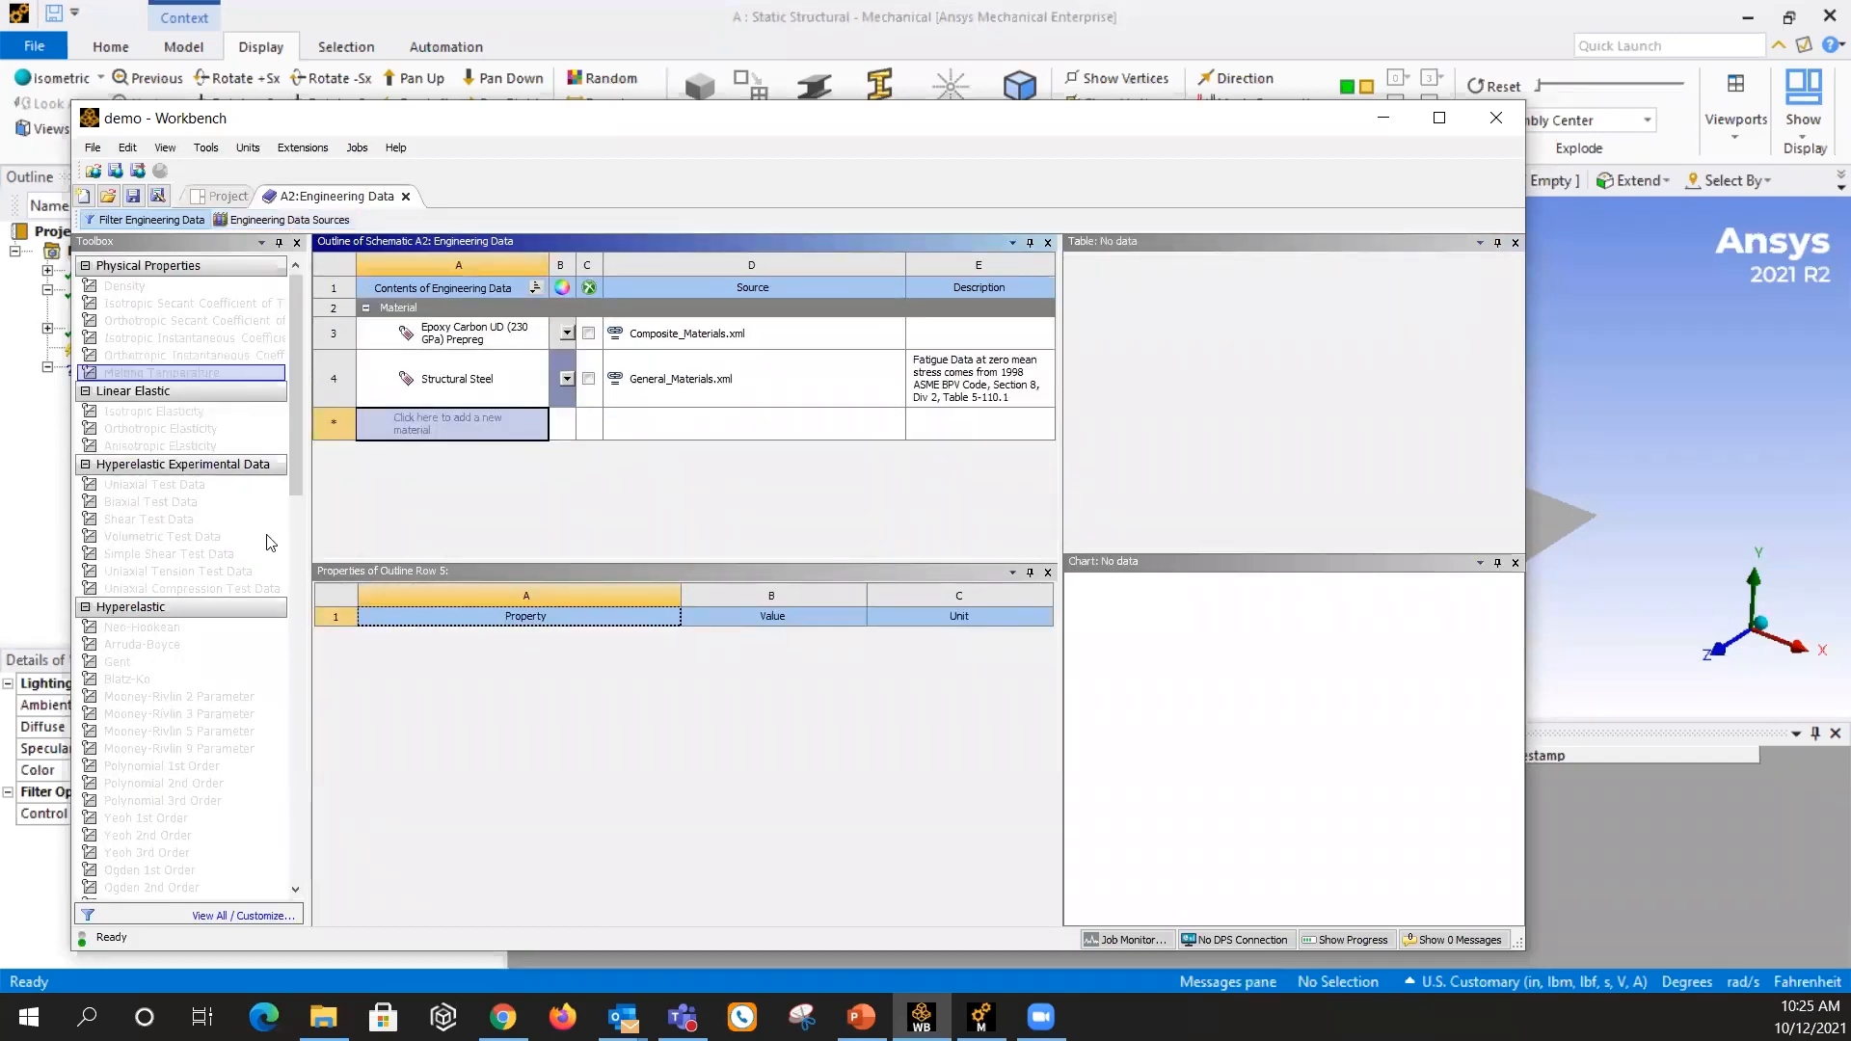
left_click(292, 219)
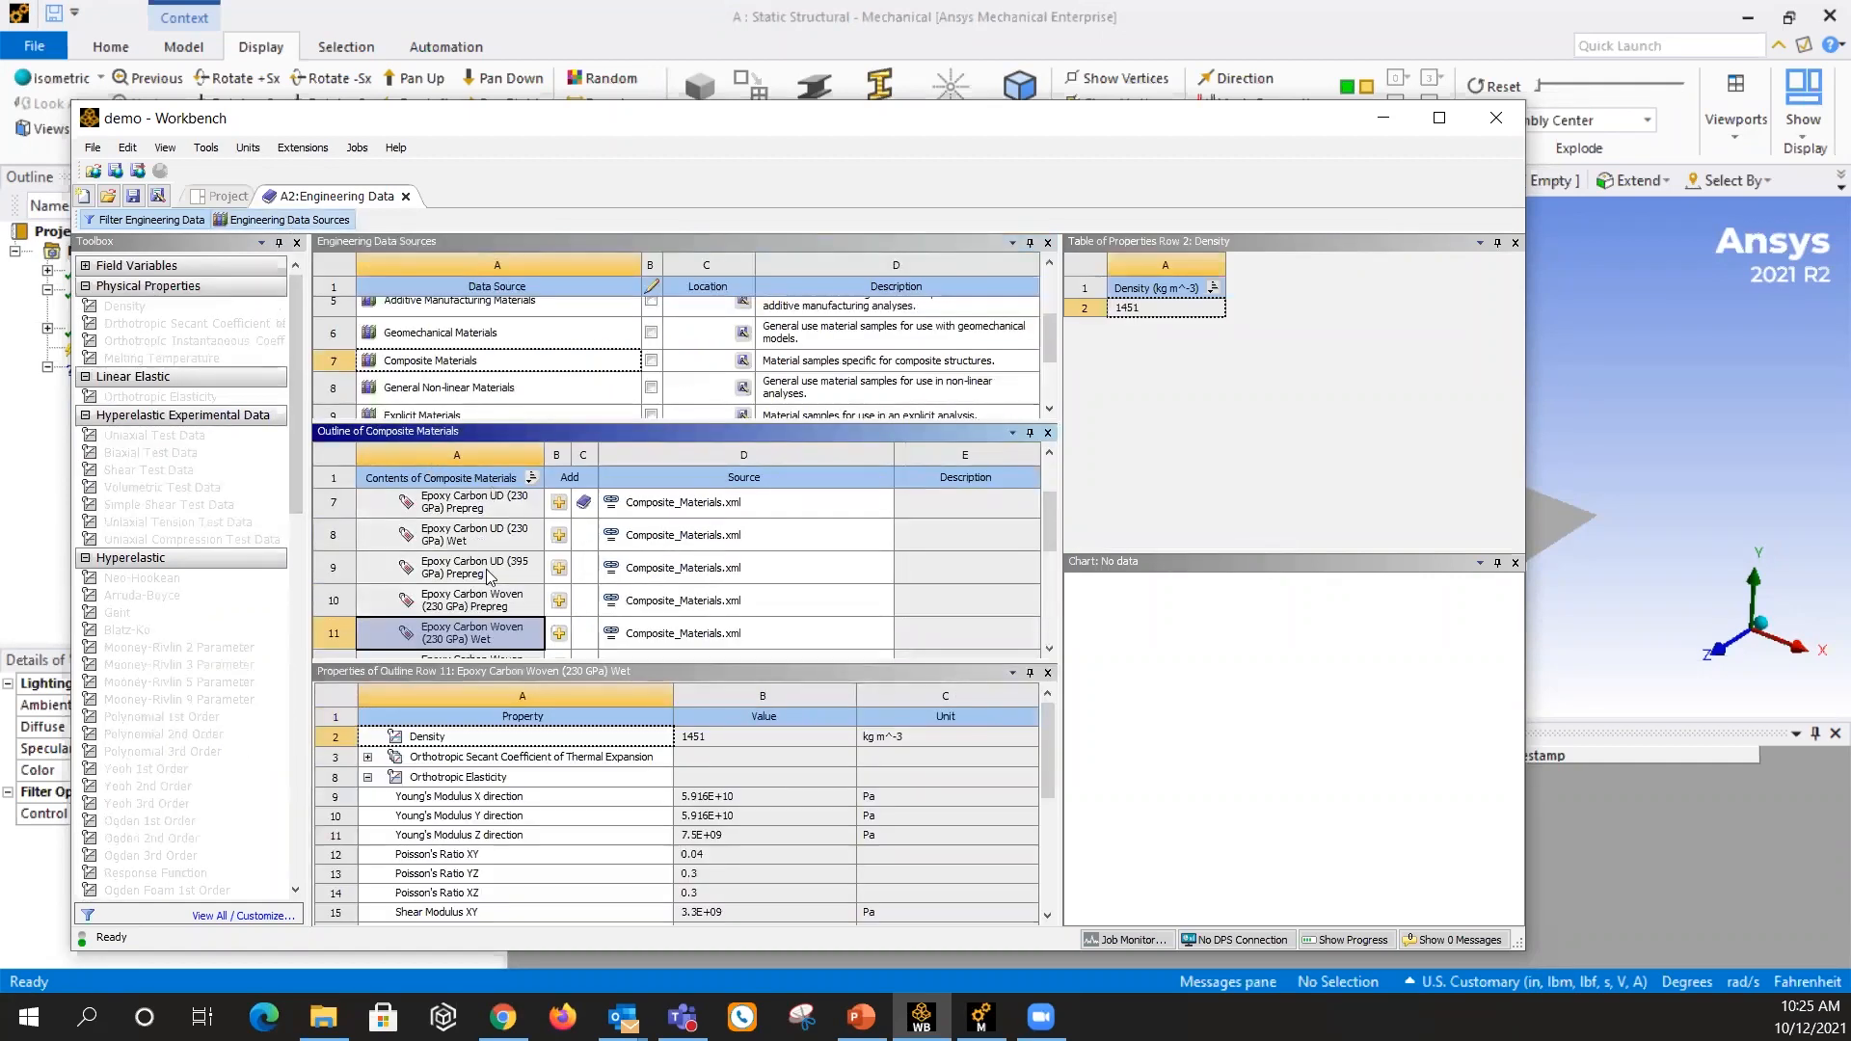
left_click(340, 221)
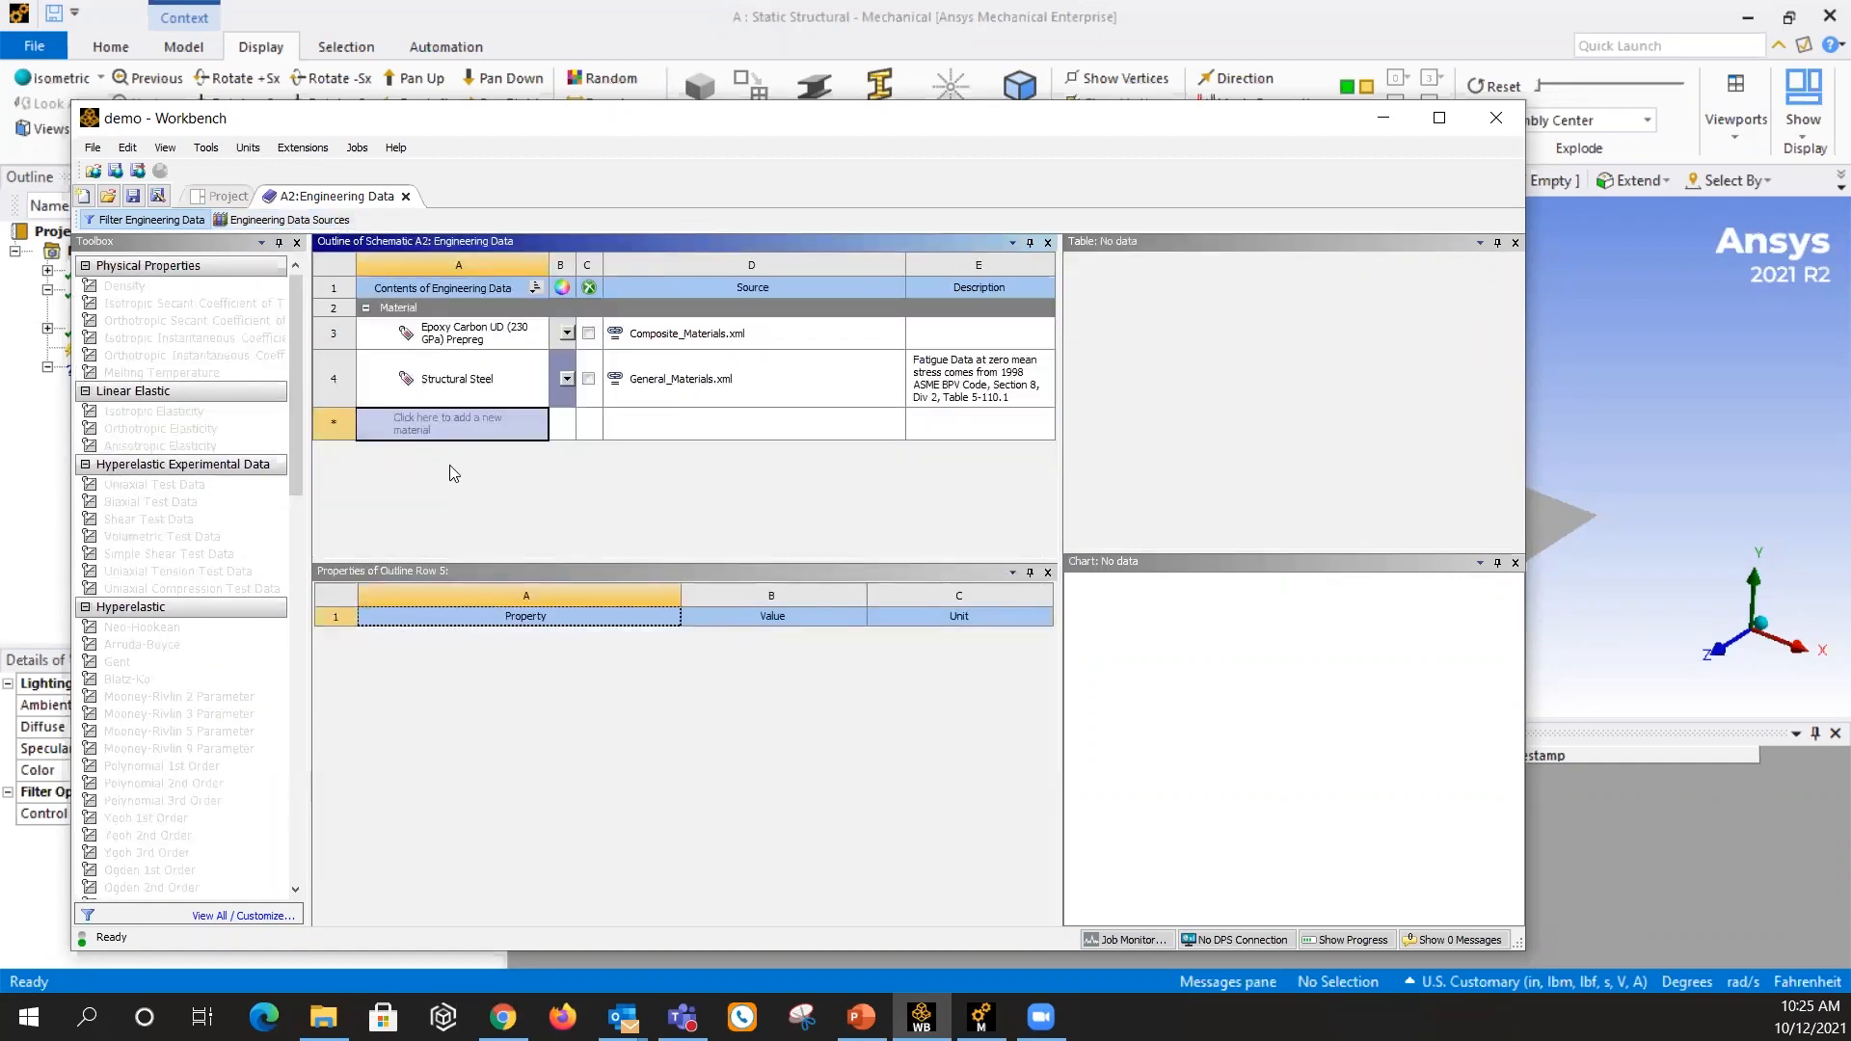
Add the Damage Initiation Criteria and Damage Evolution Law to the Epoxy Carbon UD (230 GPa) Prepreg material
left_click_drag(291, 468, 399, 857)
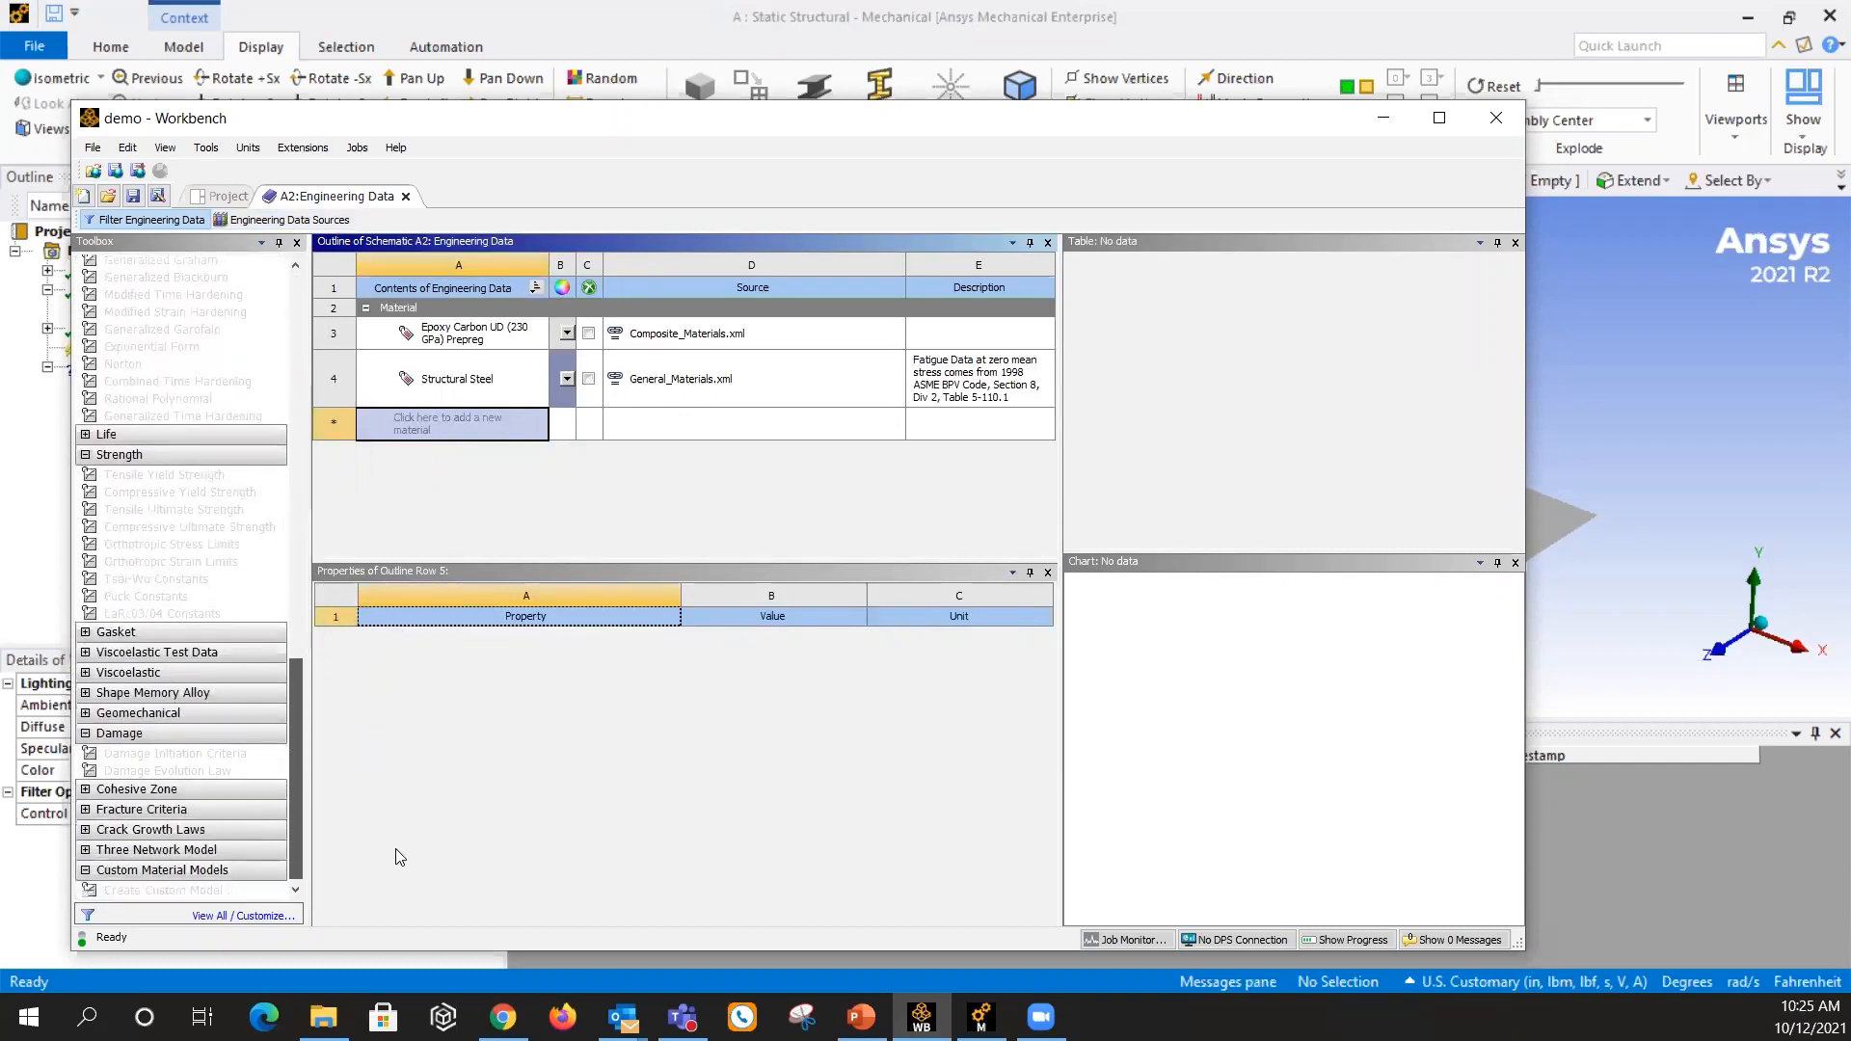
left_click(448, 342)
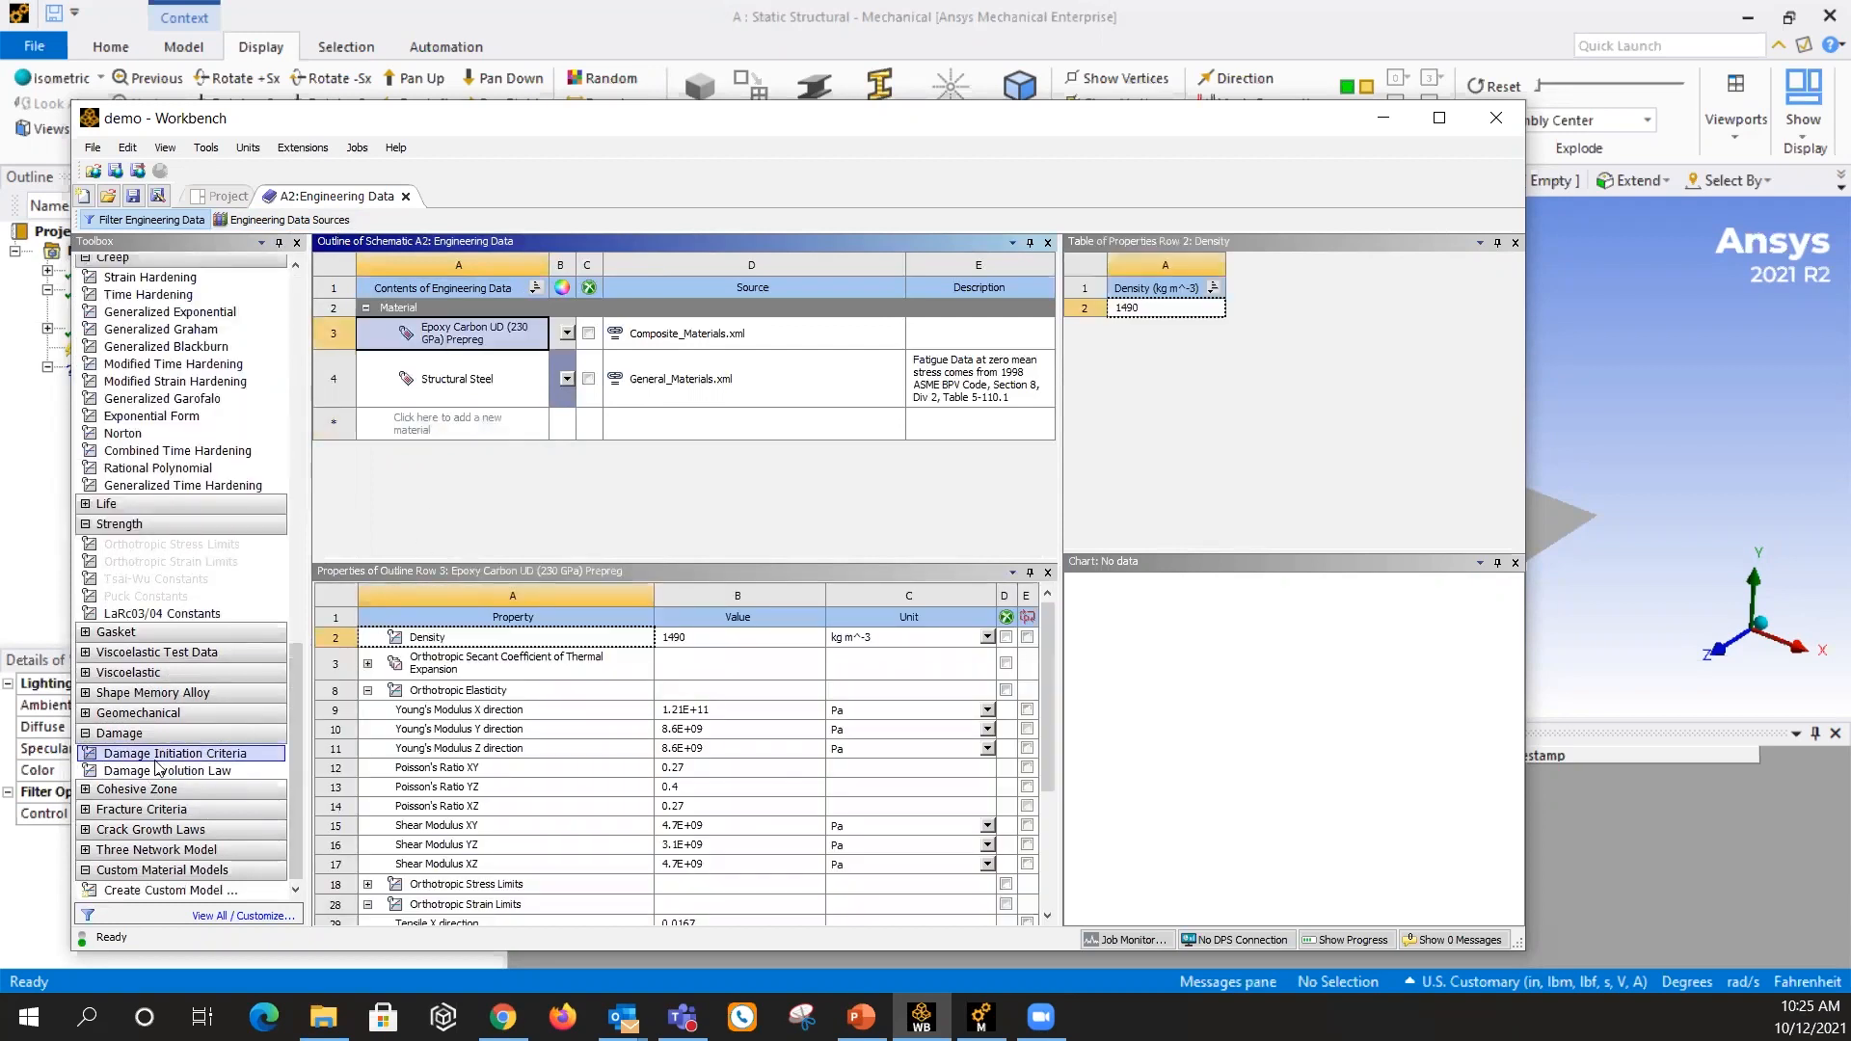
left_click_drag(171, 754, 463, 330)
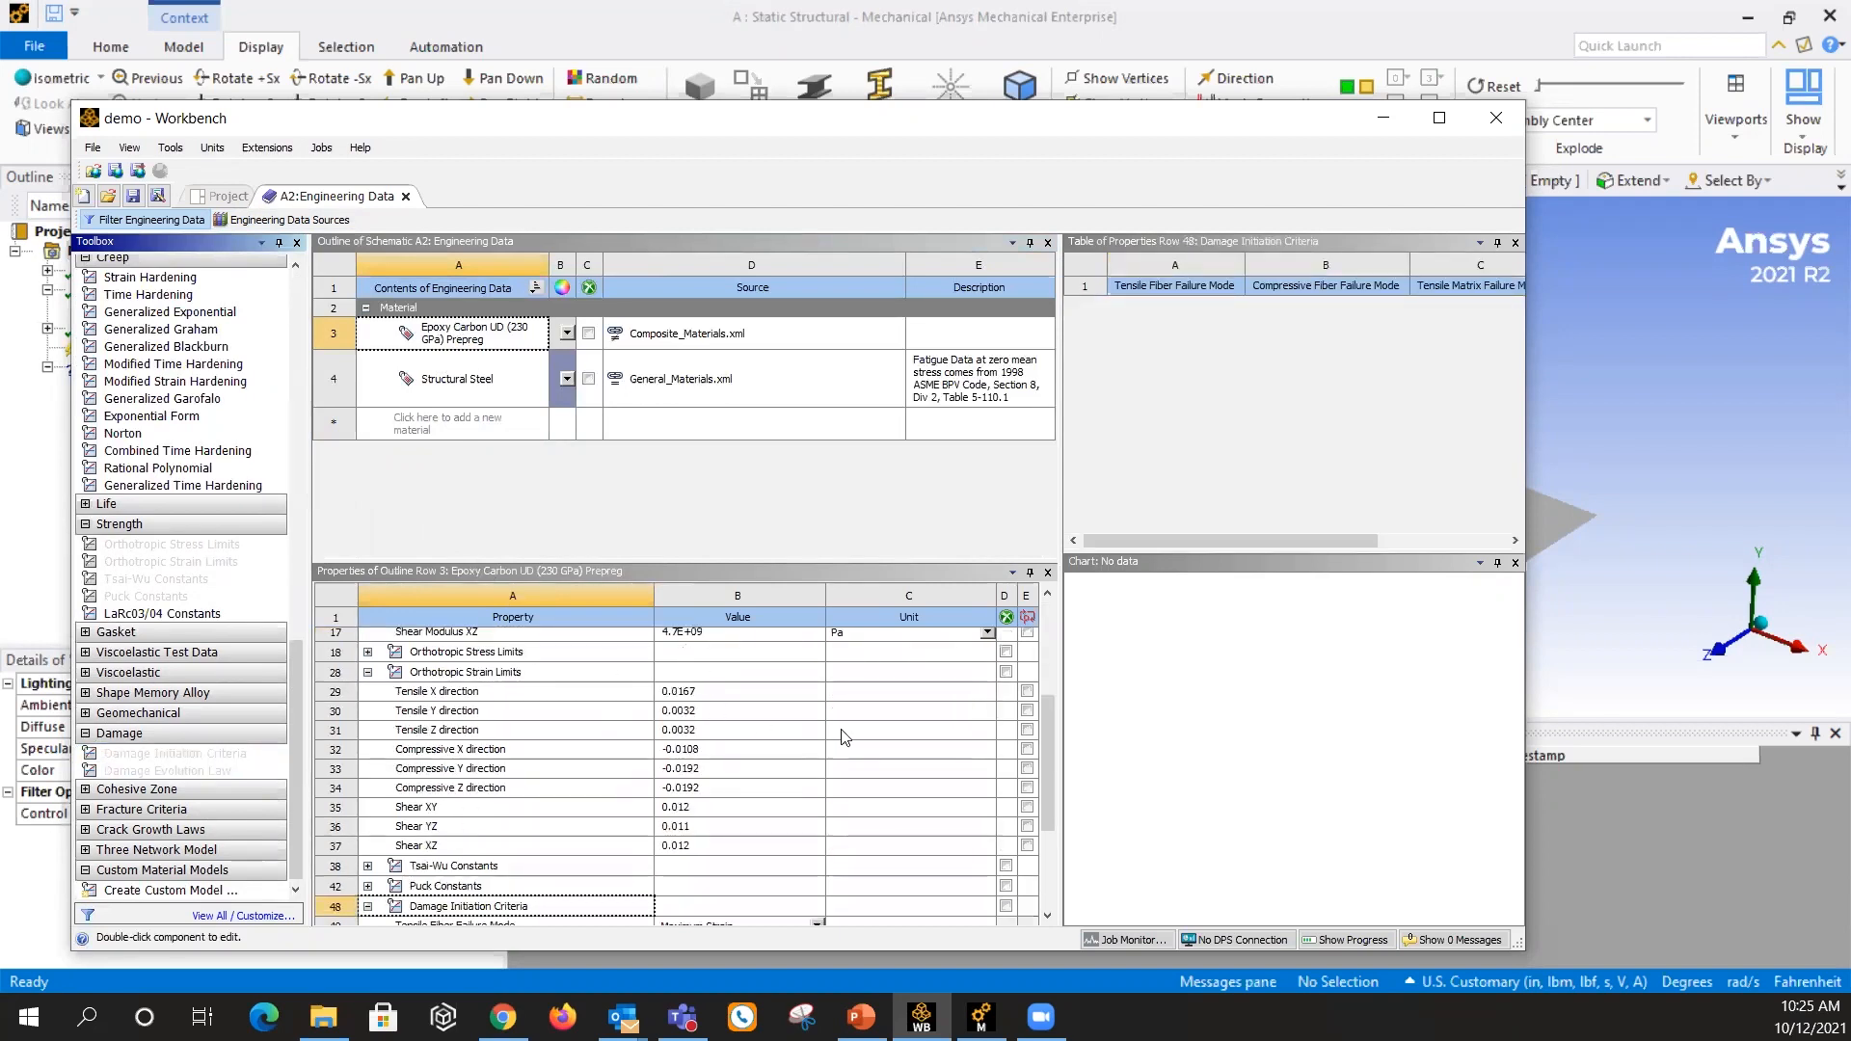
Review the prepreg's orthotropic elasticity and strain limits, and expand its Orthotropic Stress Limits
scroll(842, 738, "down", 1)
scroll(738, 767, "up", 2)
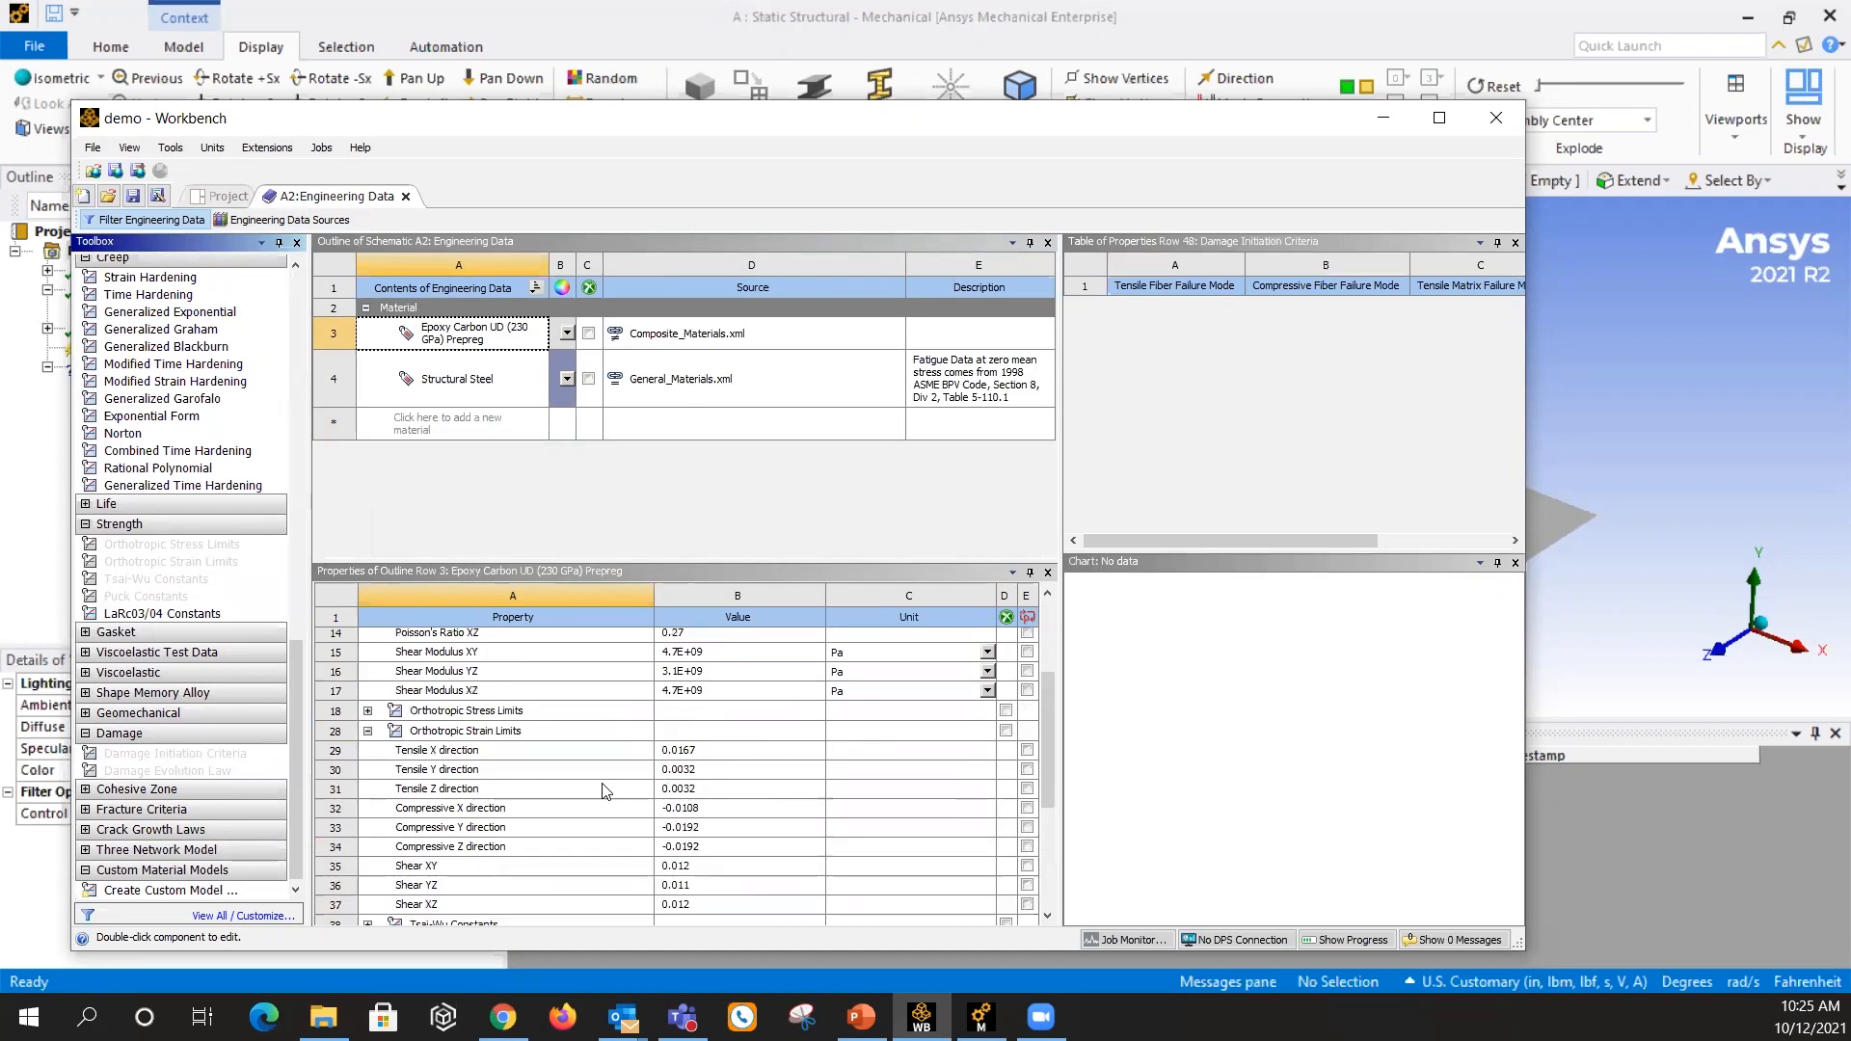
scroll(617, 779, "up", 2)
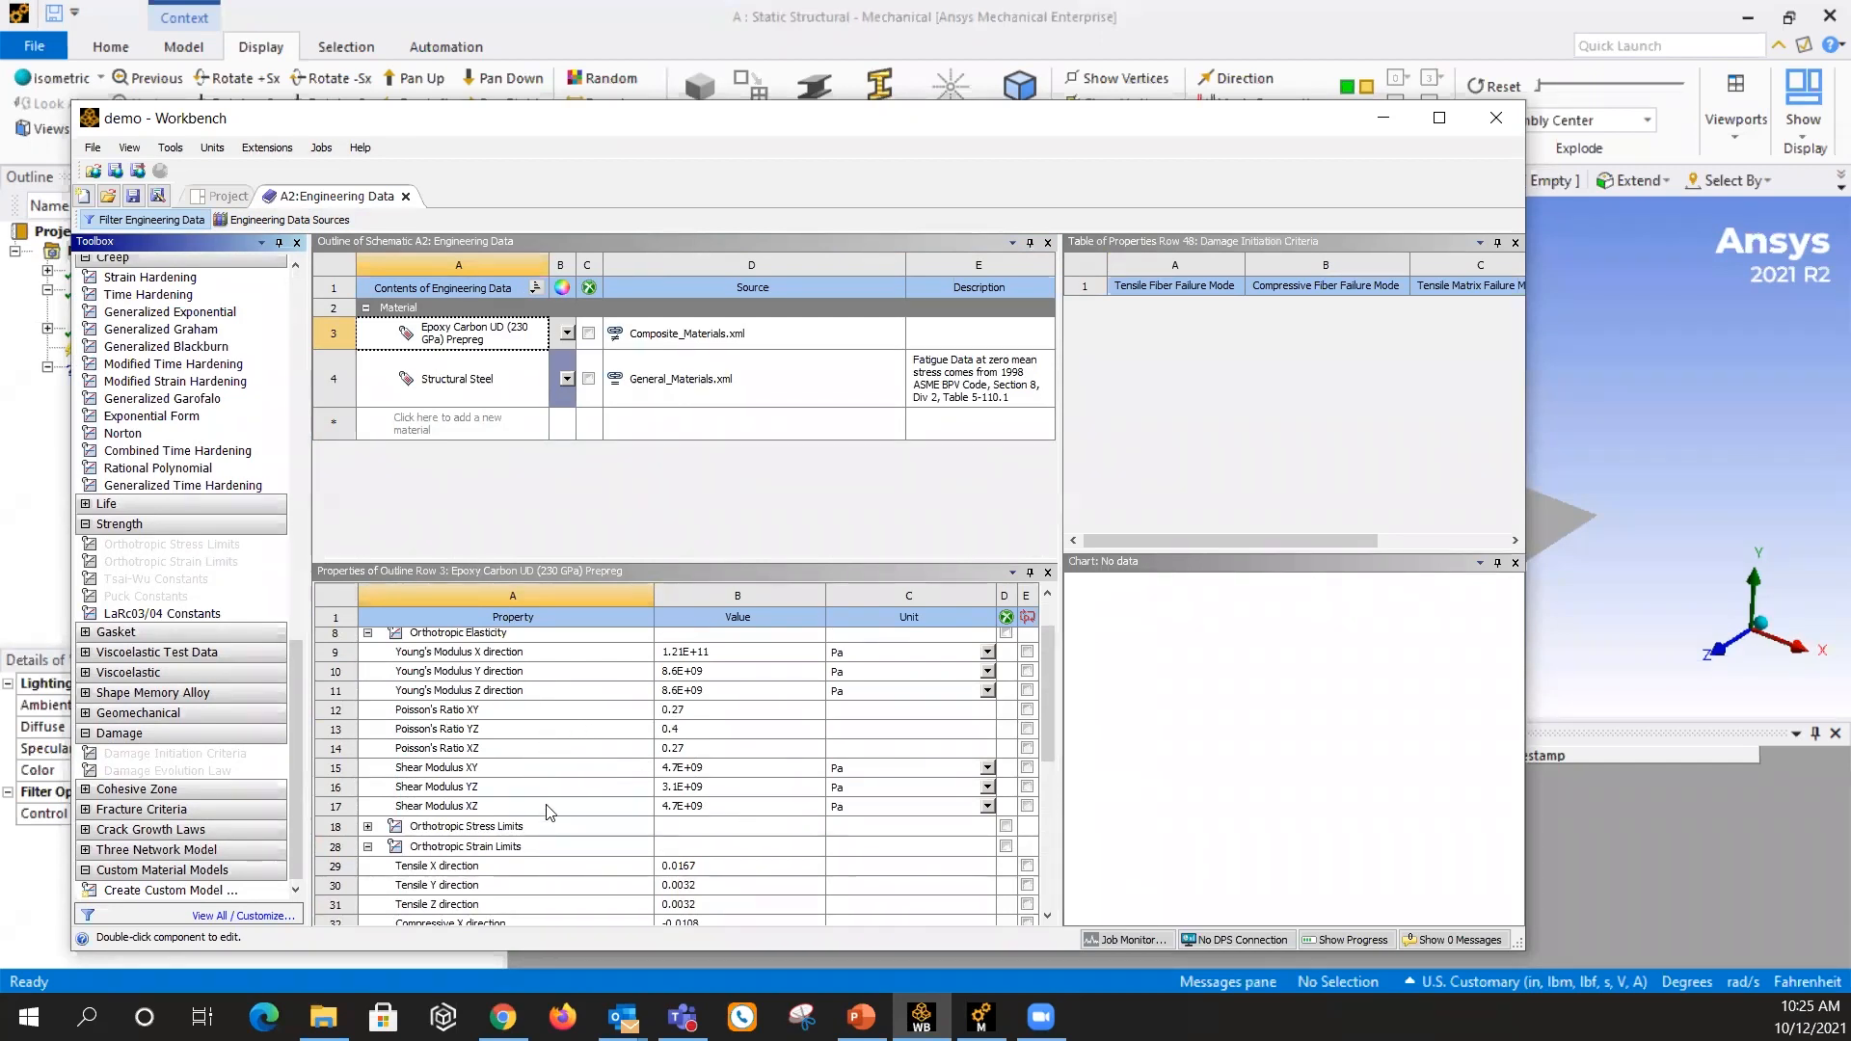
scroll(547, 777, "down", 2)
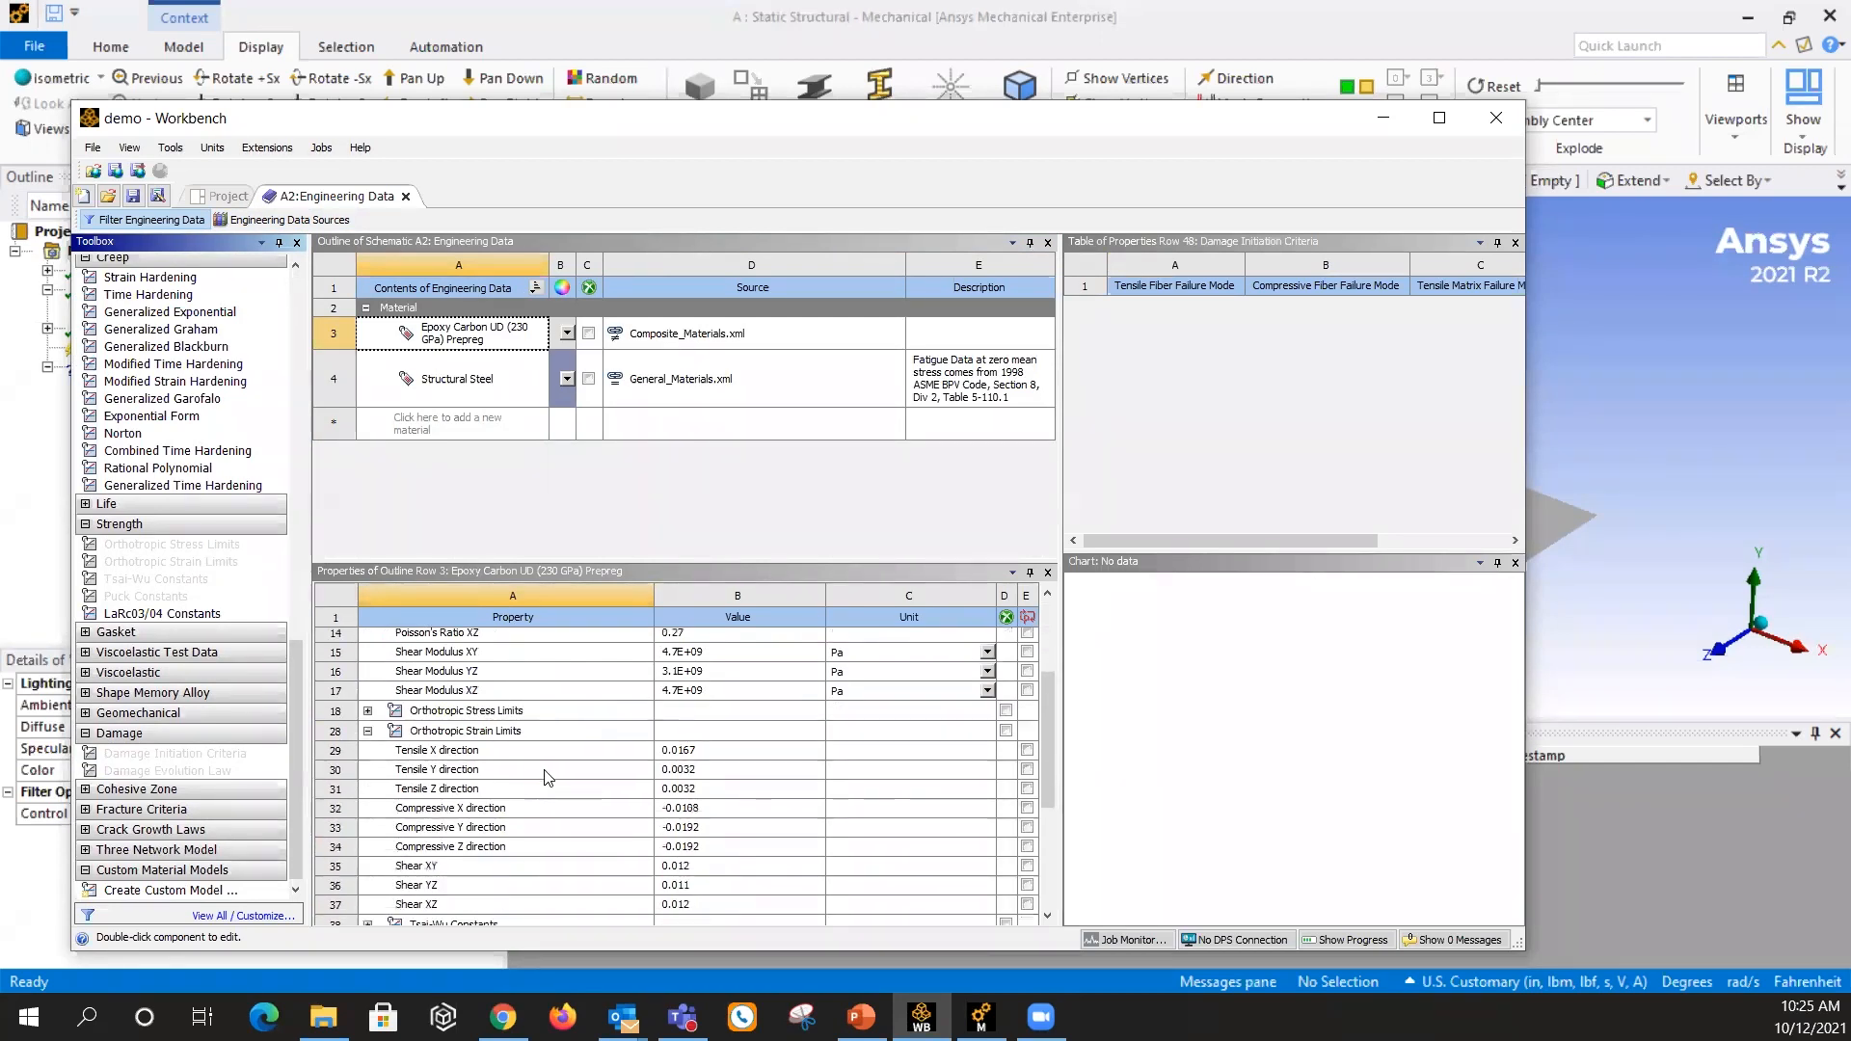
scroll(547, 777, "down", 1)
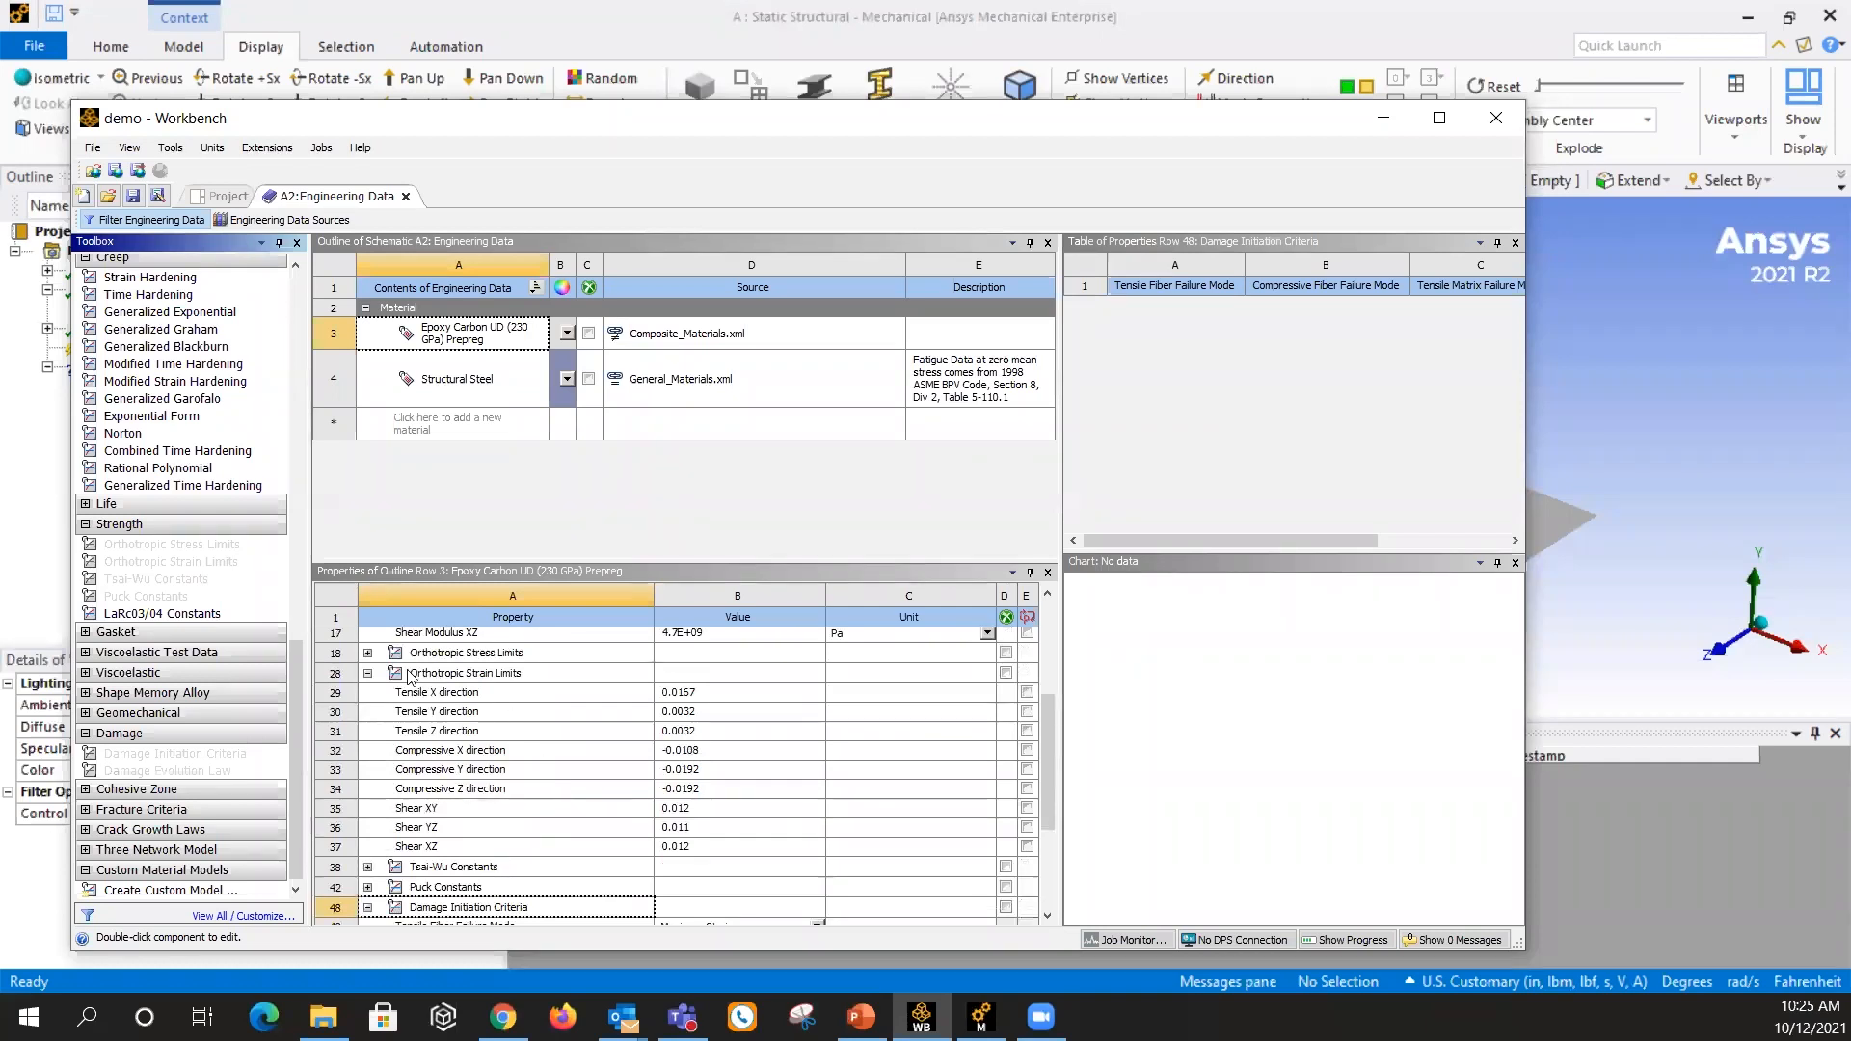
left_click(367, 654)
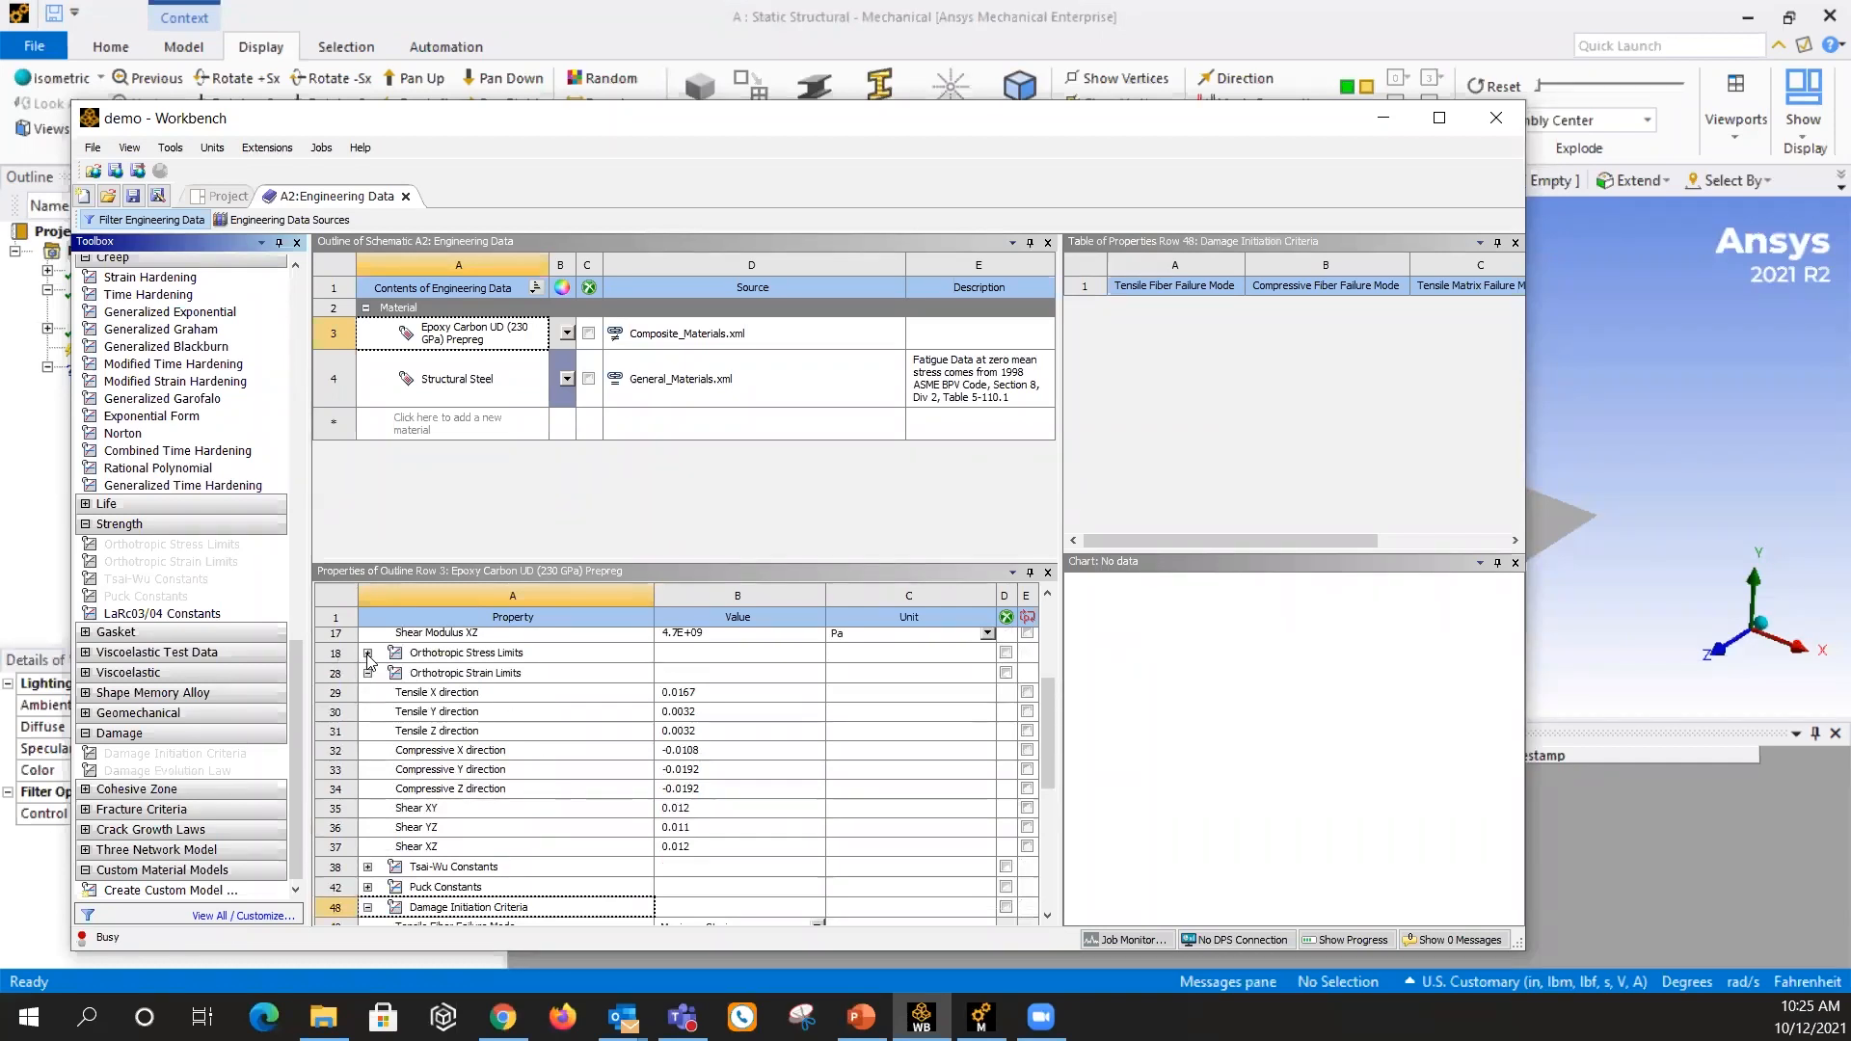
scroll(517, 721, "down", 2)
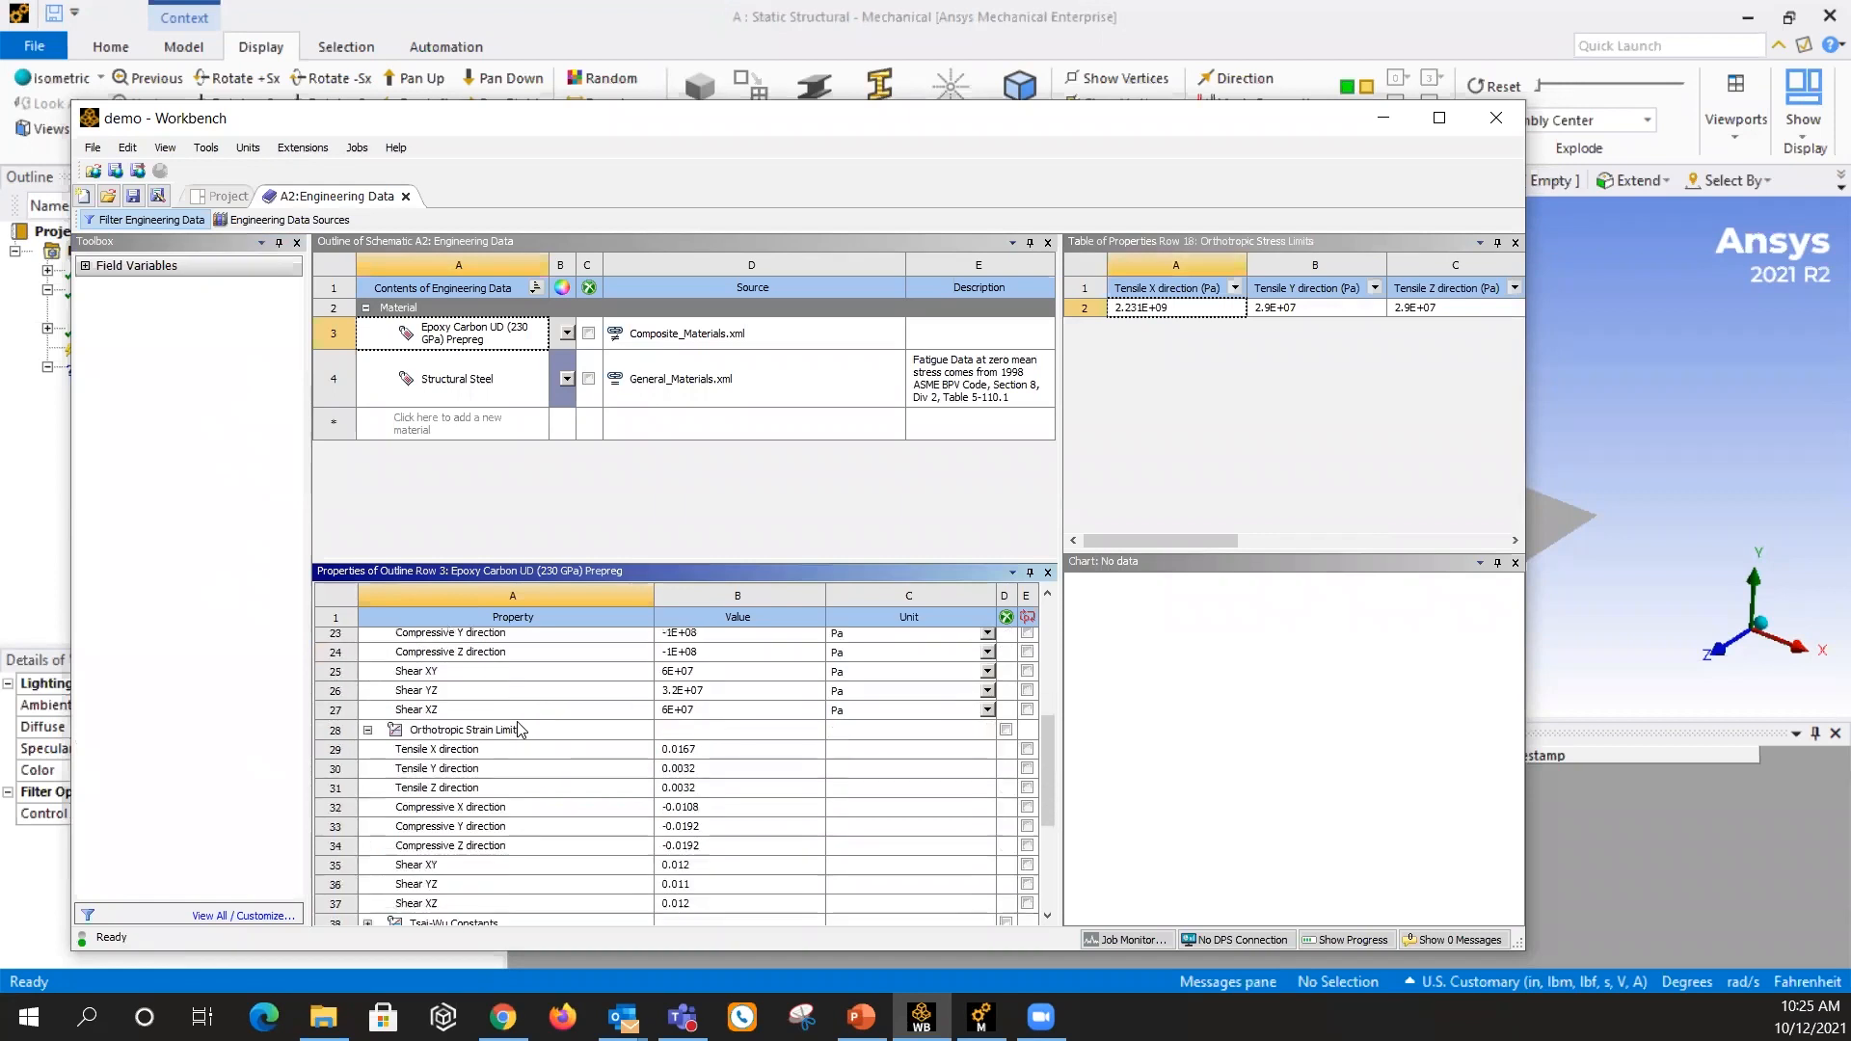
Set the prepreg's tensile and compressive fiber failure modes to Maximum Stress in the Damage Initiation Criteria
scroll(520, 728, "down", 3)
scroll(526, 737, "down", 1)
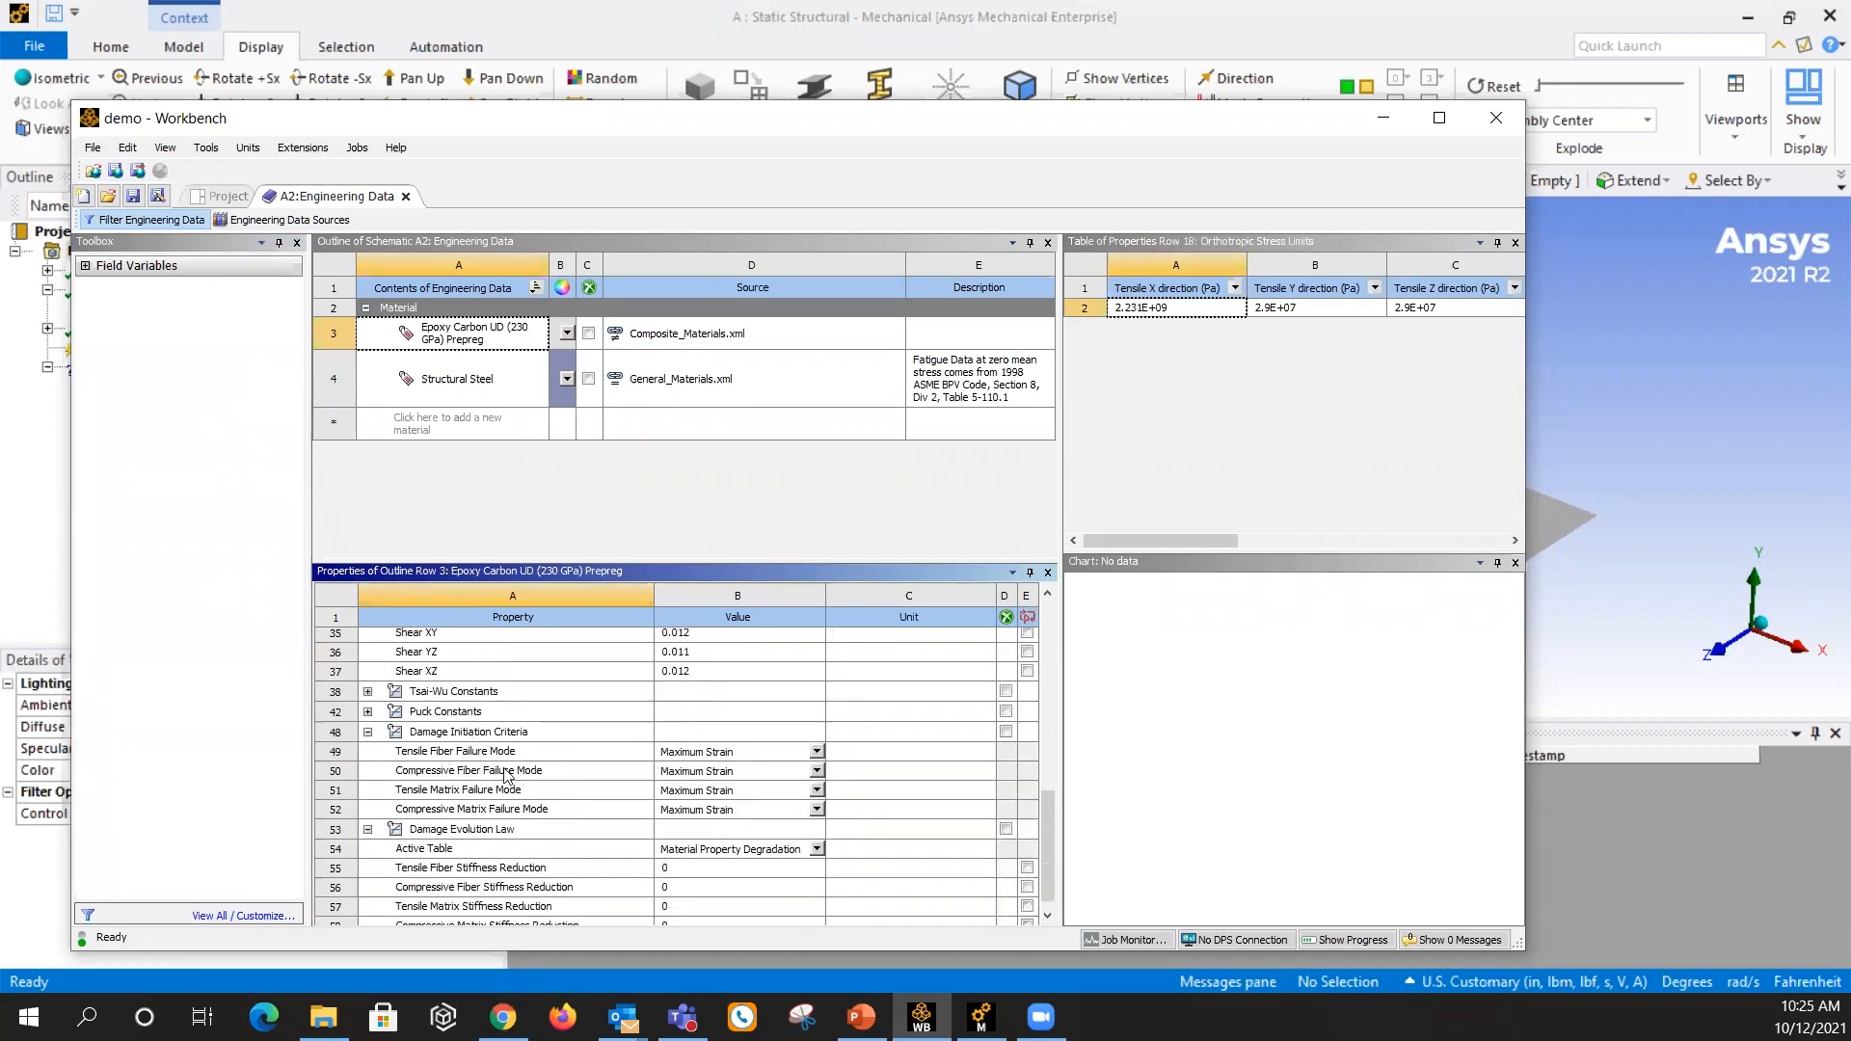
left_click(817, 755)
left_click(793, 790)
scroll(788, 783, "down", 4)
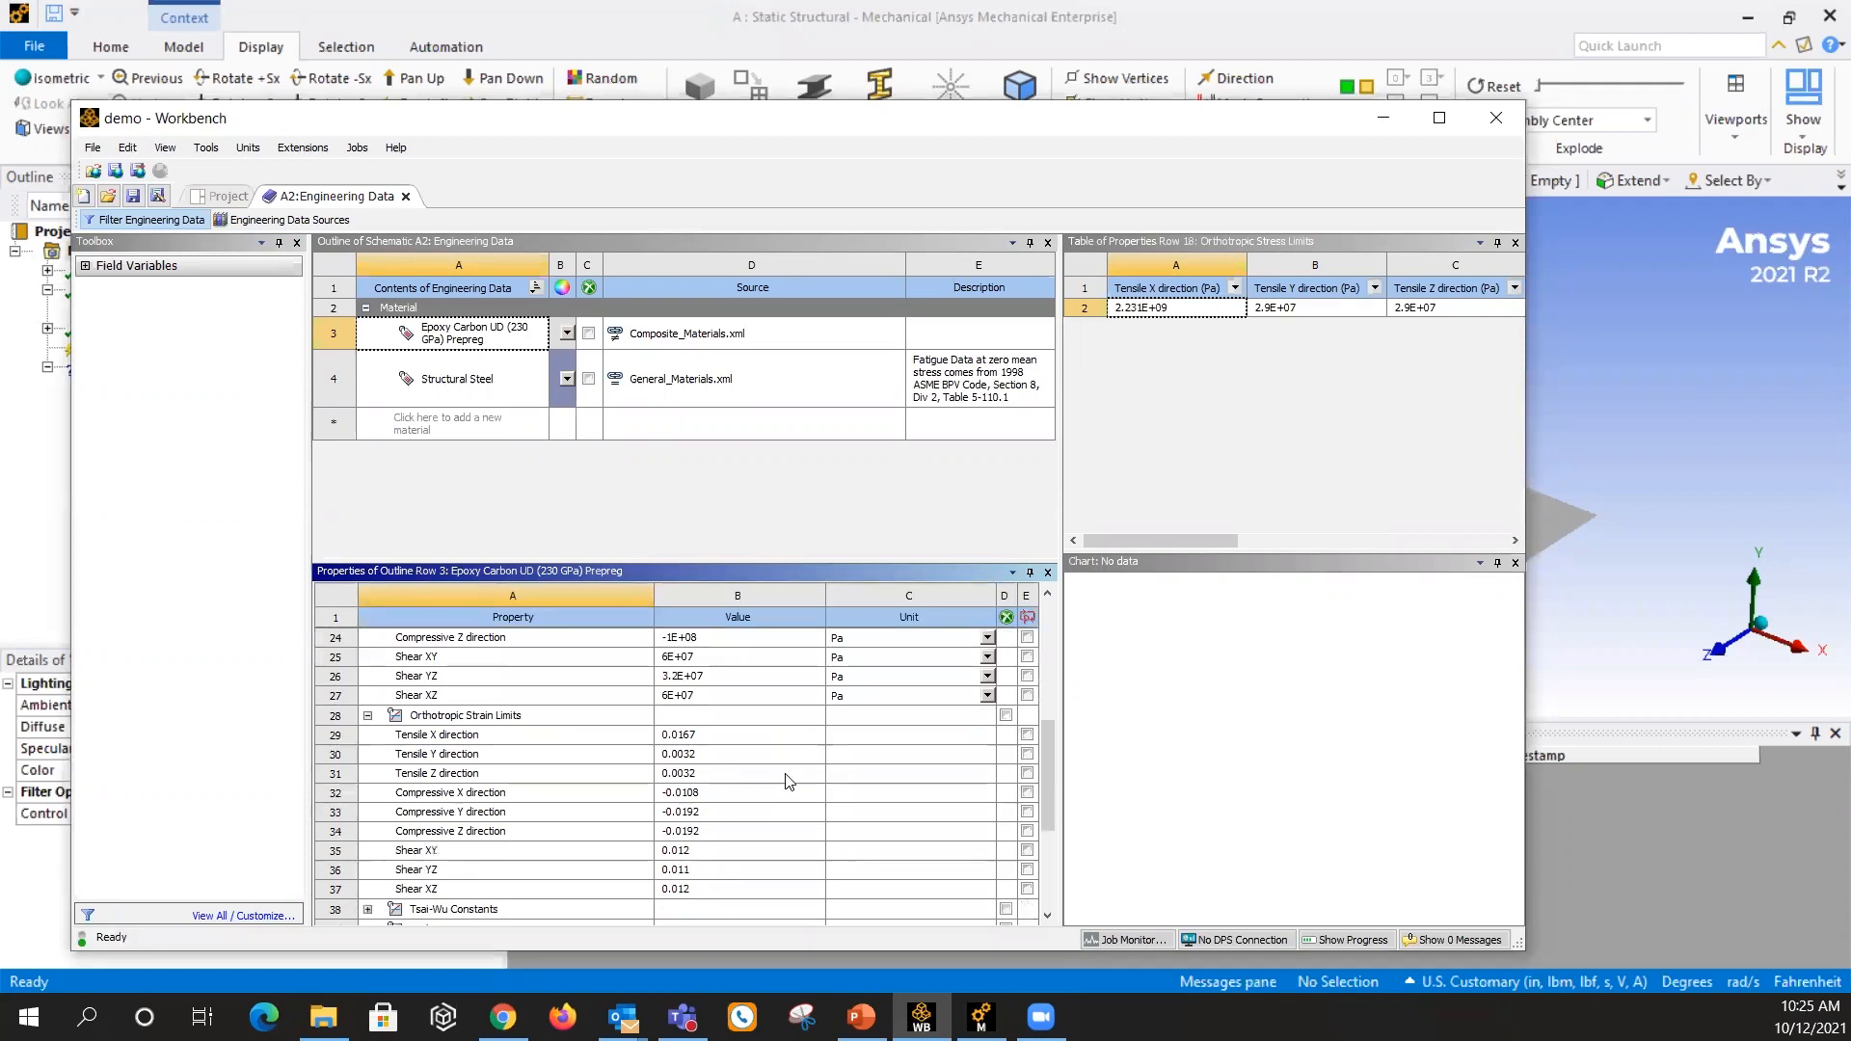
scroll(789, 783, "down", 2)
left_click(816, 758)
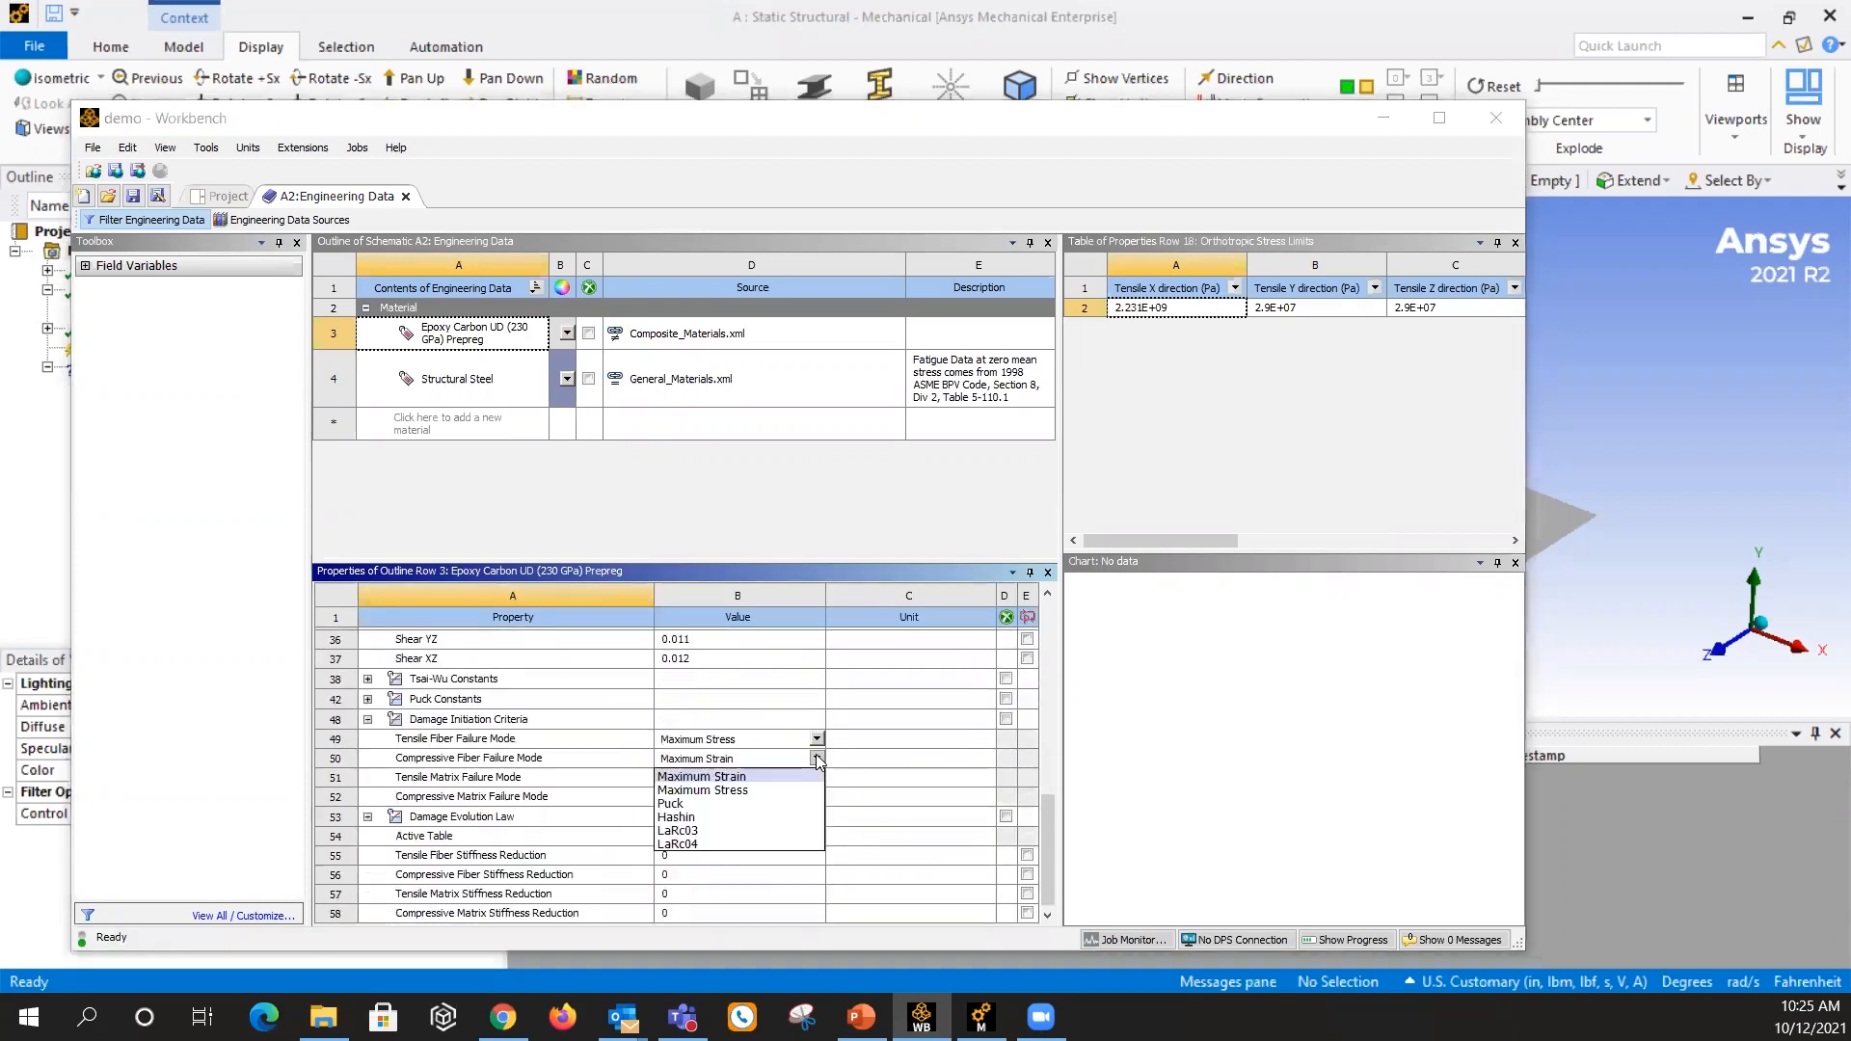
left_click(792, 790)
Set the prepreg's tensile and compressive matrix failure modes to Maximum Stress
scroll(779, 806, "down", 3)
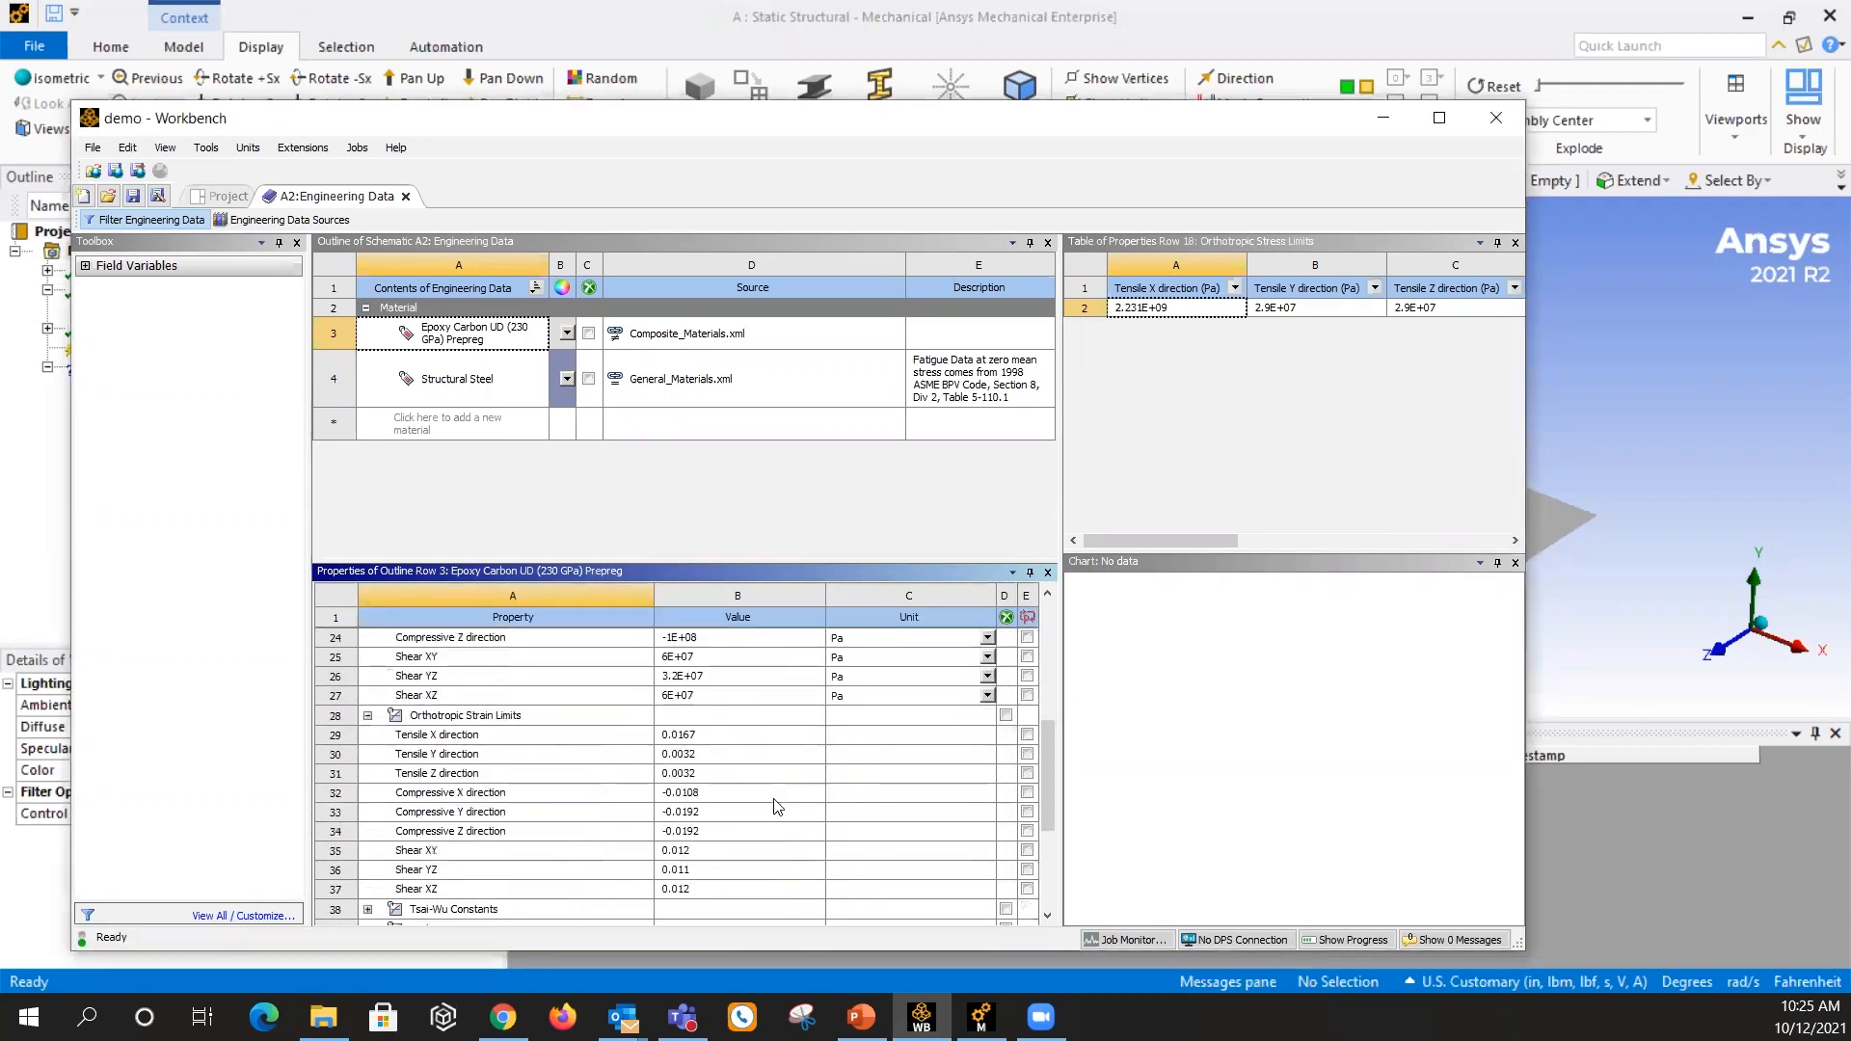
scroll(778, 806, "down", 2)
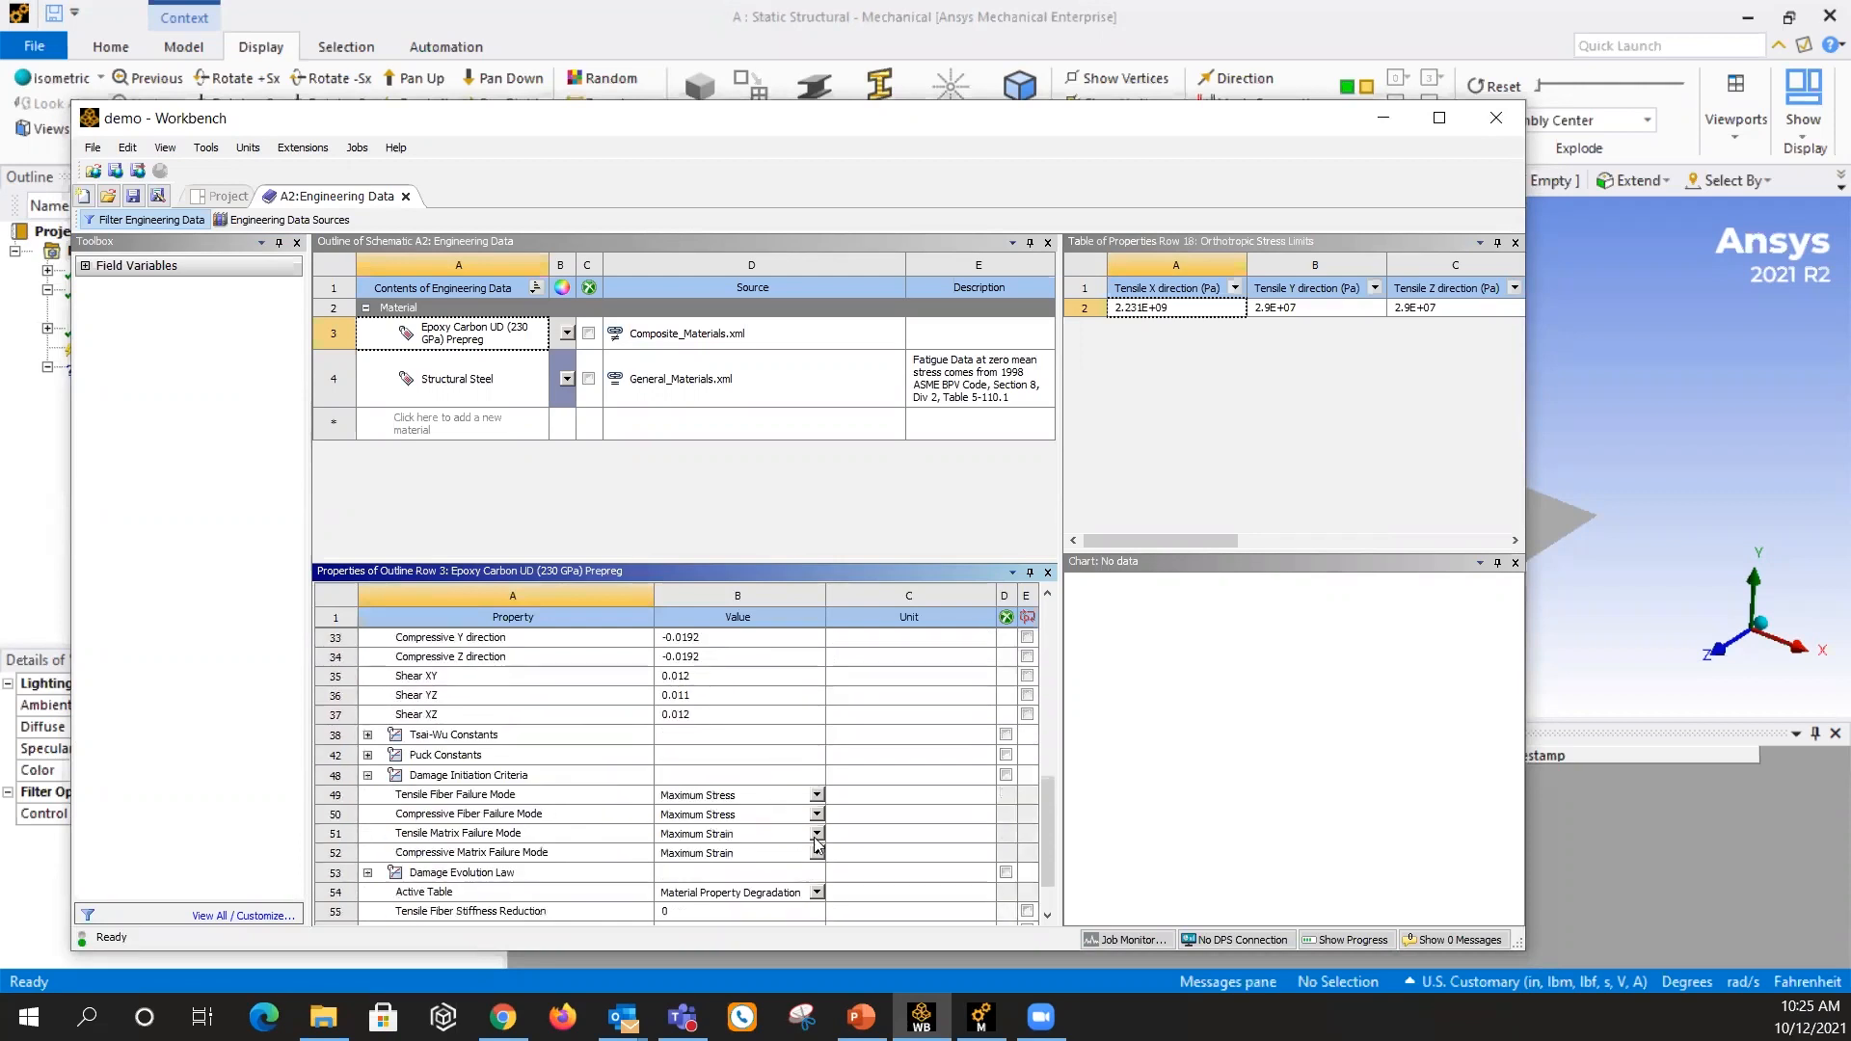
left_click(816, 833)
left_click(786, 865)
scroll(779, 841, "down", 2)
scroll(779, 841, "down", 1)
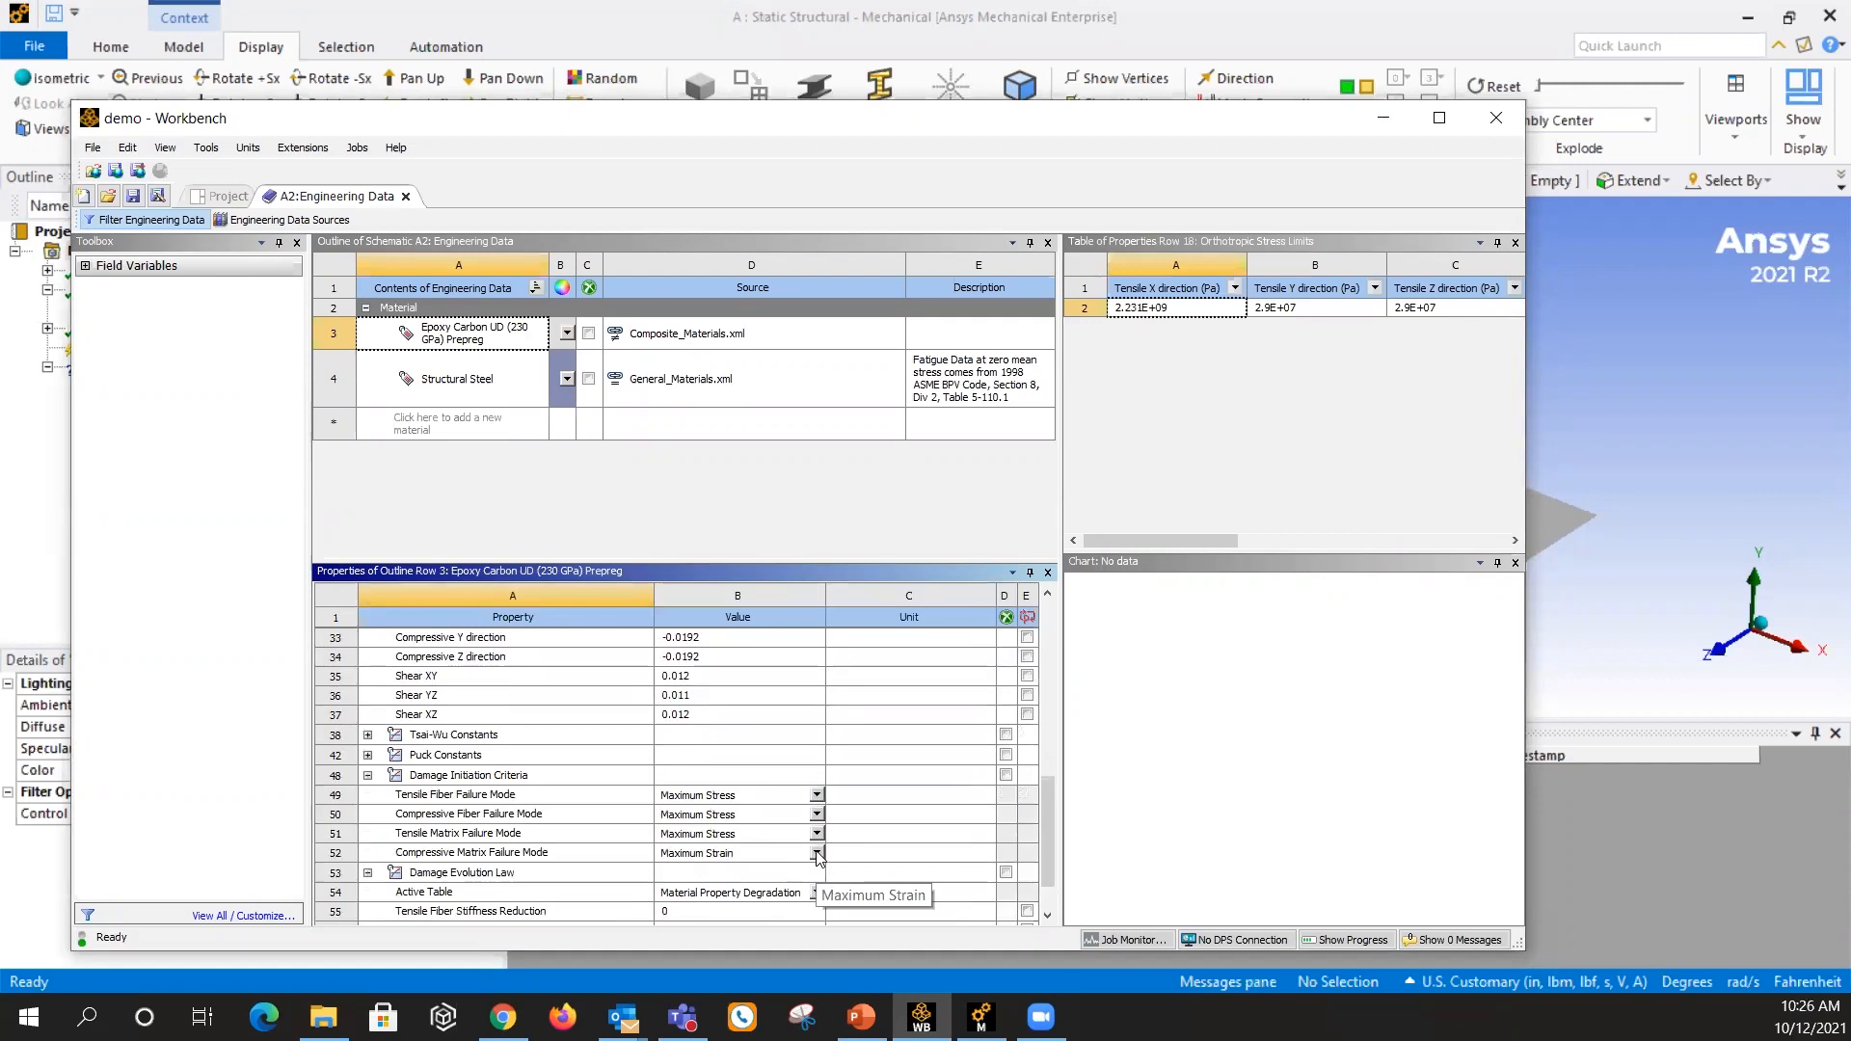
left_click(817, 852)
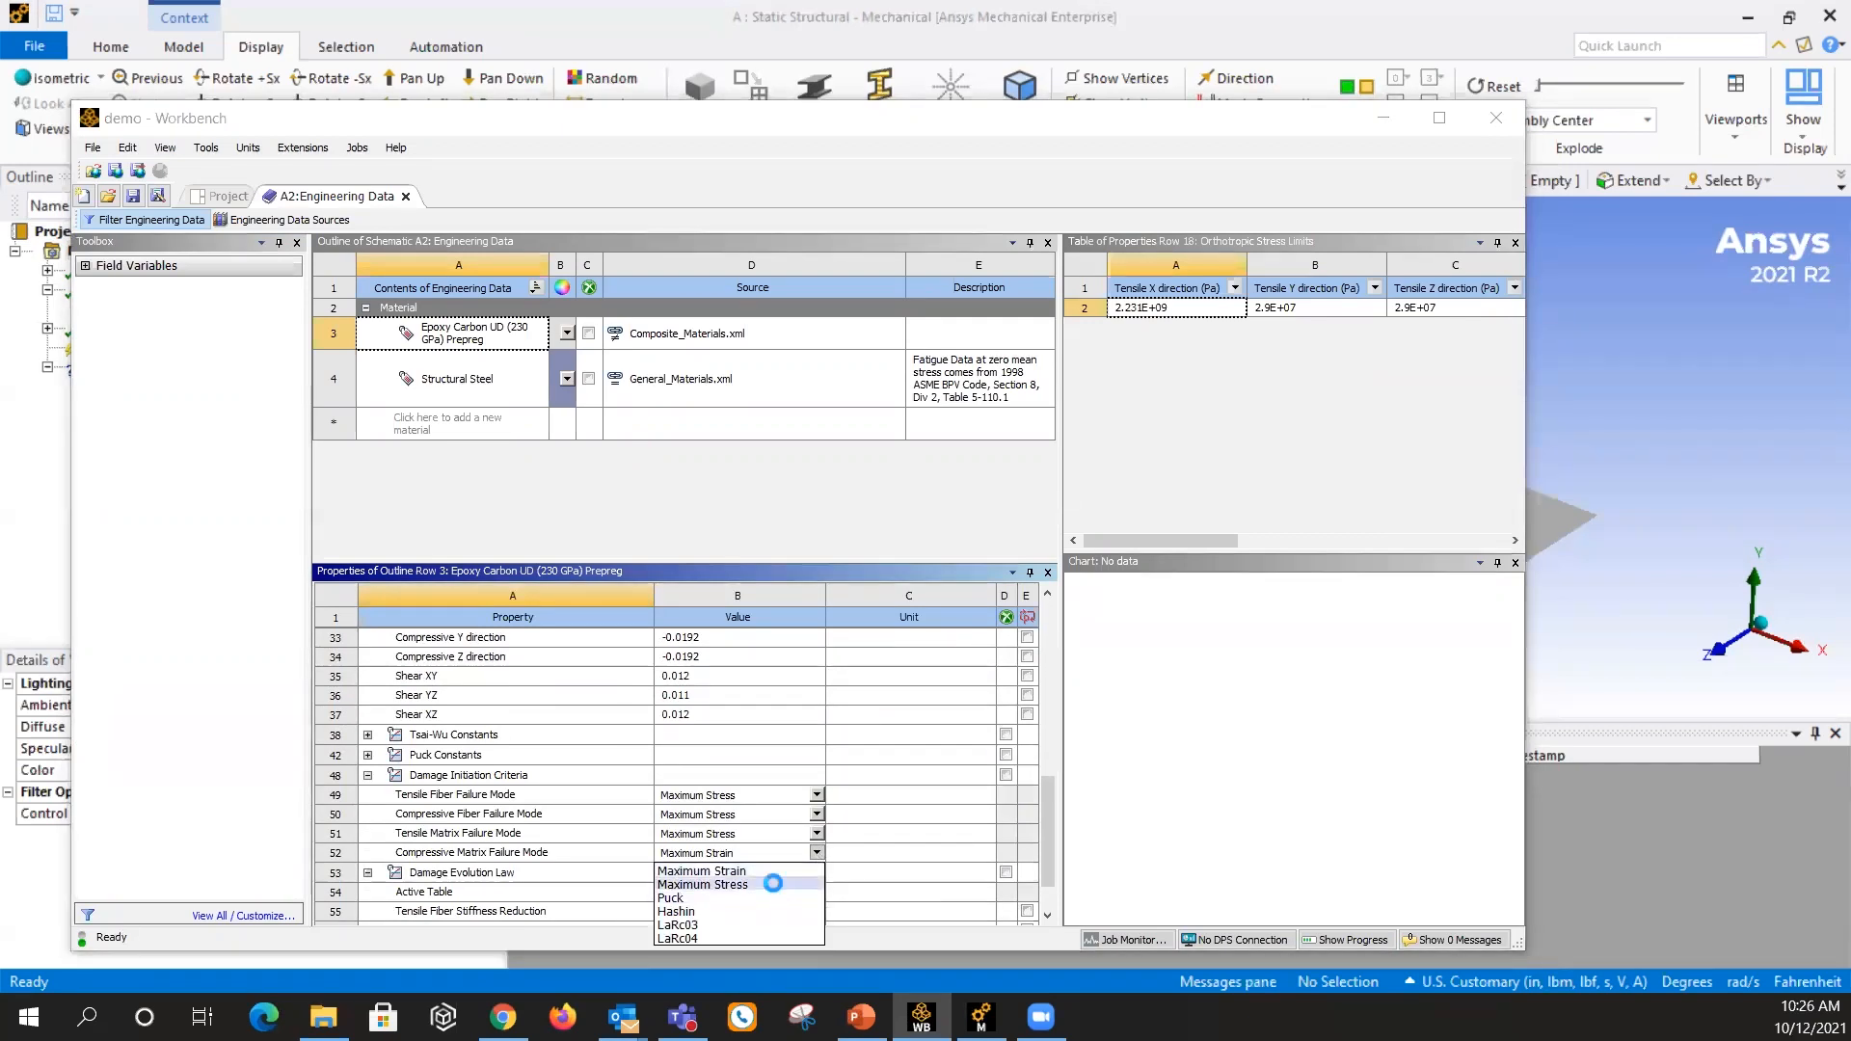
left_click(776, 883)
scroll(864, 808, "down", 1)
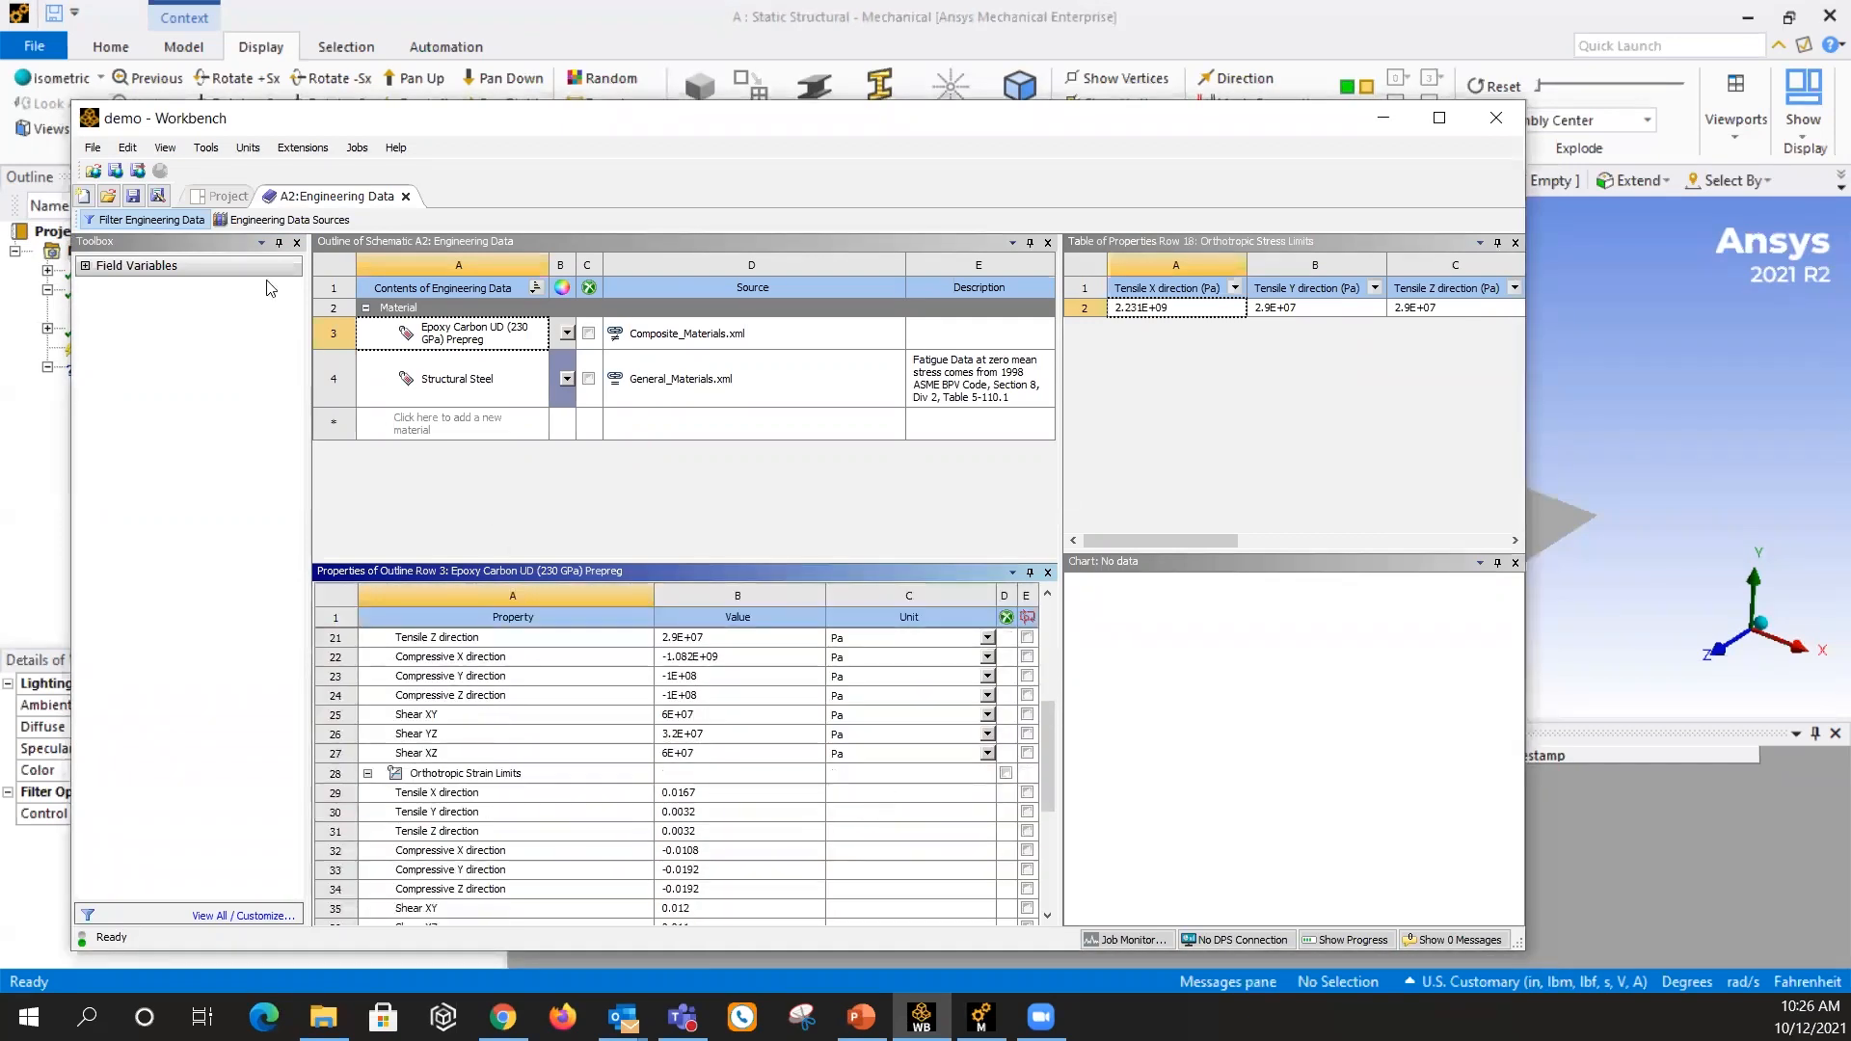
Update the project from the project schematic and switch to the Mechanical window
left_click(224, 202)
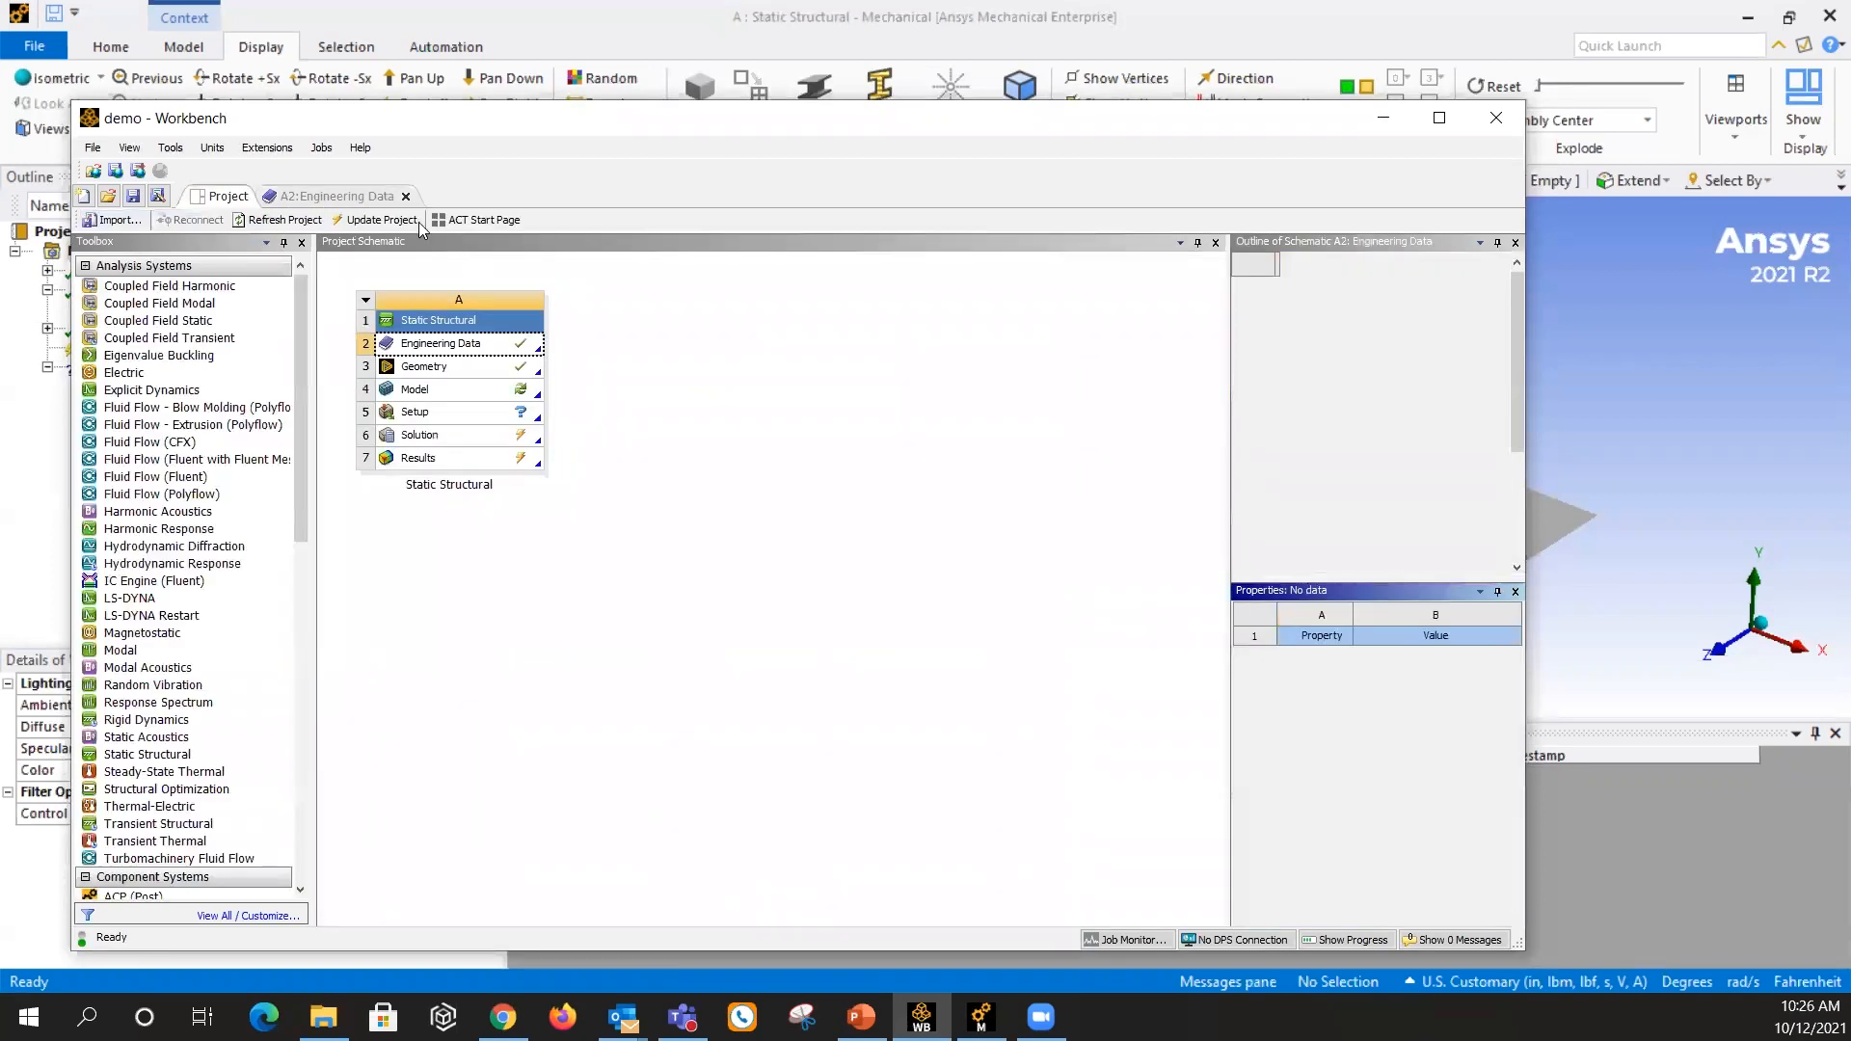
left_click(379, 220)
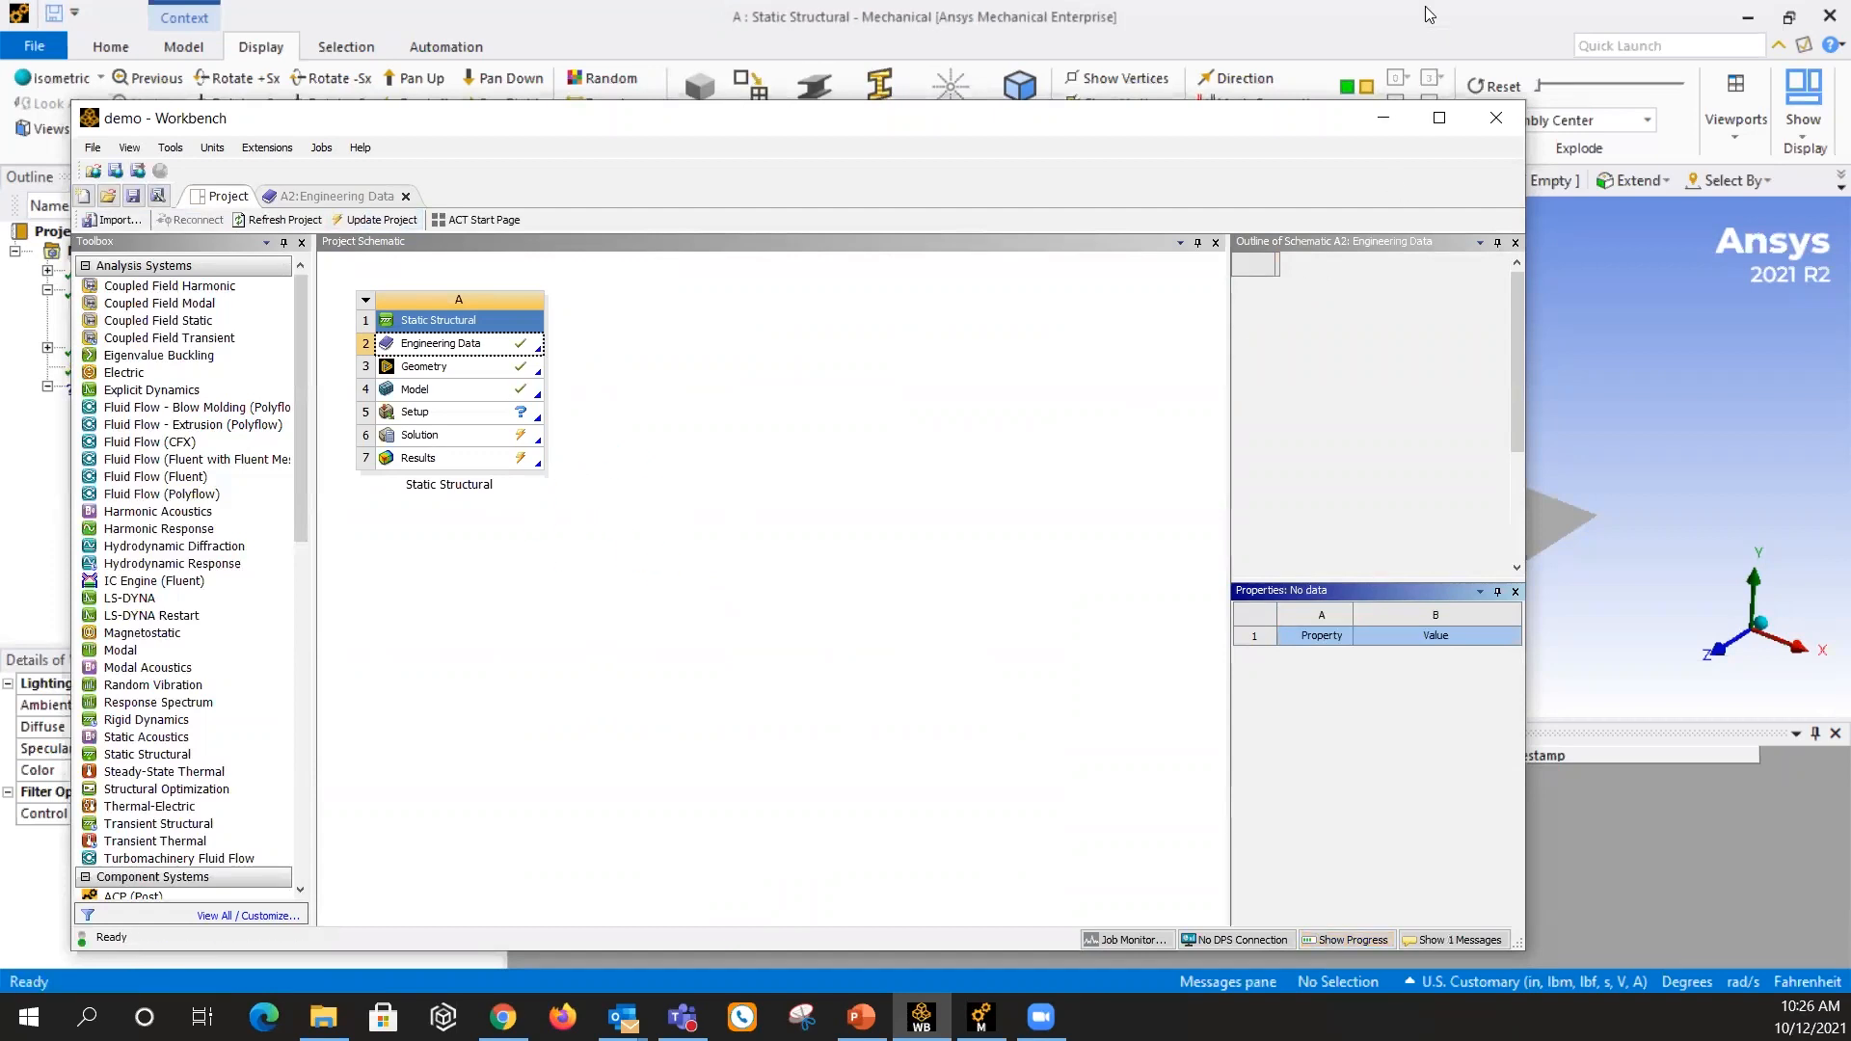
left_click(1421, 31)
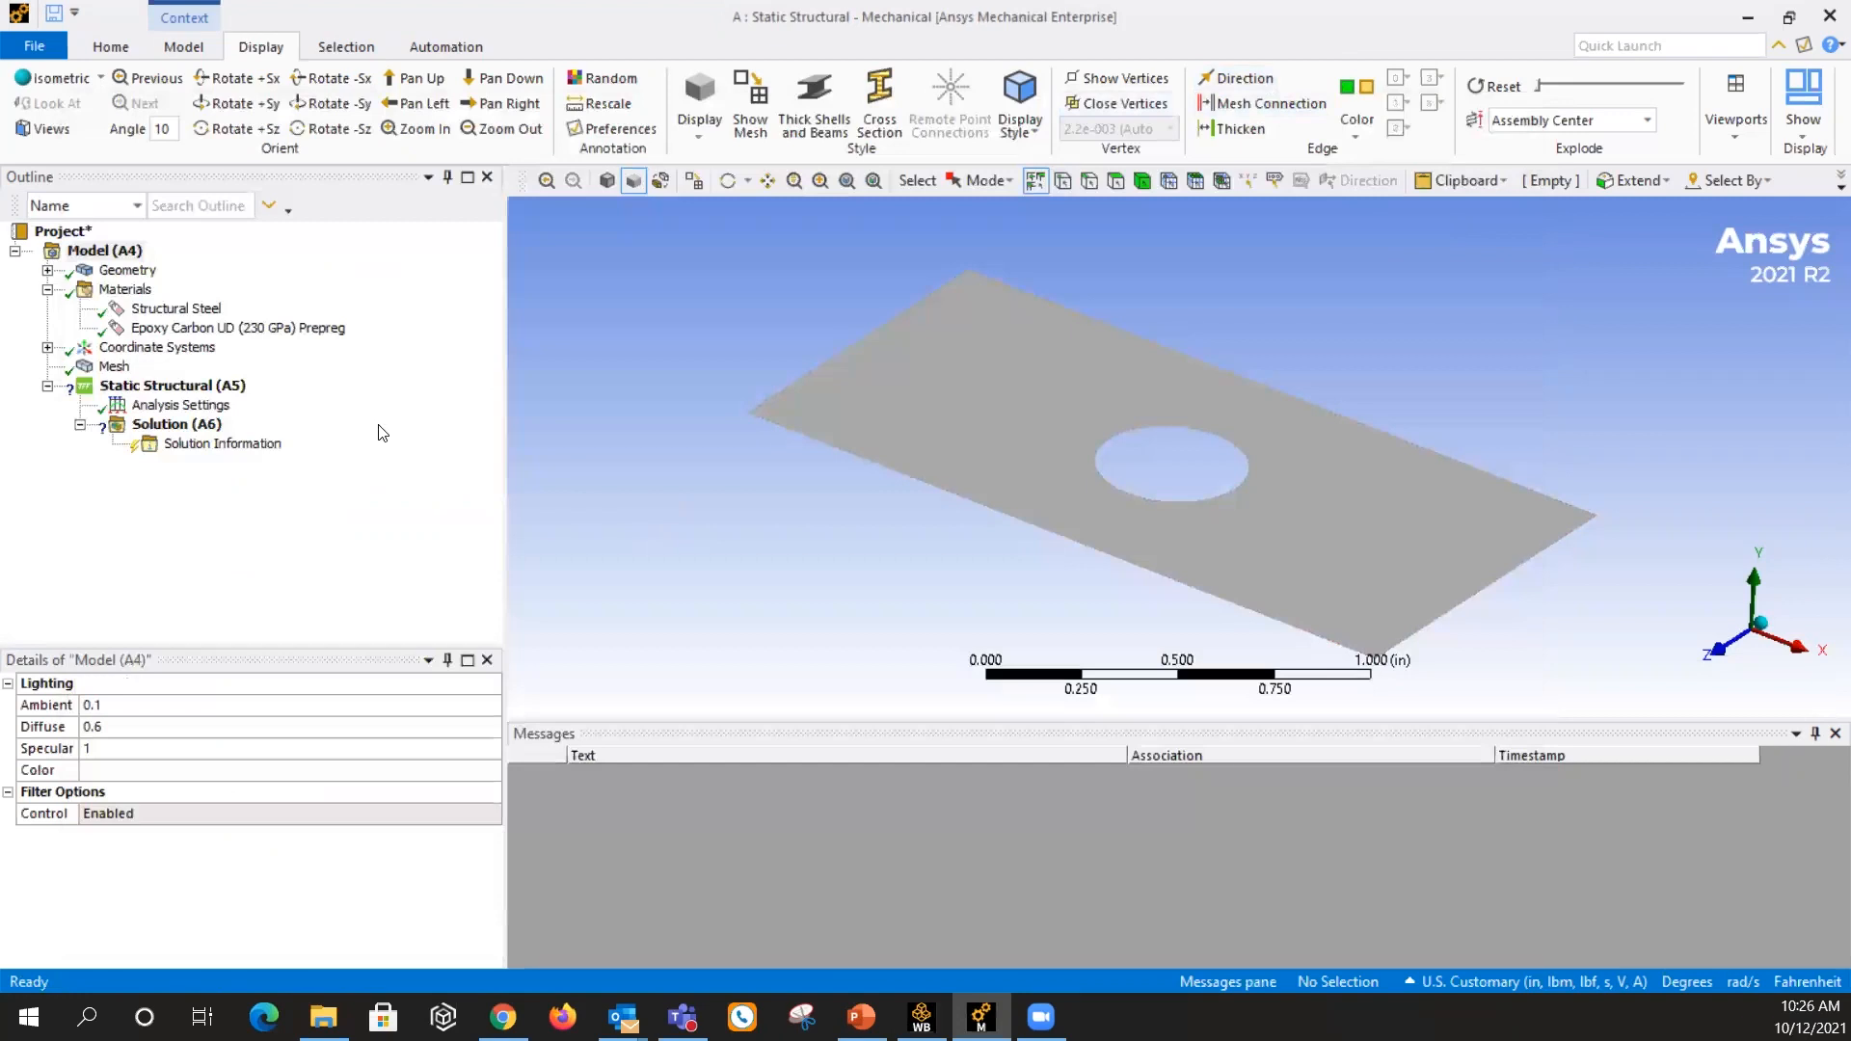
Examine the Epoxy Carbon UD (230 GPa) Prepreg's properties in the Mechanical model's materials
left_click(217, 328)
scroll(993, 461, "down", 7)
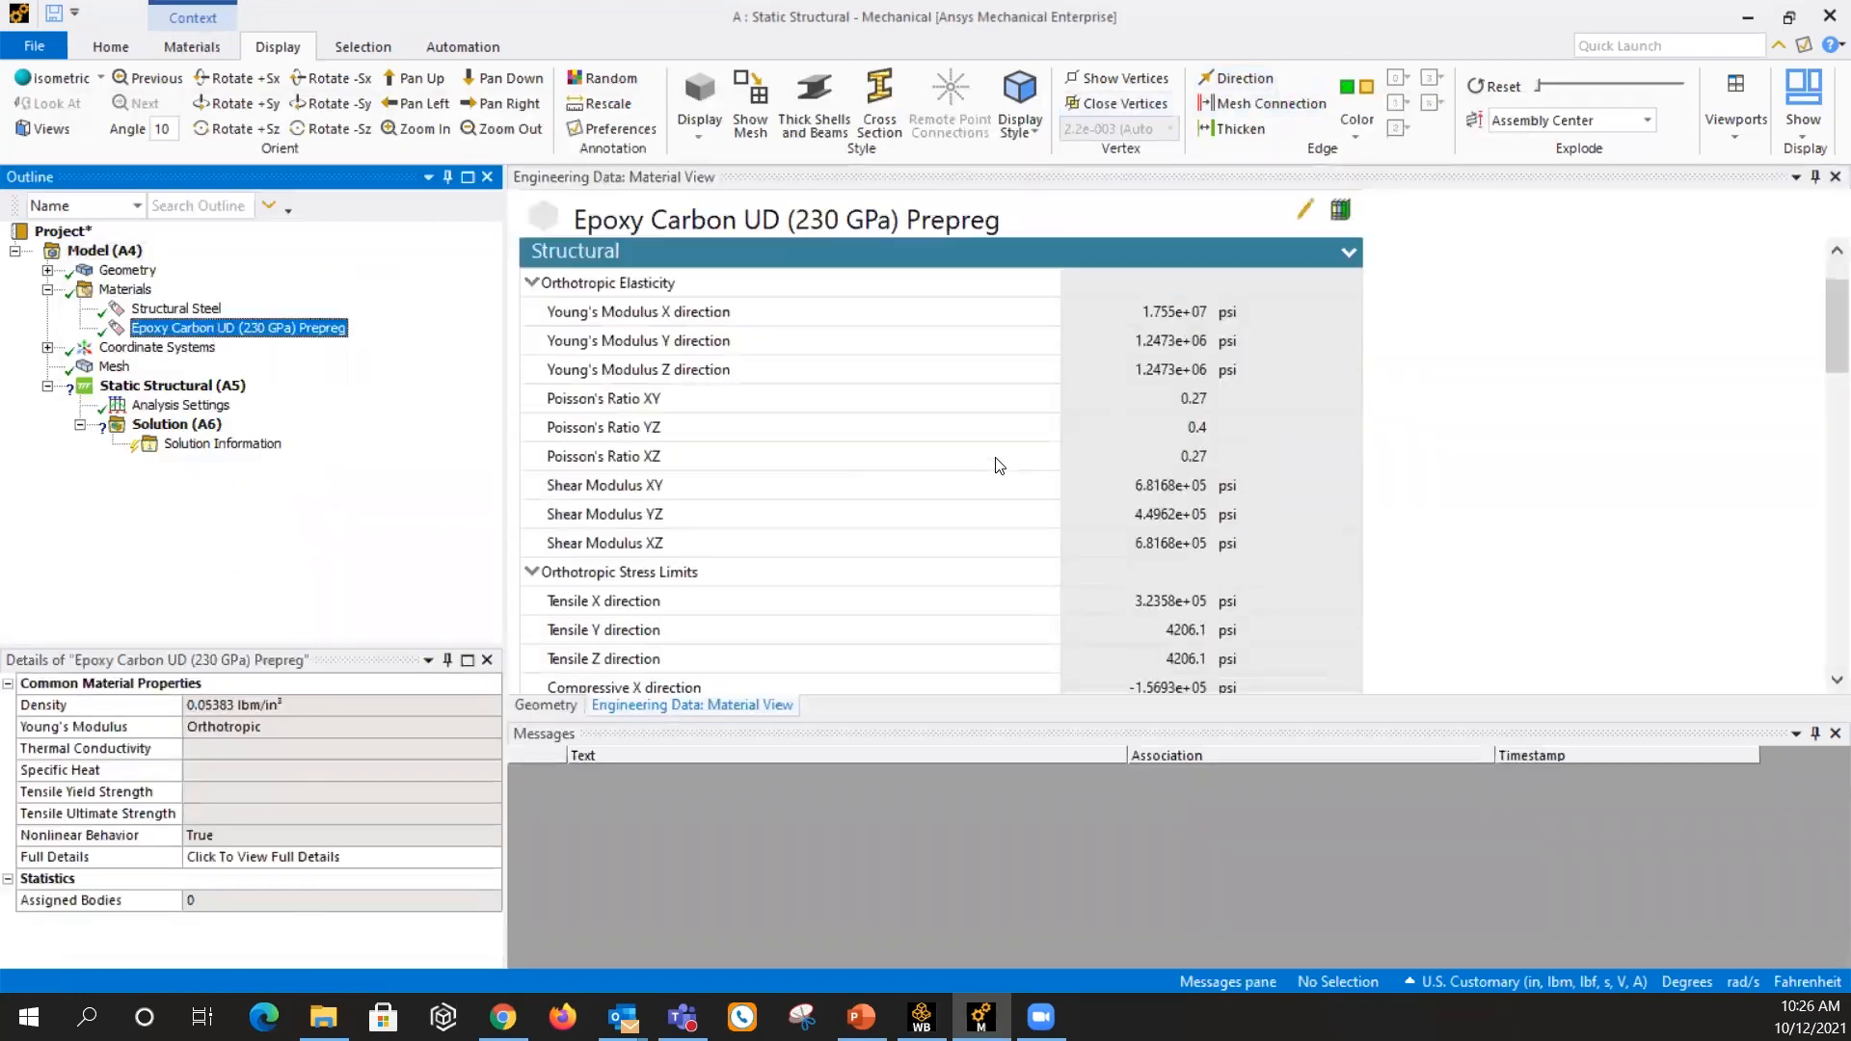
scroll(993, 458, "down", 7)
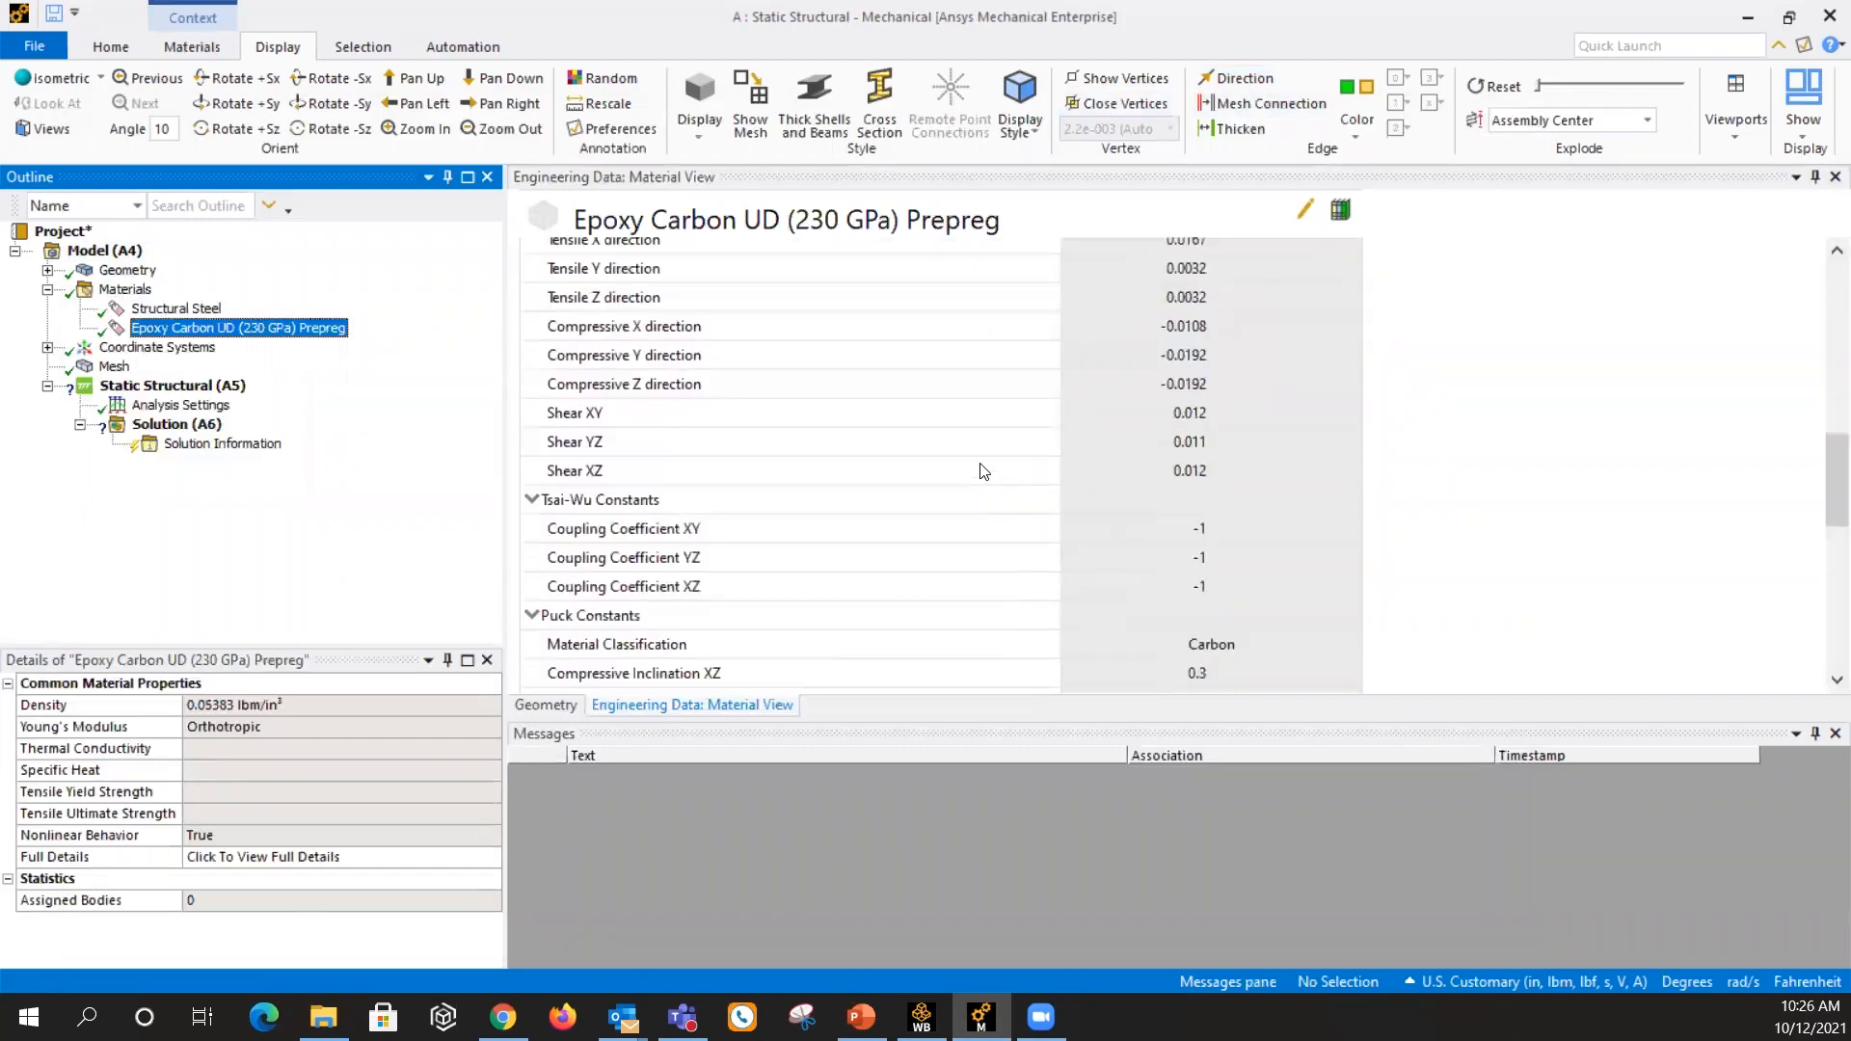
scroll(973, 463, "up", 14)
left_click(126, 270)
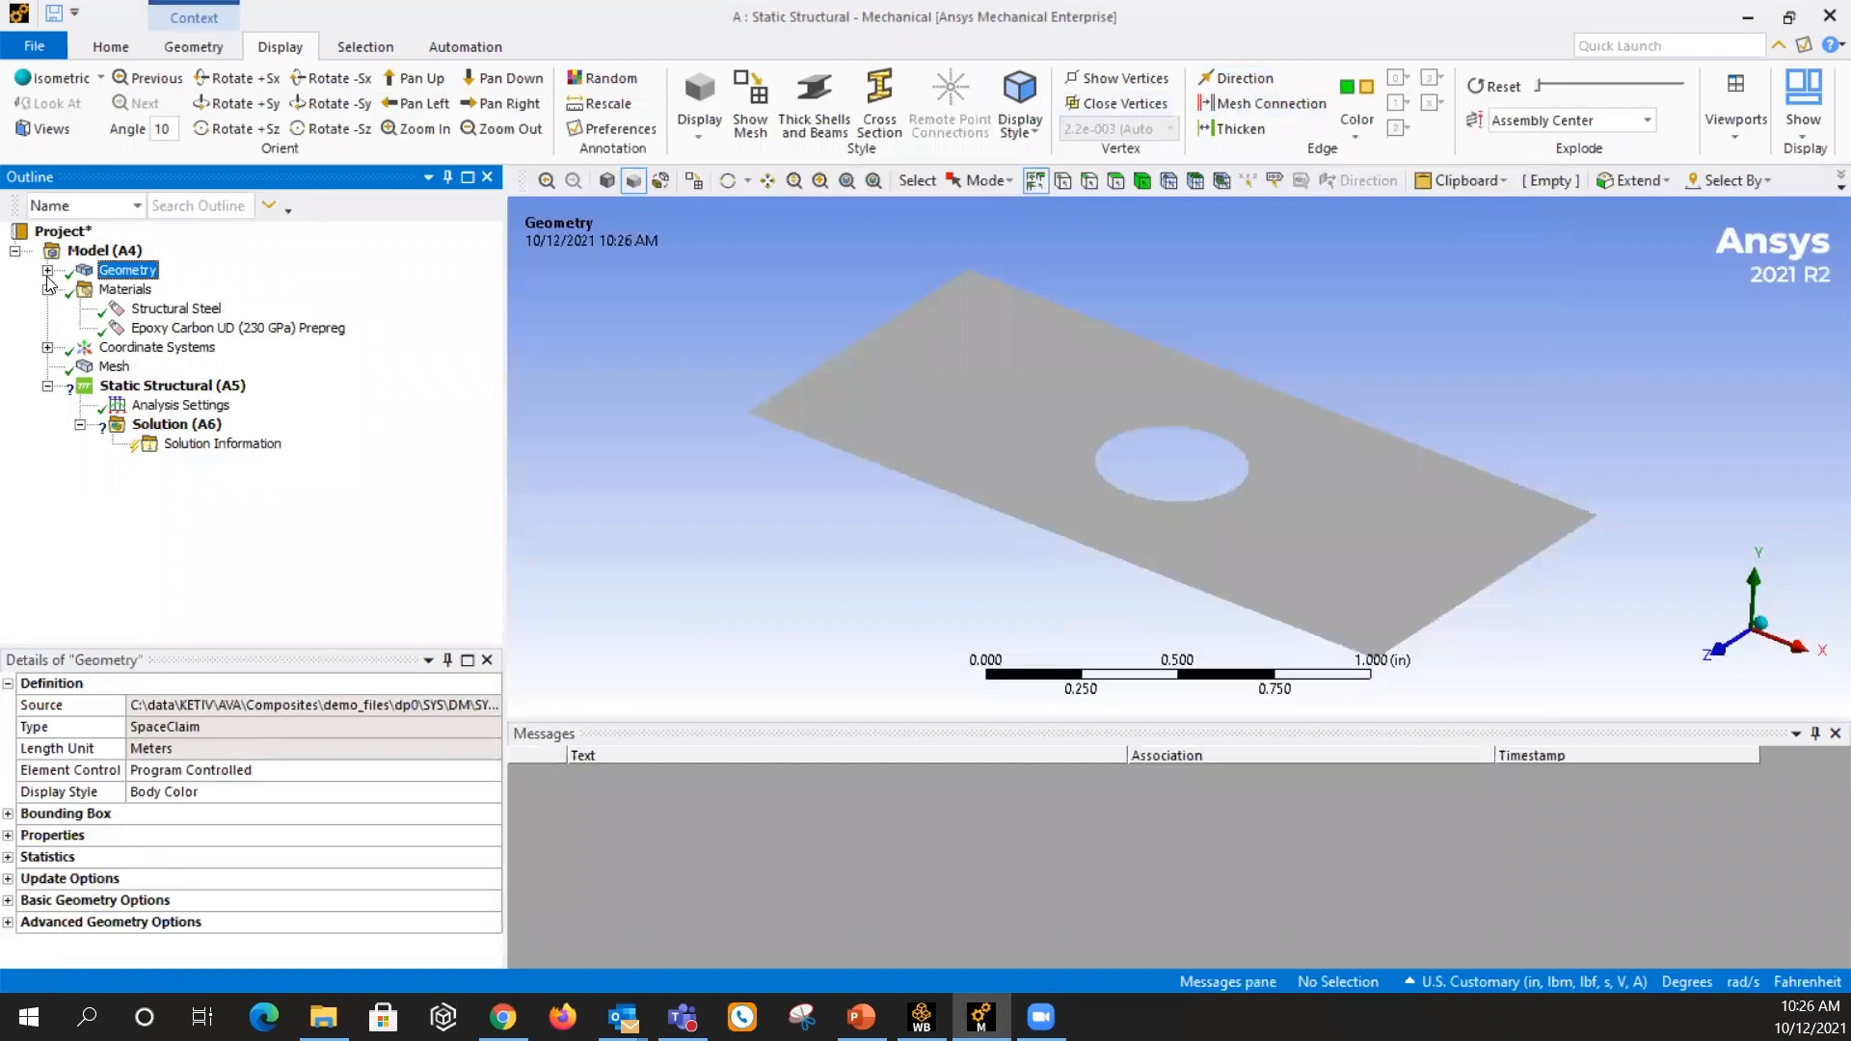
left_click(46, 271)
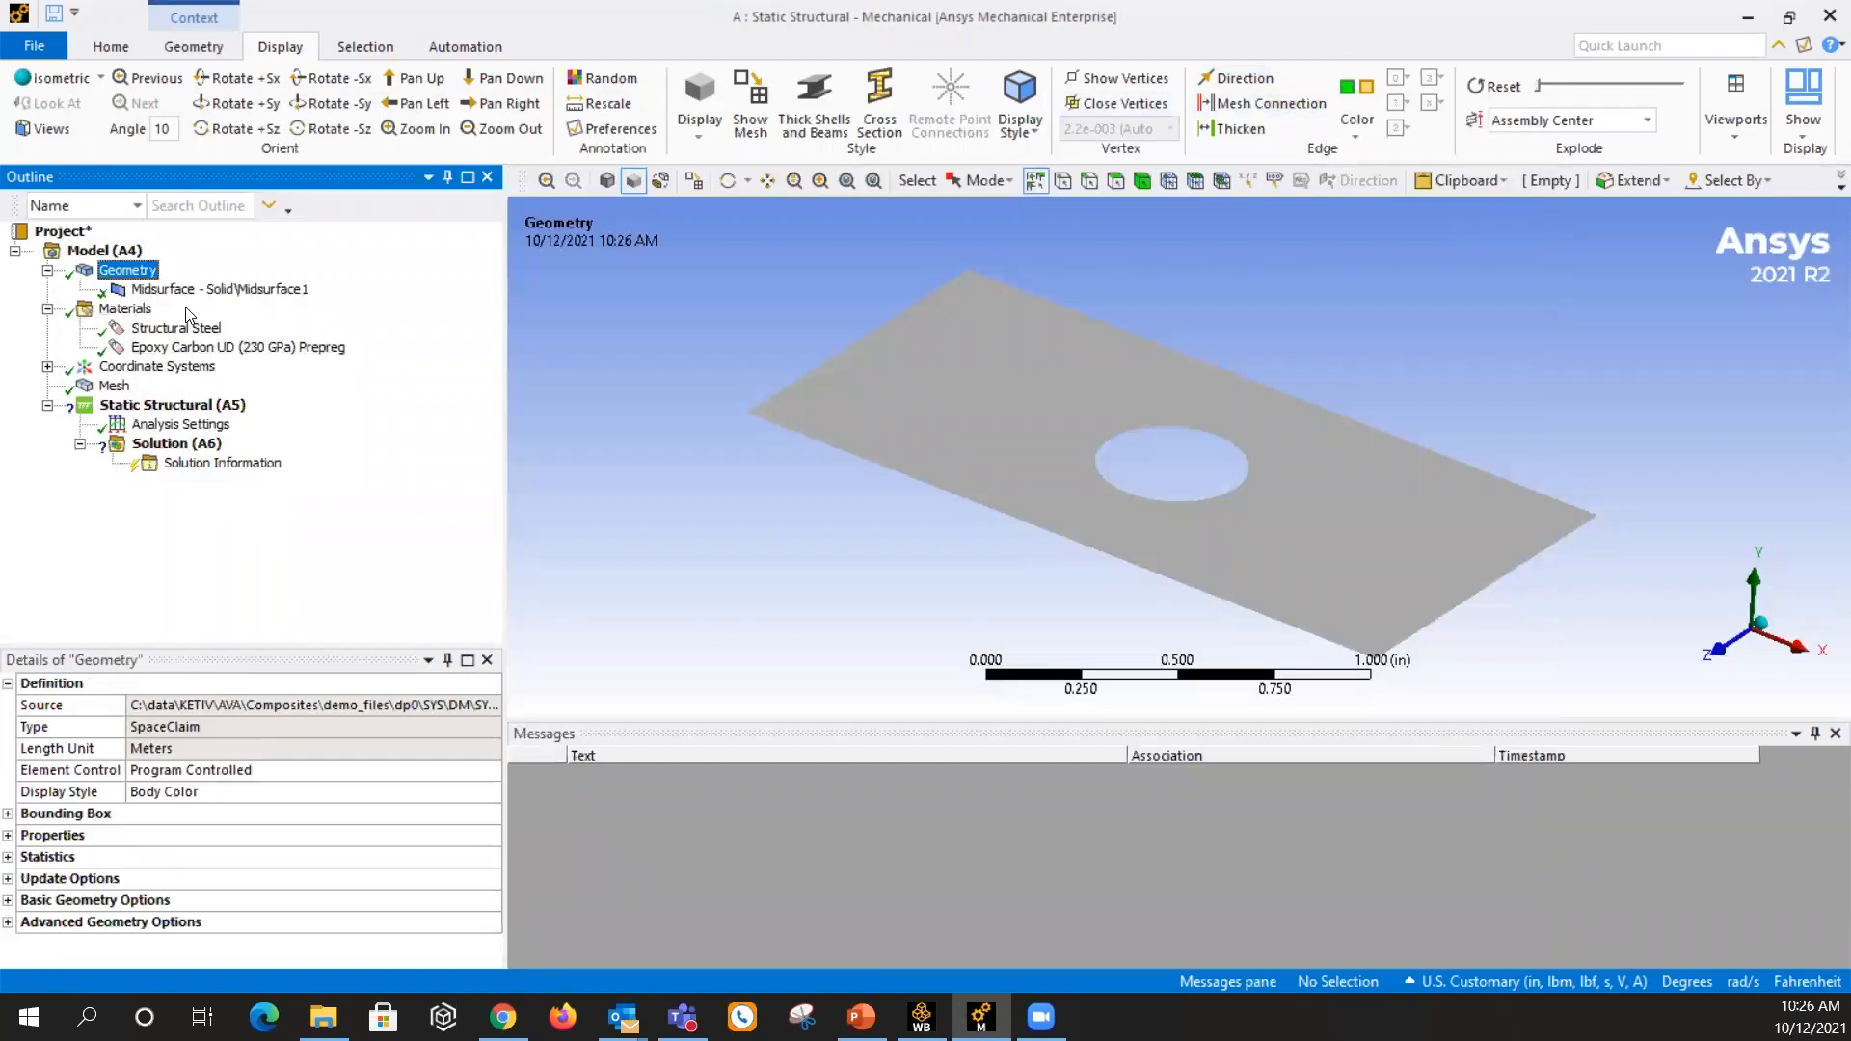
right_click(148, 271)
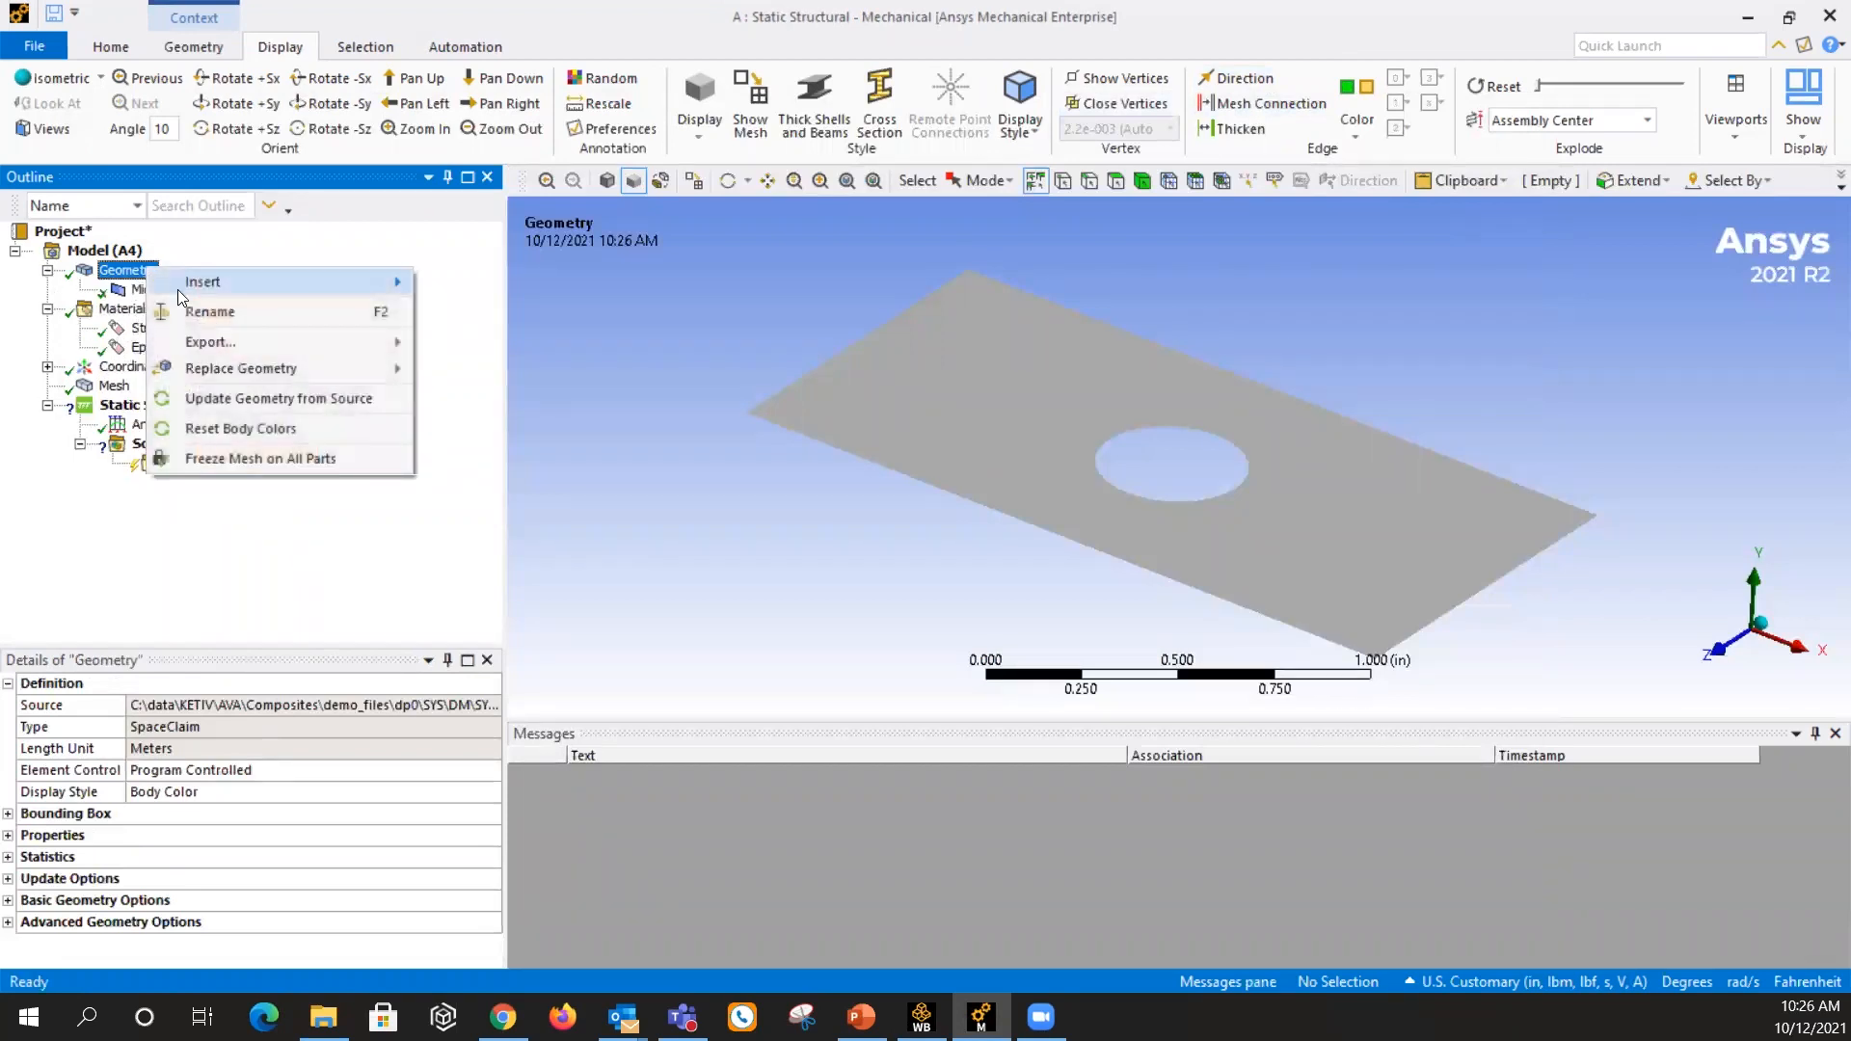
mouse_move(190, 289)
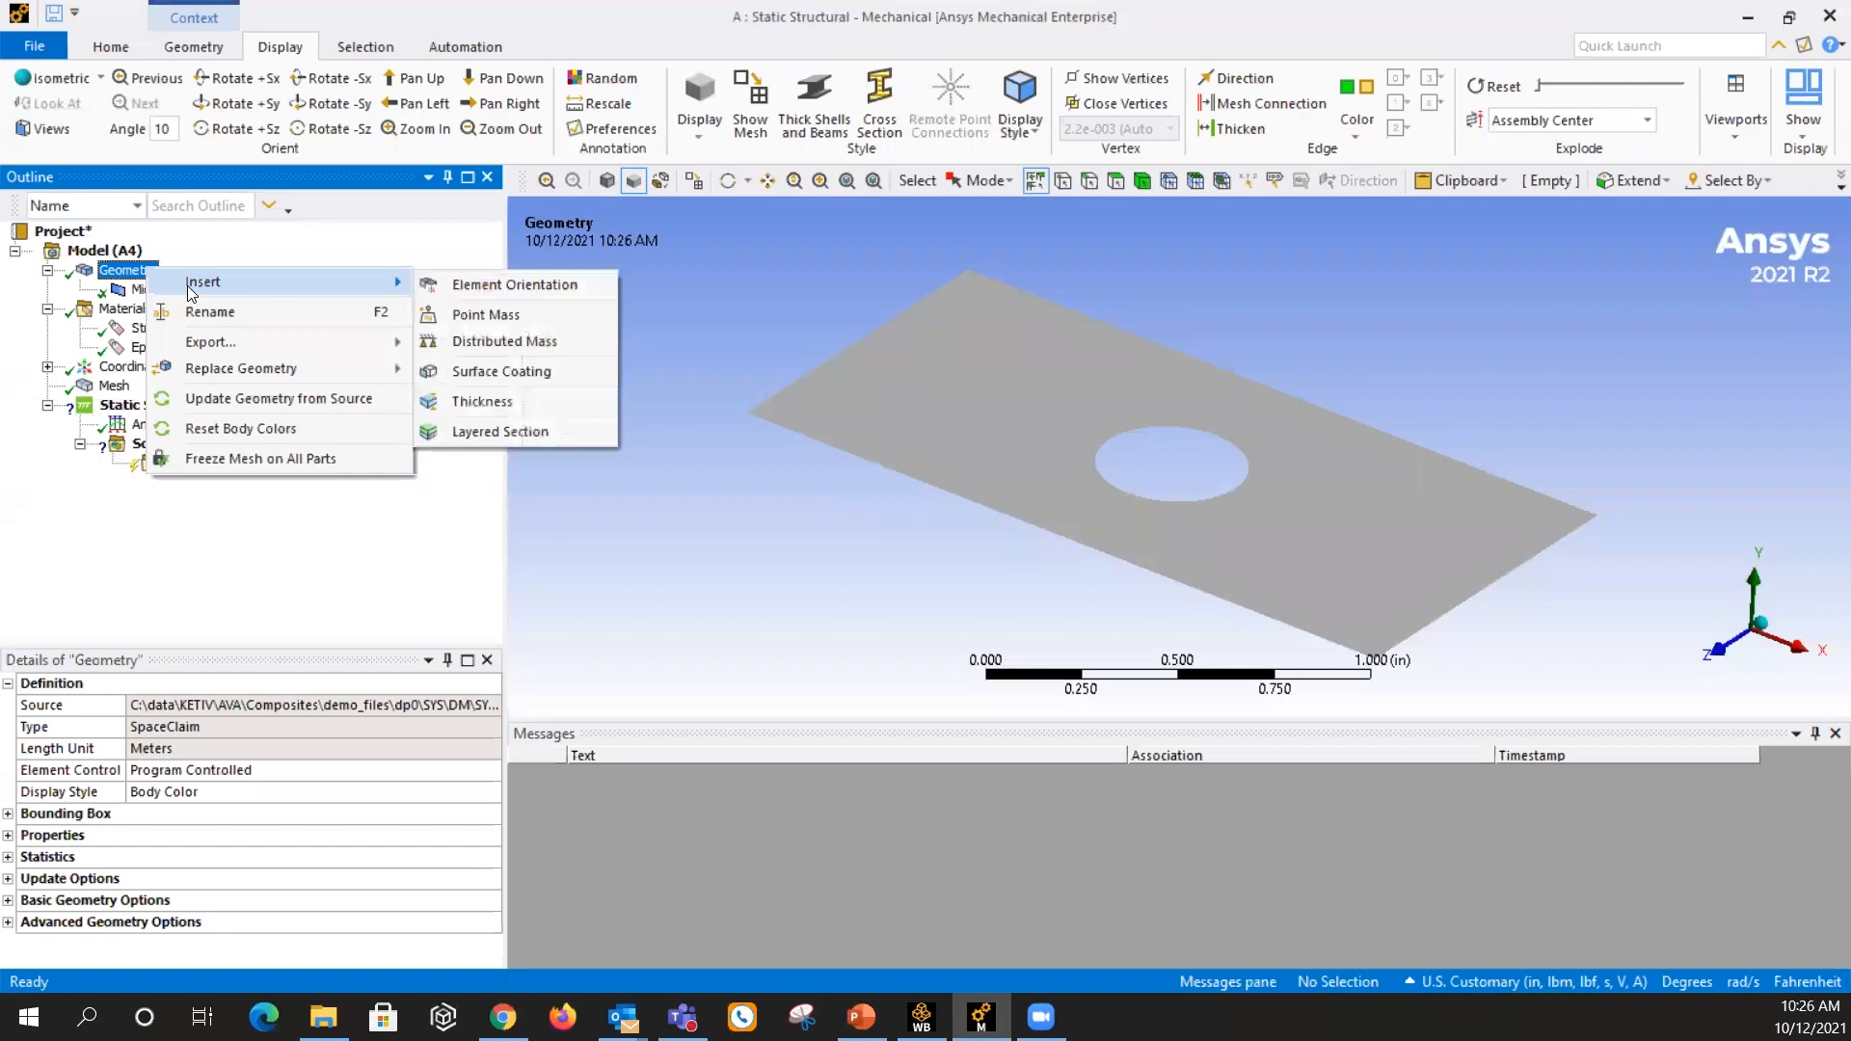
left_click(550, 432)
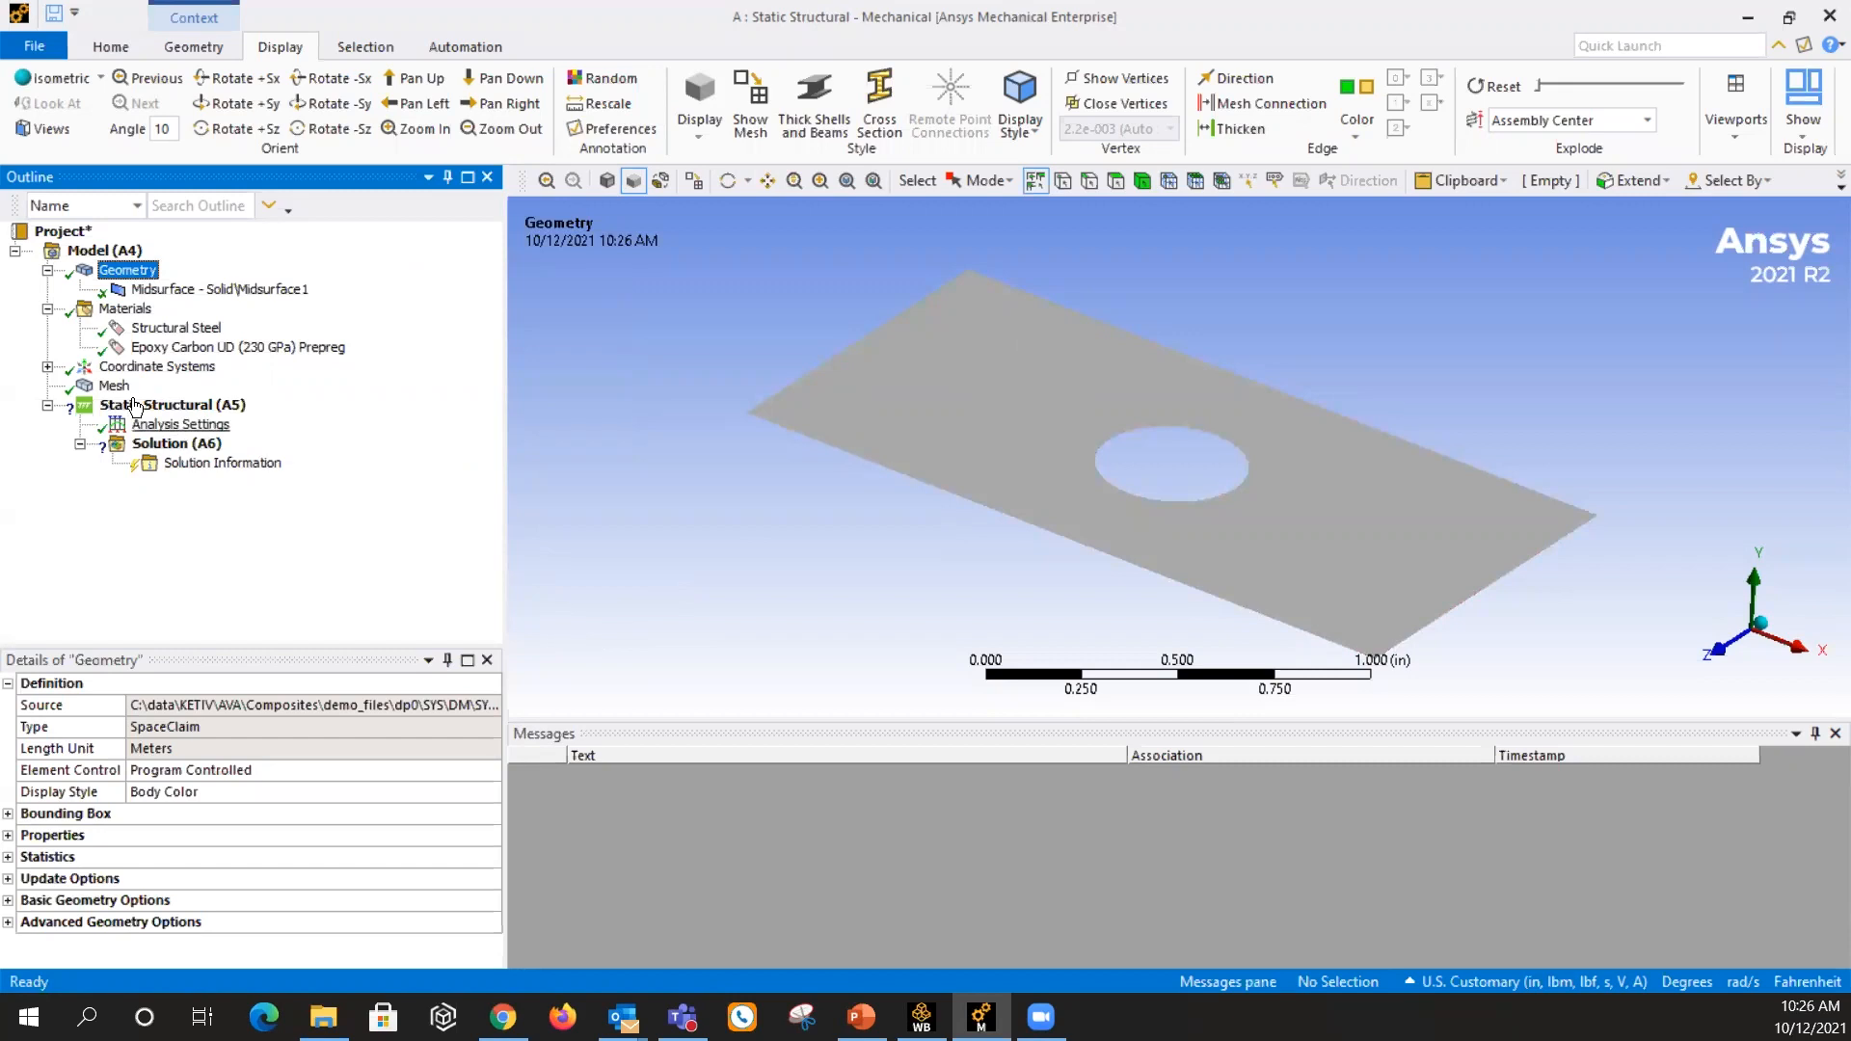
Add a coordinate system to the model and rename it CS-11
left_click(48, 366)
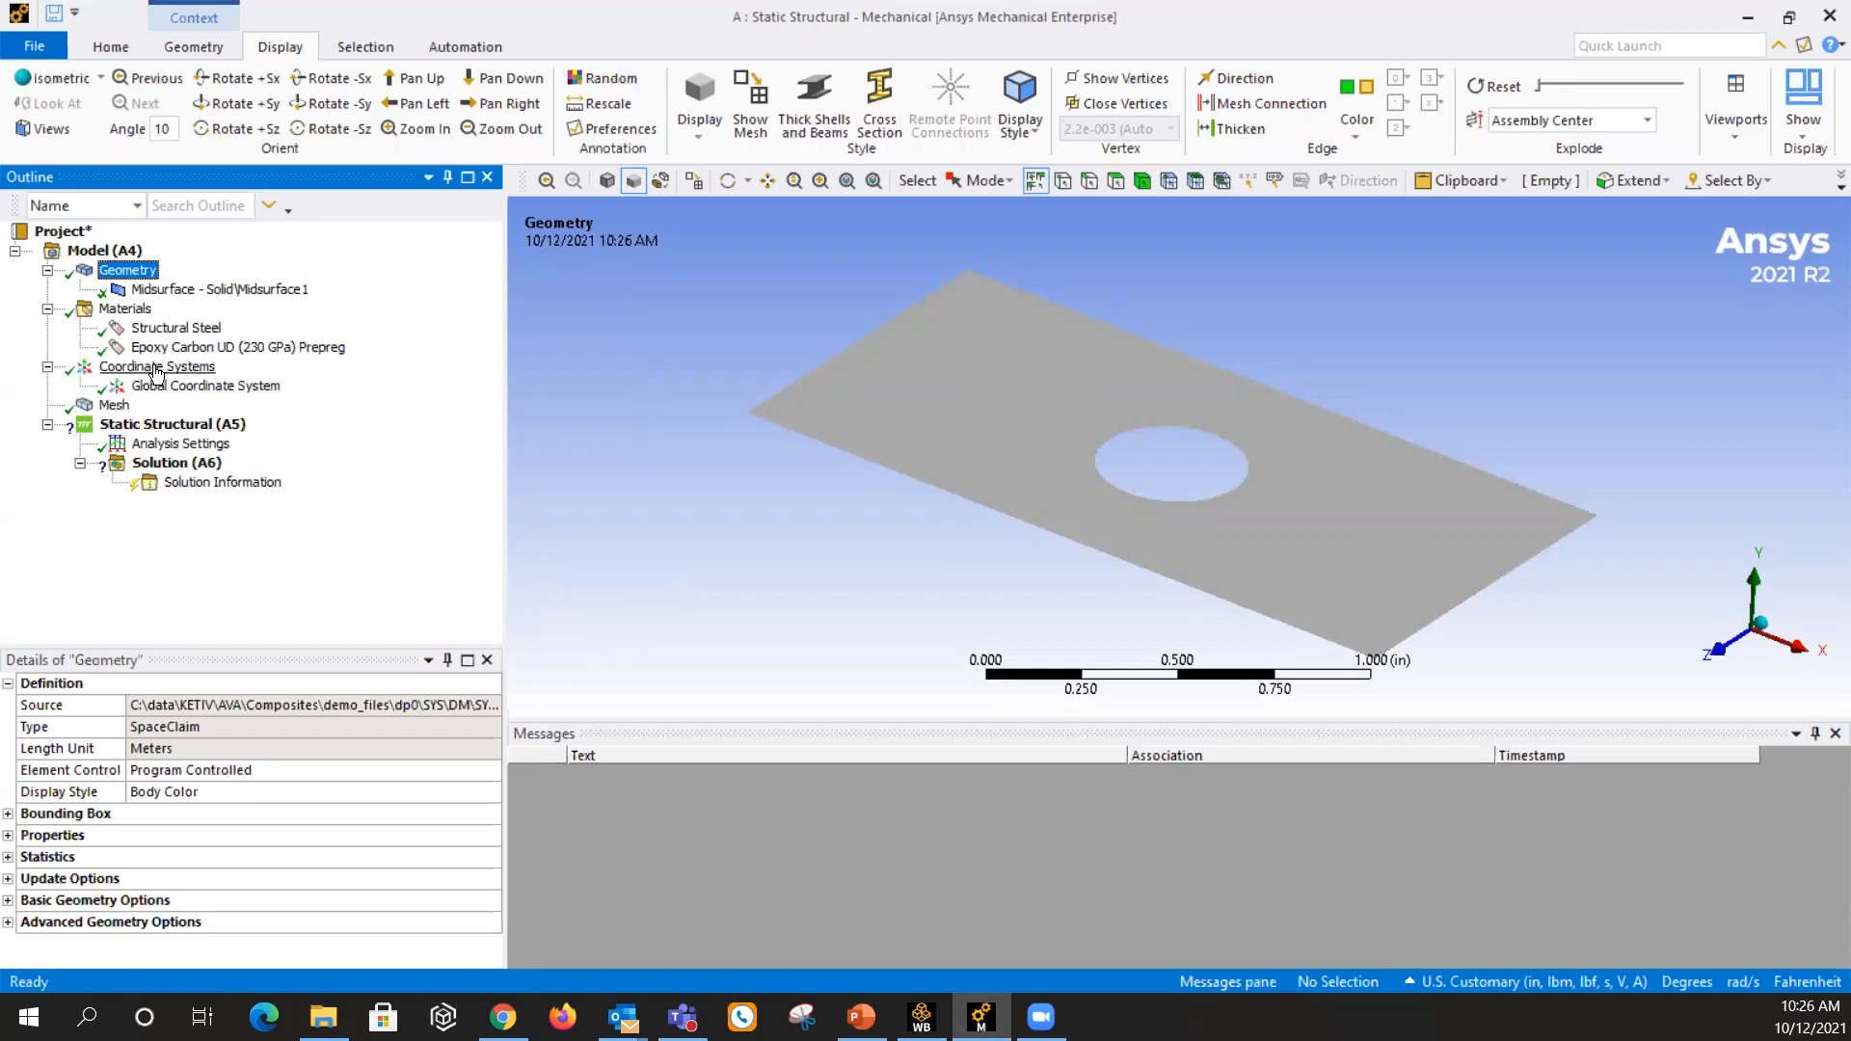
right_click(157, 371)
mouse_move(230, 378)
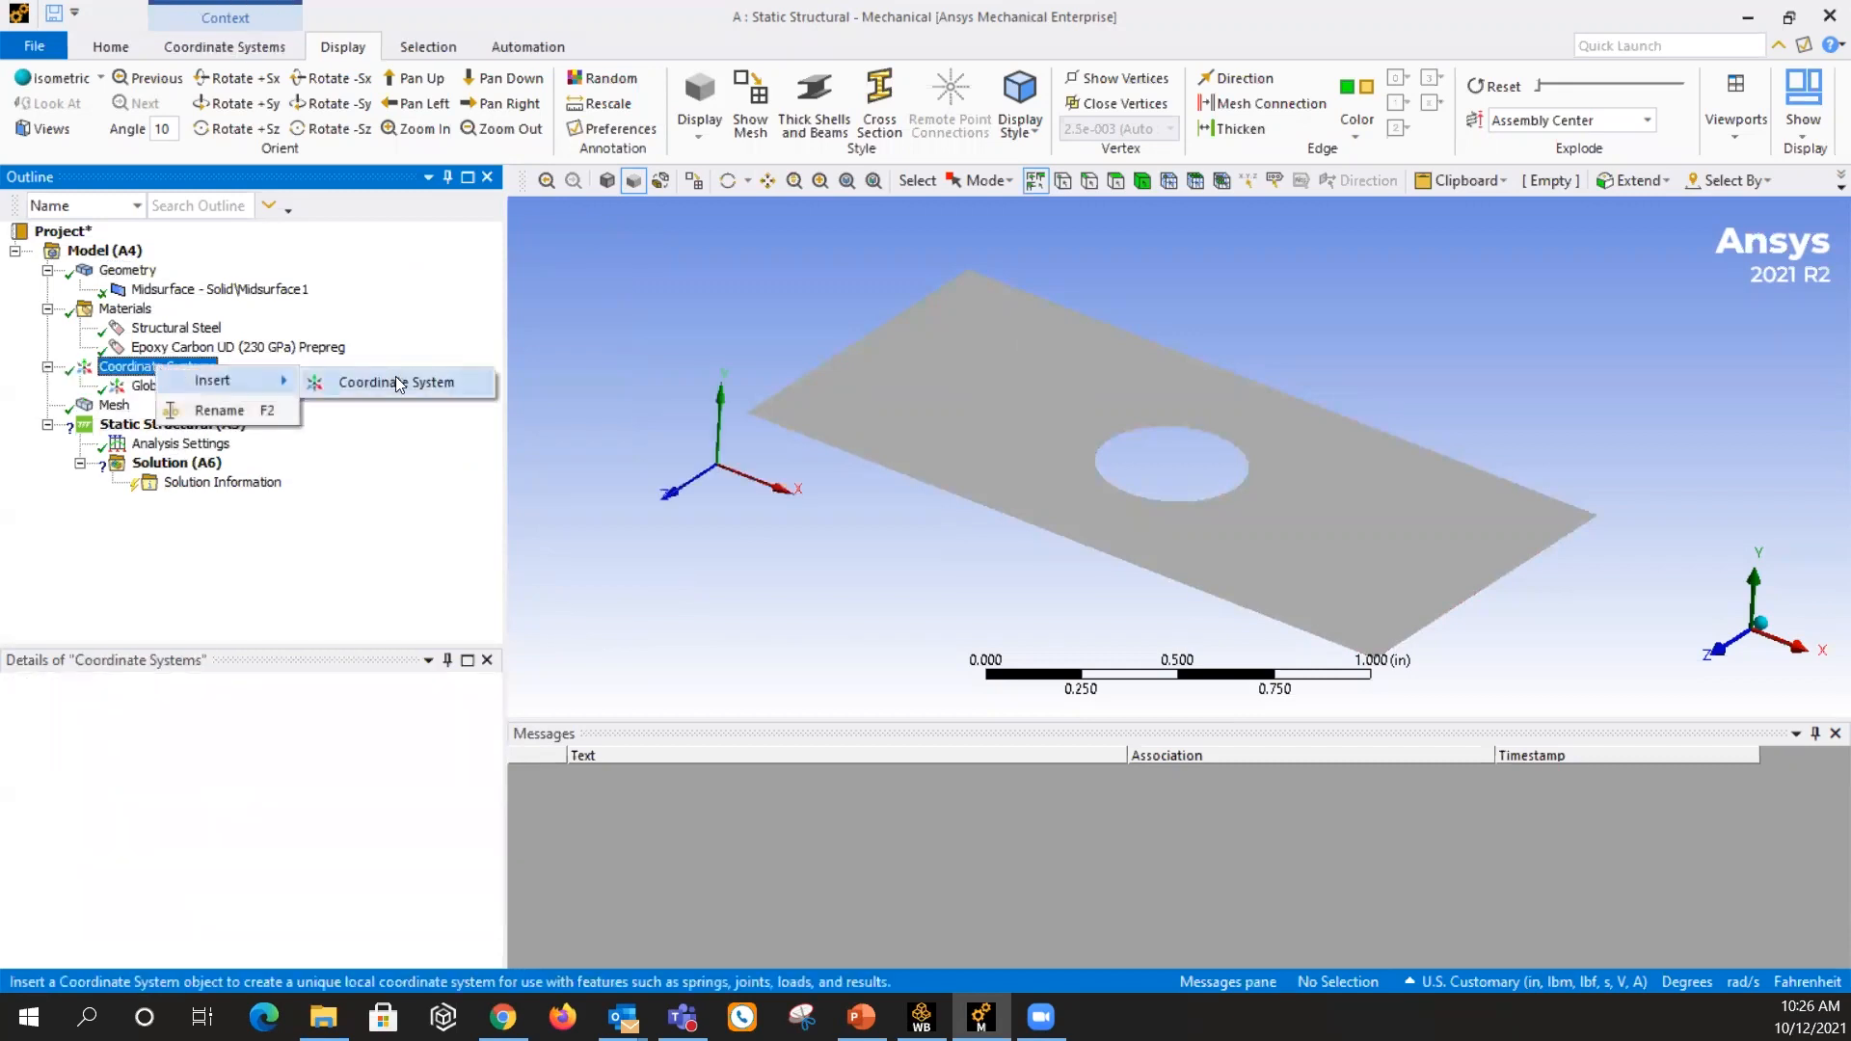
left_click(371, 381)
right_click(198, 406)
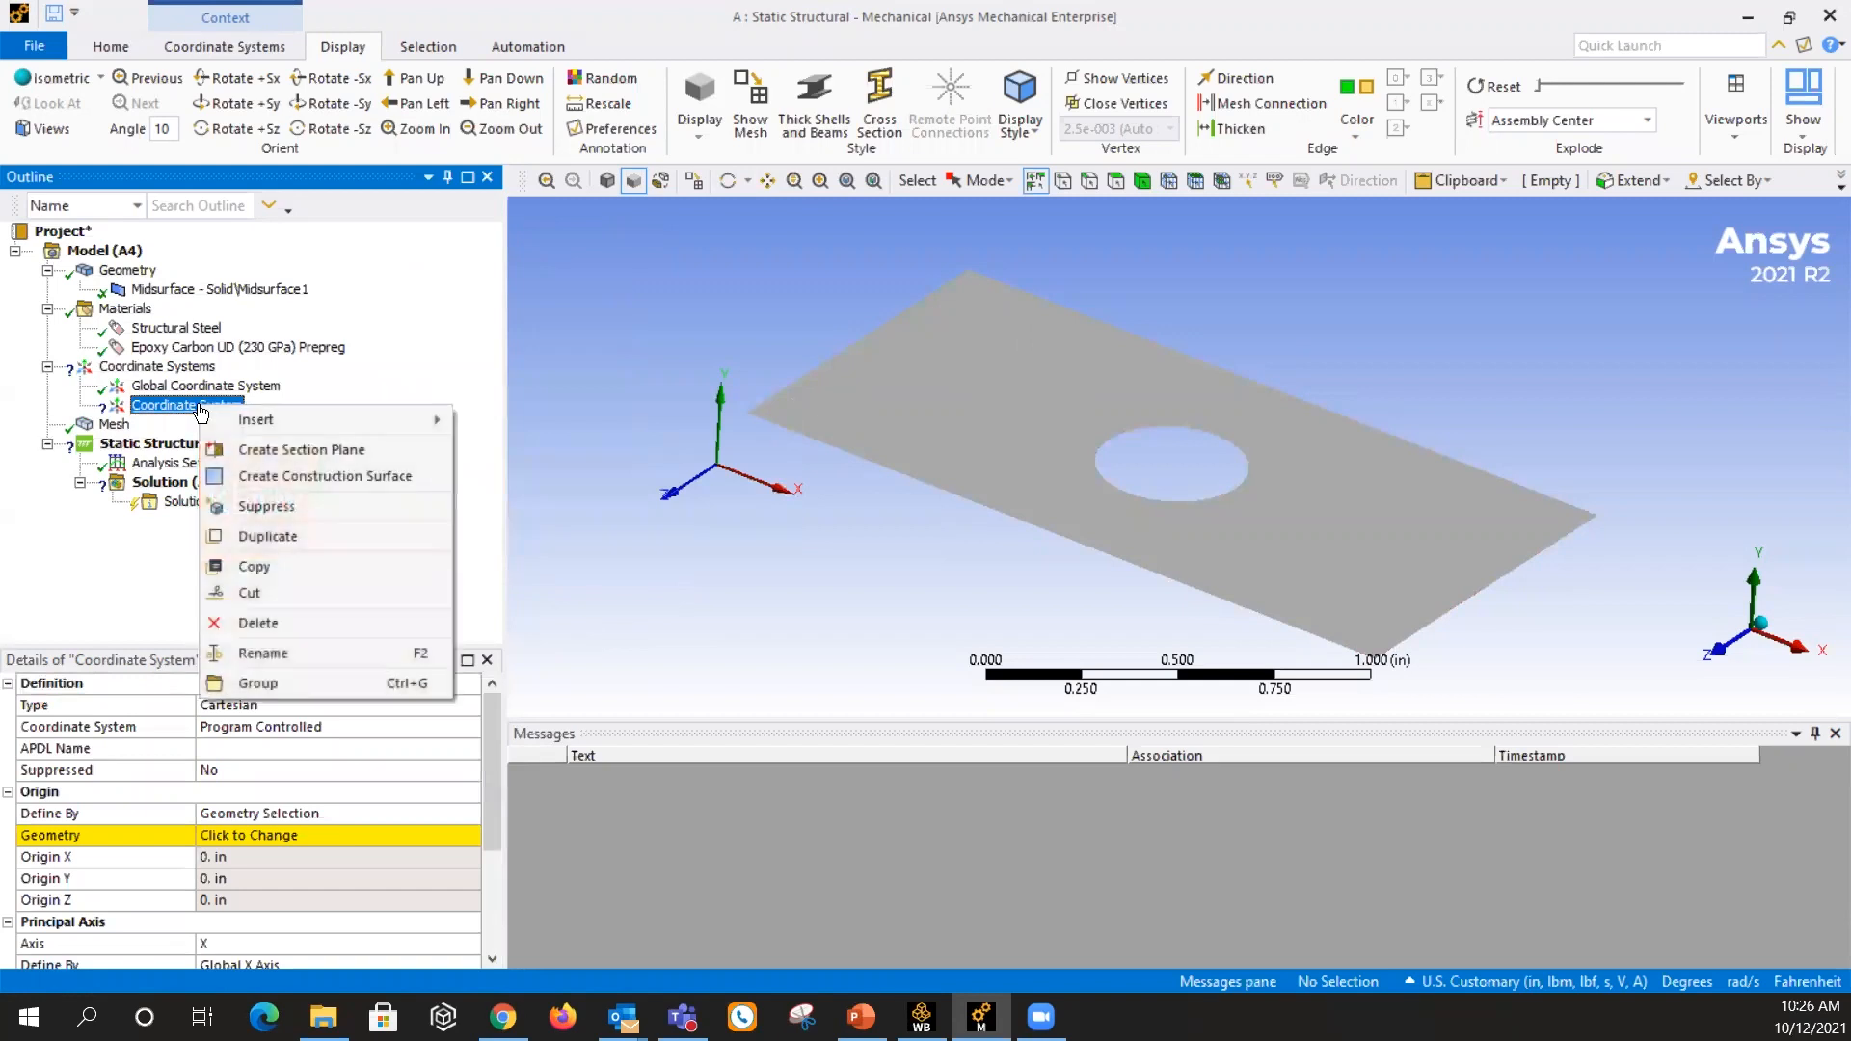
left_click(303, 648)
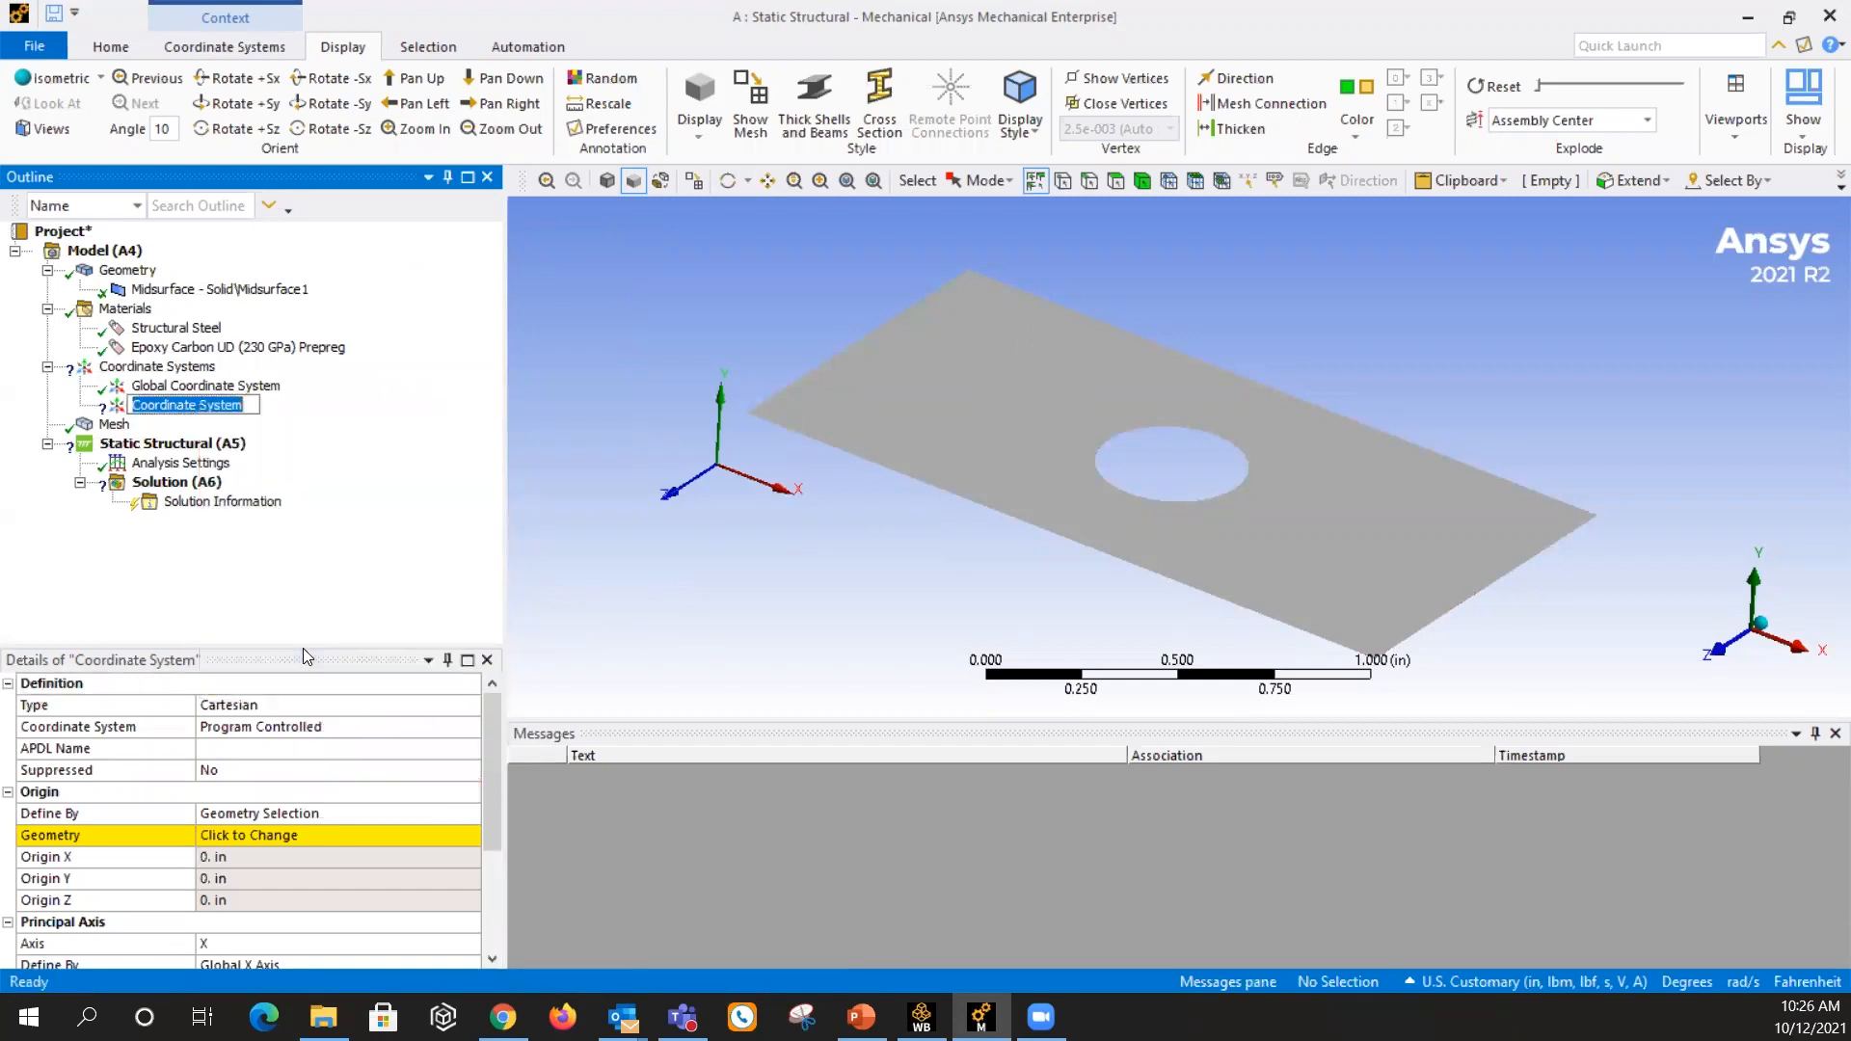
type("CS-11")
key("Return")
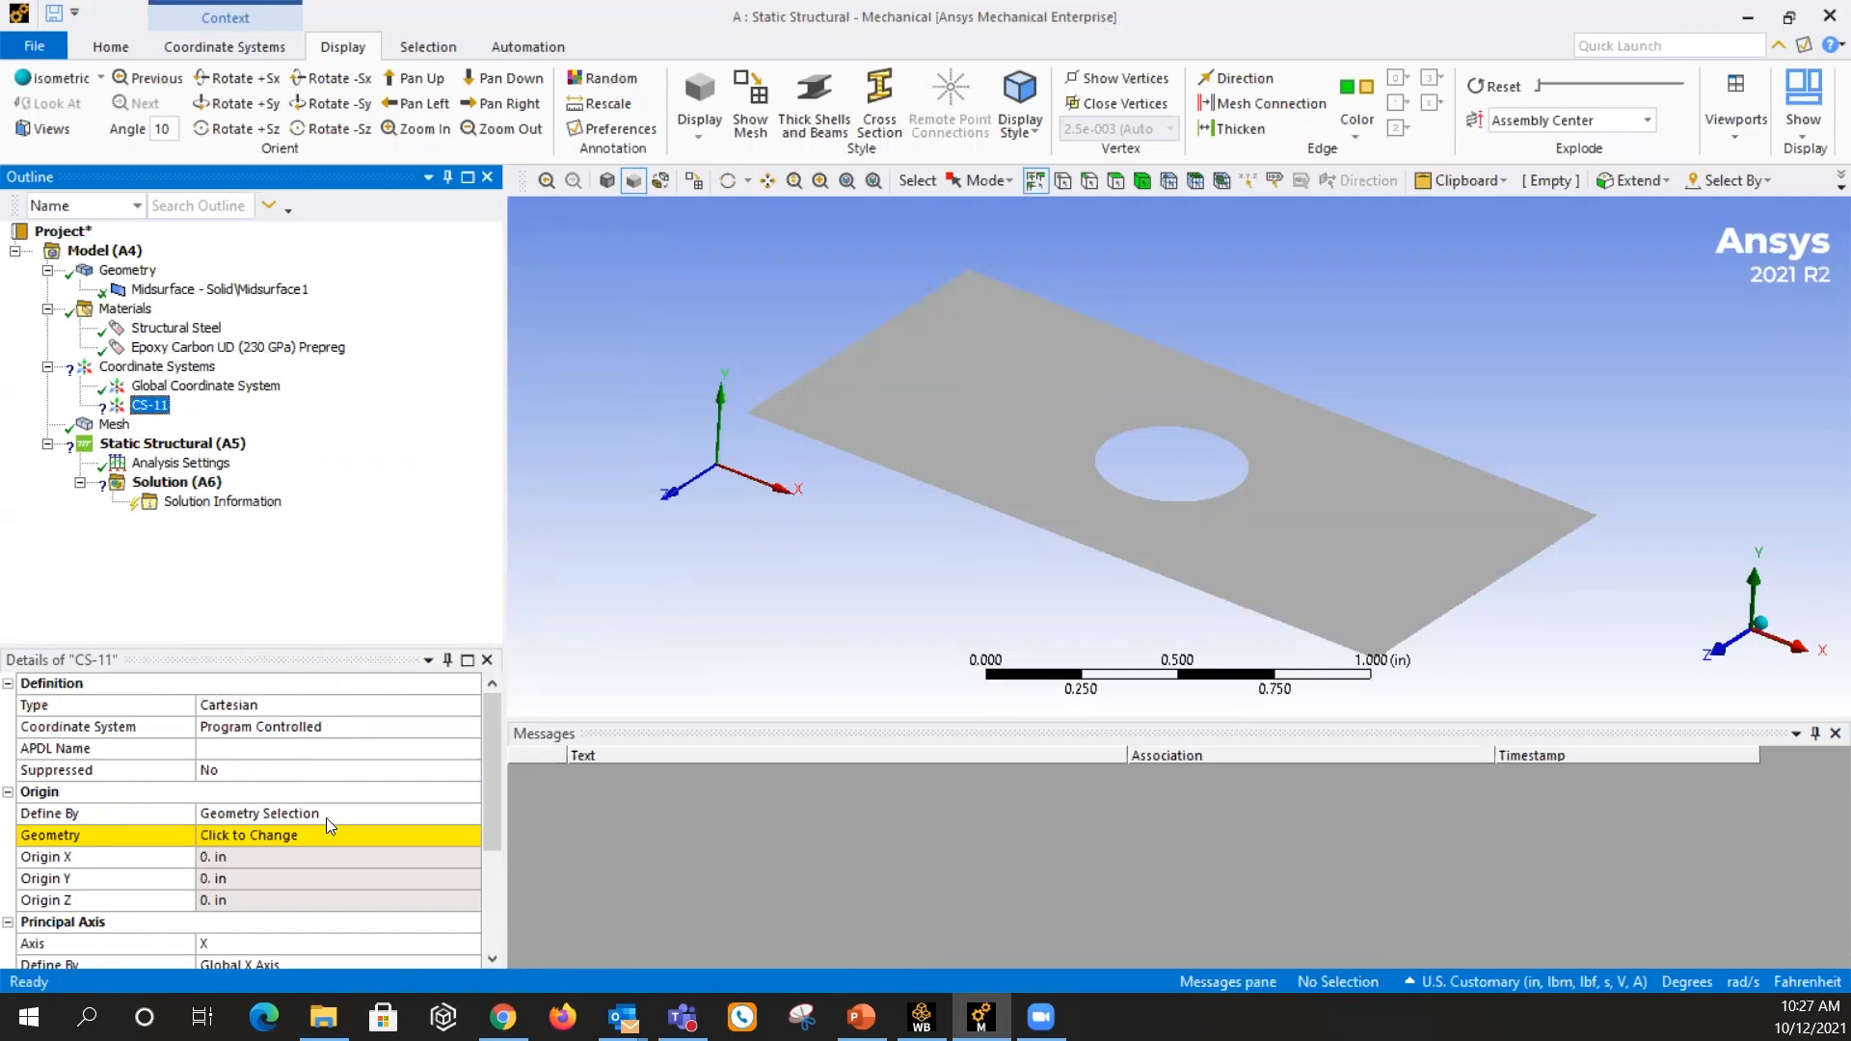
Define the origin of CS-11 by selecting the plate's face as its geometry
scroll(325, 818, "down", 1)
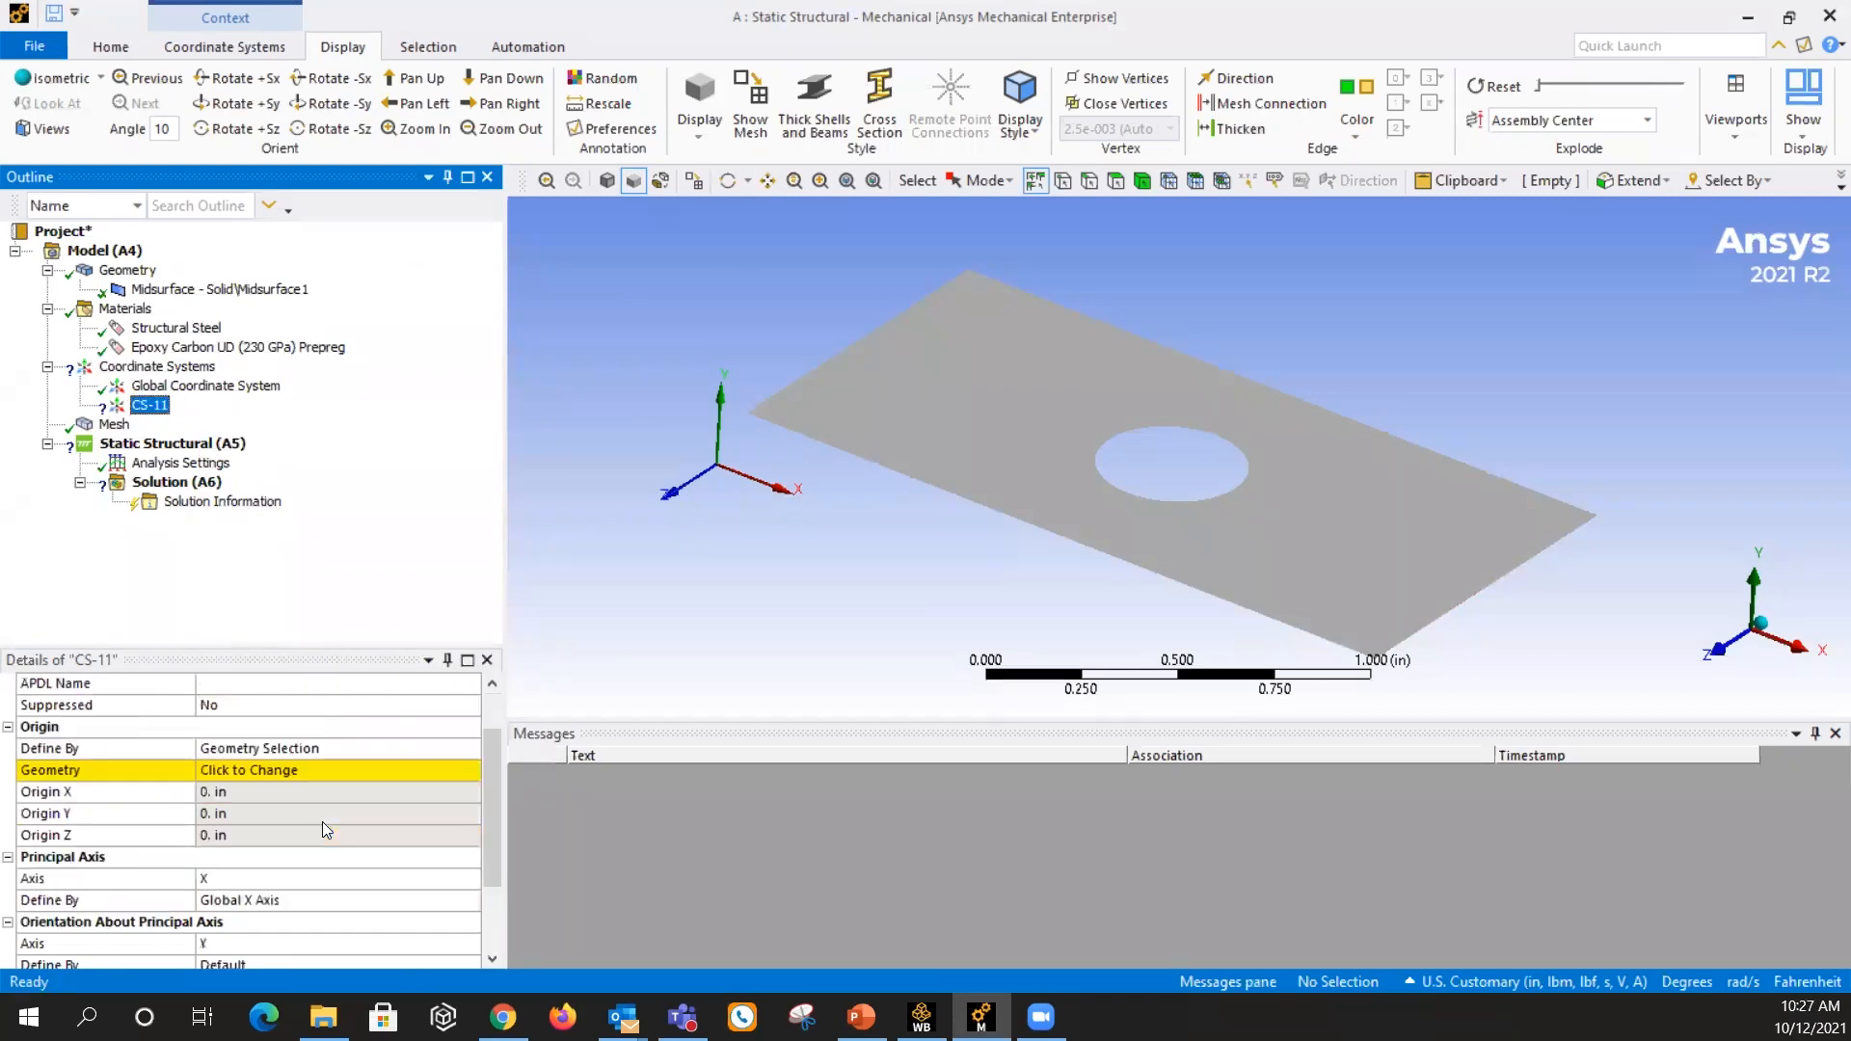
left_click(286, 769)
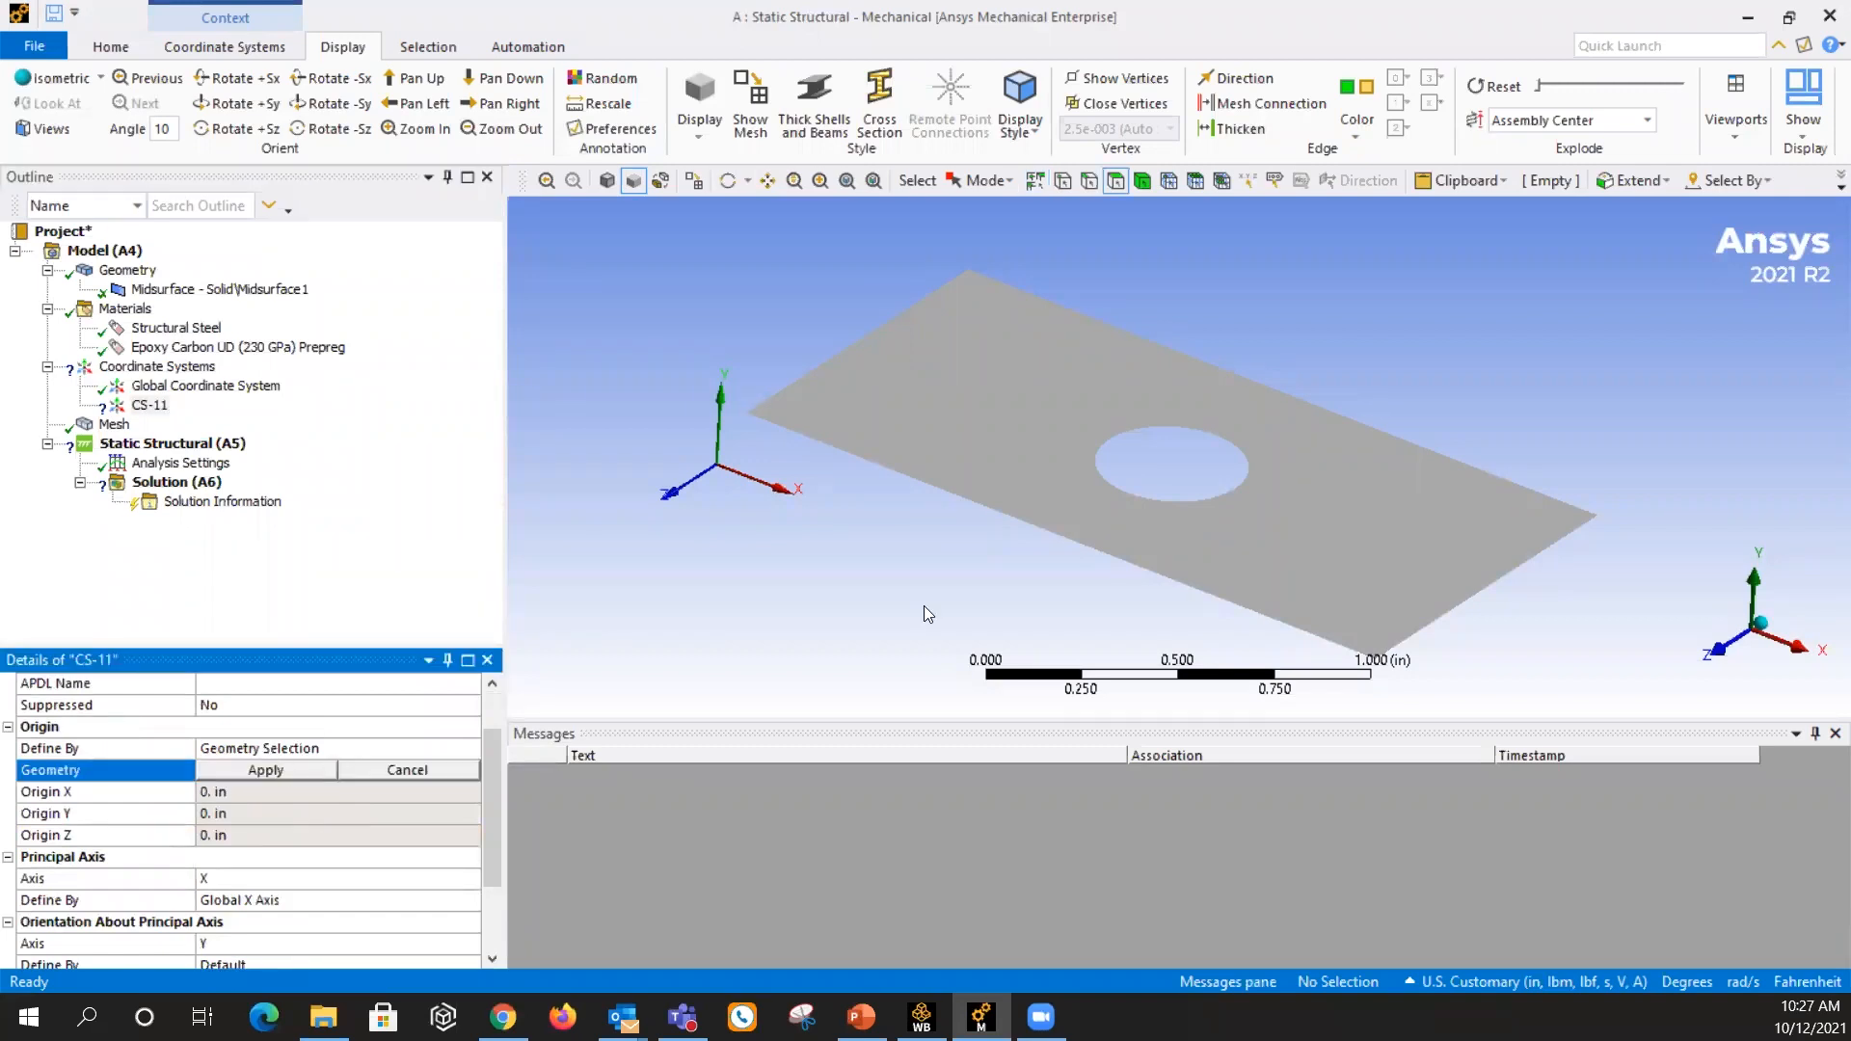
left_click(1126, 402)
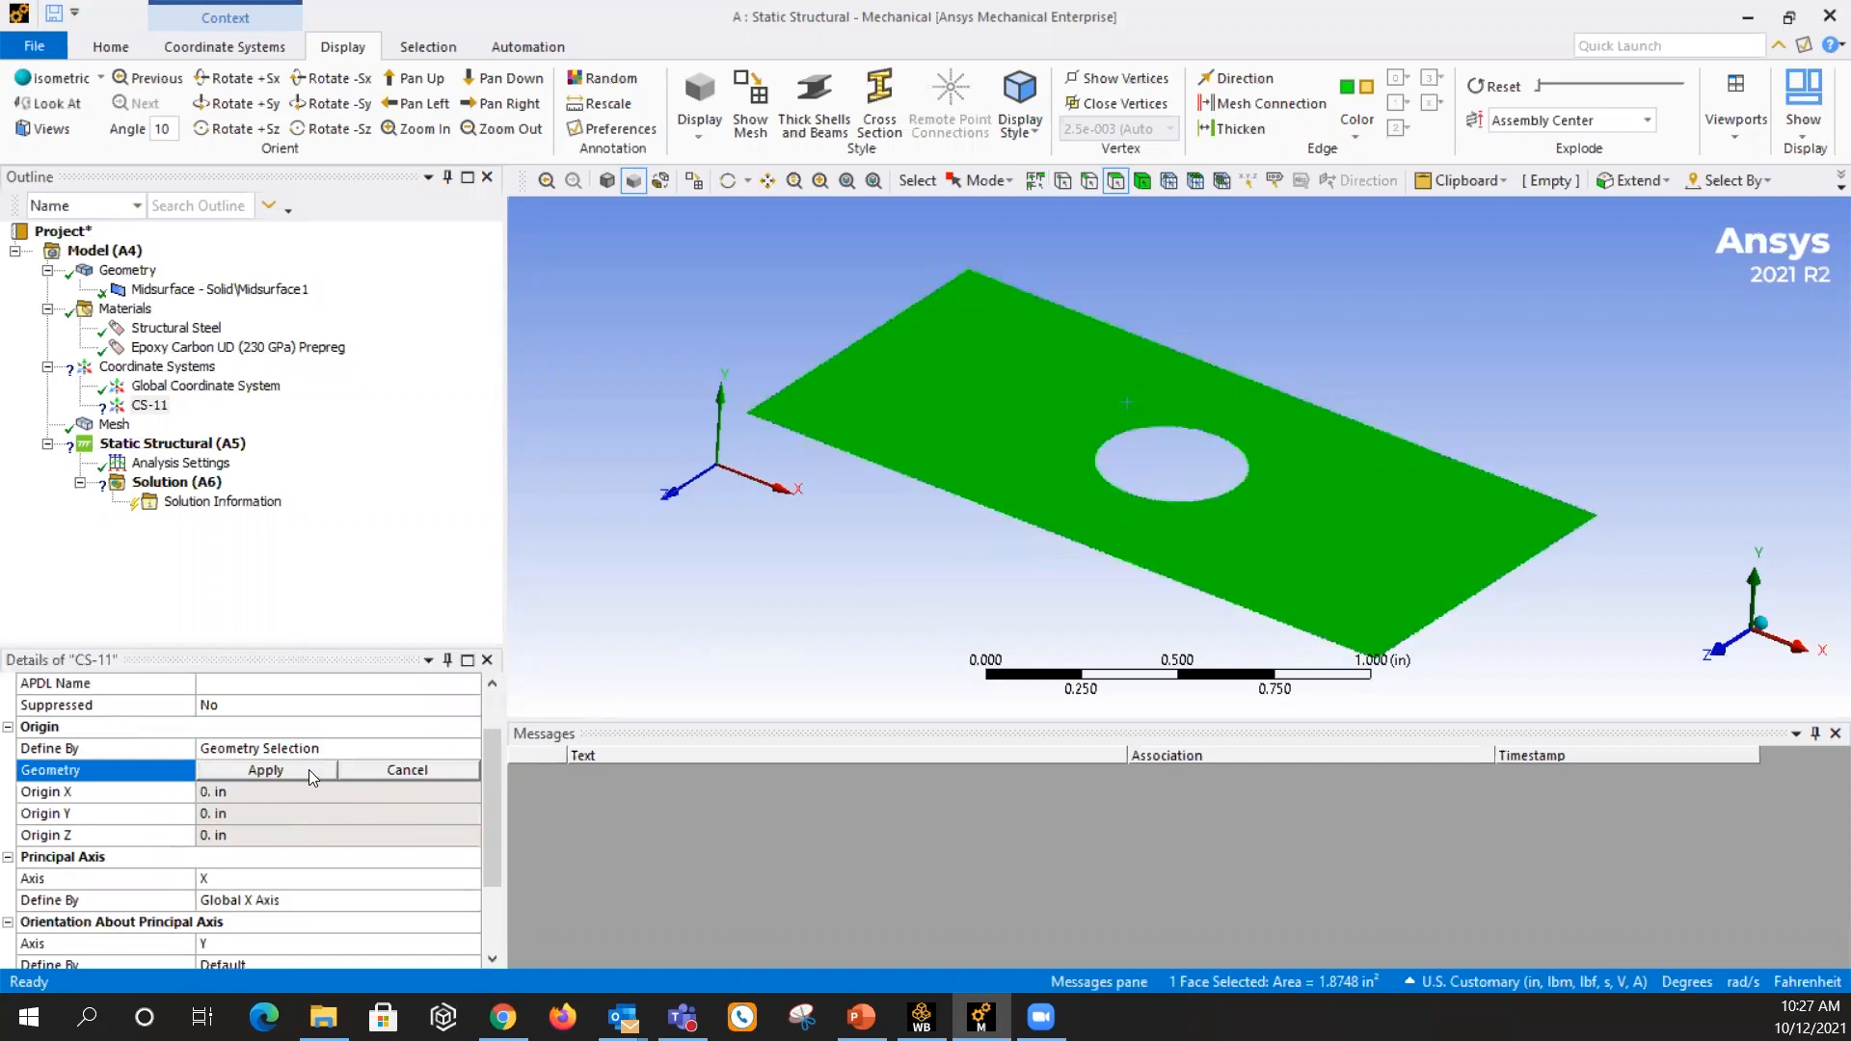
left_click(265, 769)
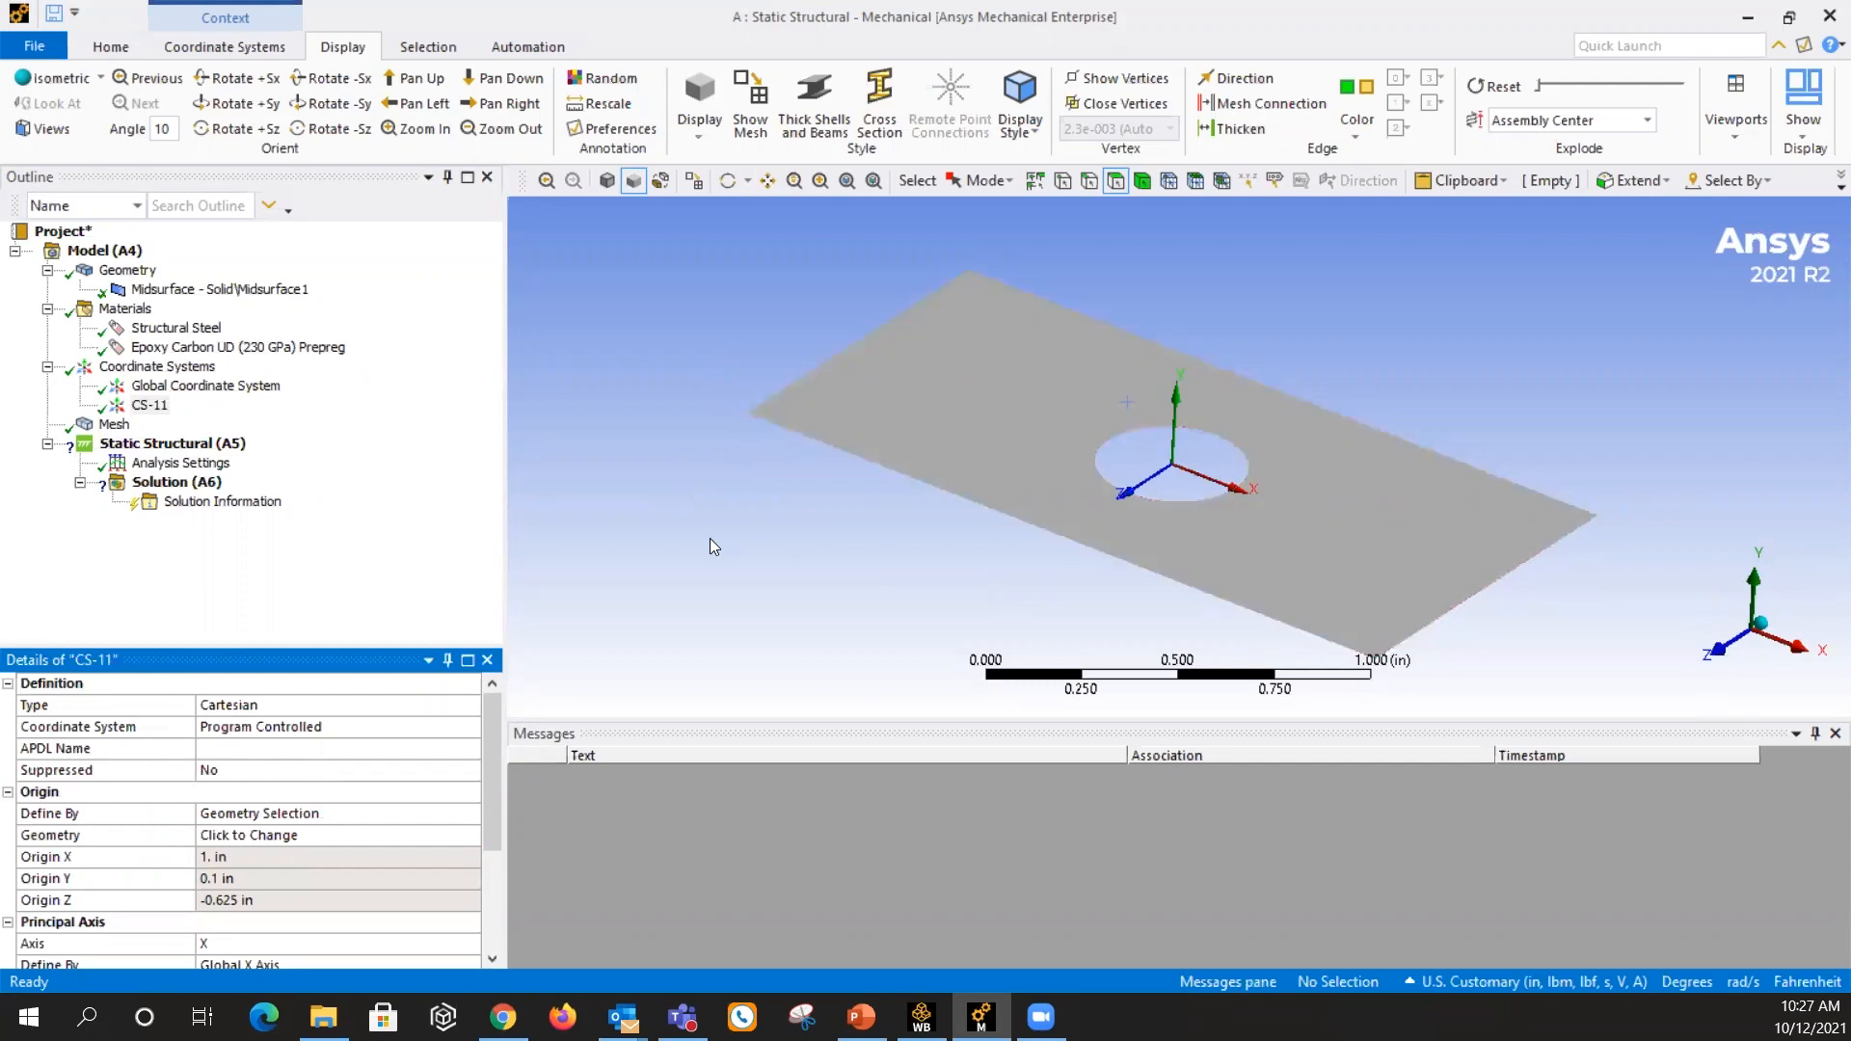
Insert a Layered Section under Geometry and scope it to the plate's face
left_click(128, 271)
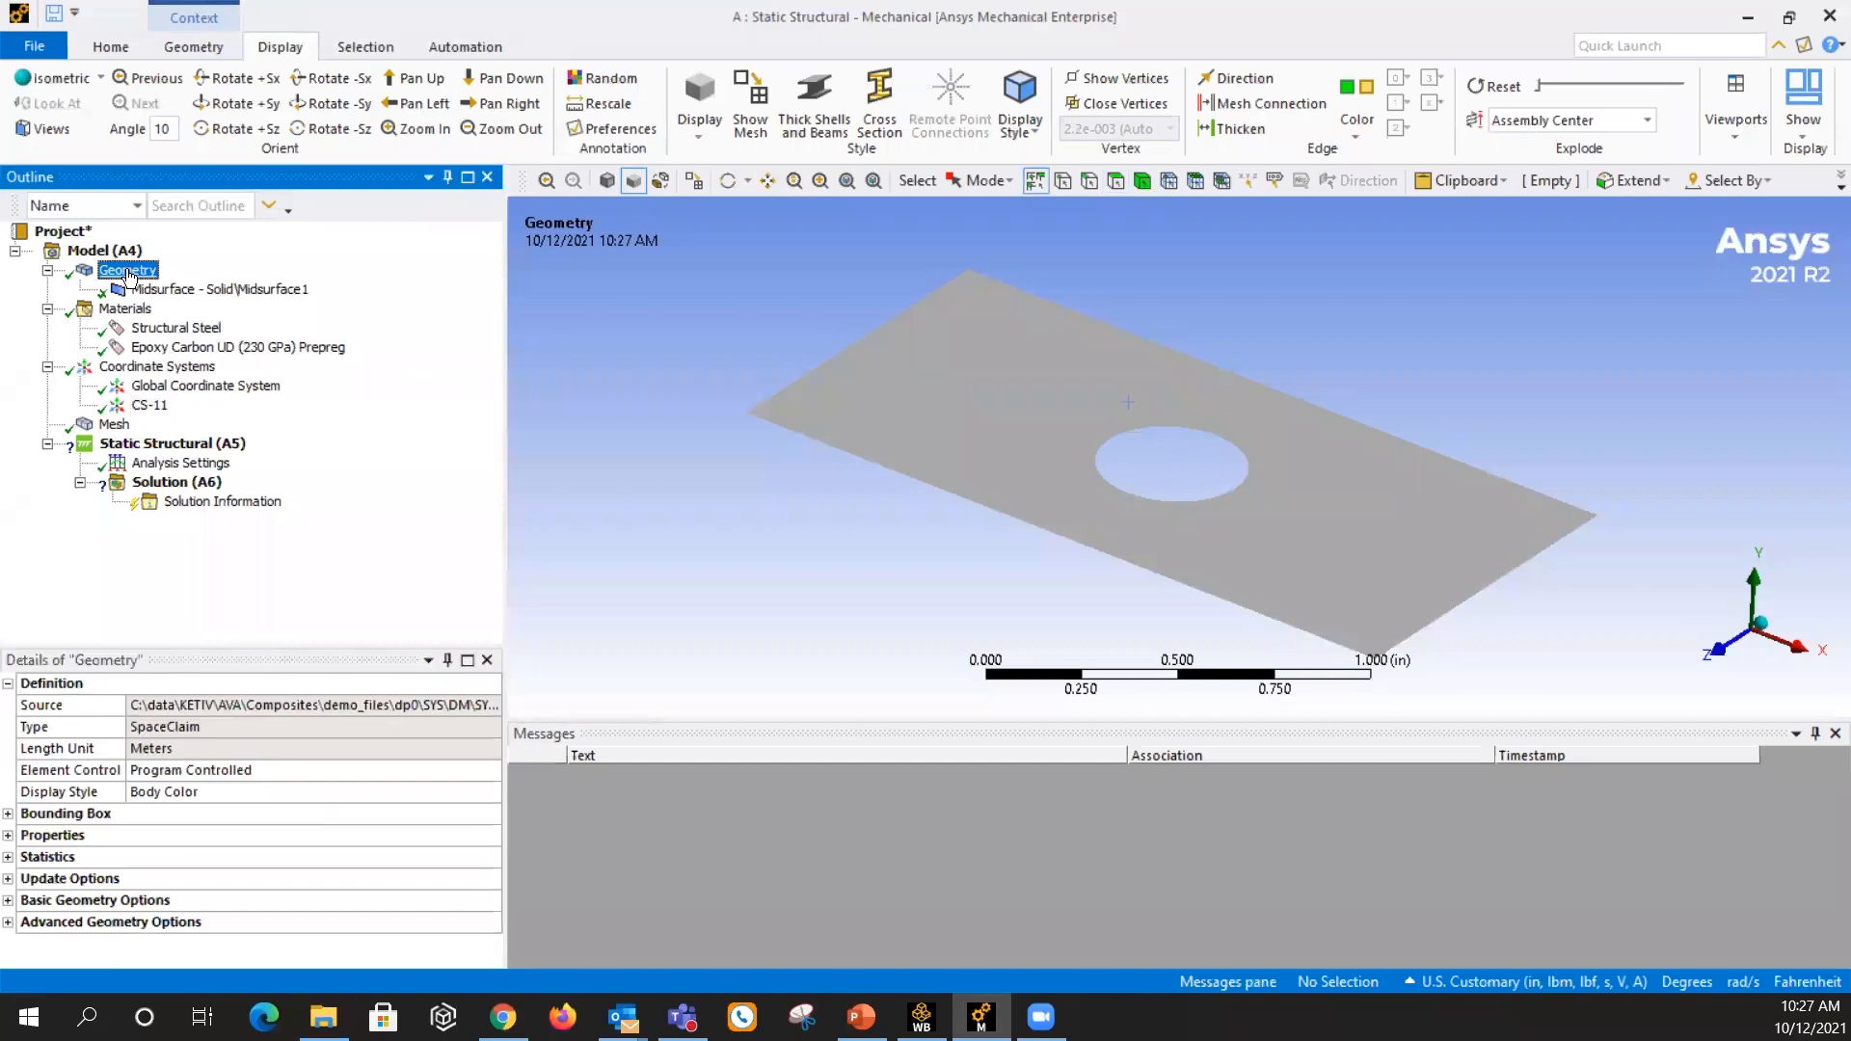
right_click(130, 276)
mouse_move(224, 285)
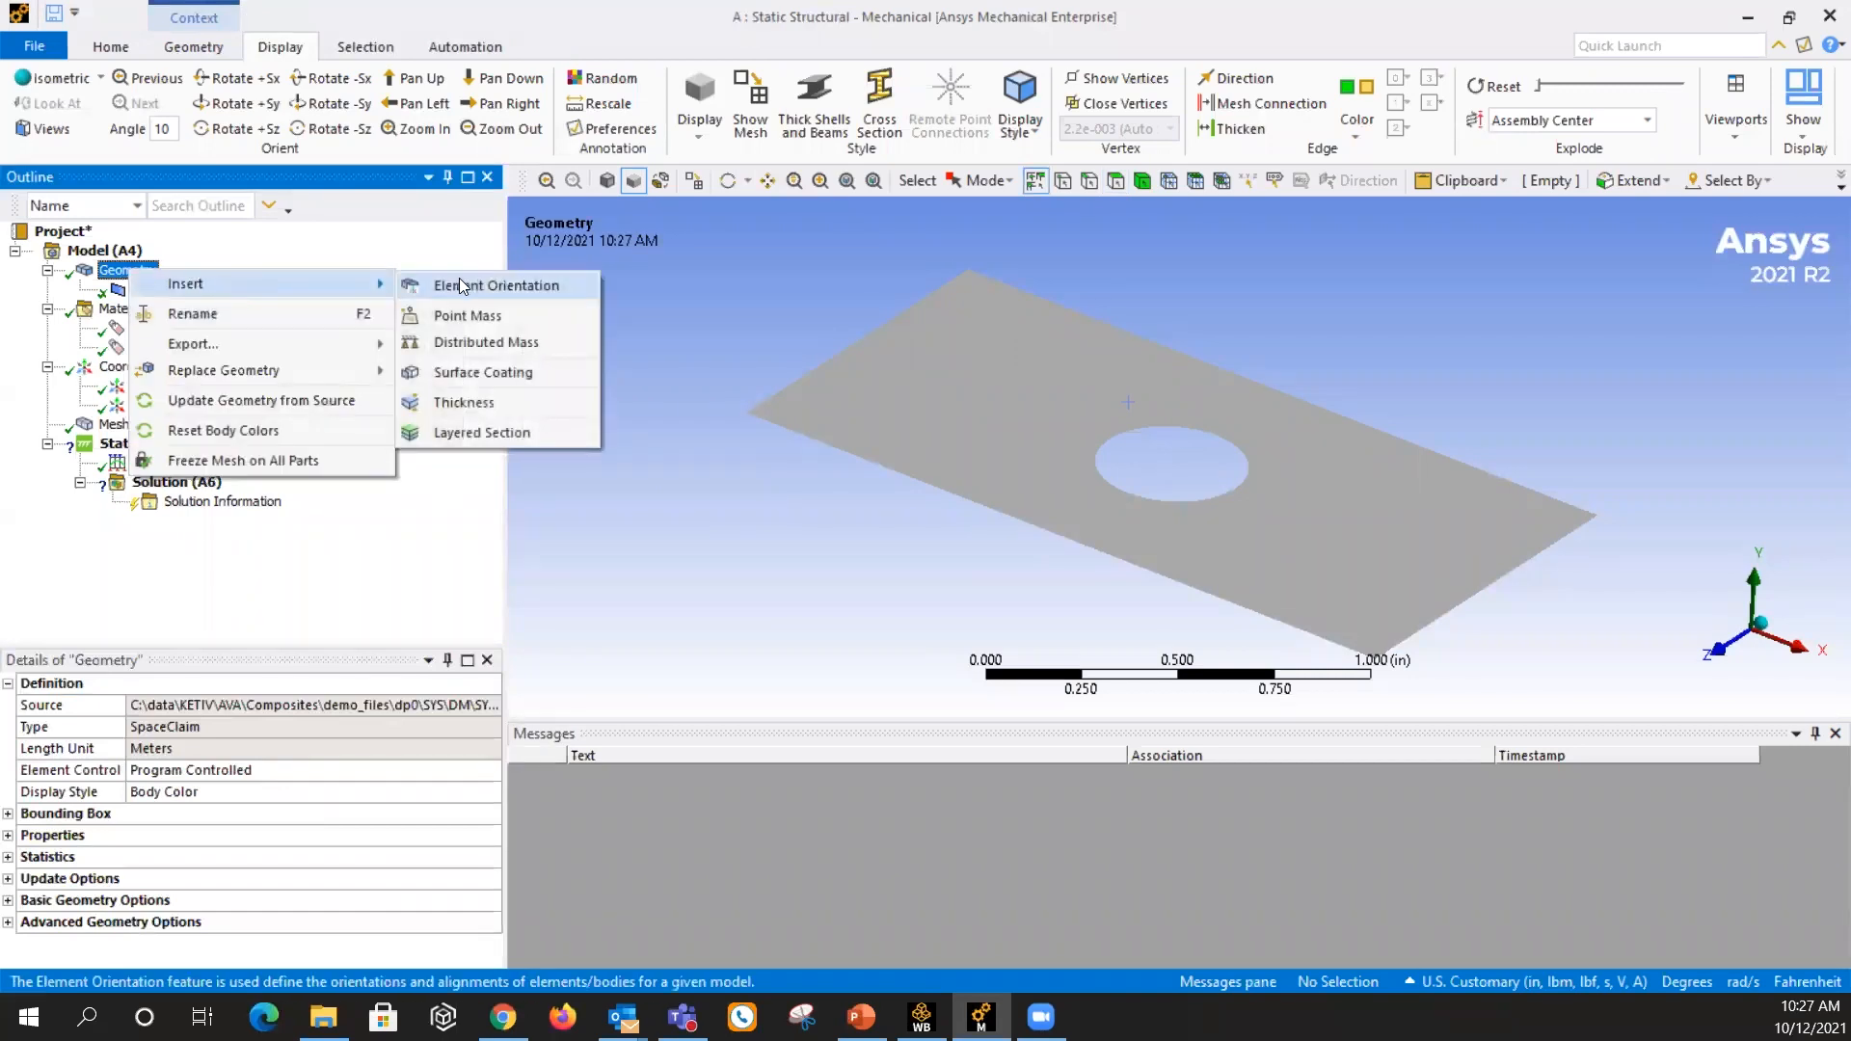
left_click(522, 435)
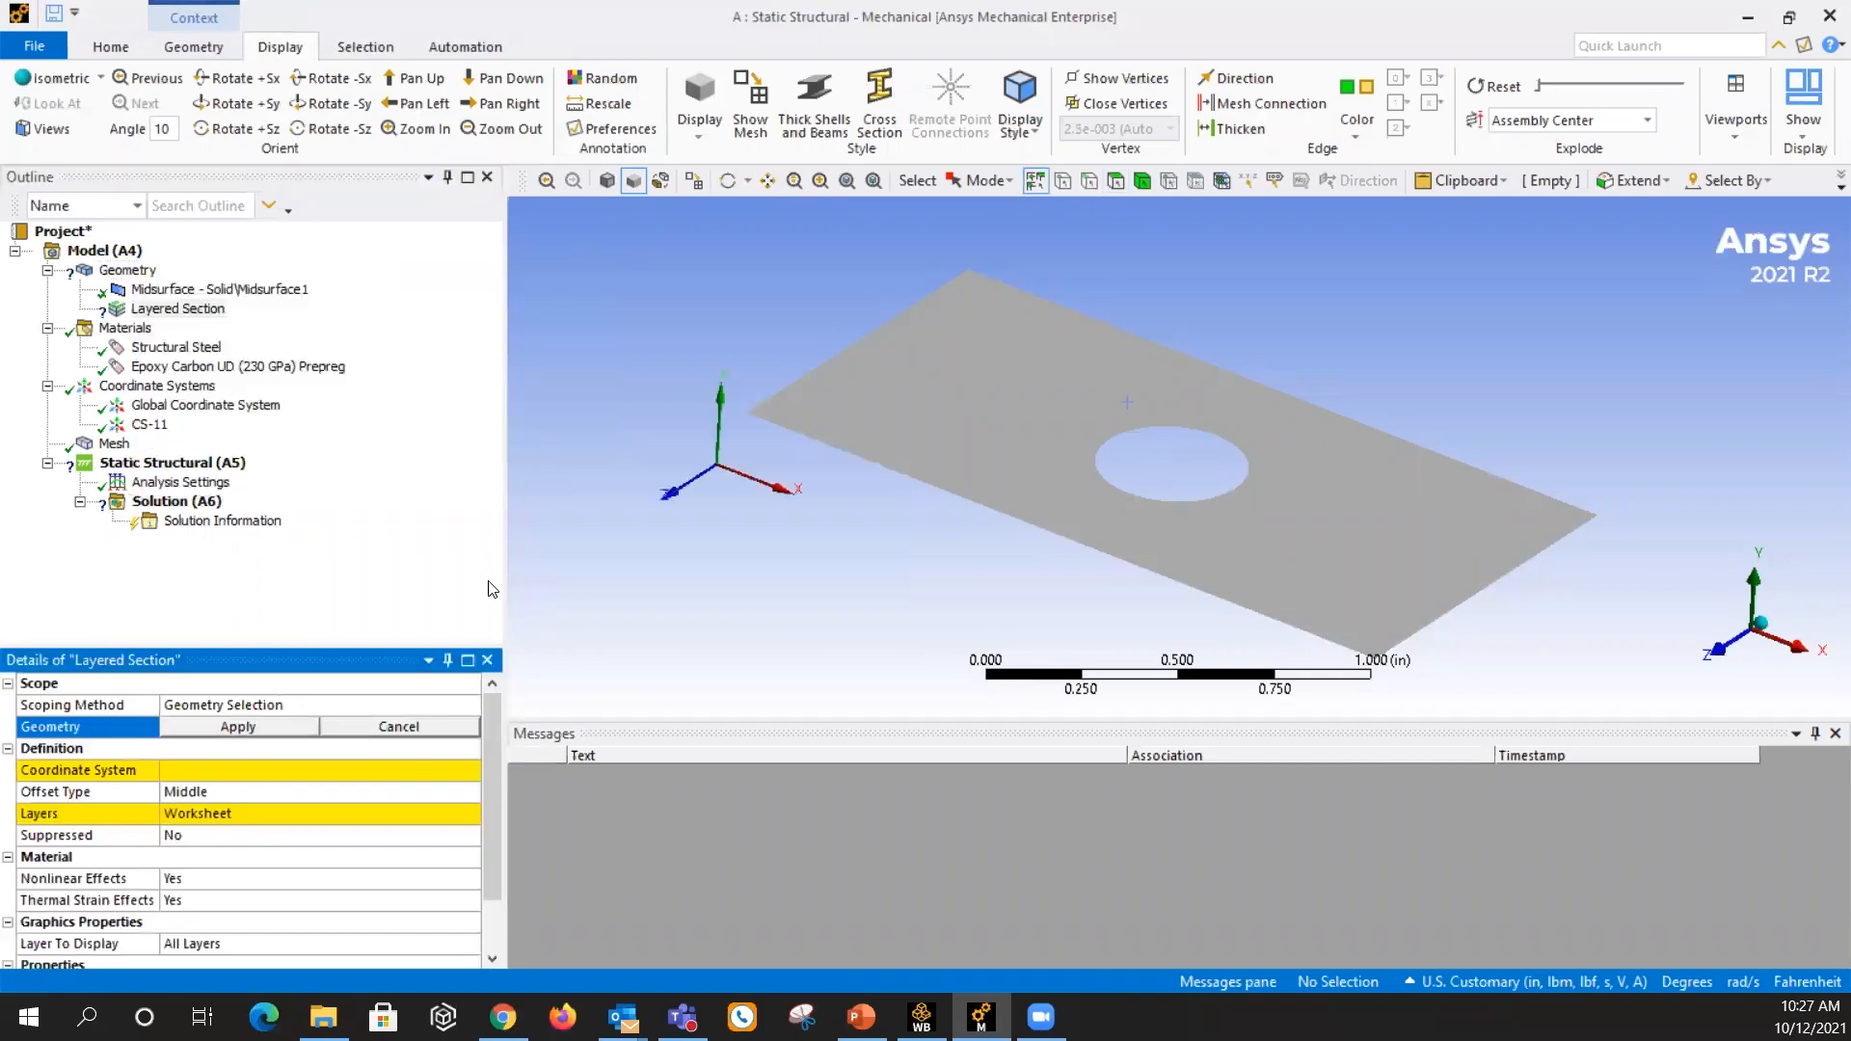
left_click(1062, 398)
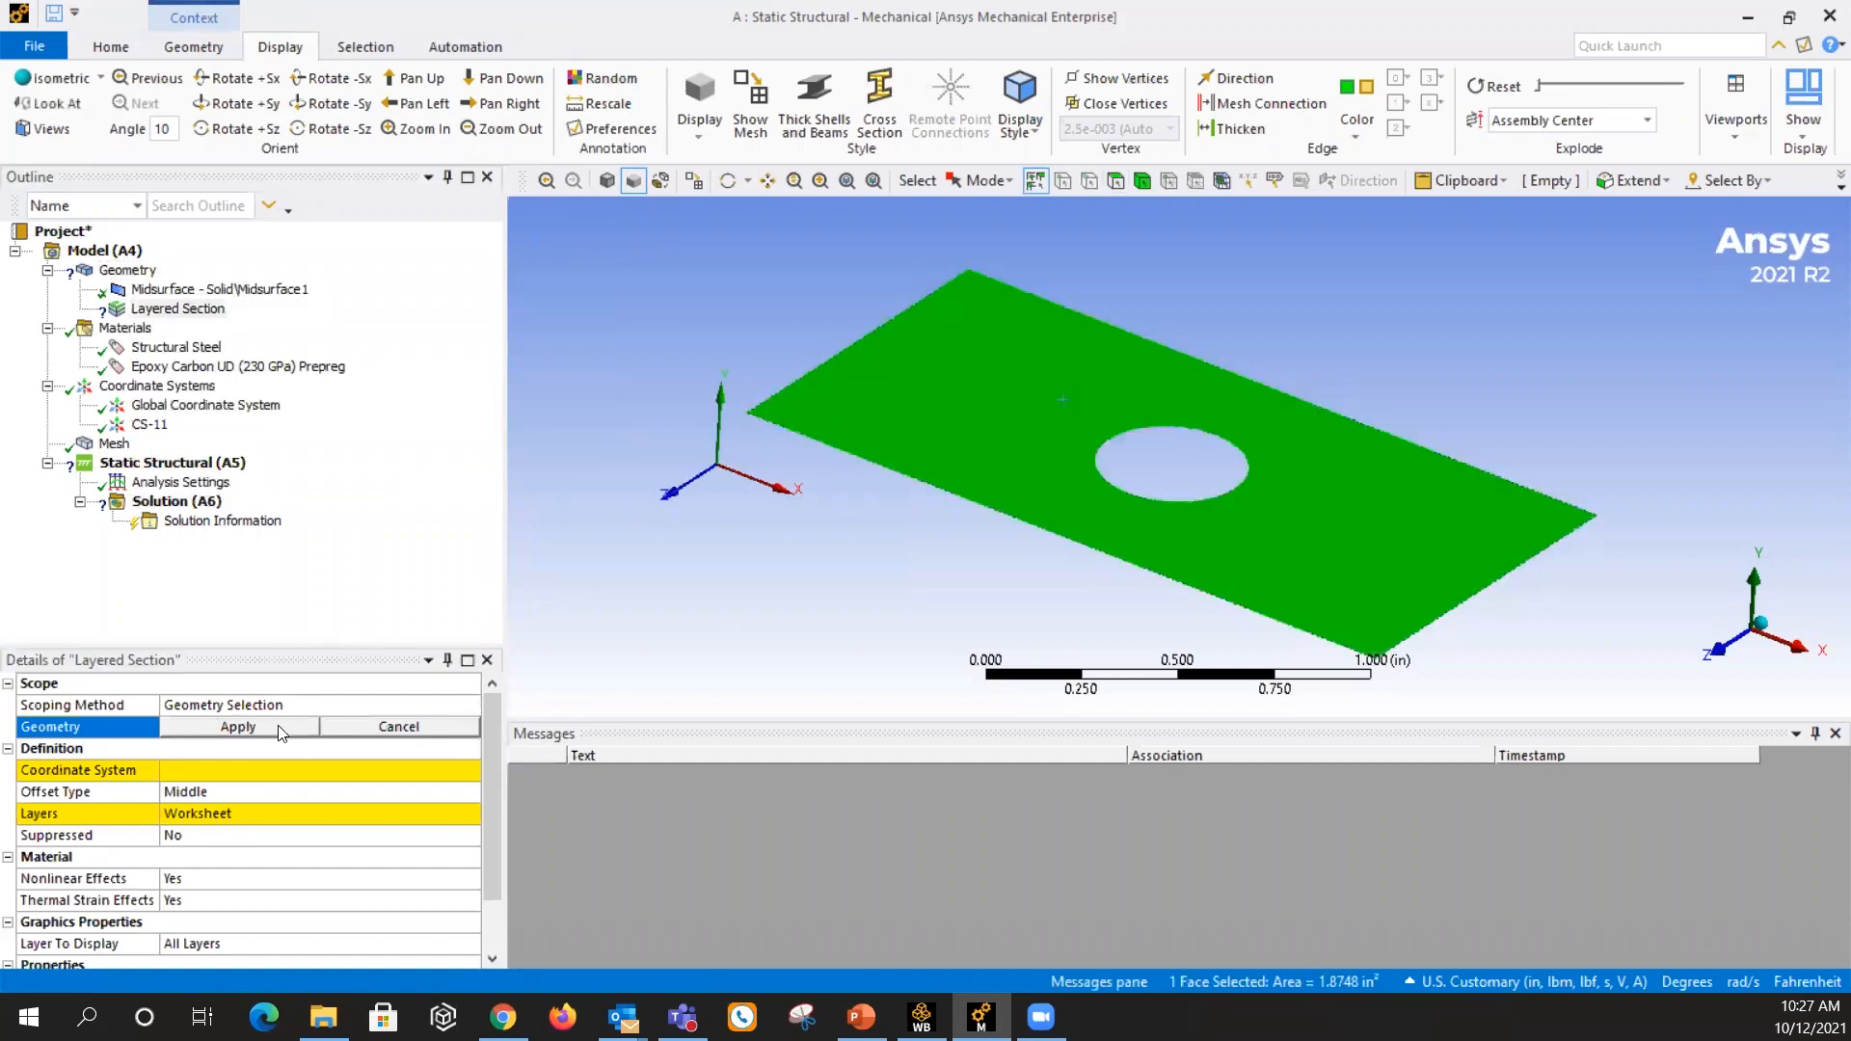
left_click(238, 727)
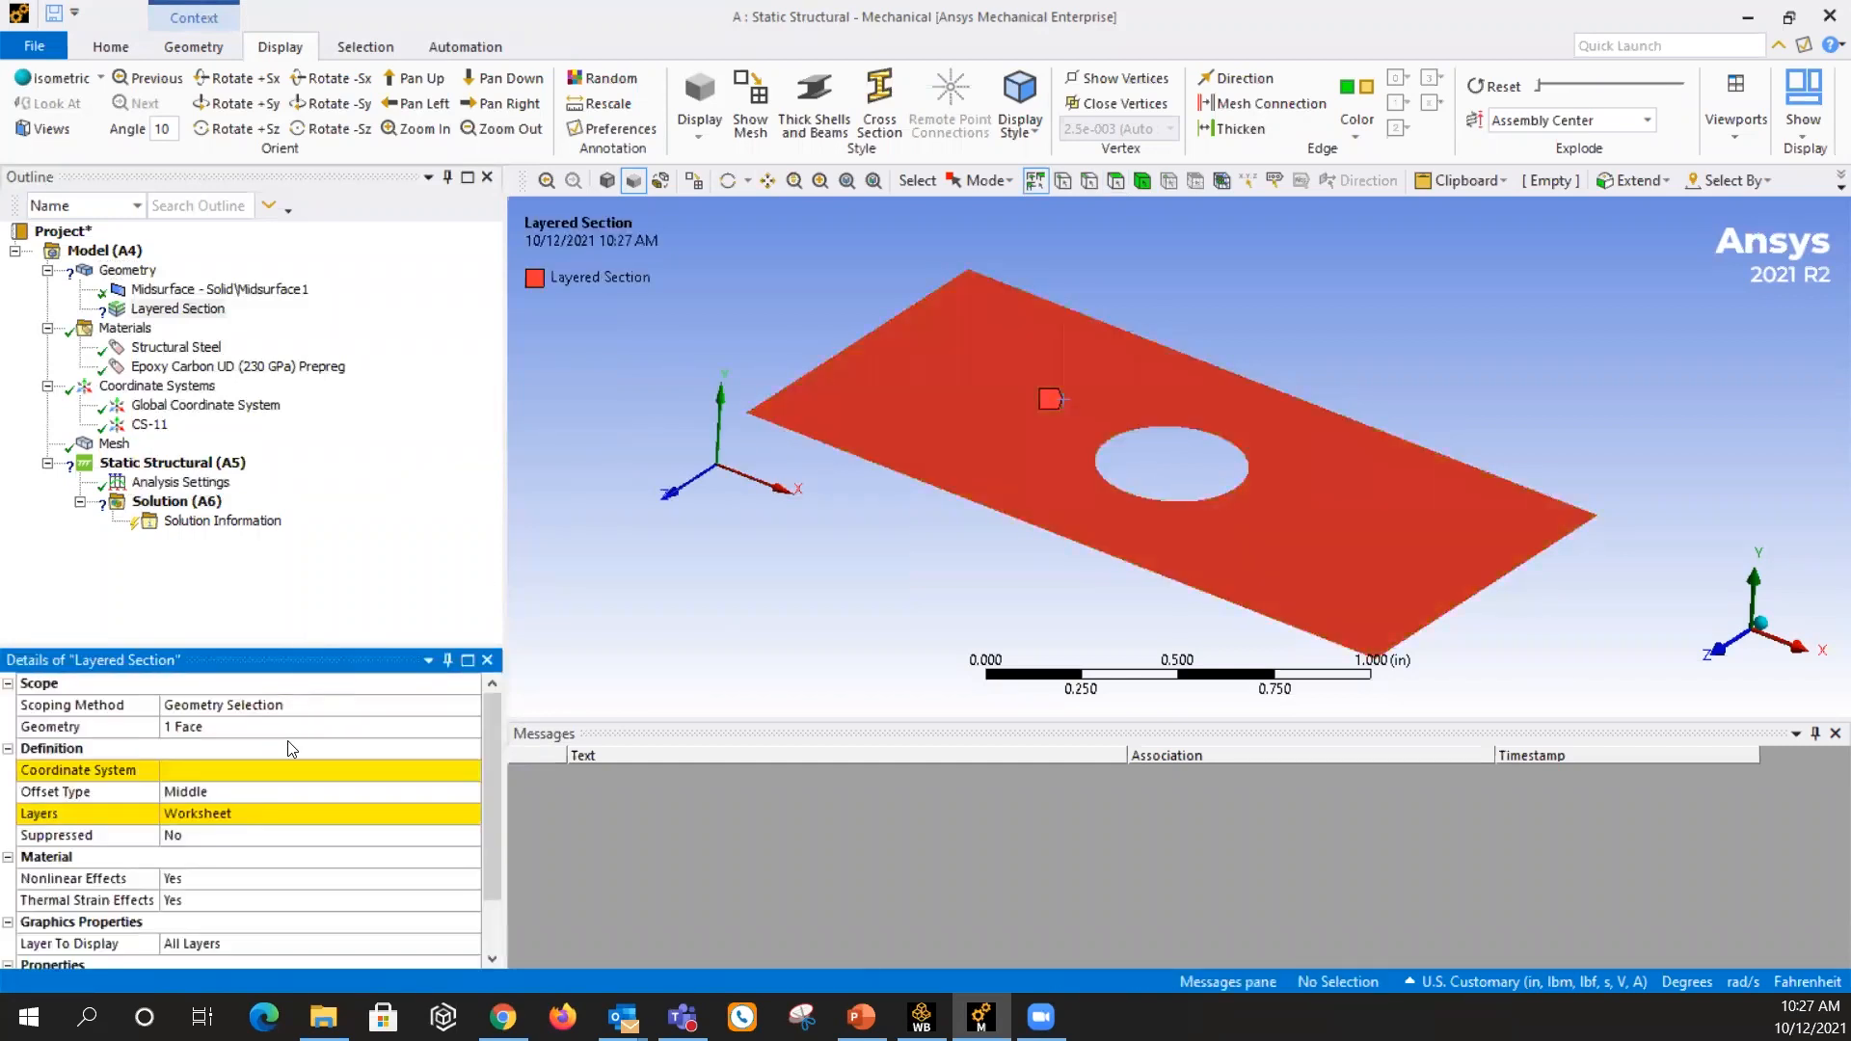
Set the Layered Section's coordinate system to CS-11
left_click(289, 771)
left_click(472, 770)
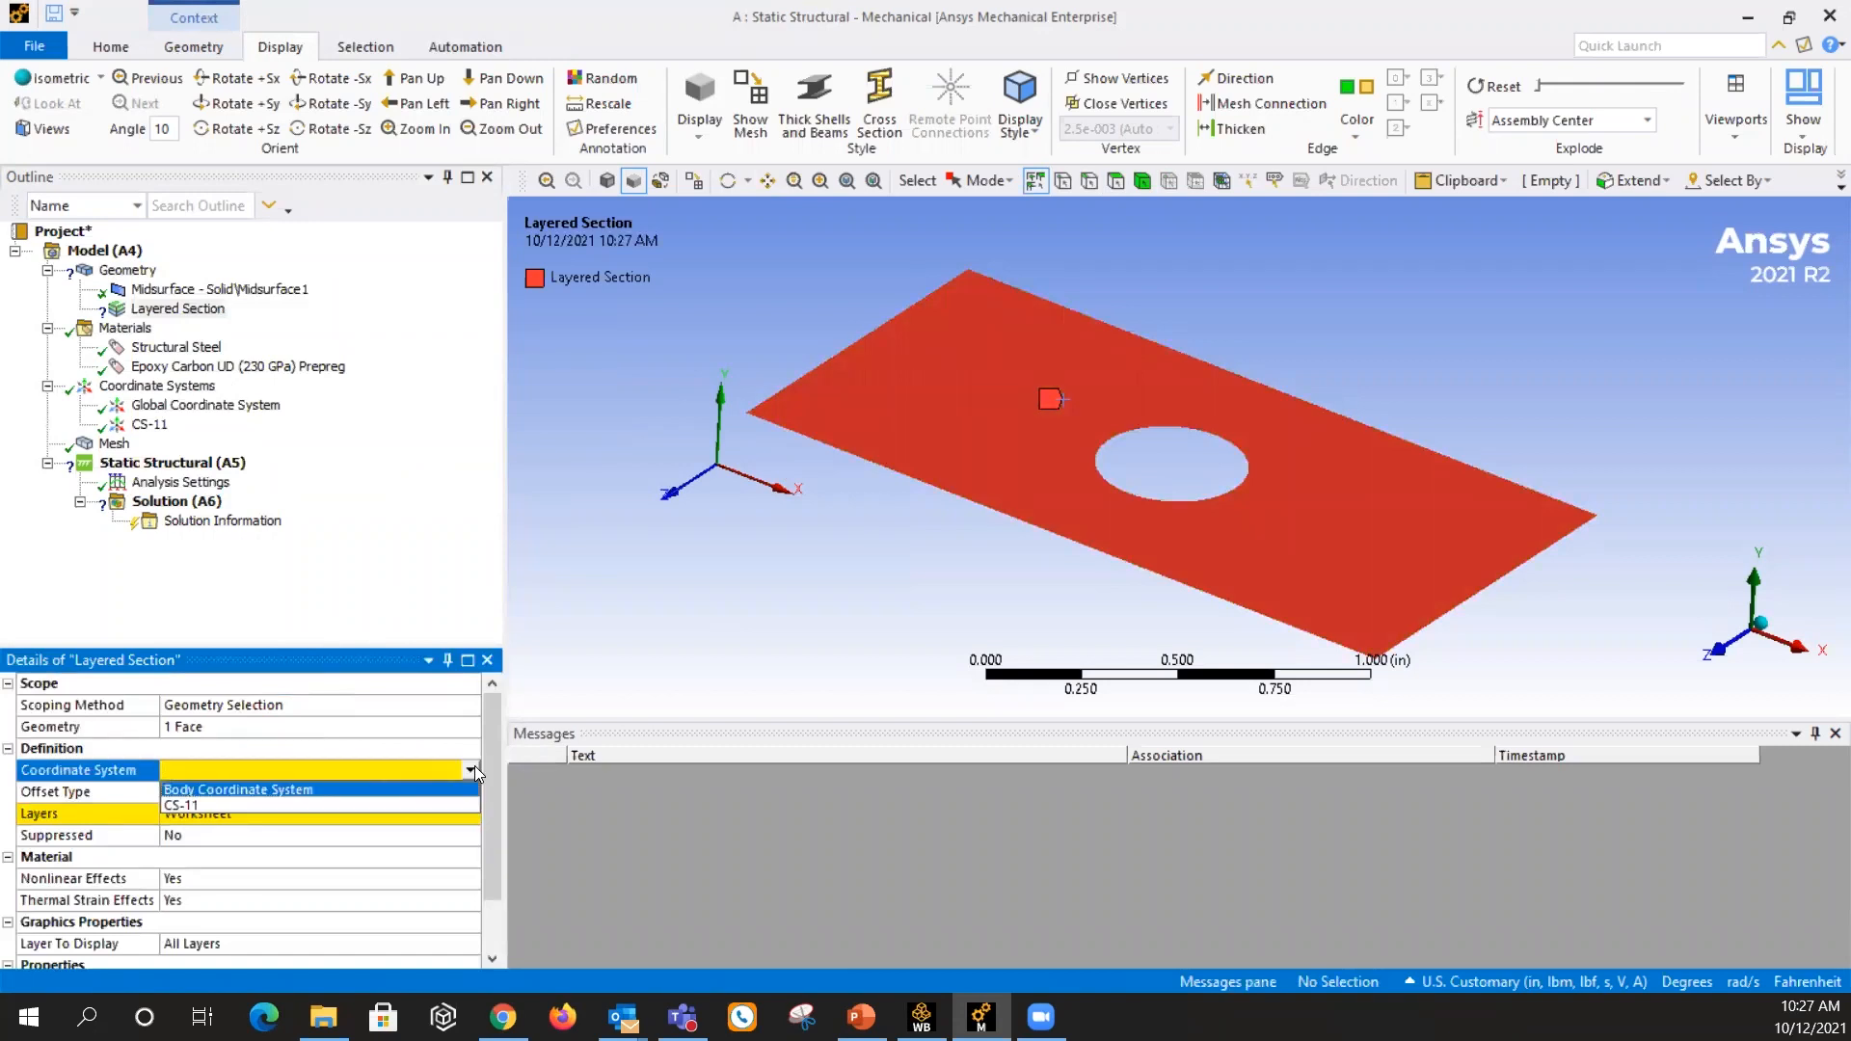
left_click(222, 806)
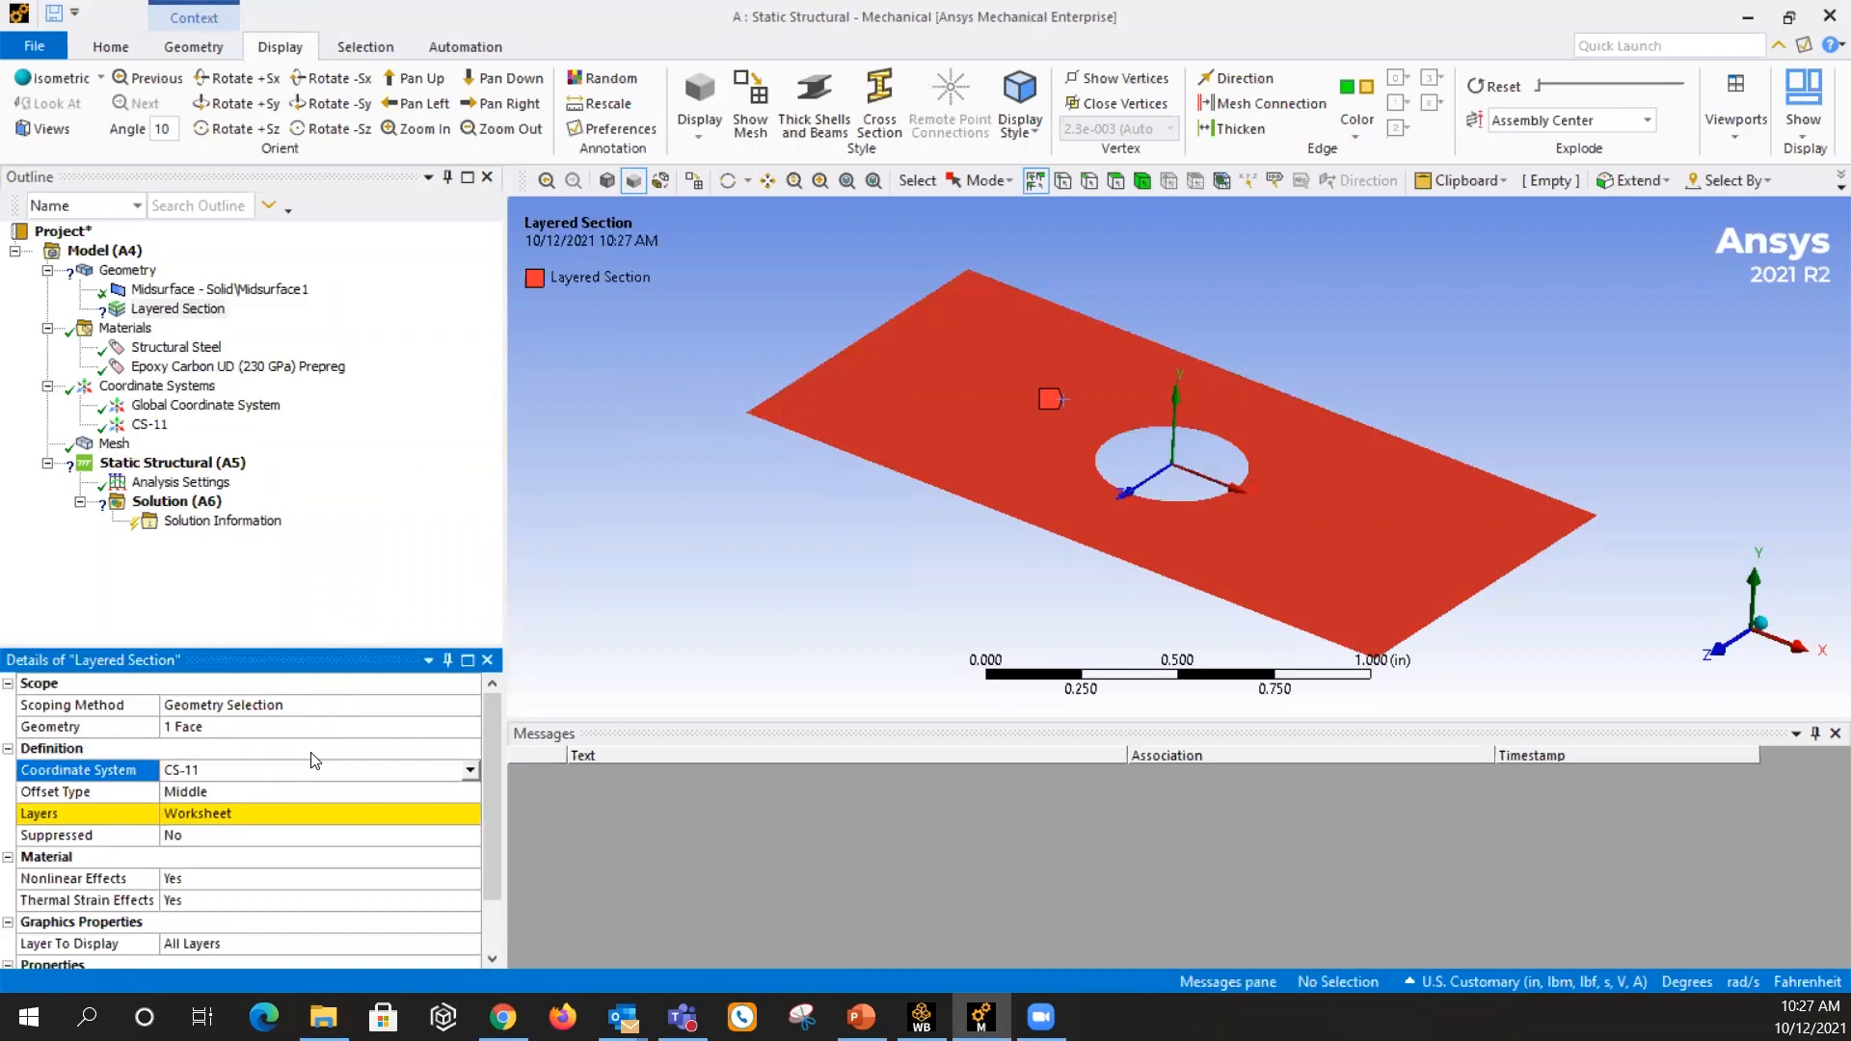
Open the Layered Section's layers worksheet and add three layers to it
left_click(270, 818)
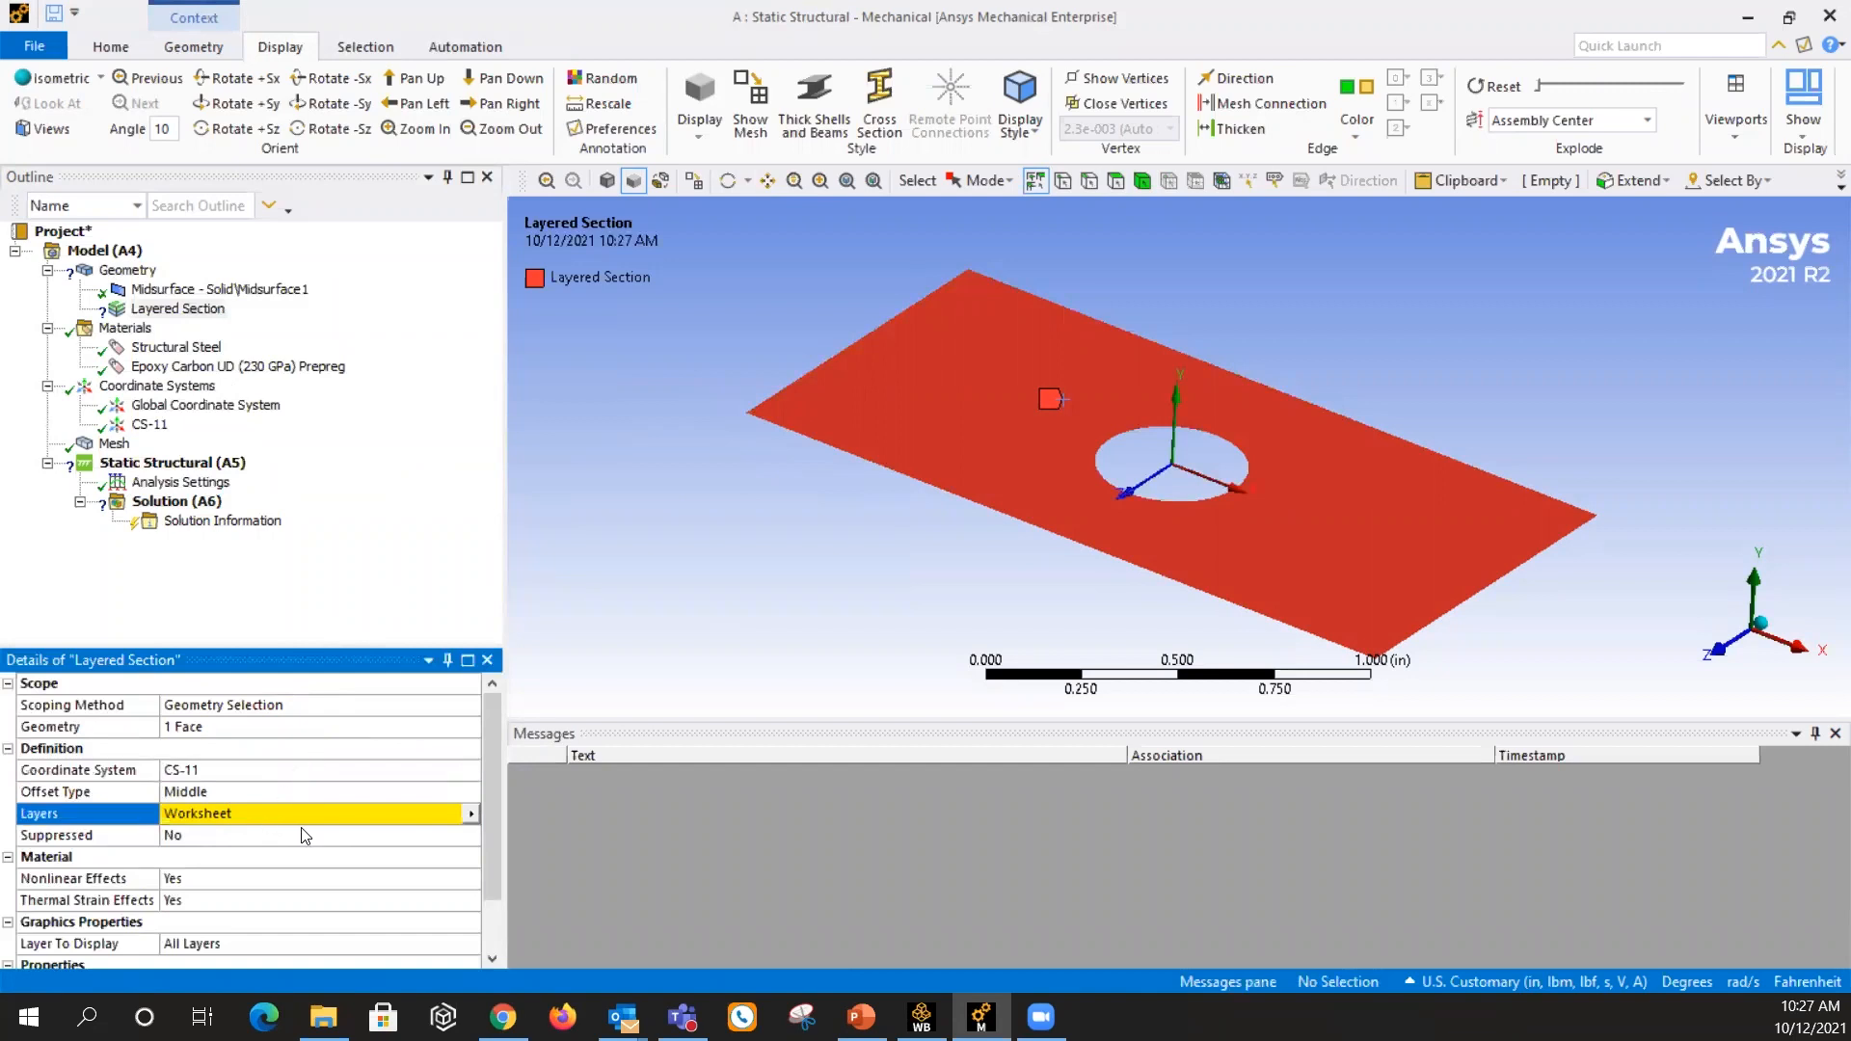
left_click(472, 815)
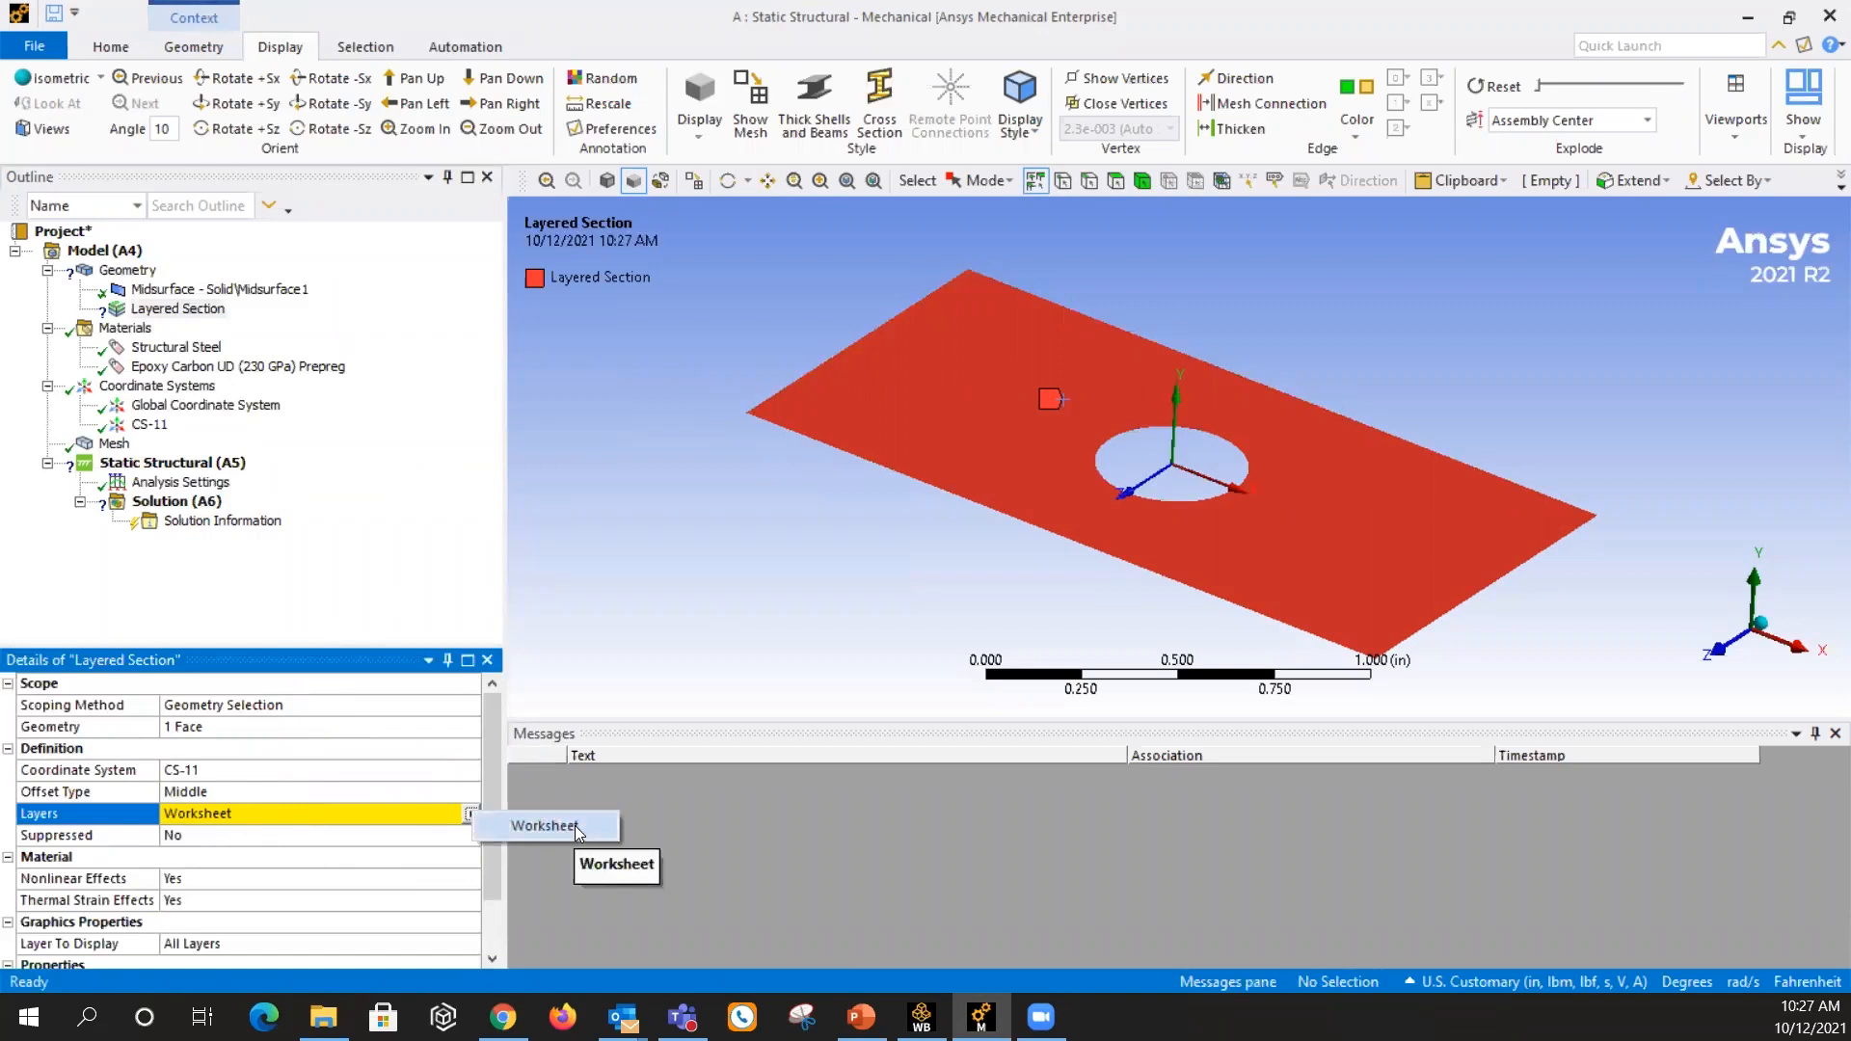
left_click(546, 826)
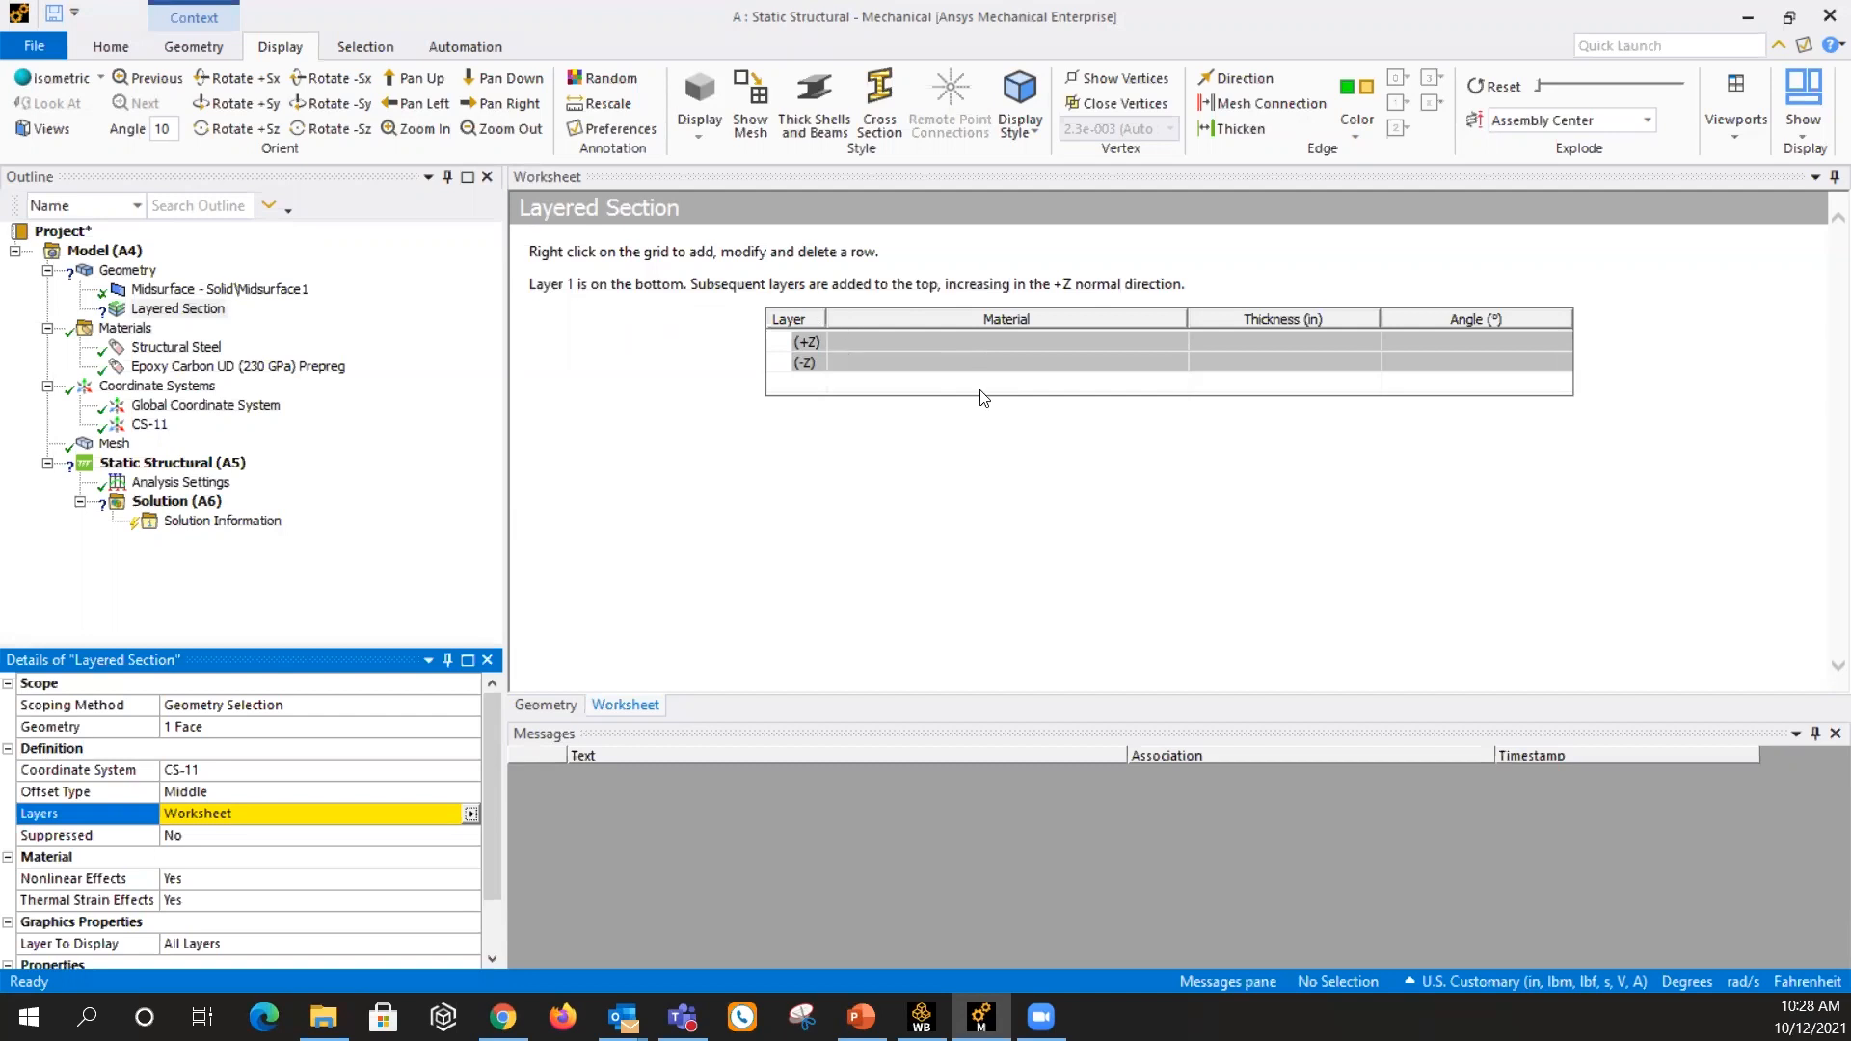
right_click(992, 365)
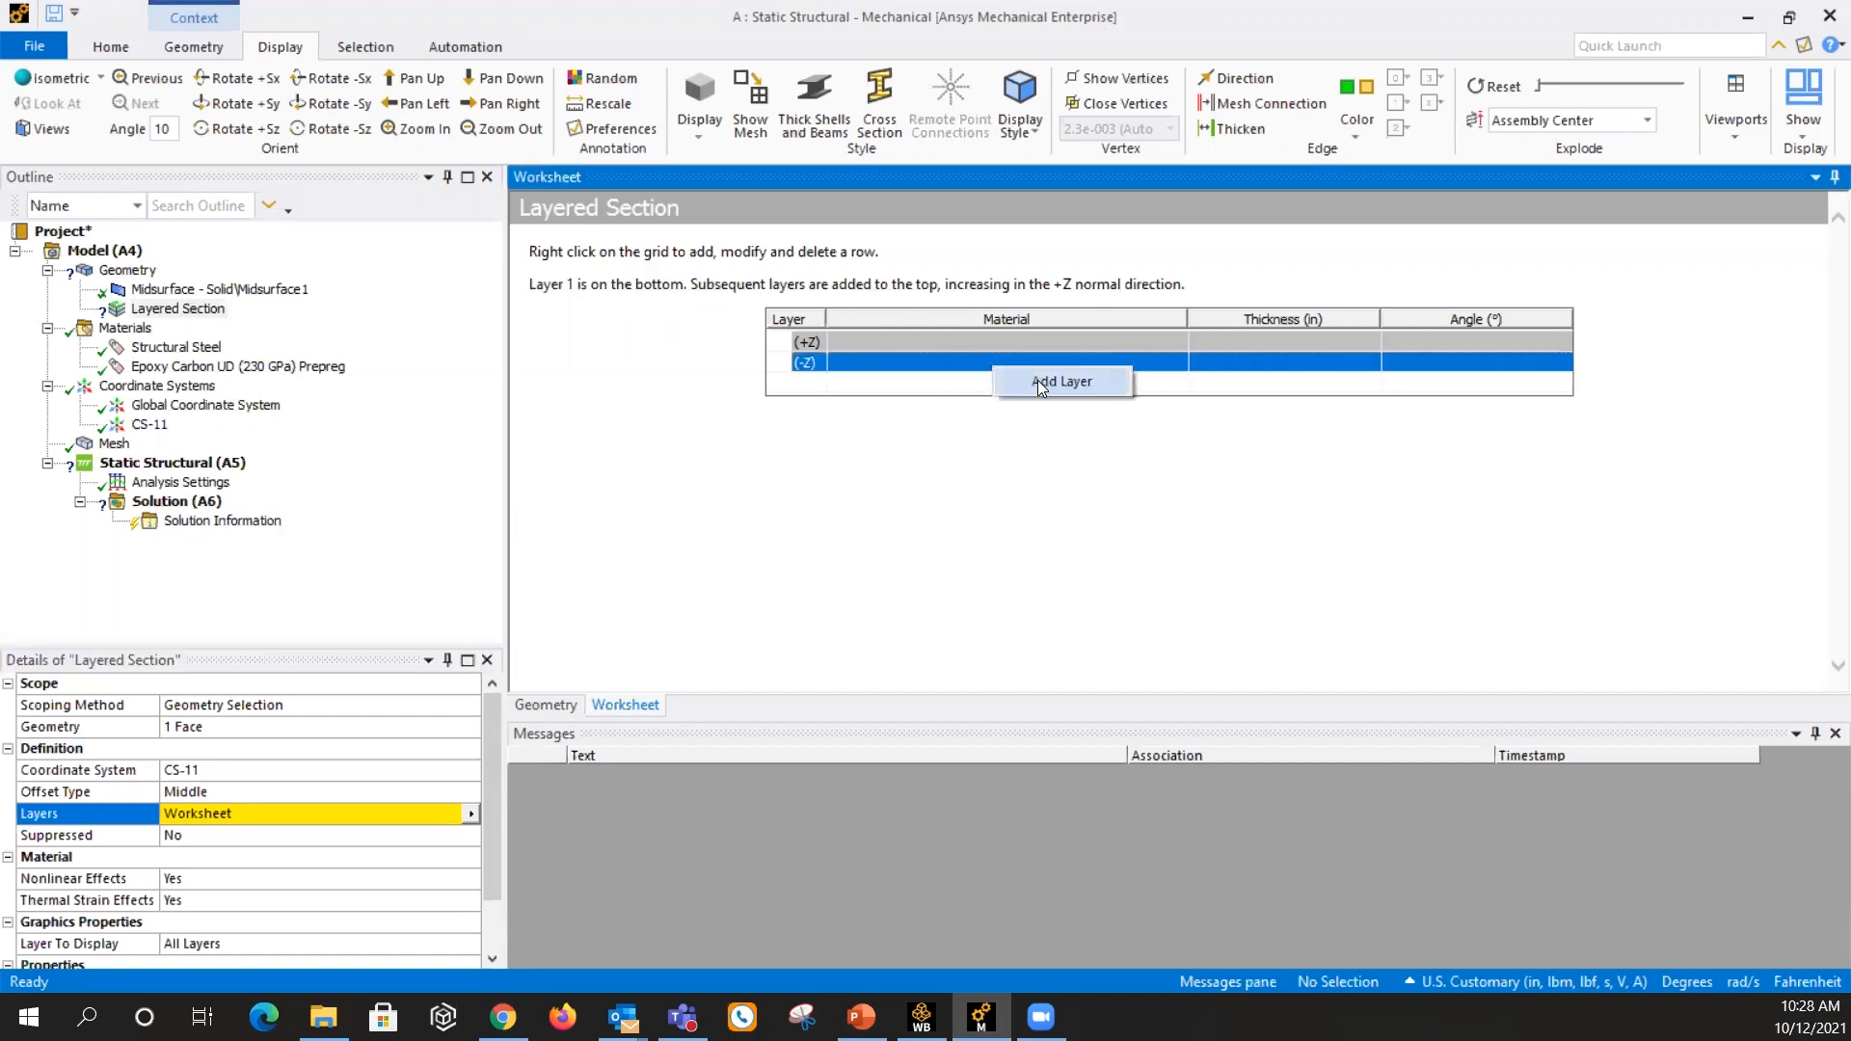
left_click(1037, 379)
right_click(1042, 382)
left_click(1076, 398)
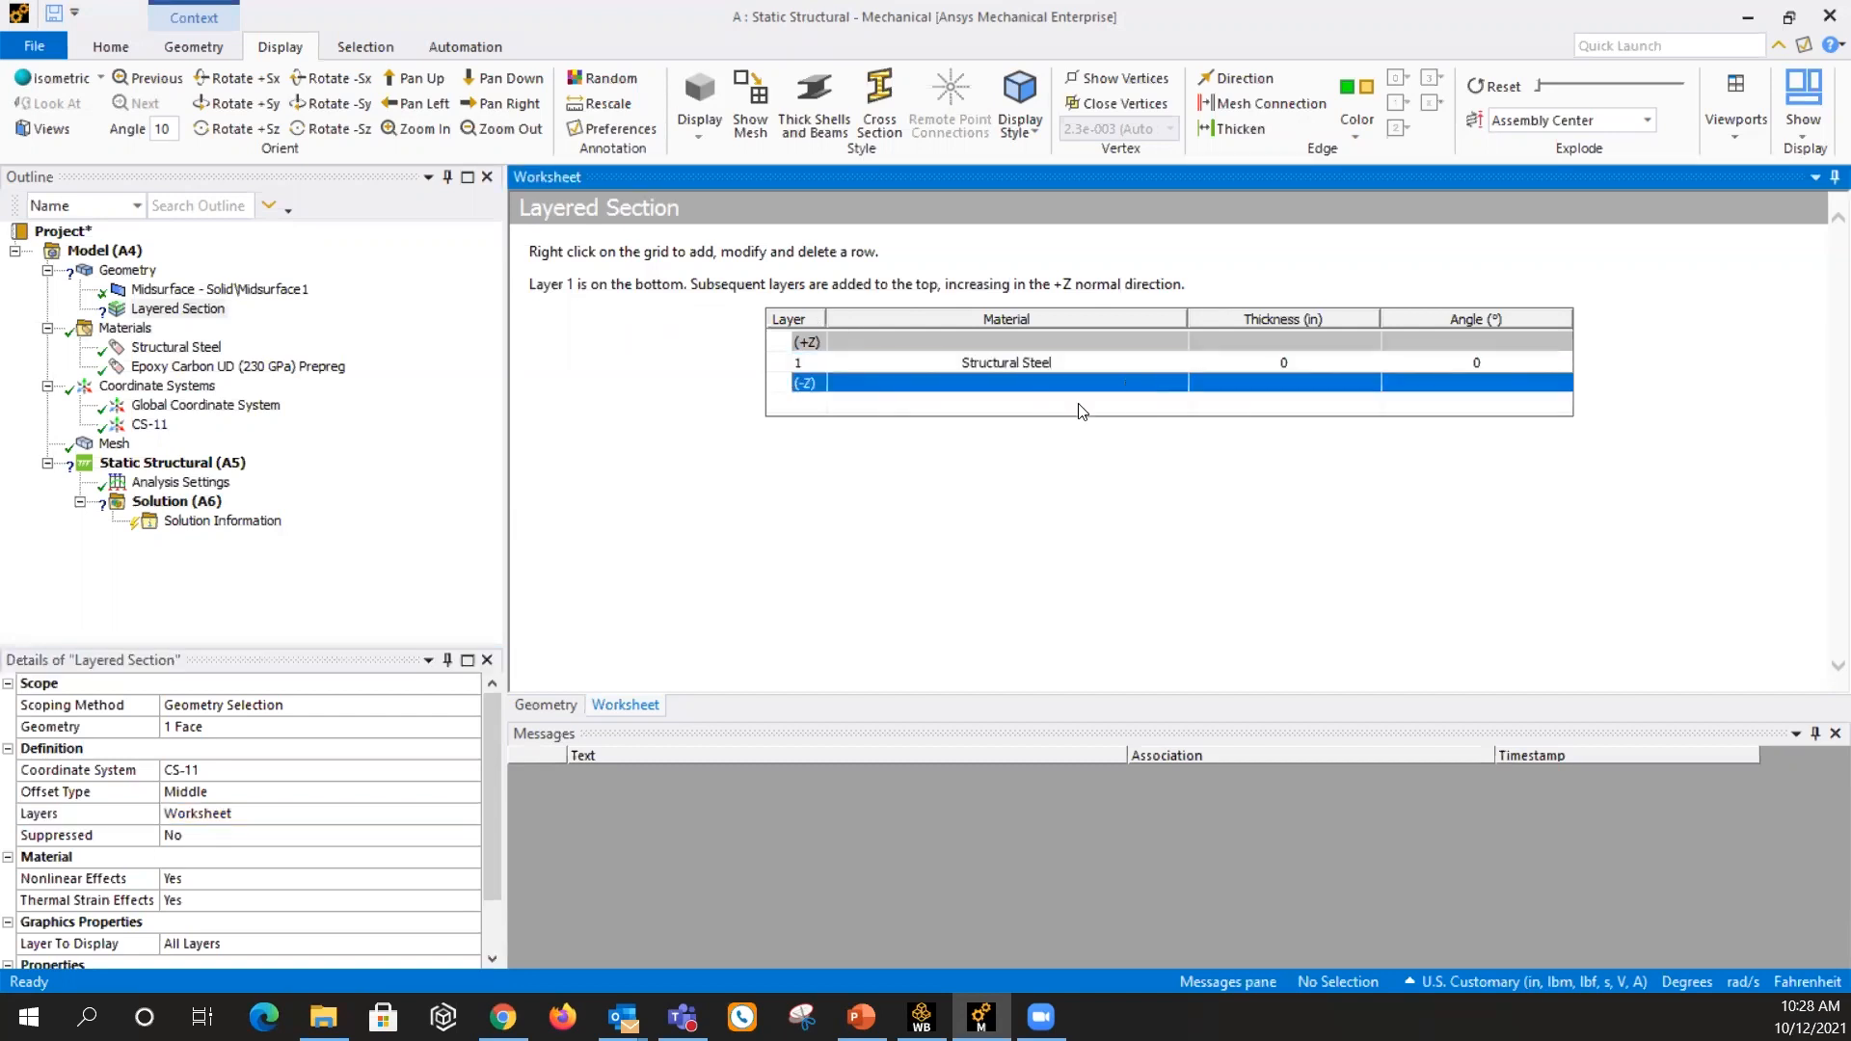
right_click(1072, 390)
left_click(1103, 399)
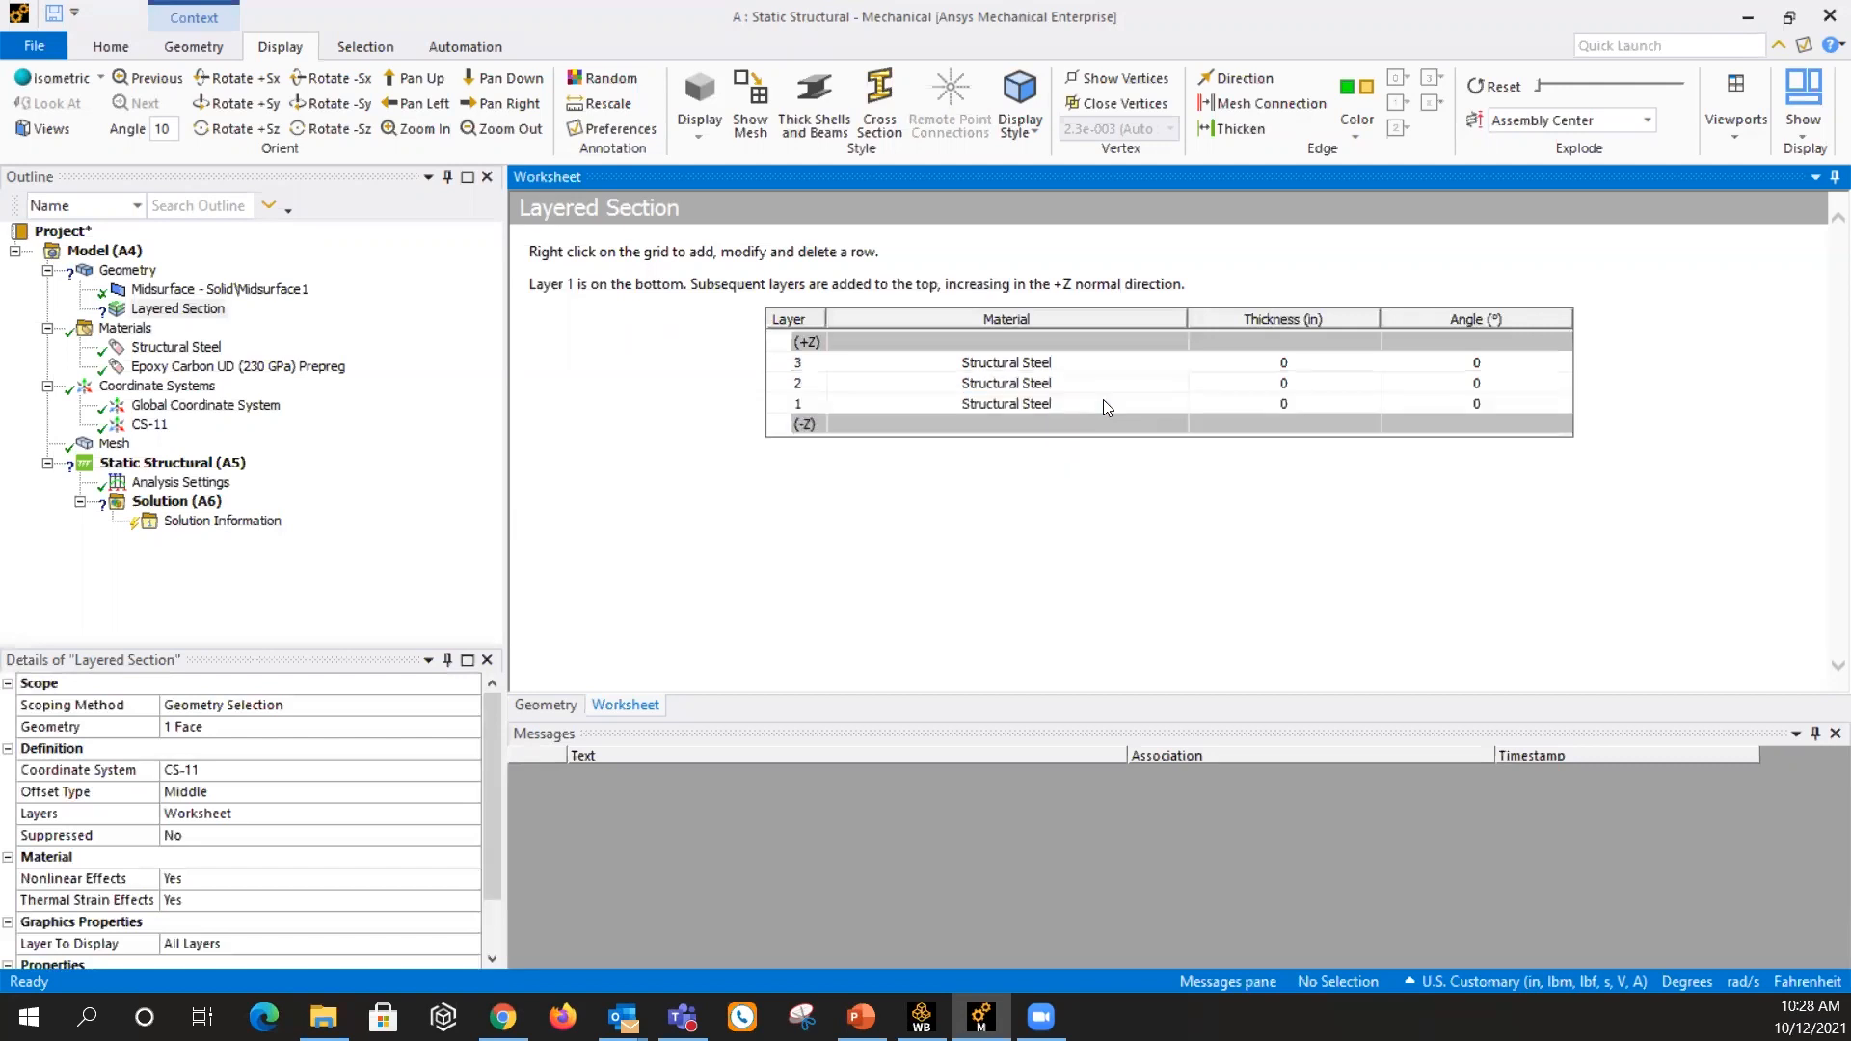
Insert two more layers in the worksheet, one above layer 1 and one above layer 2
right_click(1100, 400)
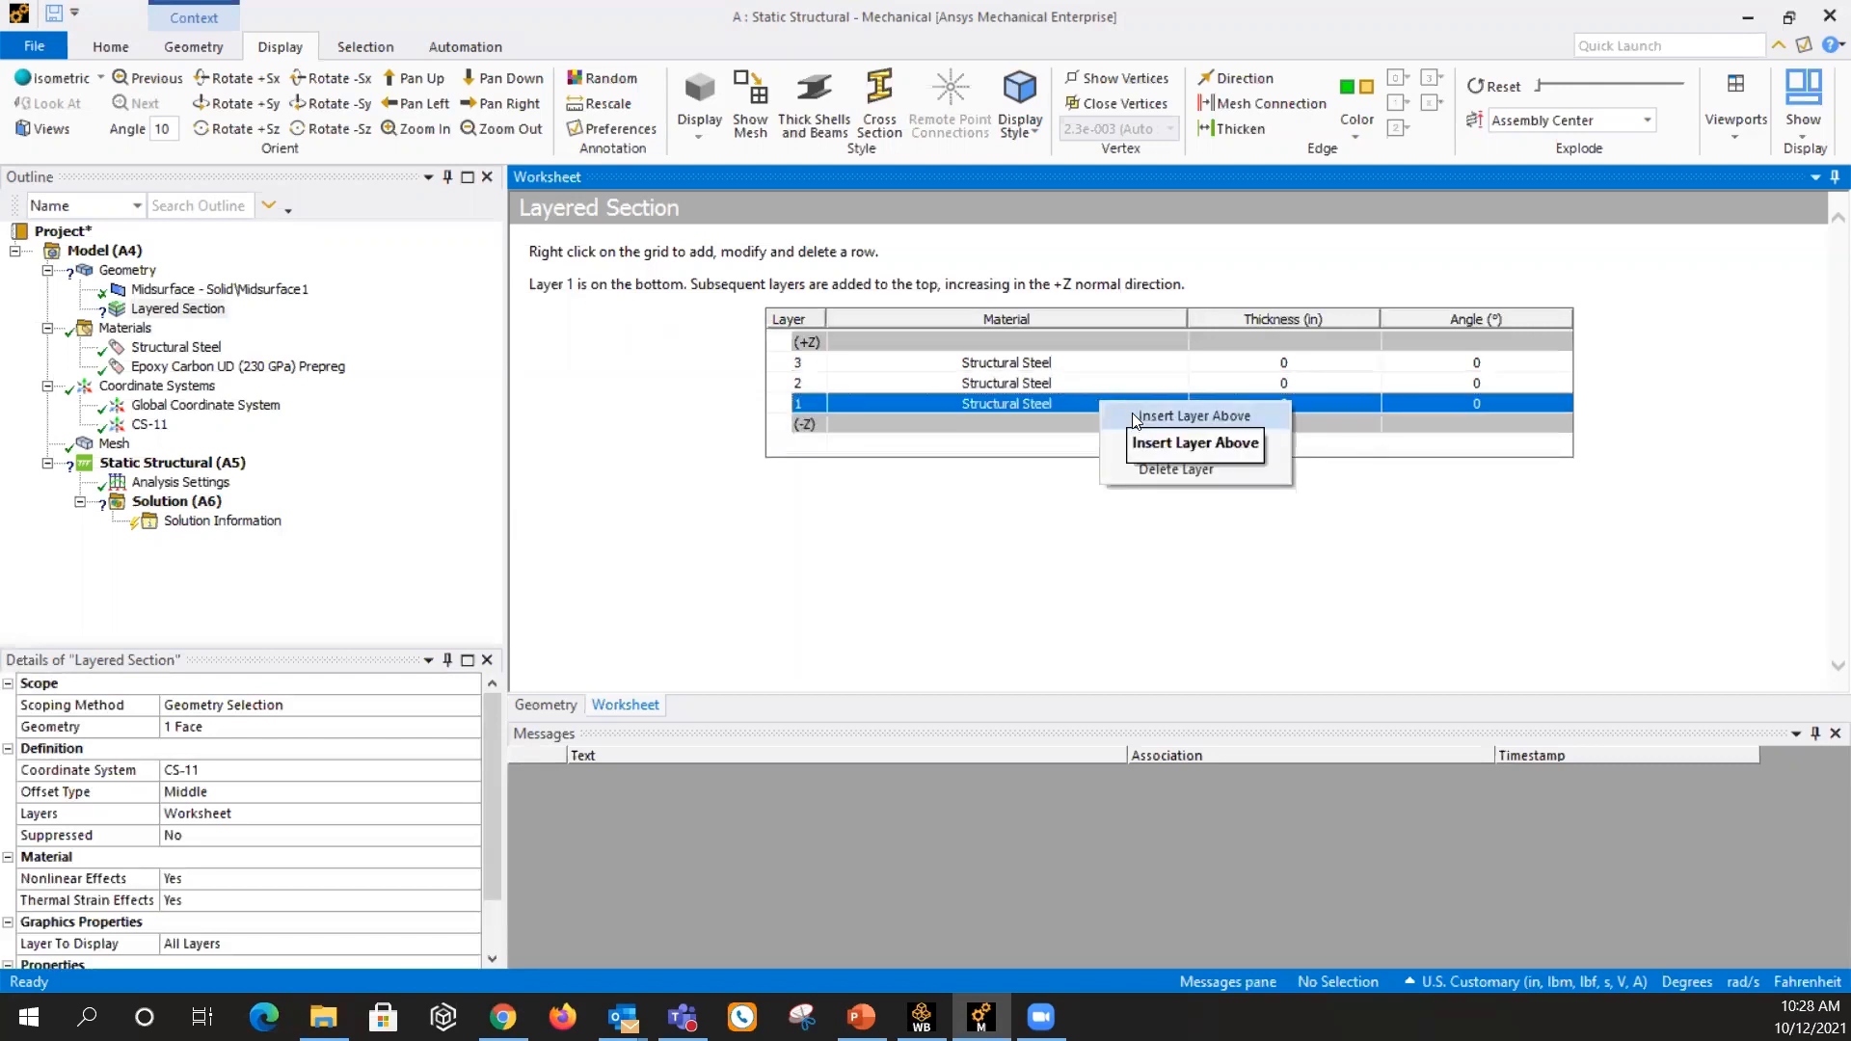
left_click(1132, 412)
right_click(1134, 412)
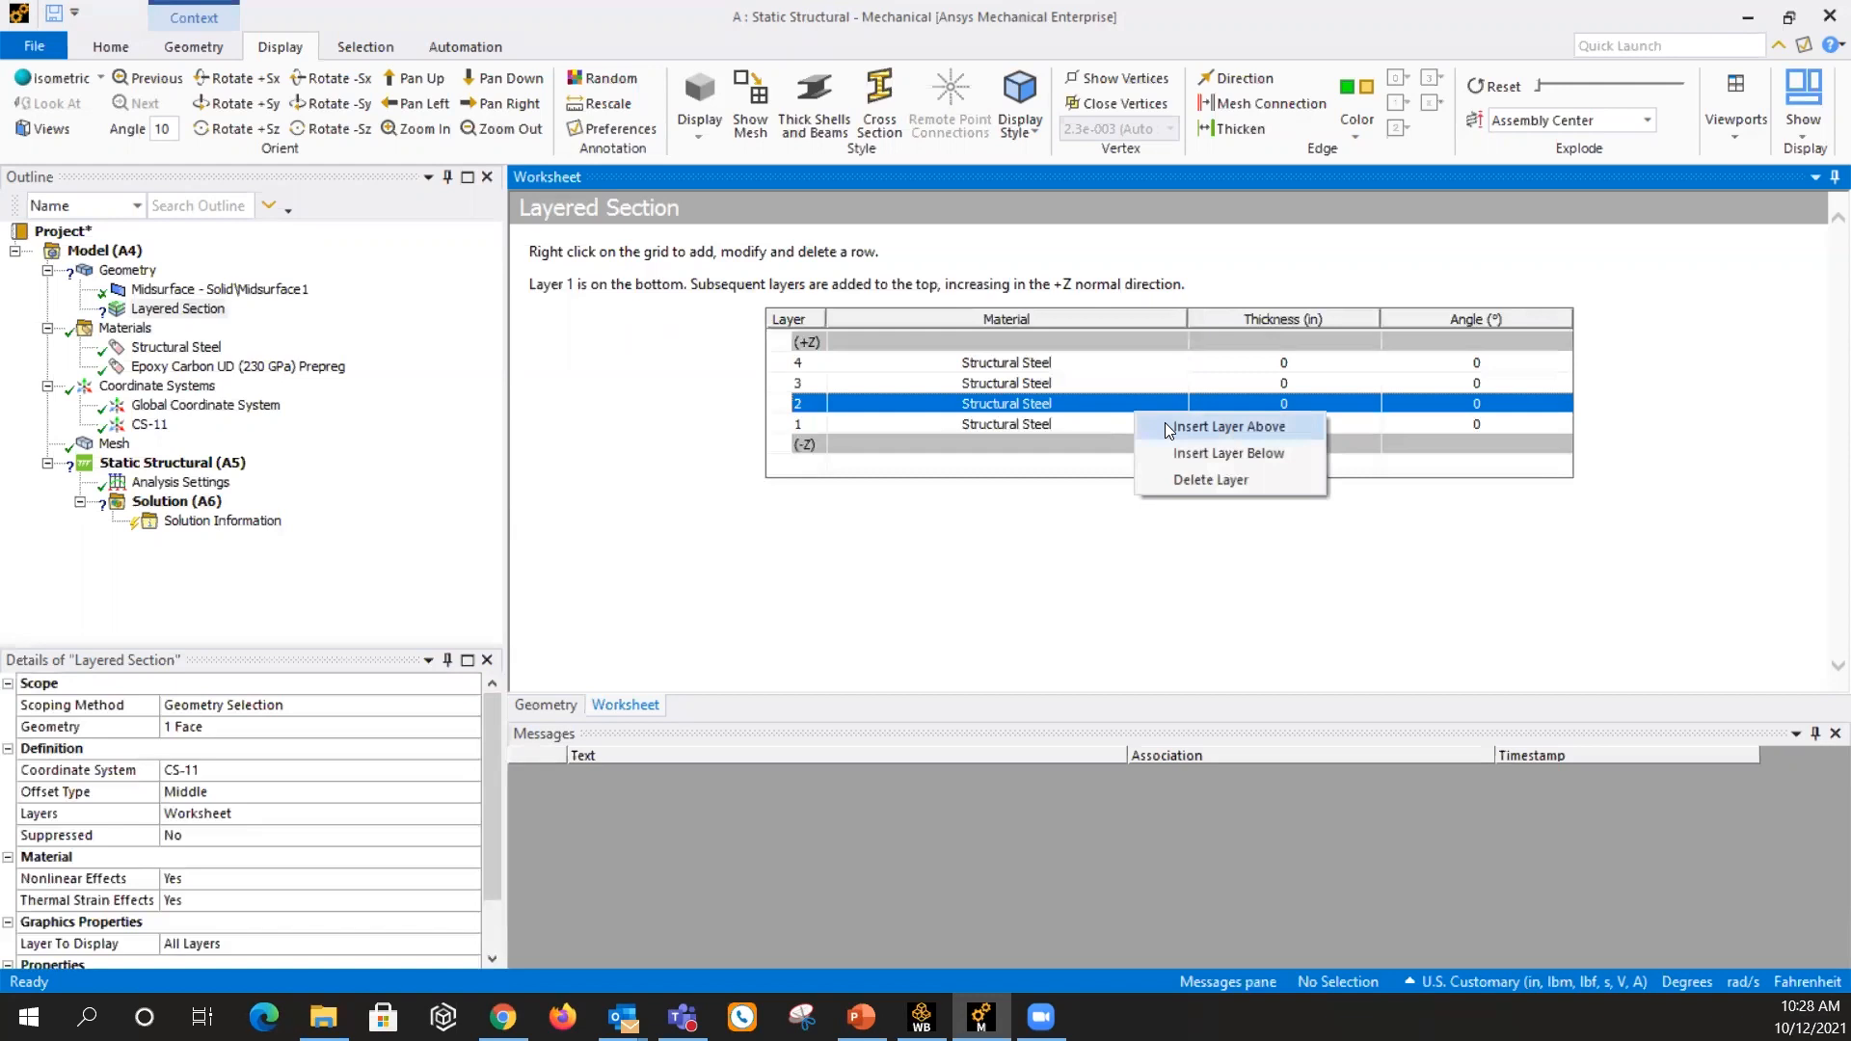
left_click(1165, 426)
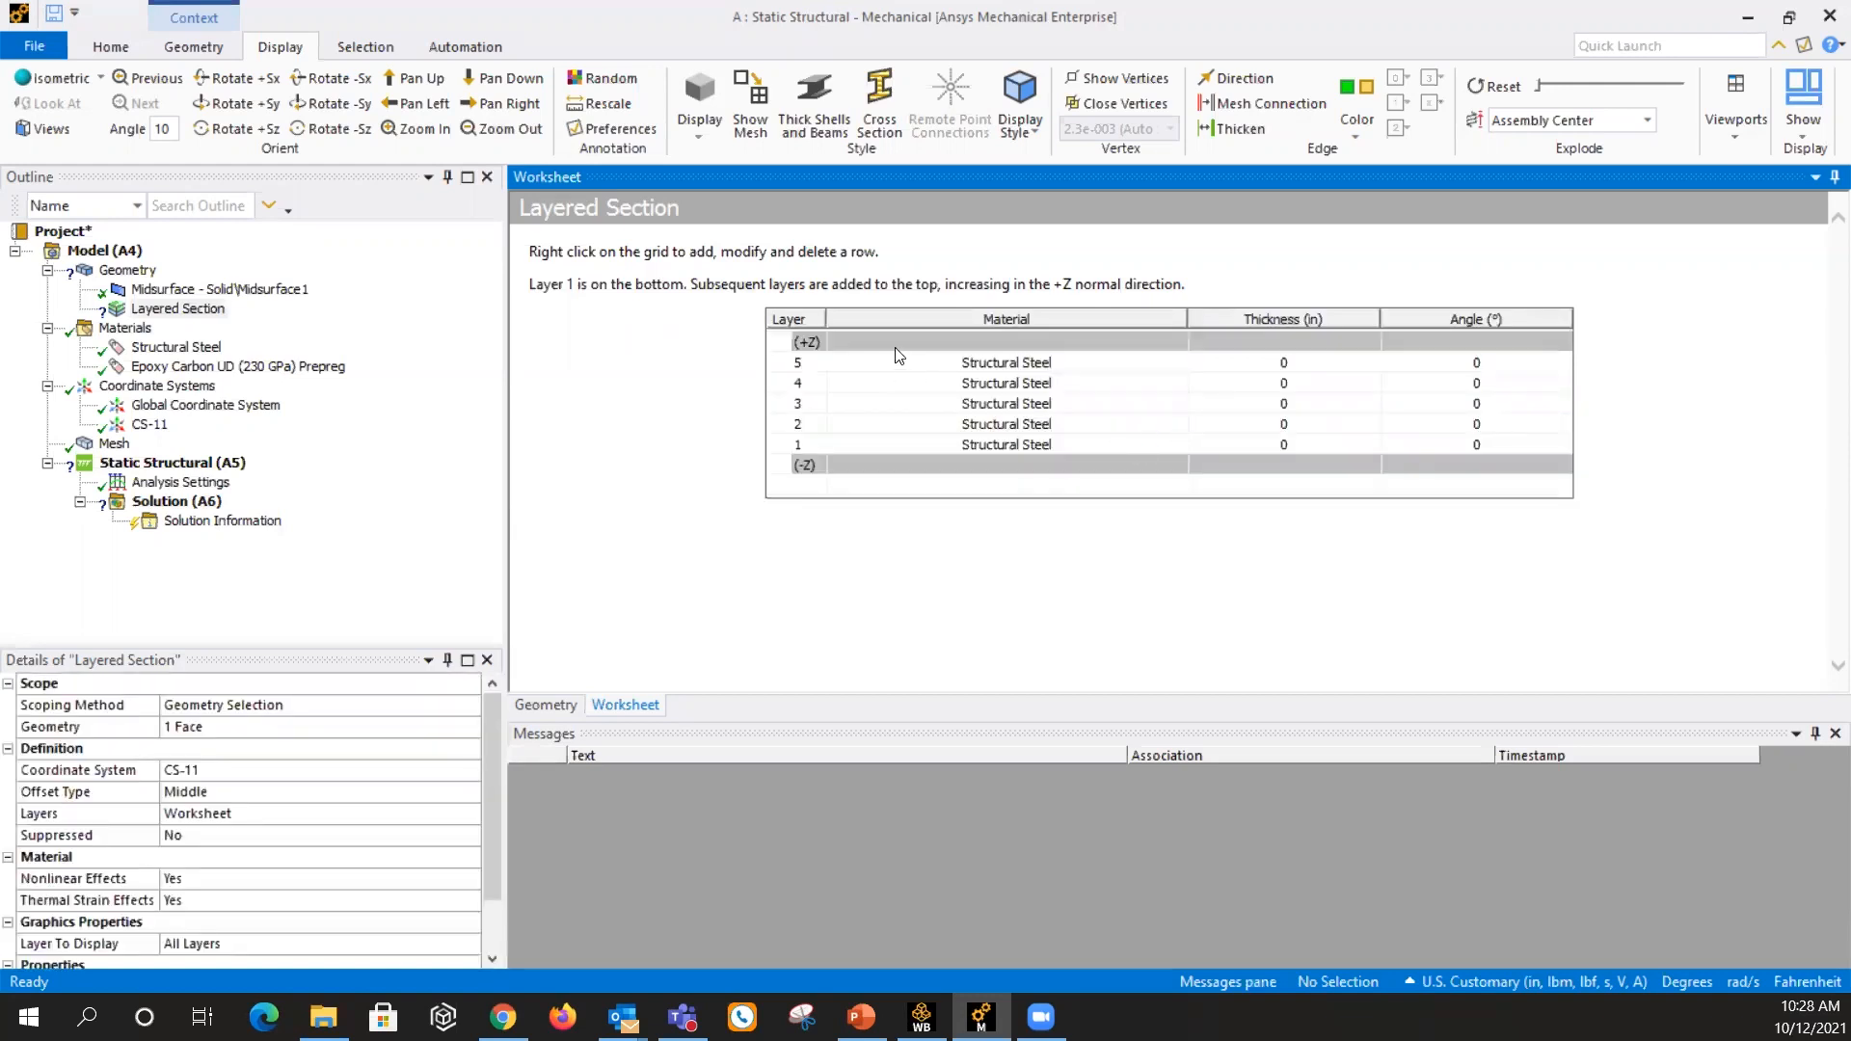
Assign Epoxy Carbon UD (230 GPa) Prepreg as the material of layers 5 and 4
left_click(1122, 368)
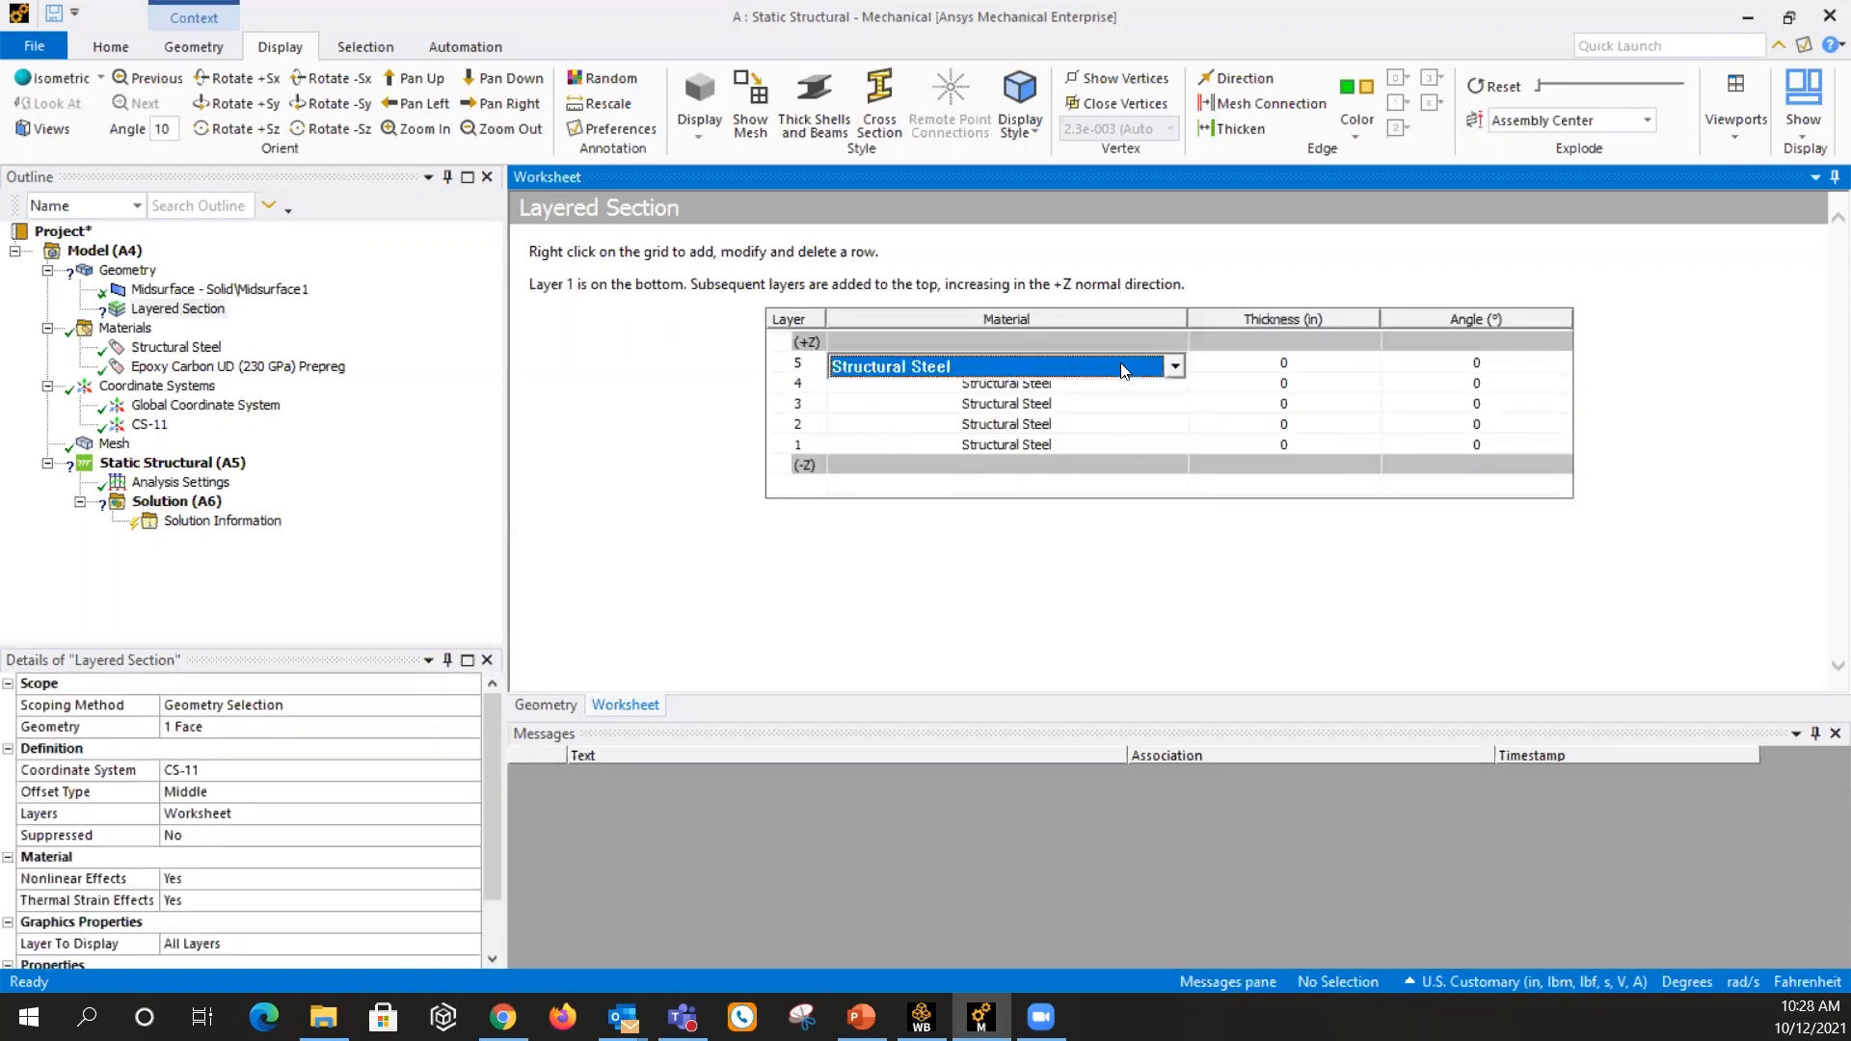
left_click(1177, 364)
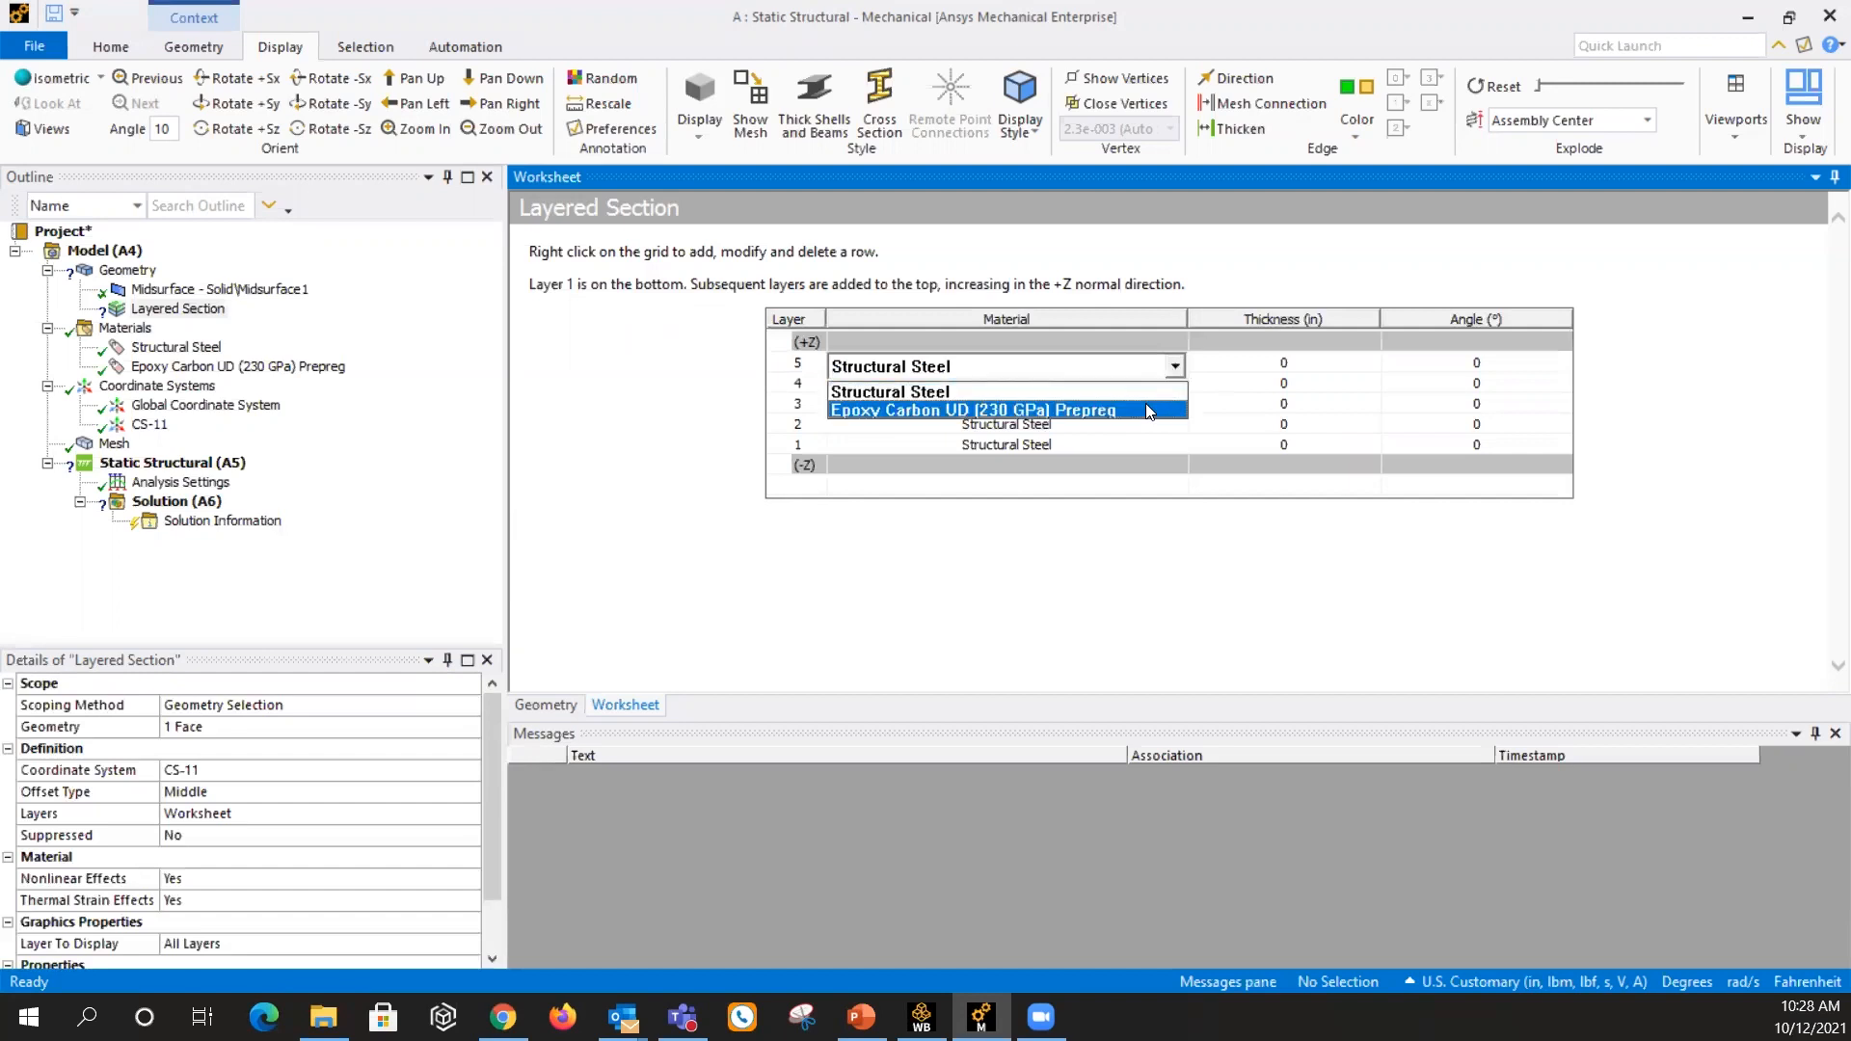
left_click(1146, 409)
left_click(1147, 384)
left_click(1171, 386)
left_click(1175, 387)
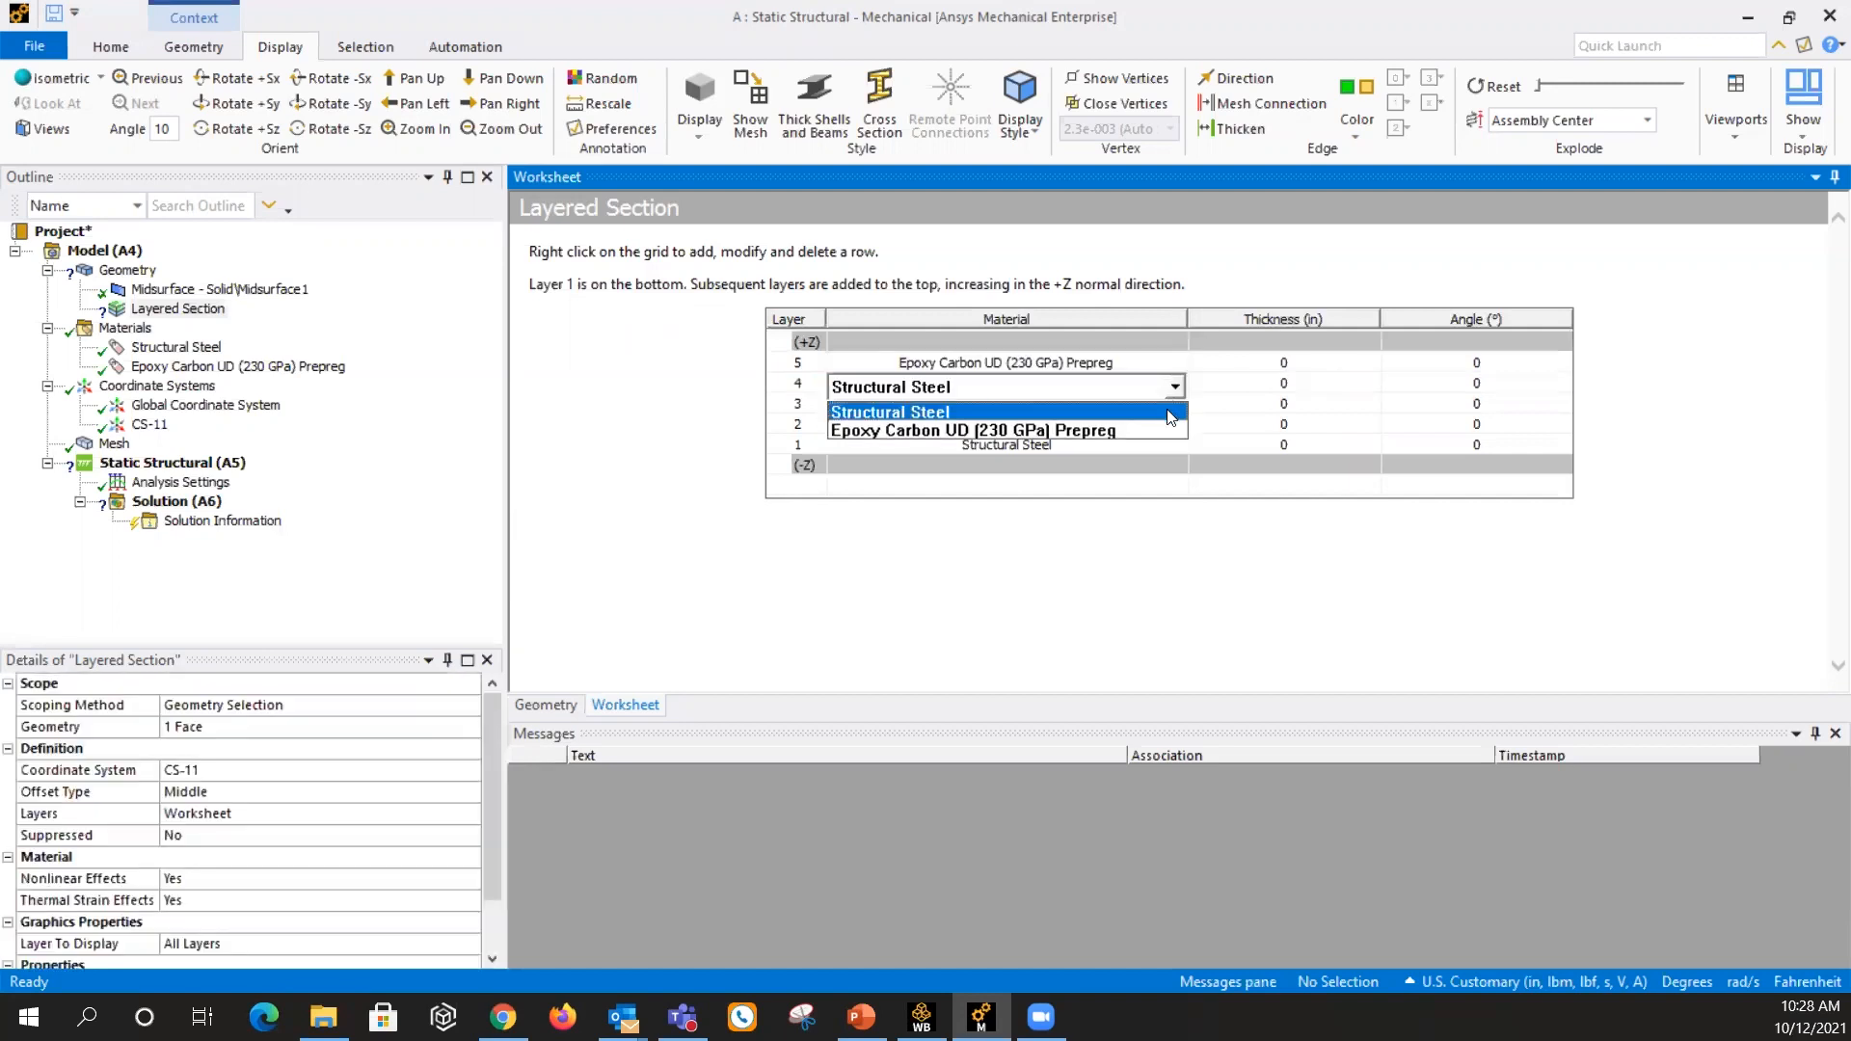
left_click(1060, 430)
Assign Epoxy Carbon UD (230 GPa) Prepreg as the material of layers 3, 2 and 1
left_click(1161, 403)
left_click(1176, 409)
left_click(1175, 407)
left_click(1157, 447)
left_click(1158, 434)
left_click(1157, 429)
left_click(1177, 425)
left_click(1155, 463)
left_click(1152, 450)
left_click(1174, 450)
left_click(1179, 450)
left_click(1174, 502)
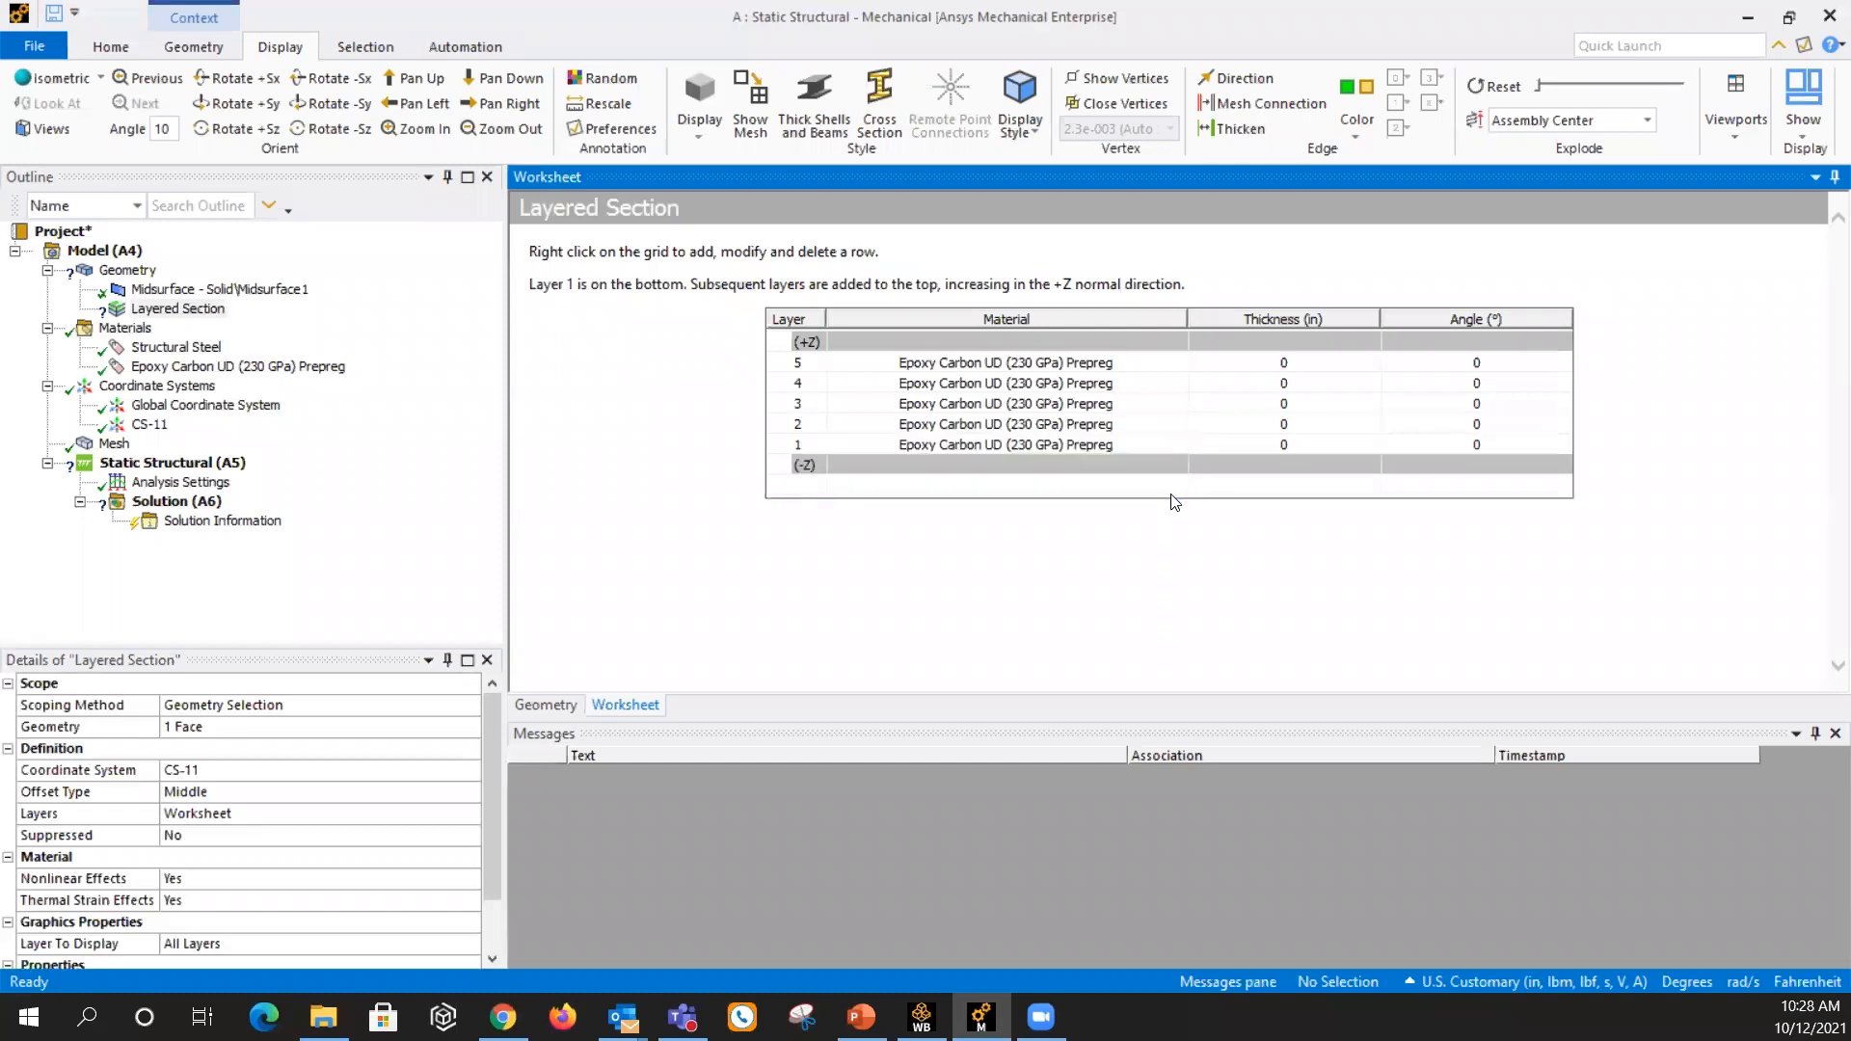
Set the thickness of layers 5, 4 and 3 to 0.04 in in the Layered Section worksheet
double_click(1302, 373)
type("0.04")
key("Return")
double_click(1295, 386)
type("0.04")
key("Return")
double_click(1279, 408)
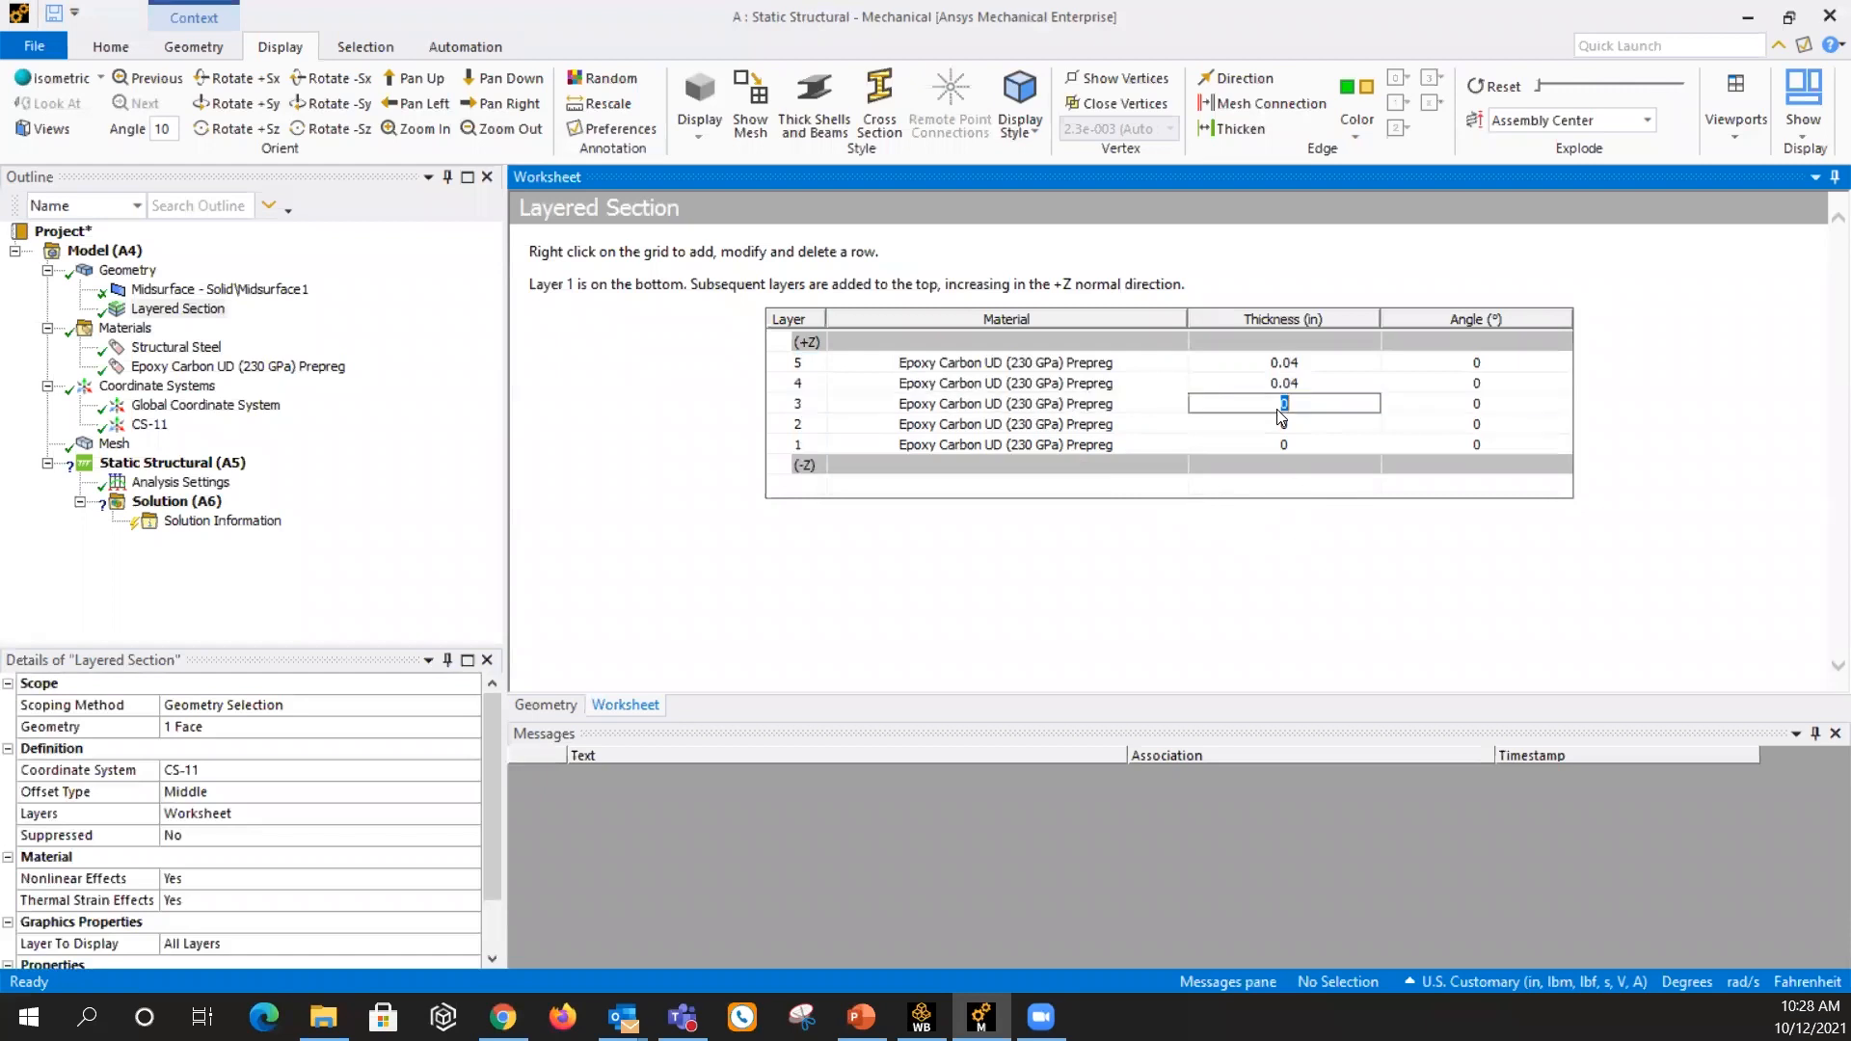
type("0.04")
Set the thickness of layers 2 and 1 to 0.04 in as well
double_click(1295, 431)
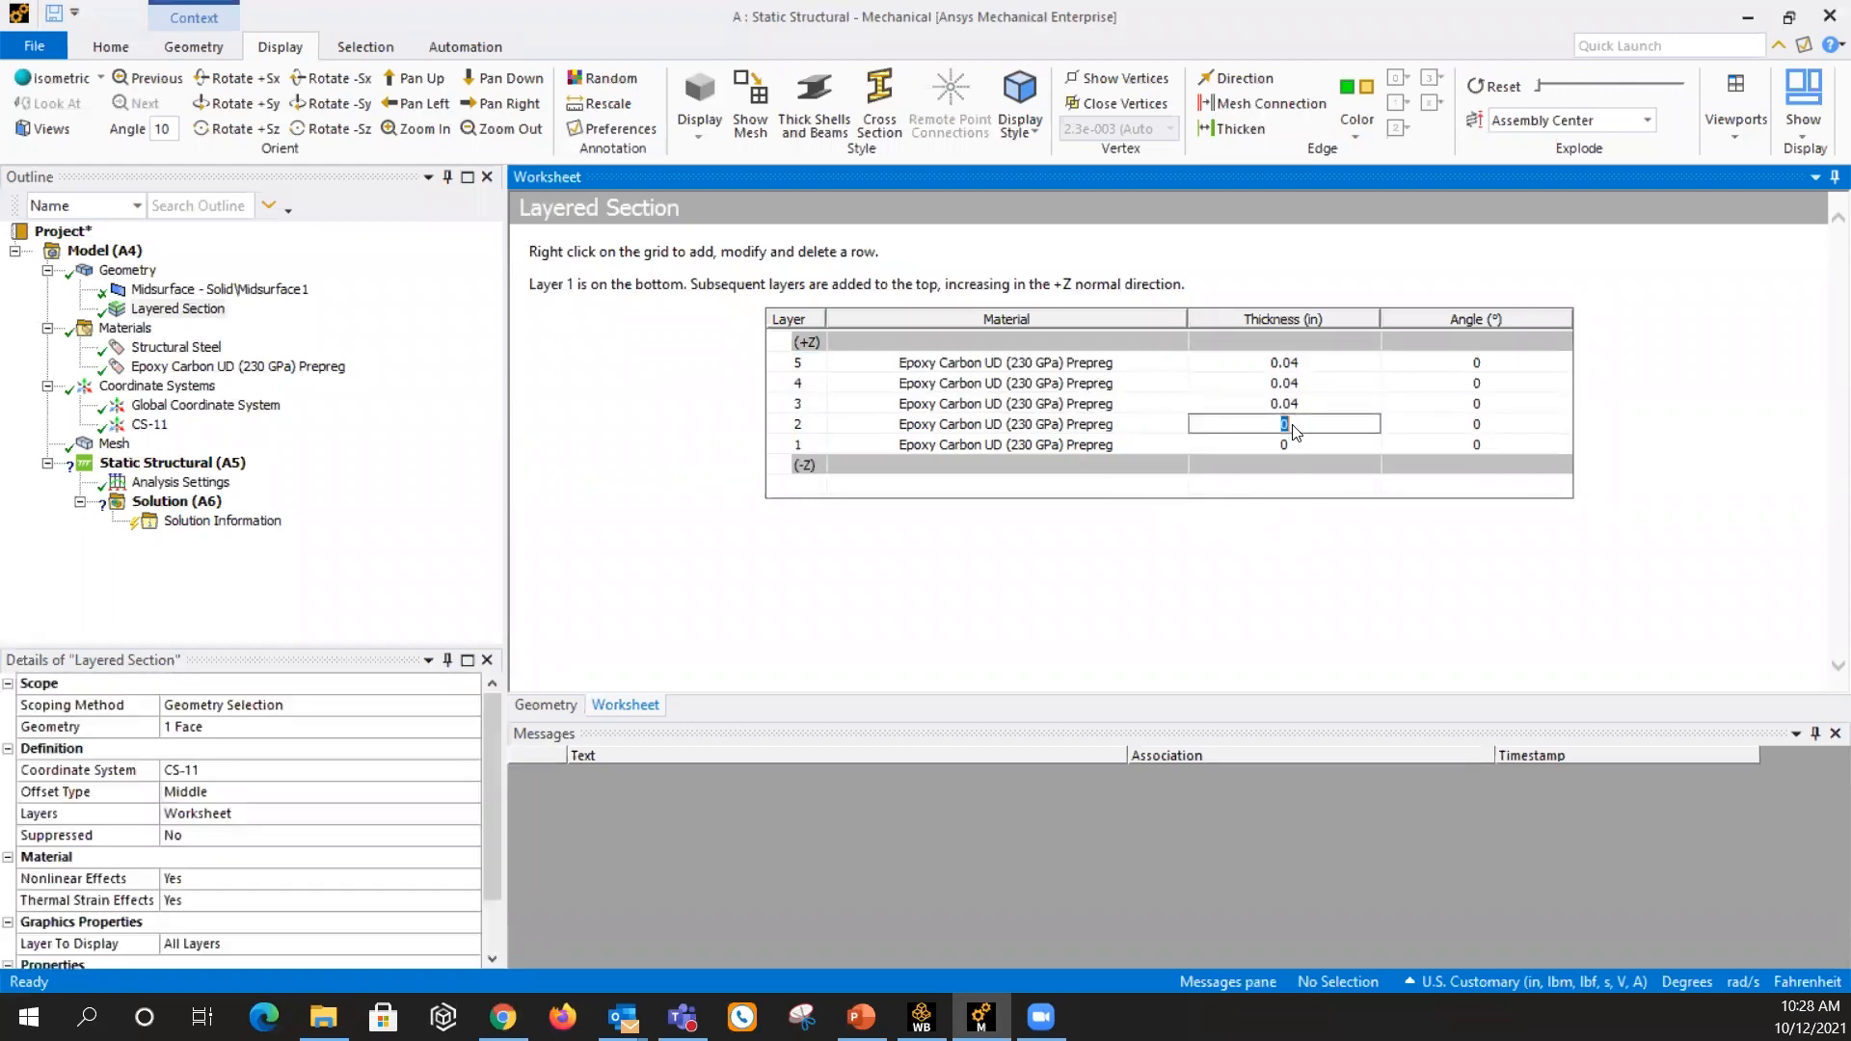
type("0.04")
key("Return")
double_click(1294, 445)
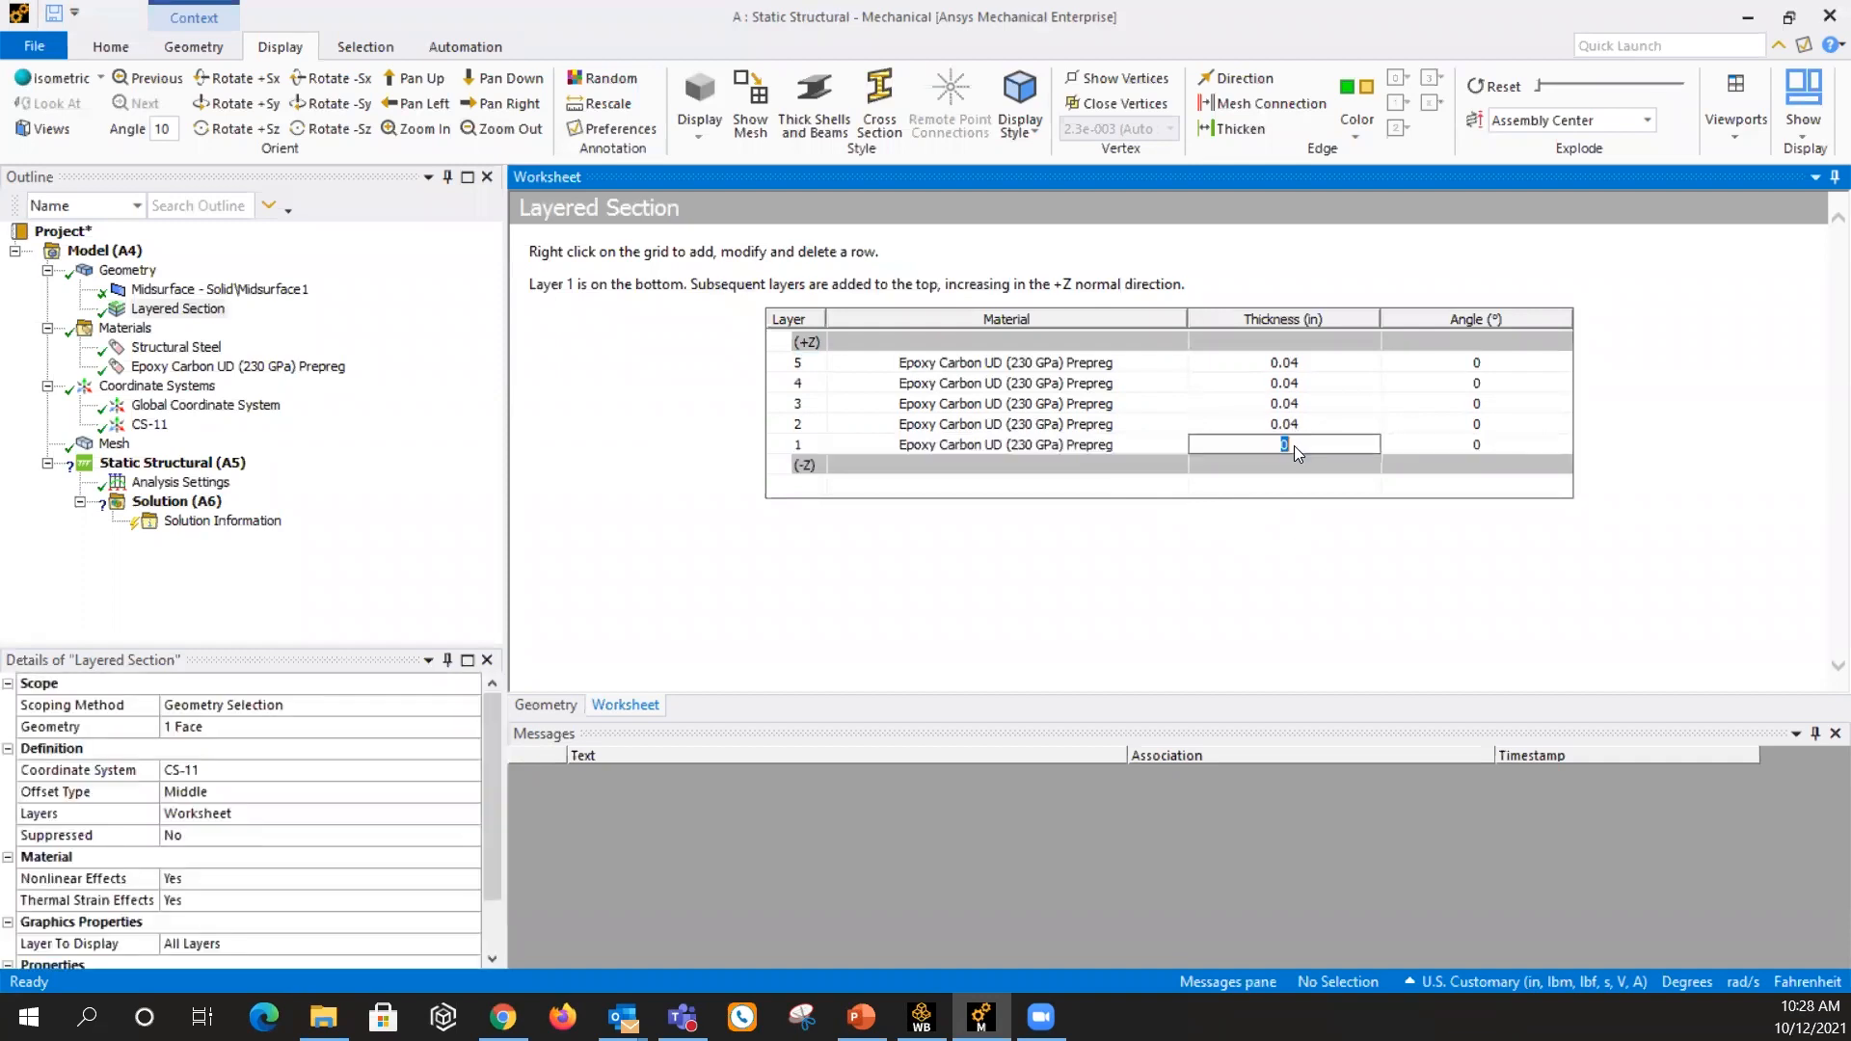
type(".04")
key("Return")
Set the ply angles to 45° for layer 4, 90° for layer 3 and -45° for layer 2
double_click(1497, 388)
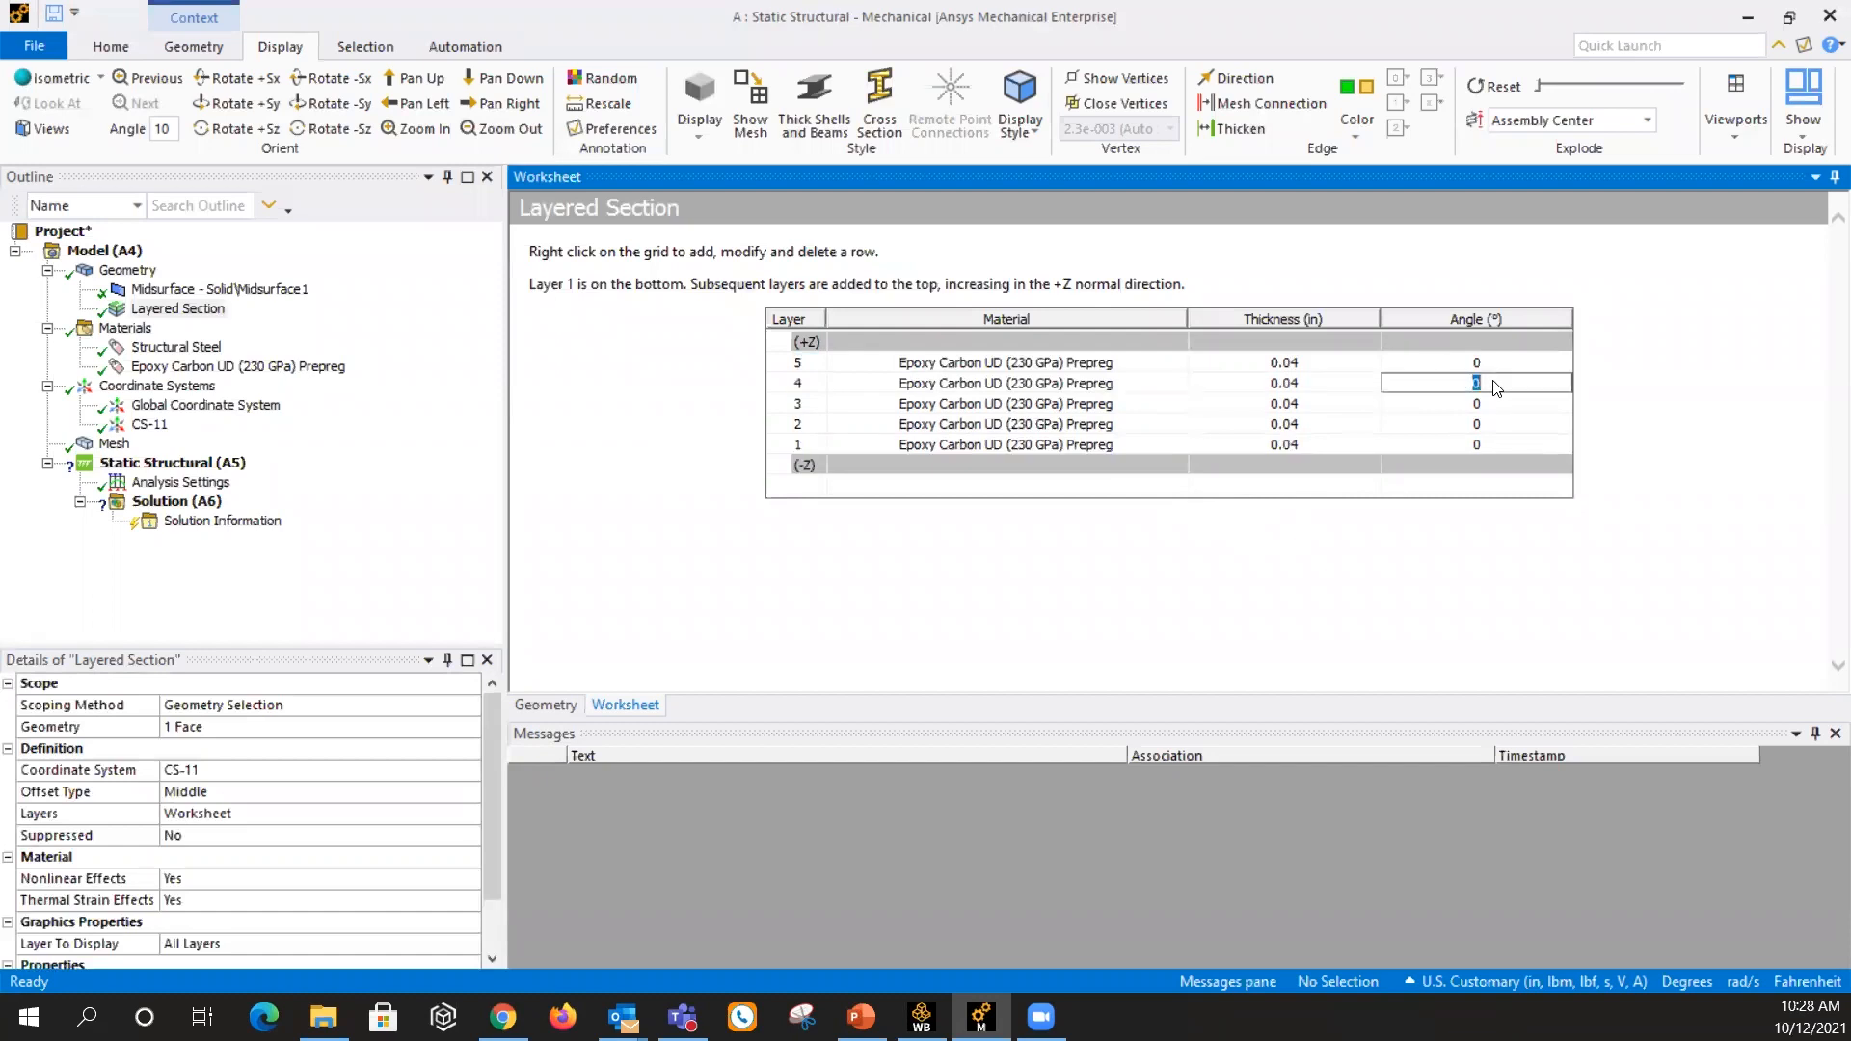
type("45")
double_click(1497, 405)
type("90")
double_click(1501, 425)
type("-45")
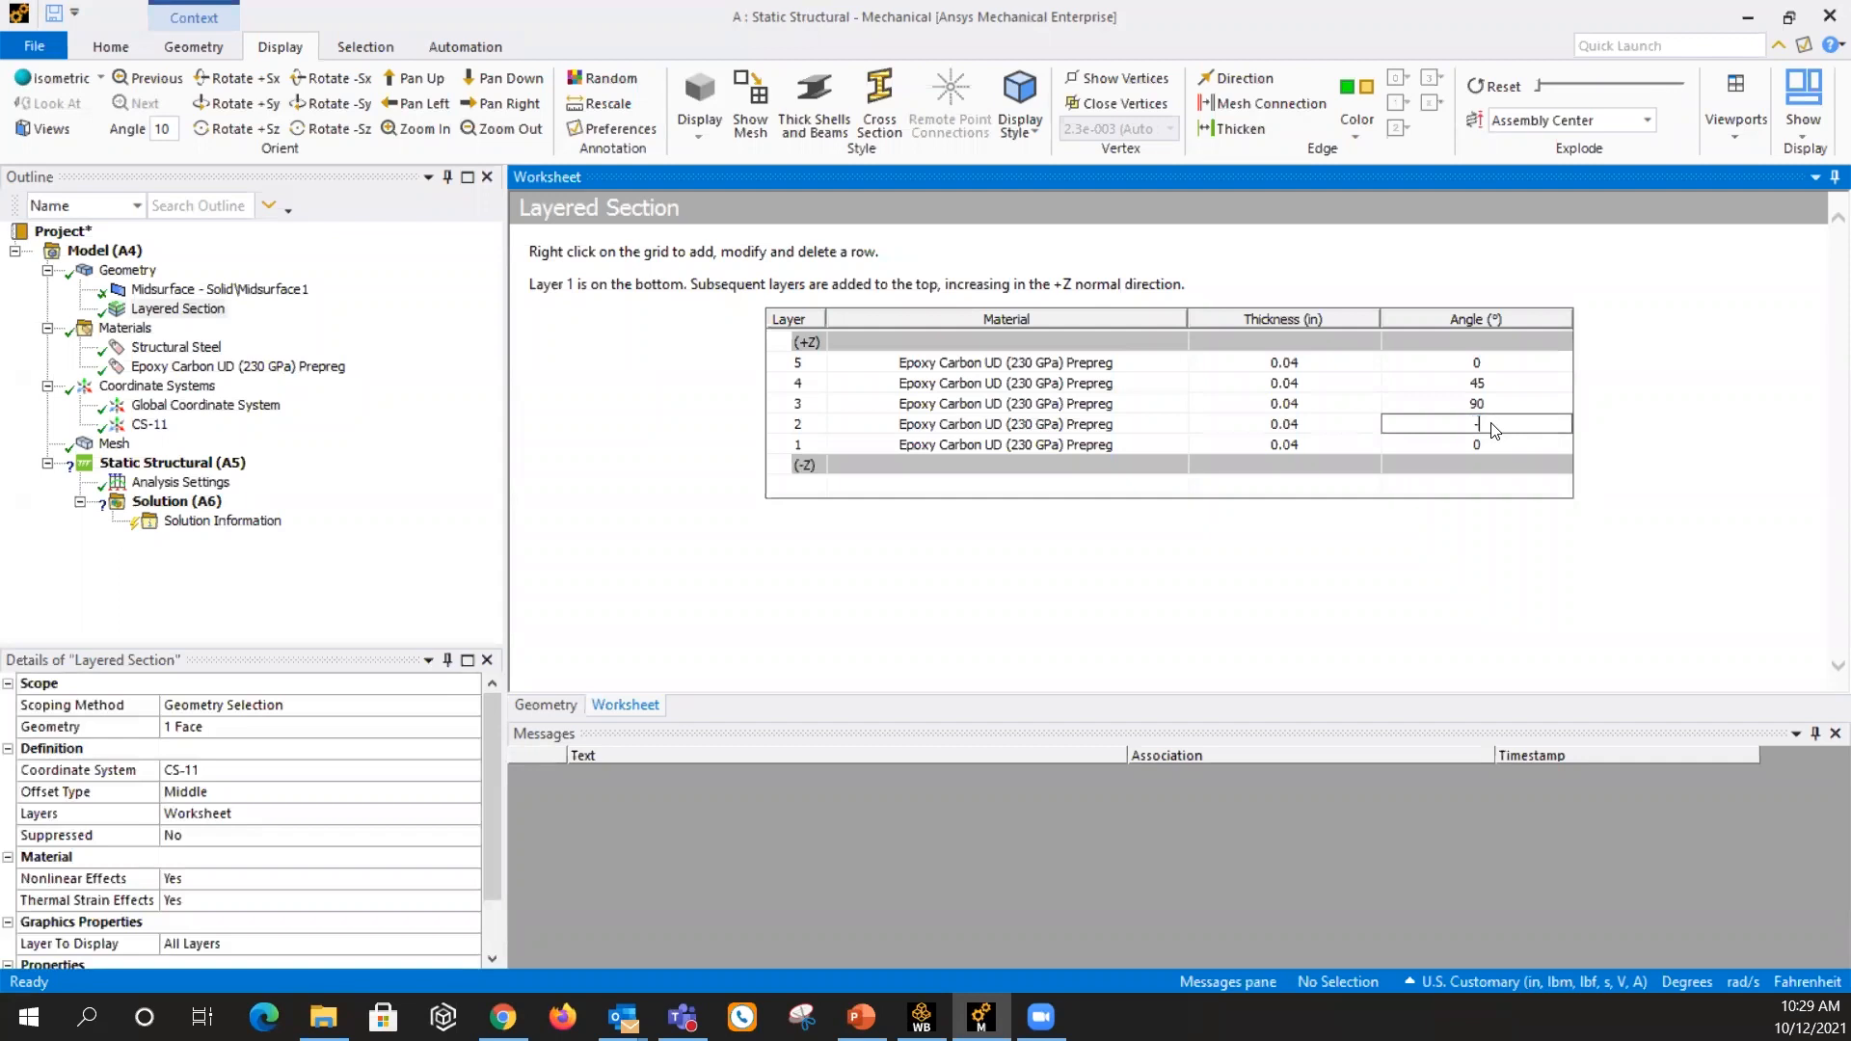
left_click(1482, 468)
Inspect the plate's mesh and add a Fixed Support scoped to the plate's short edge at the +X end
left_click(128, 271)
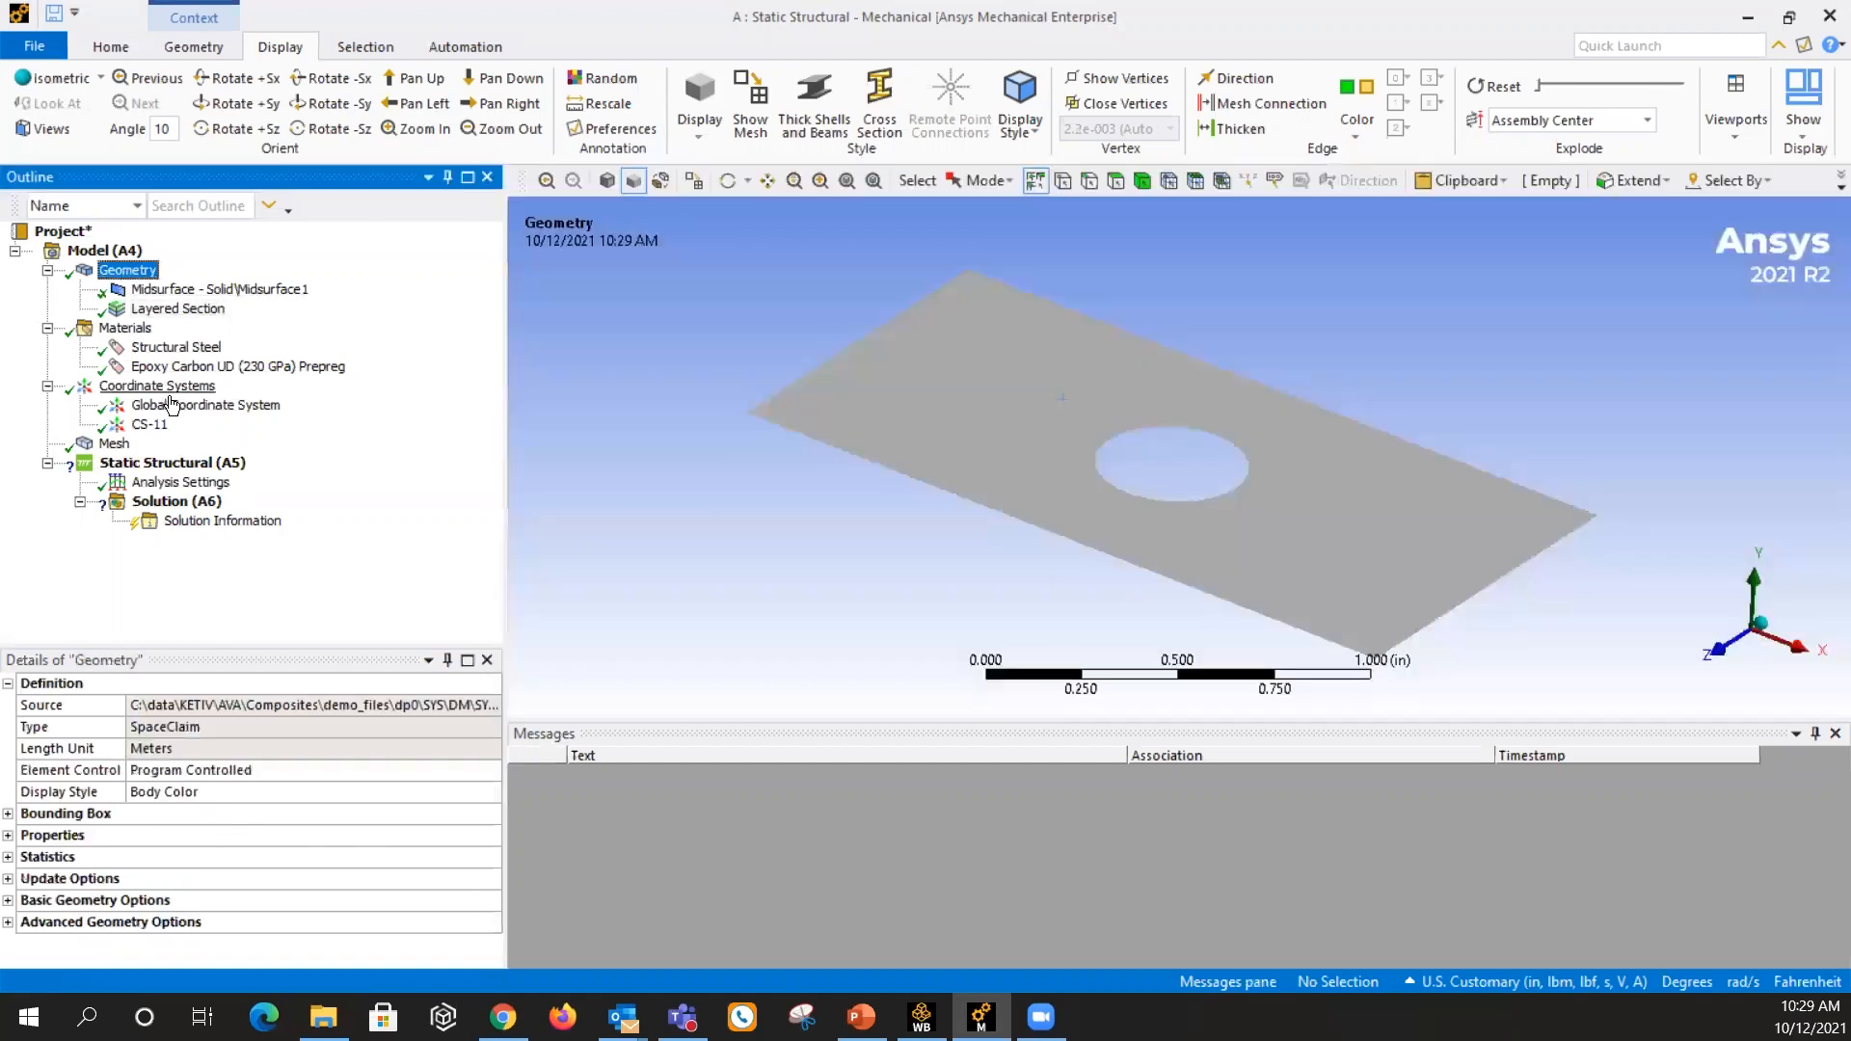
left_click(114, 443)
middle_click_drag(1107, 485, 1022, 499)
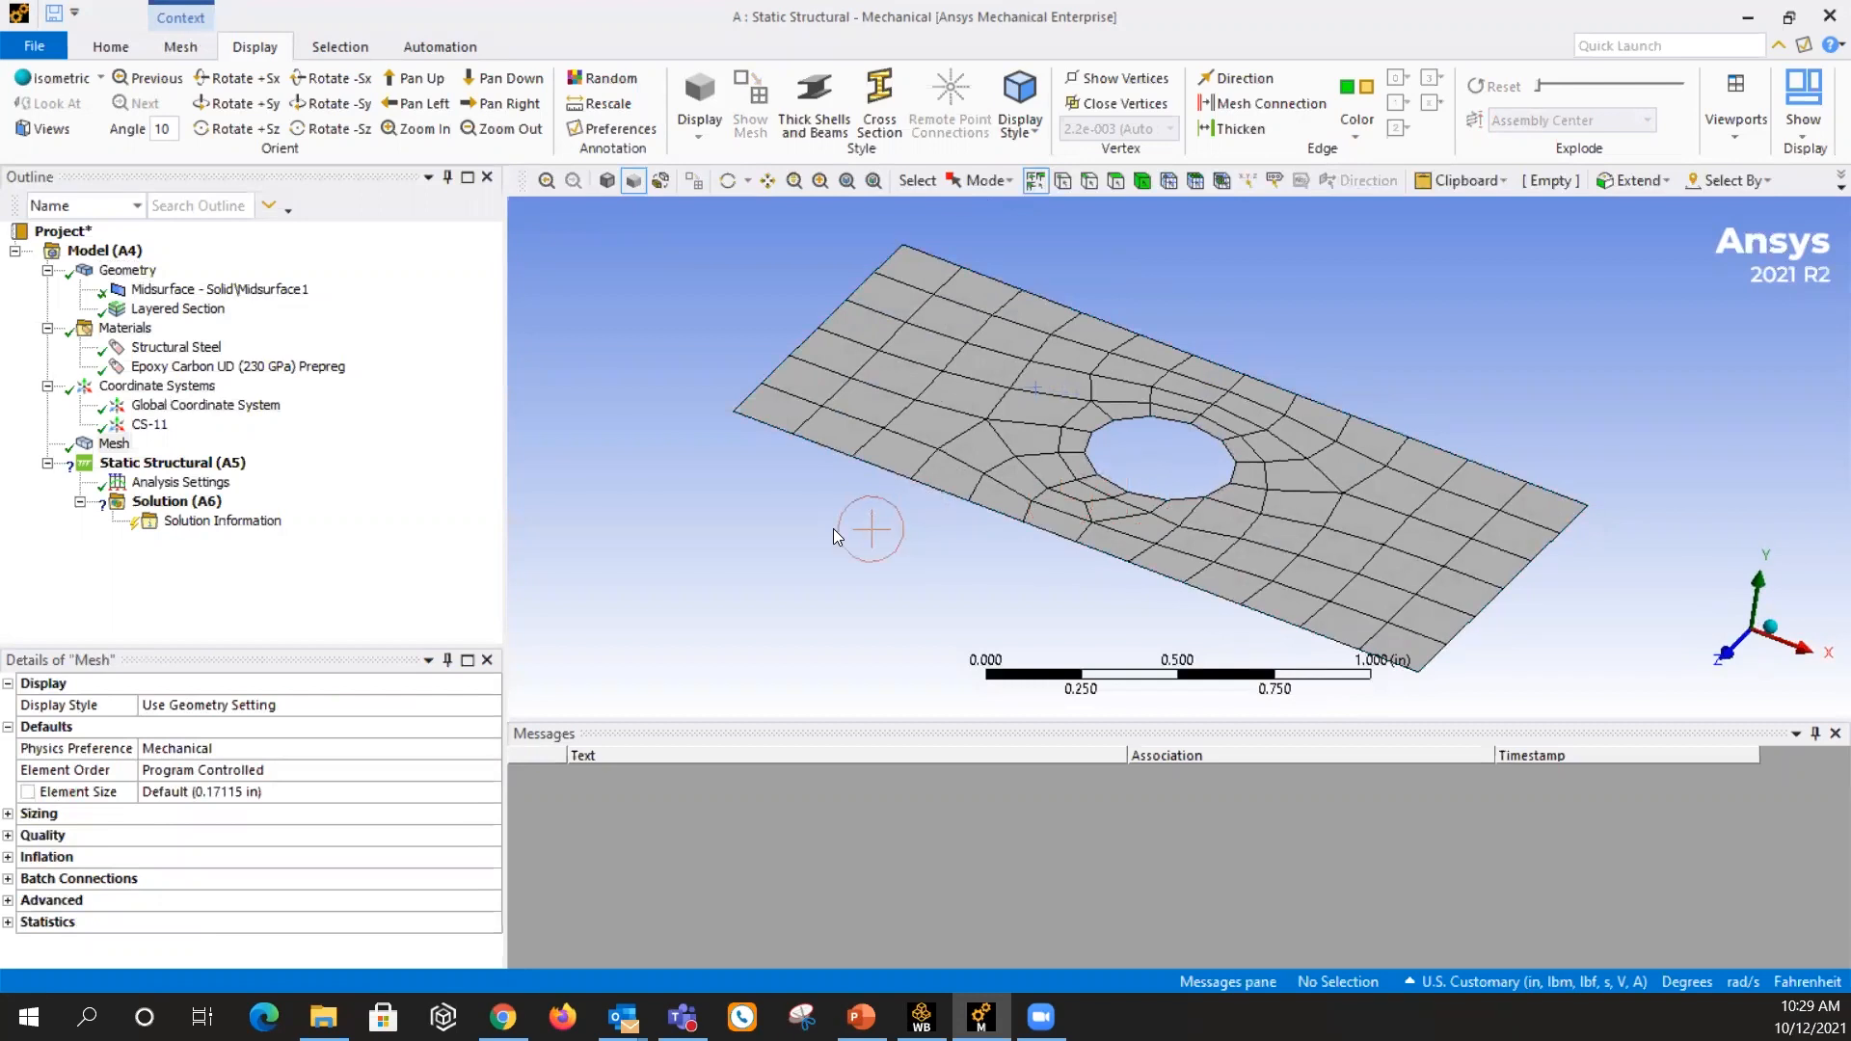
left_click(210, 465)
right_click(211, 467)
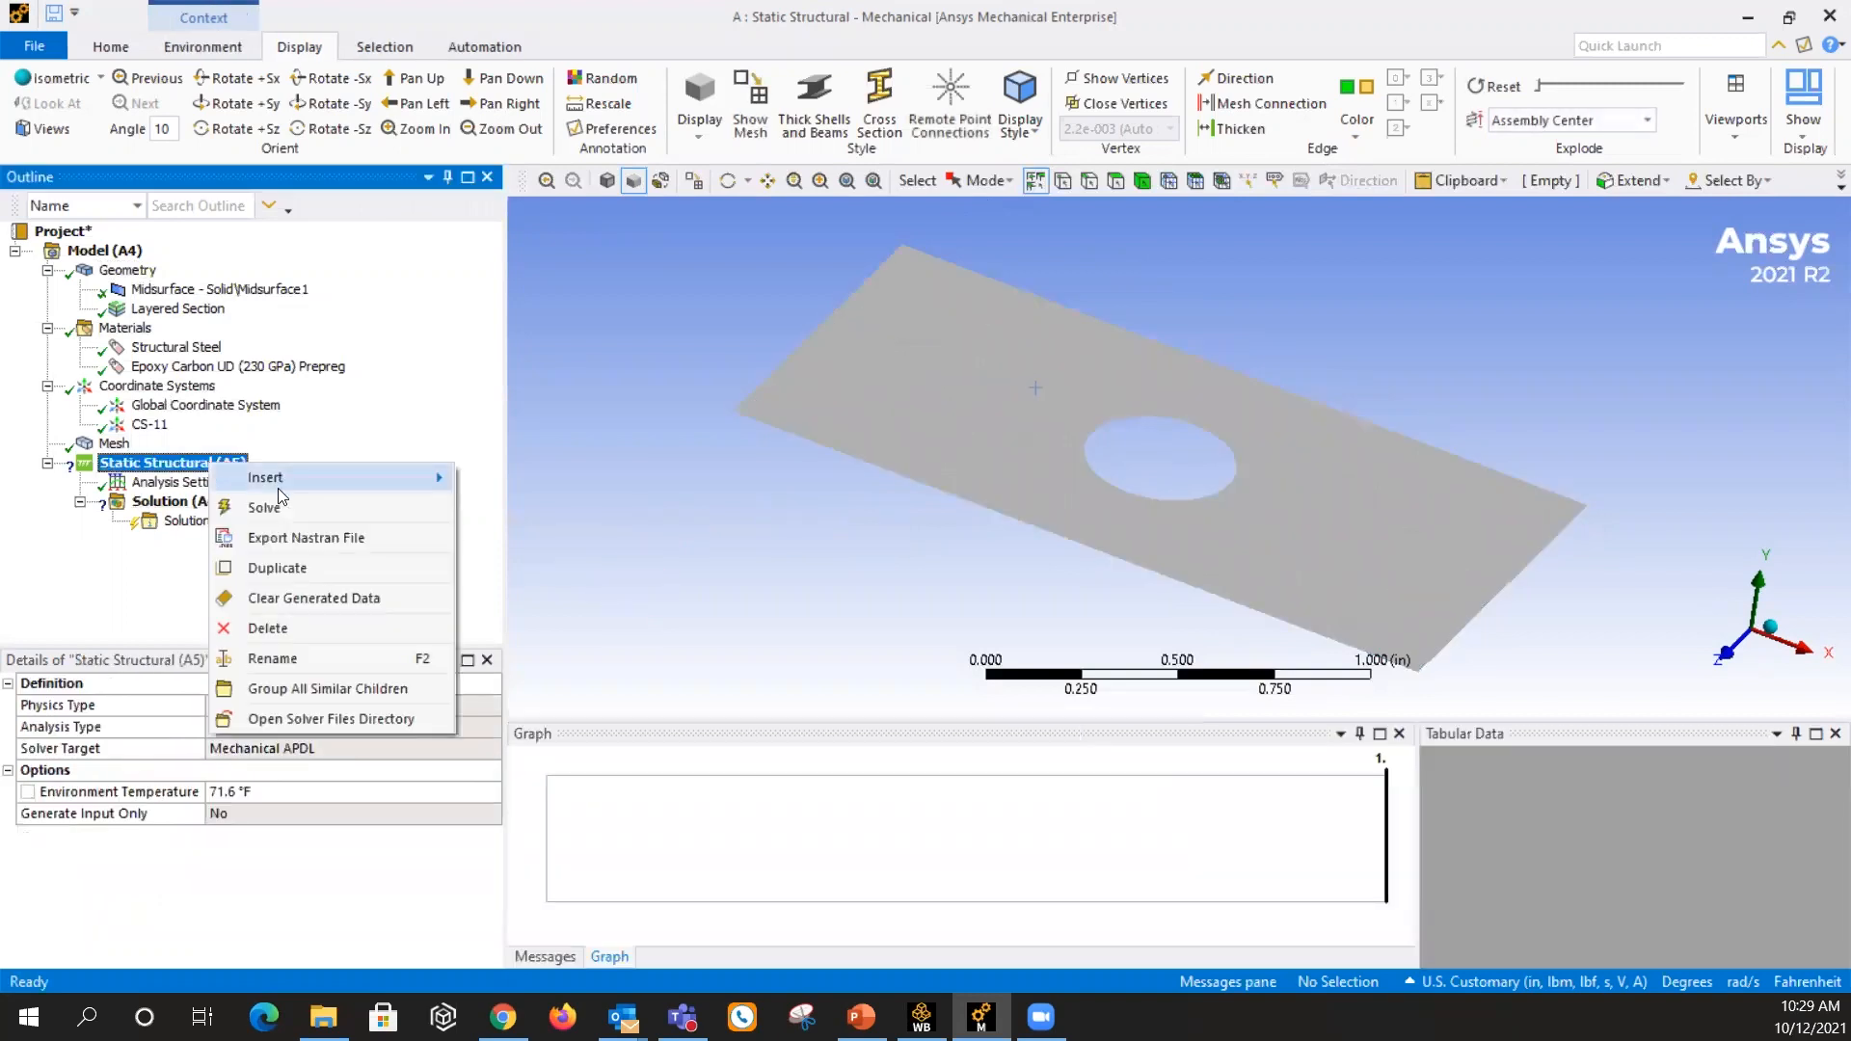
mouse_move(287, 484)
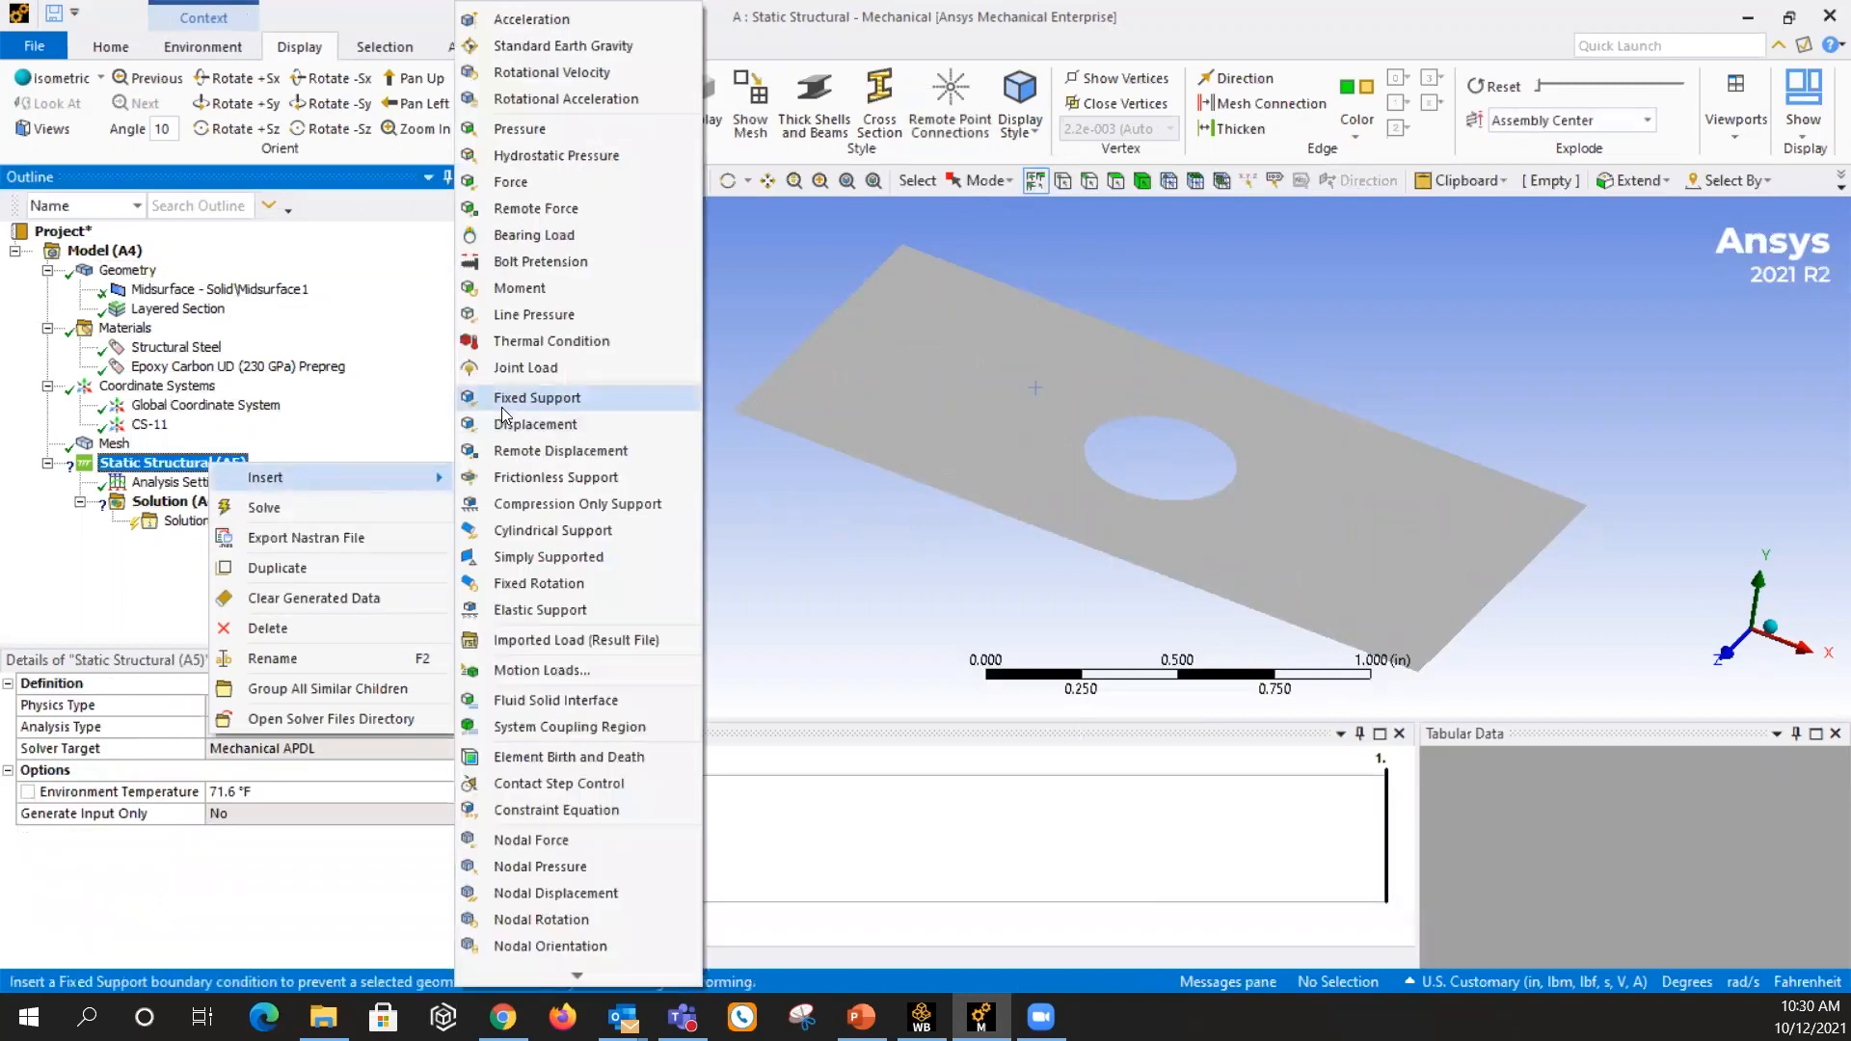
left_click(578, 395)
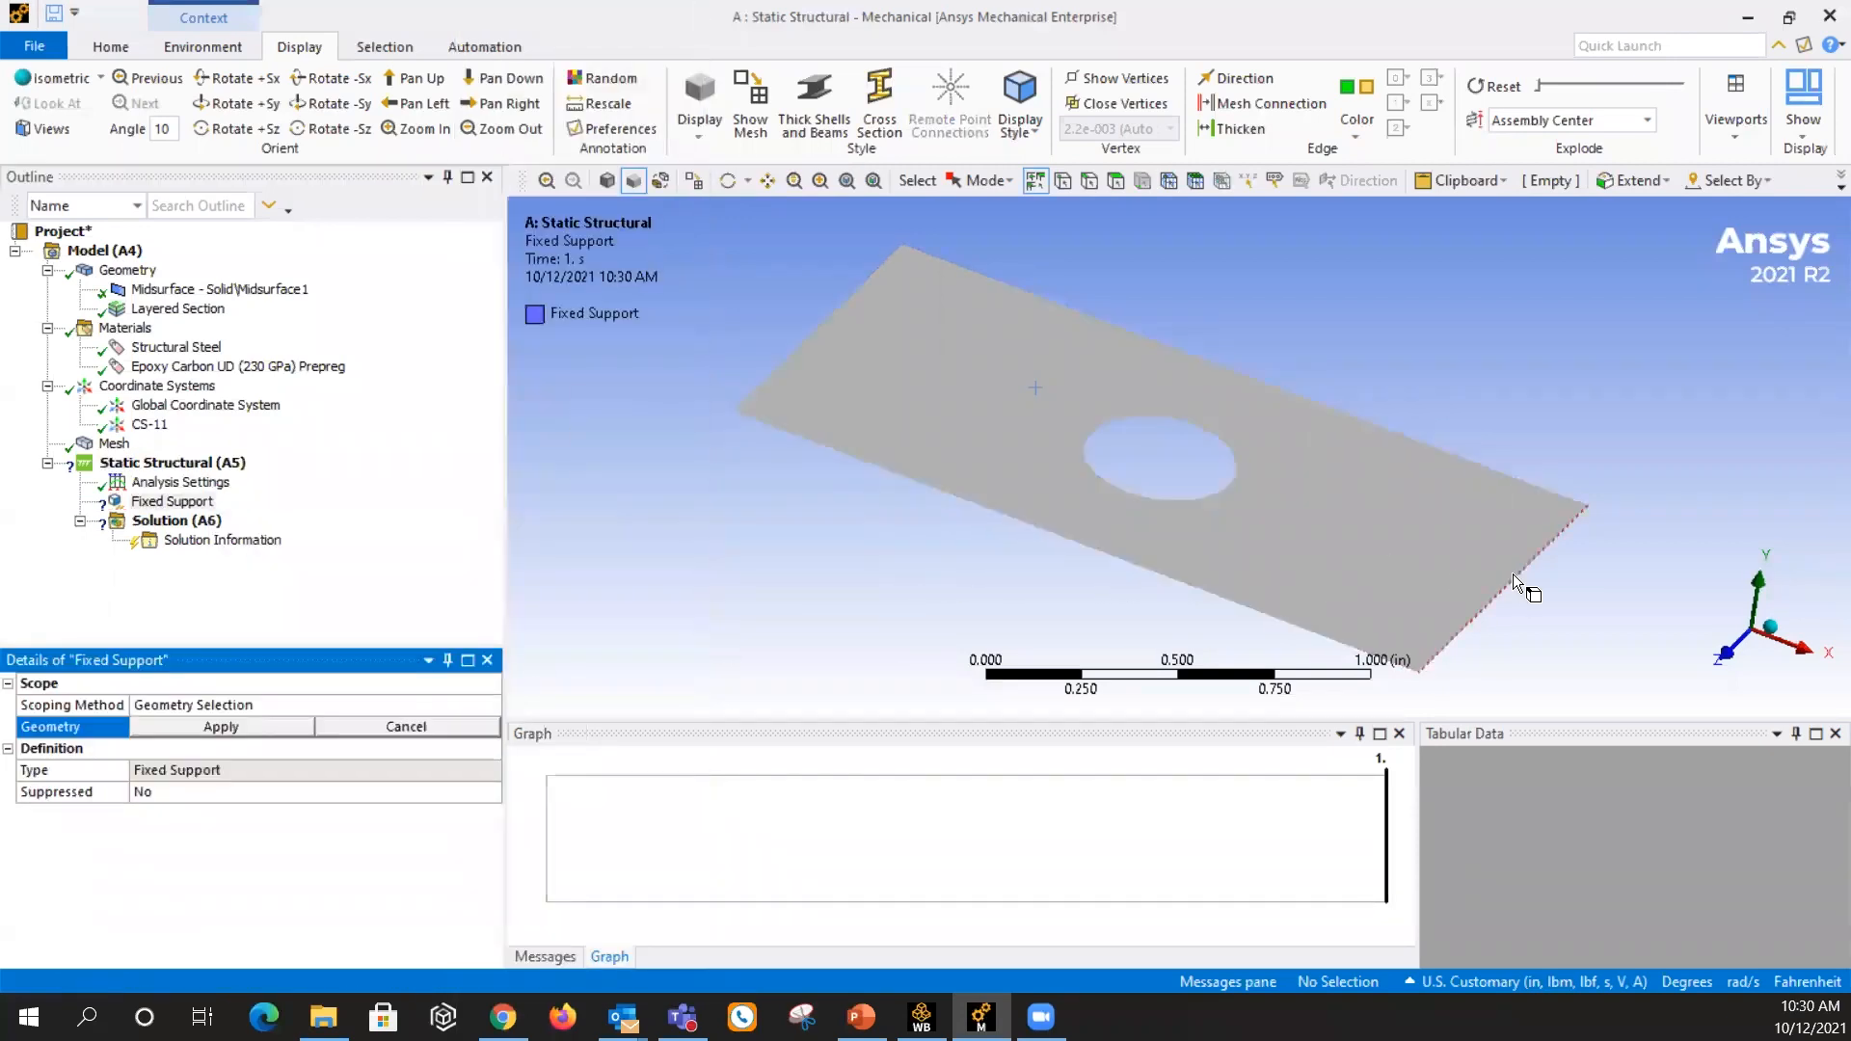
left_click(1090, 180)
left_click(1499, 593)
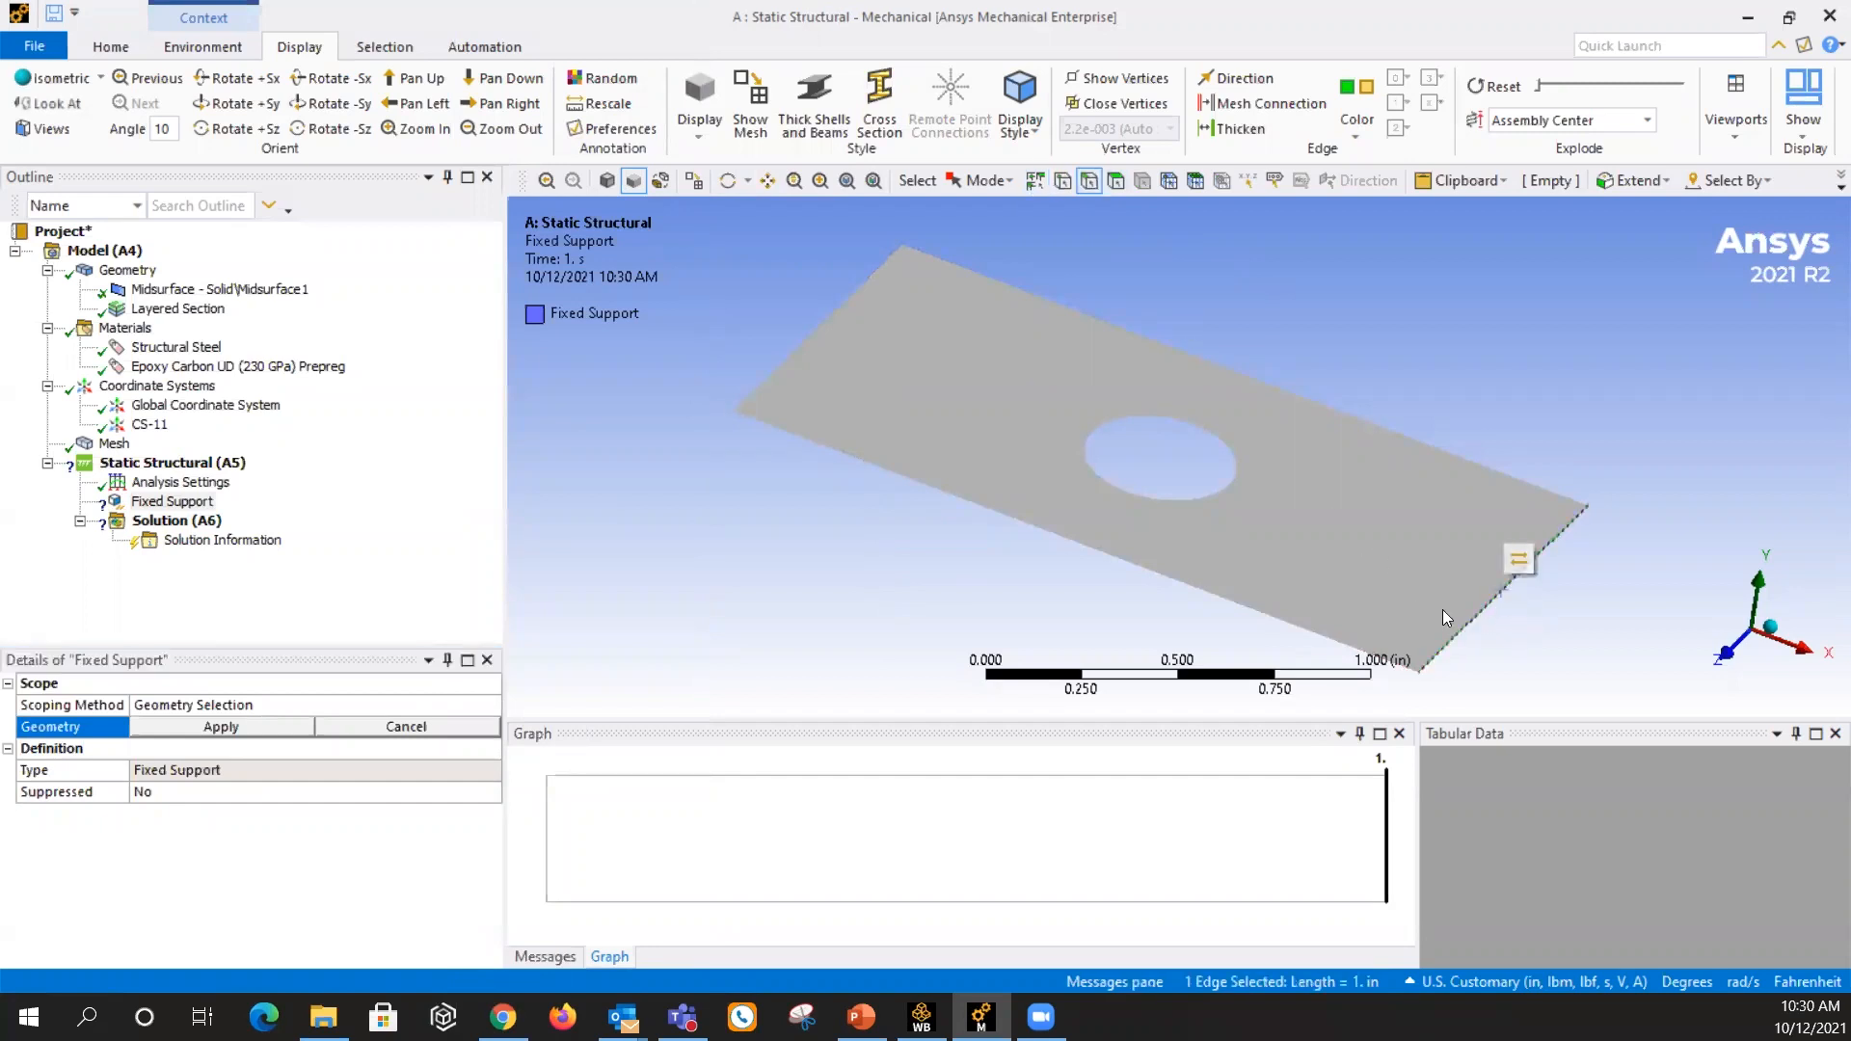
left_click(295, 730)
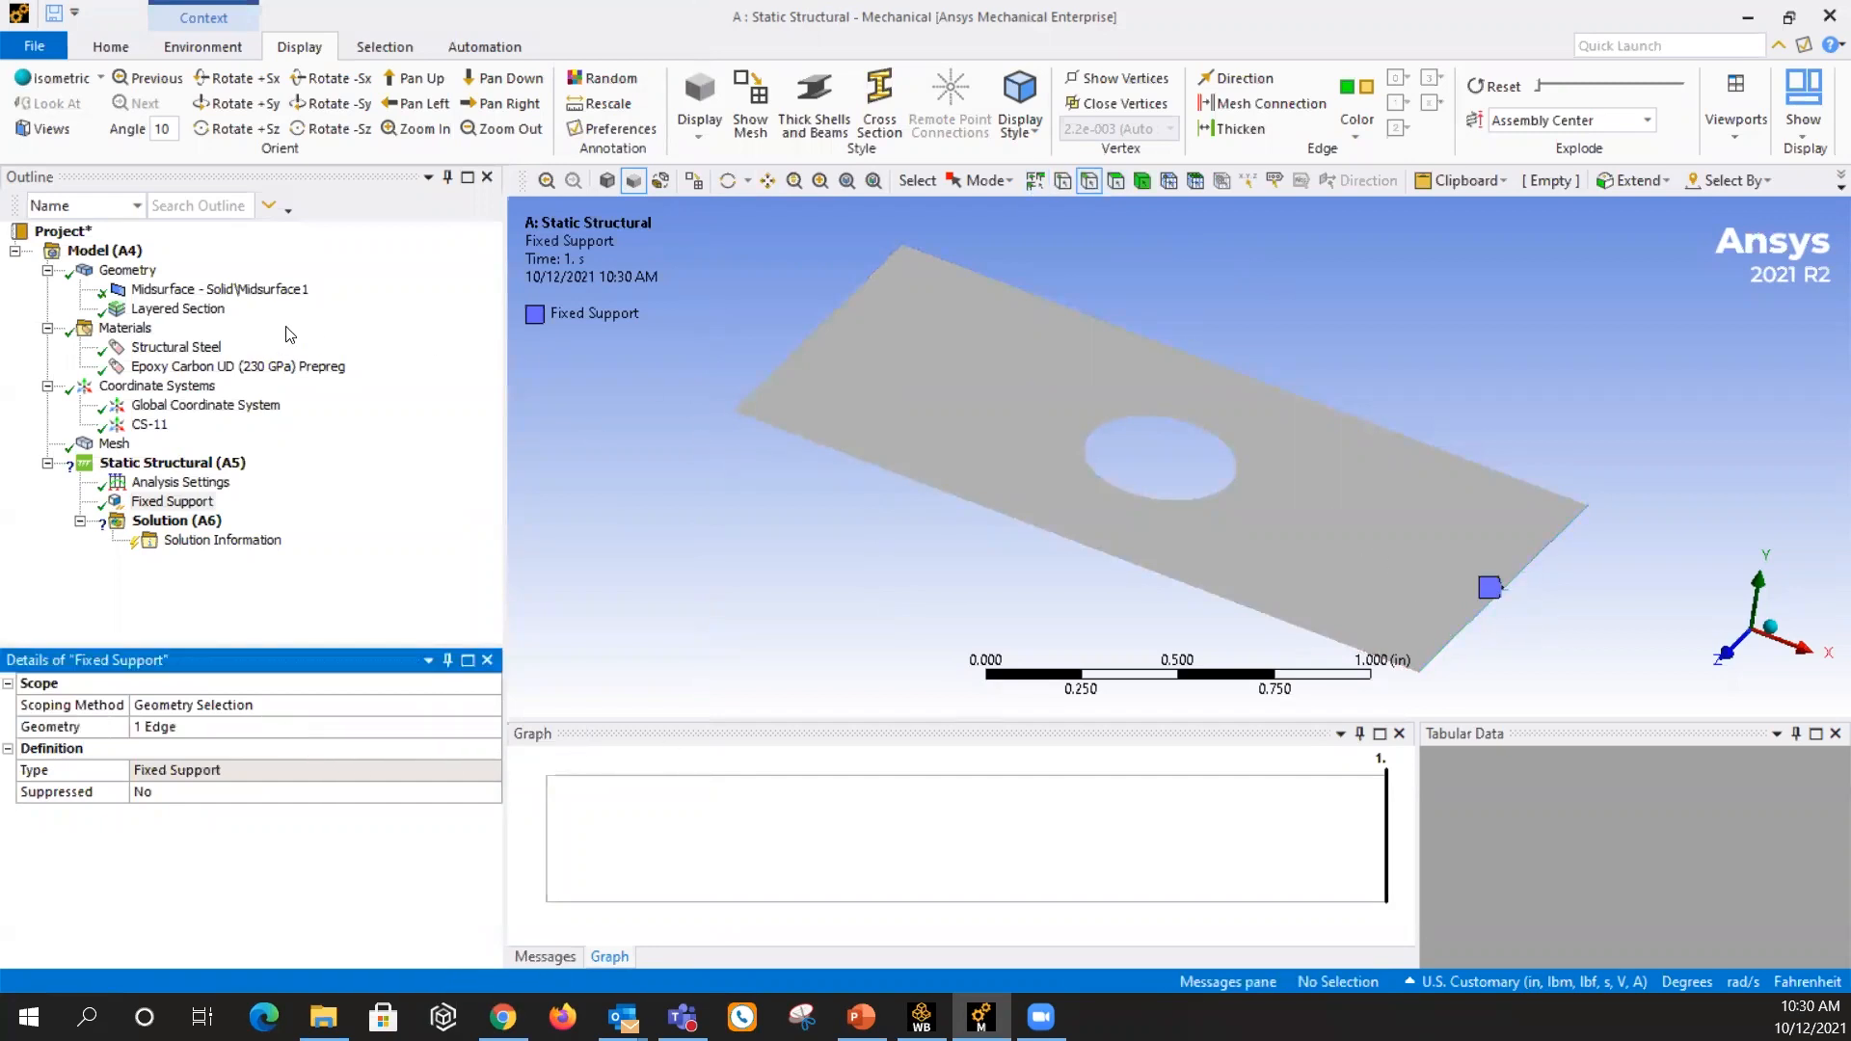
Add a Force on the opposite short edge at the -X end, defined by components with an X component of -1000 lbf
right_click(189, 464)
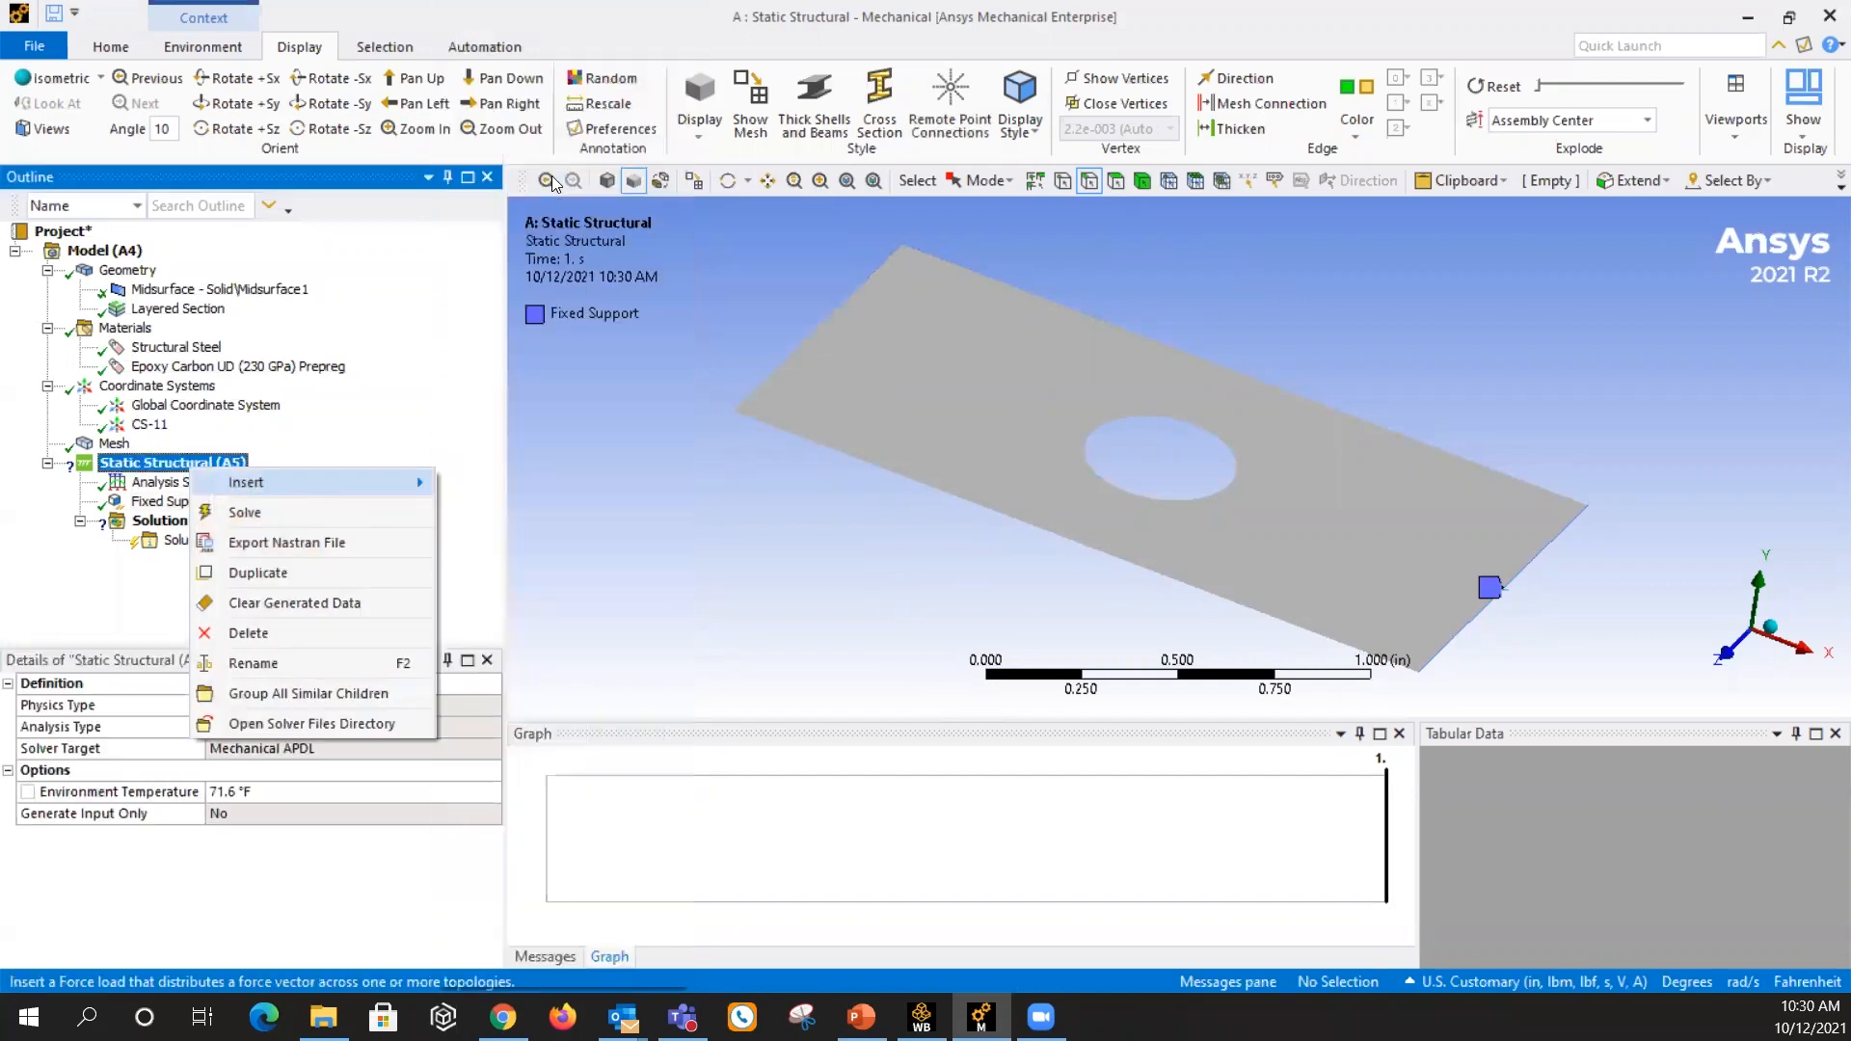
left_click(818, 322)
left_click(233, 727)
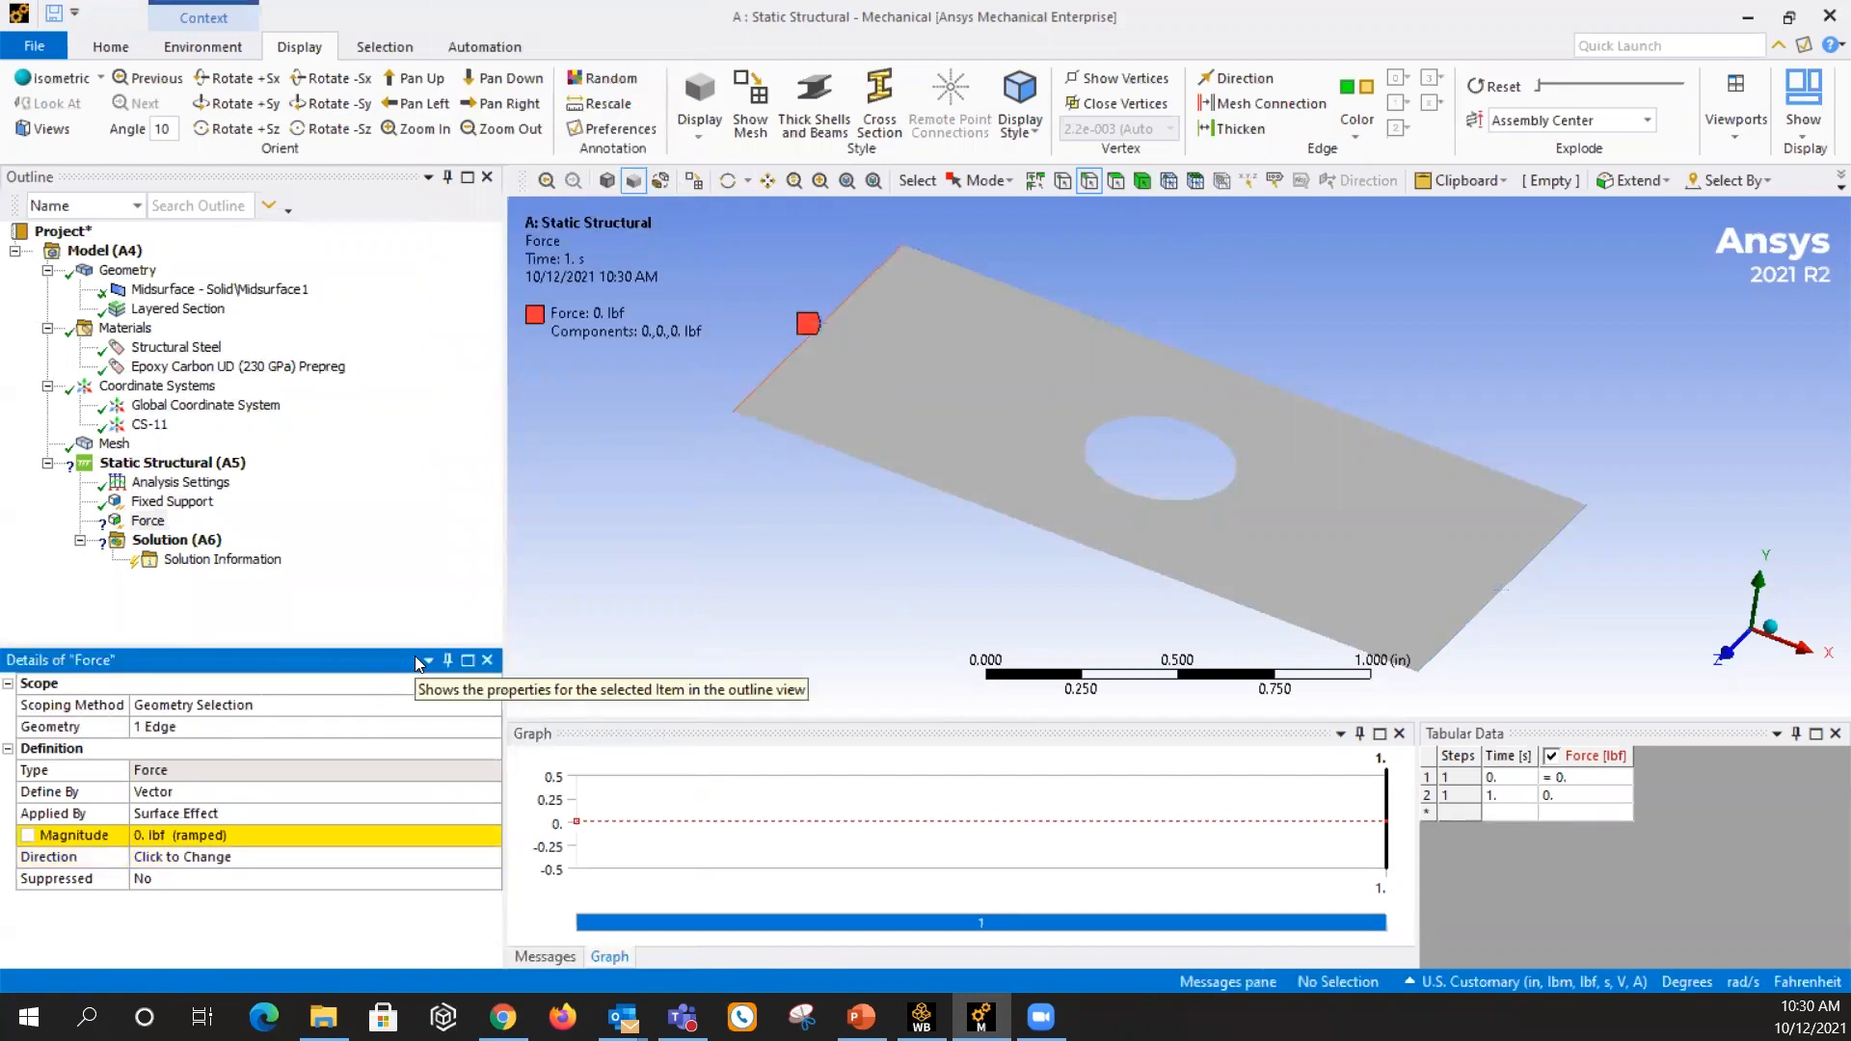
left_click(274, 790)
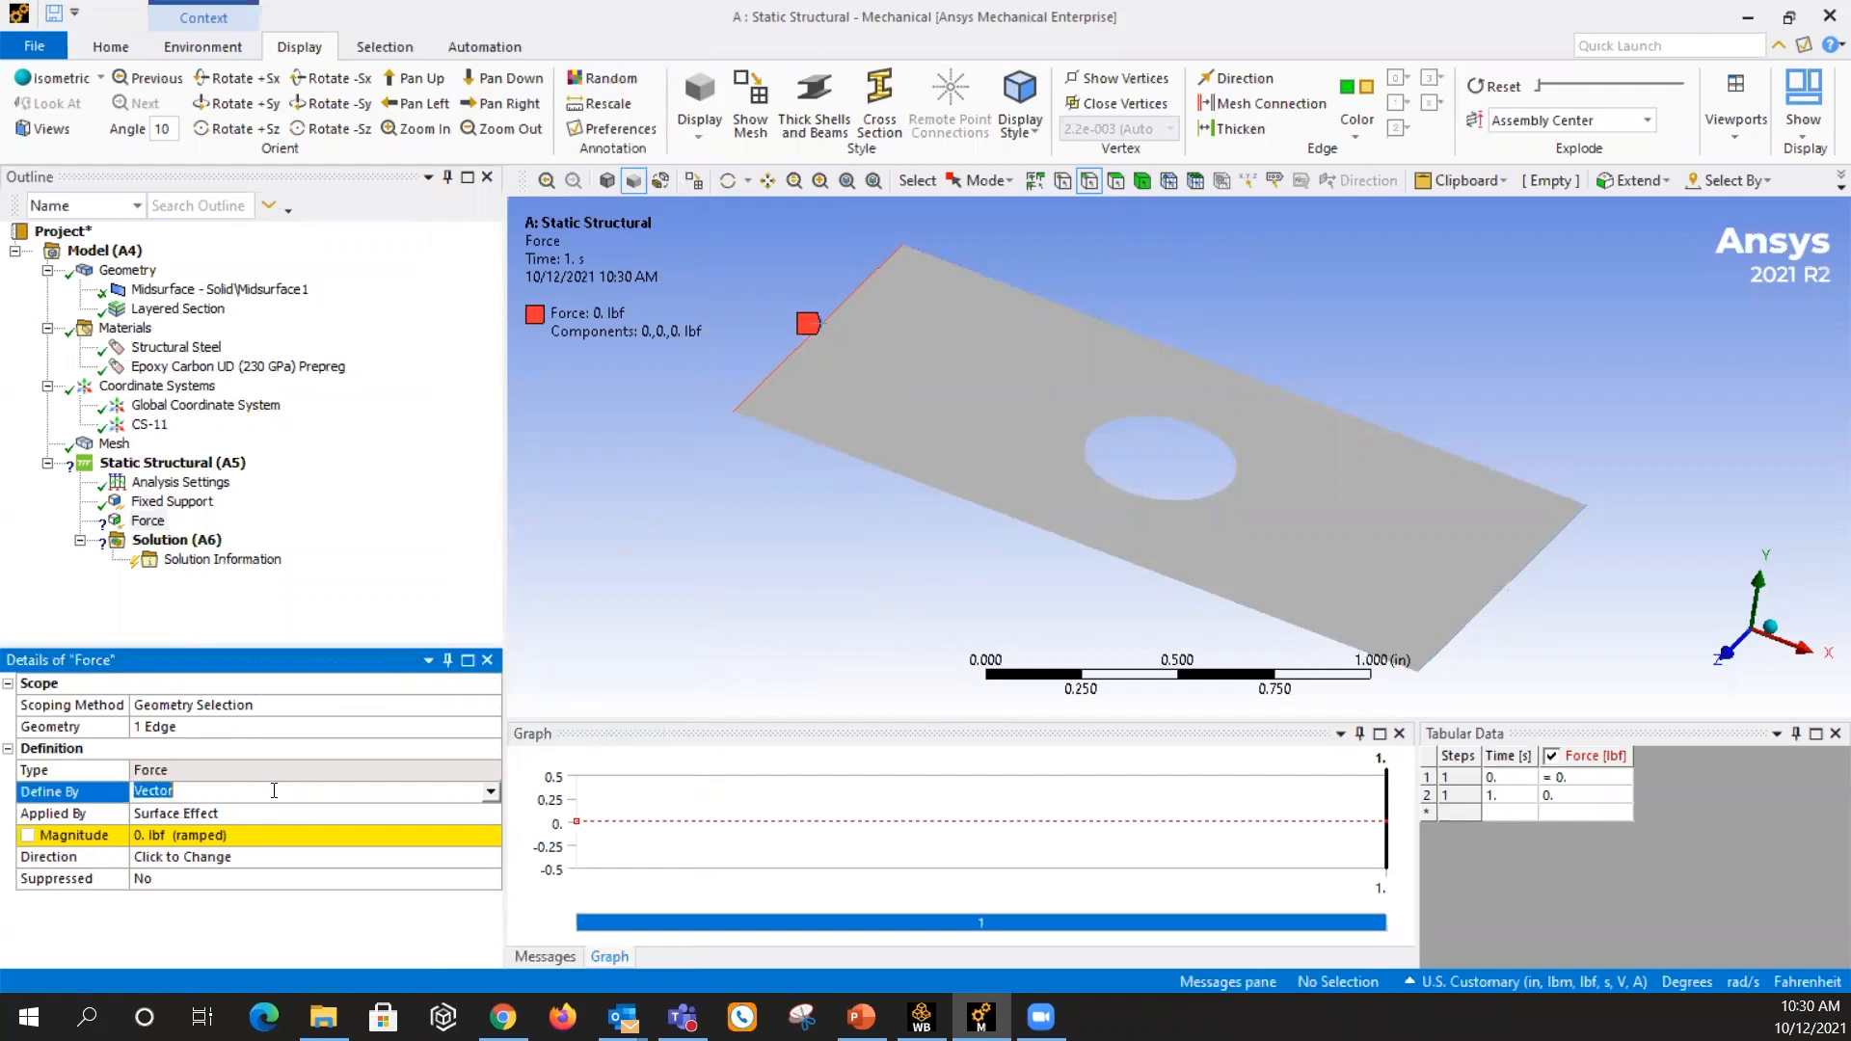
left_click(493, 796)
left_click(380, 819)
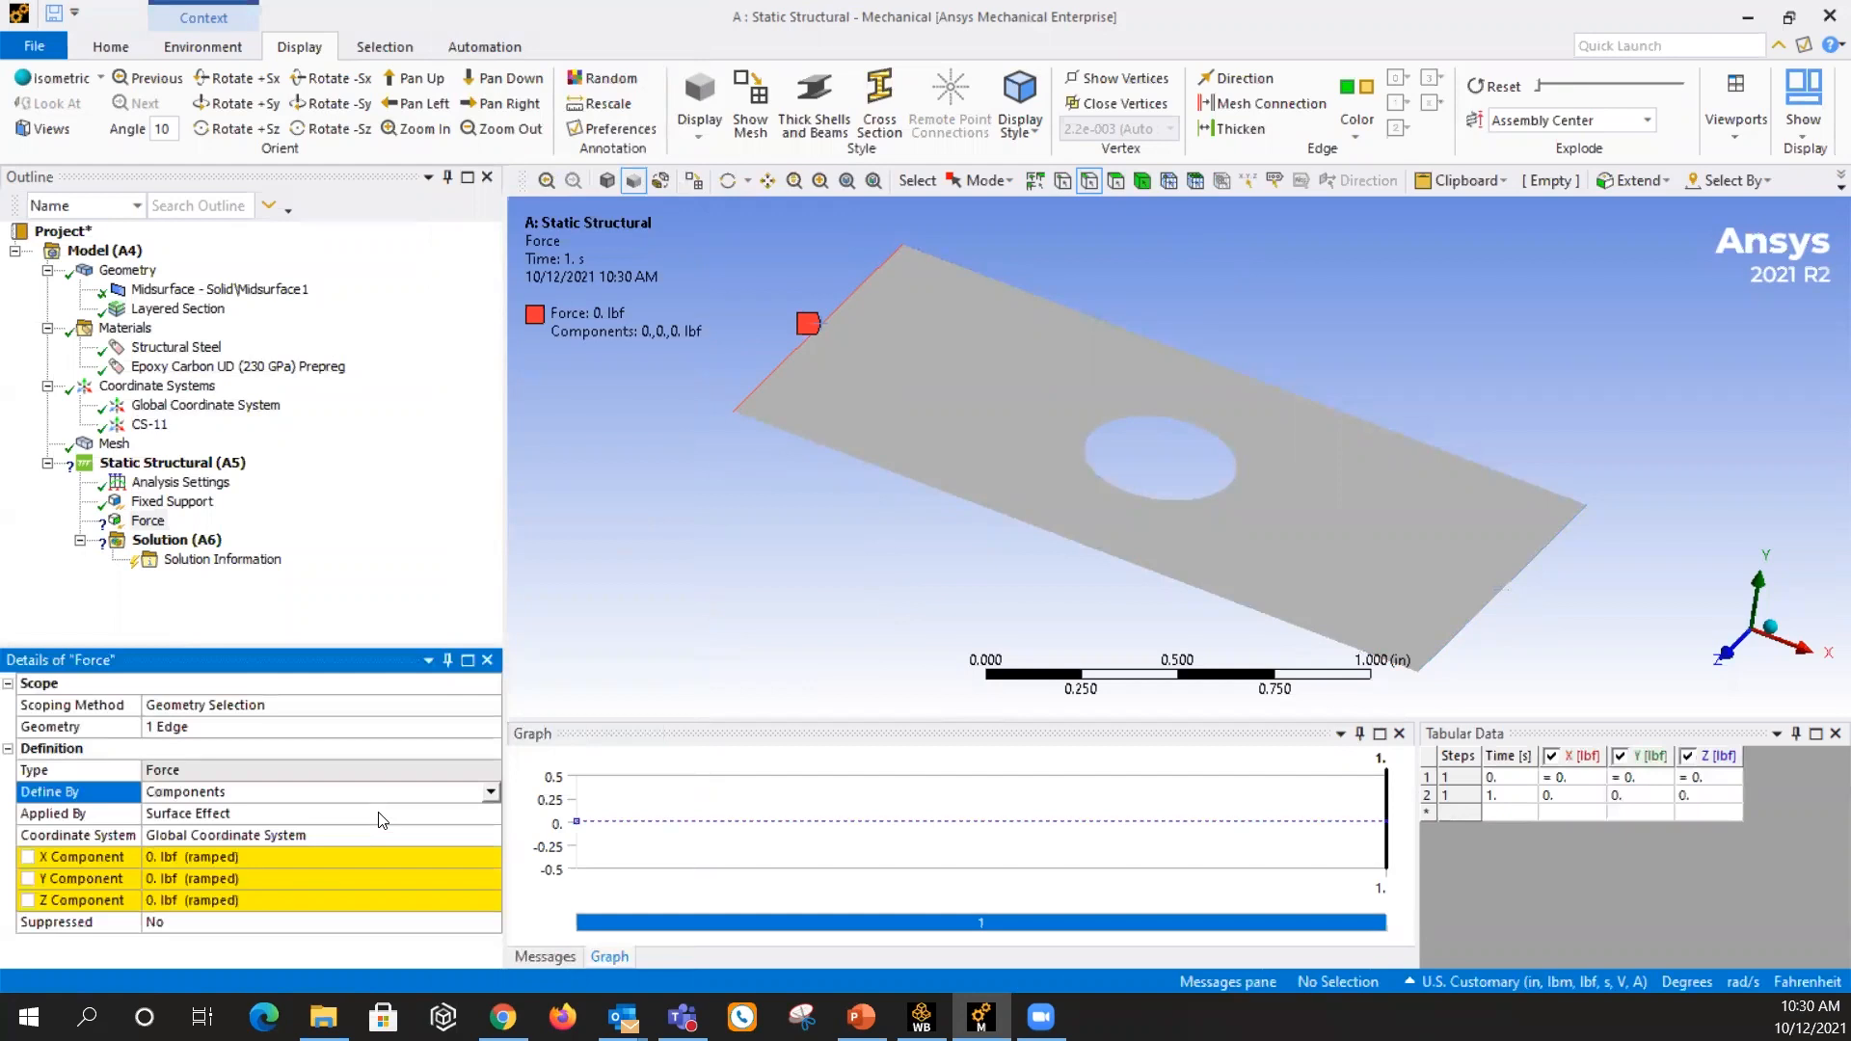
left_click(265, 855)
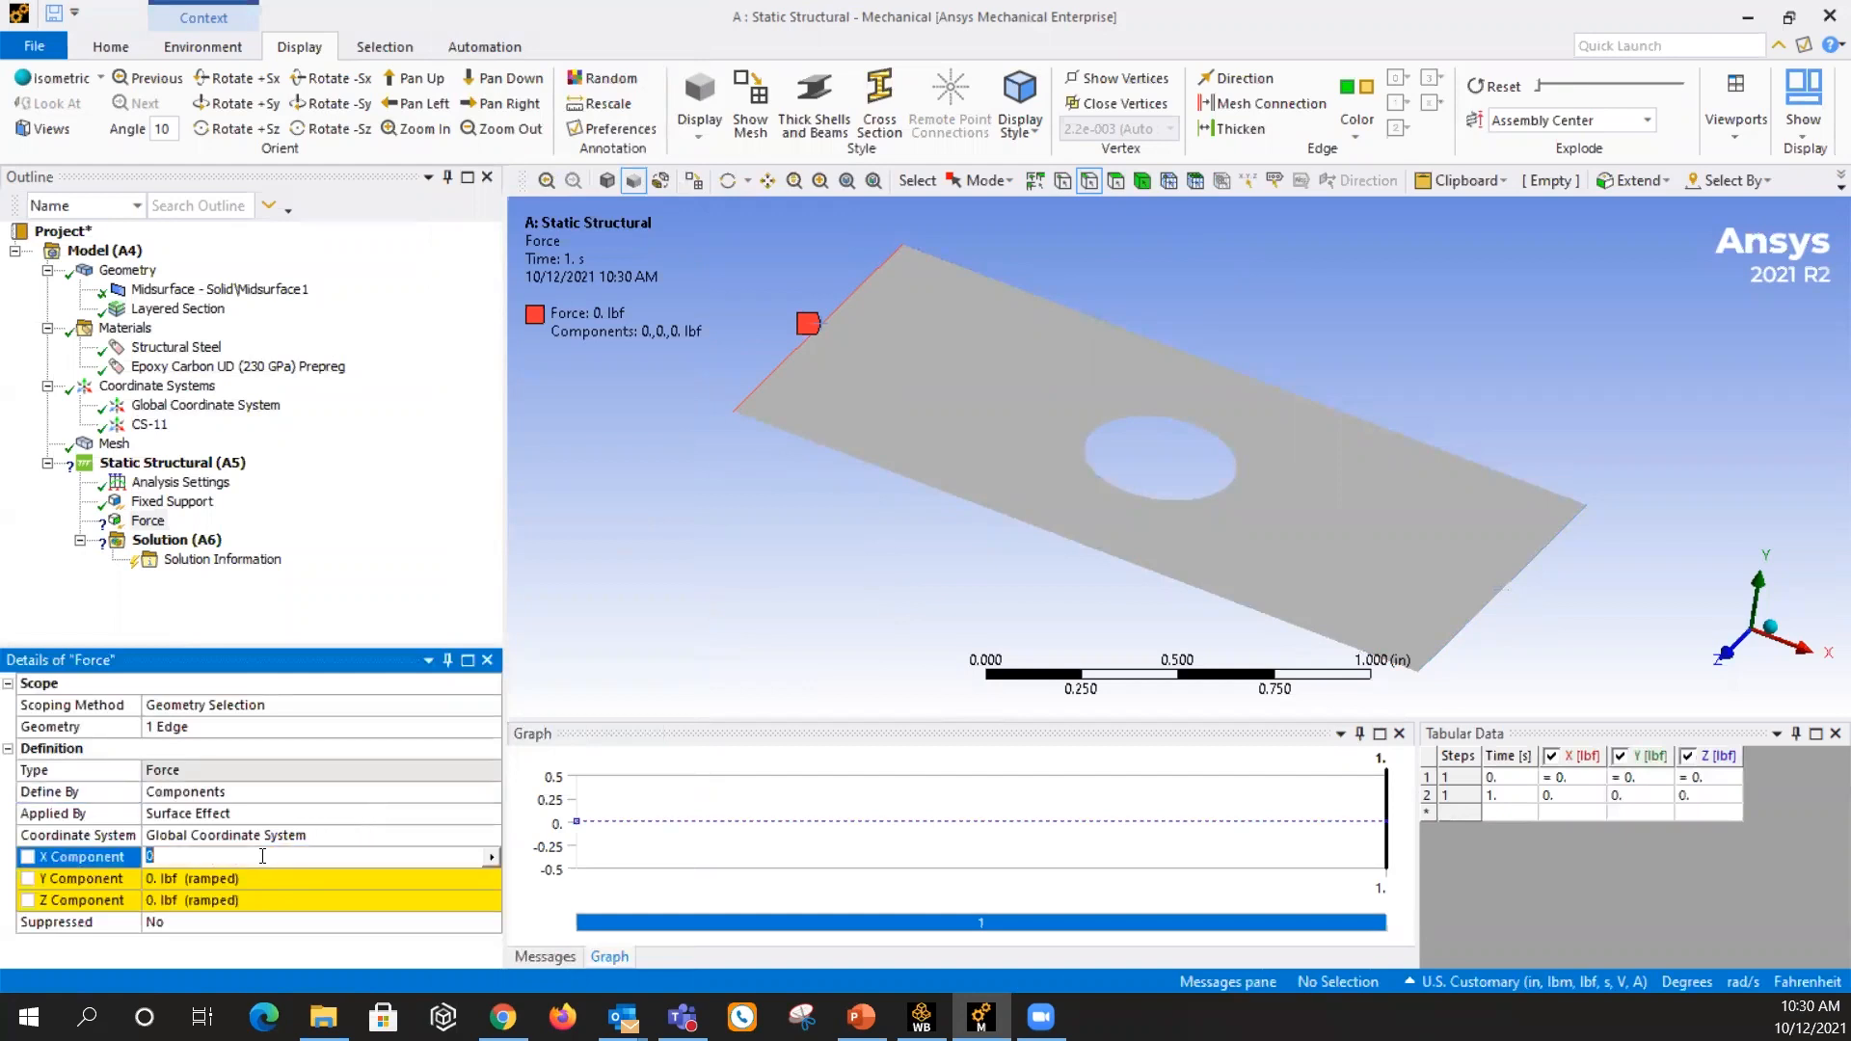
type("-1000")
key("Return")
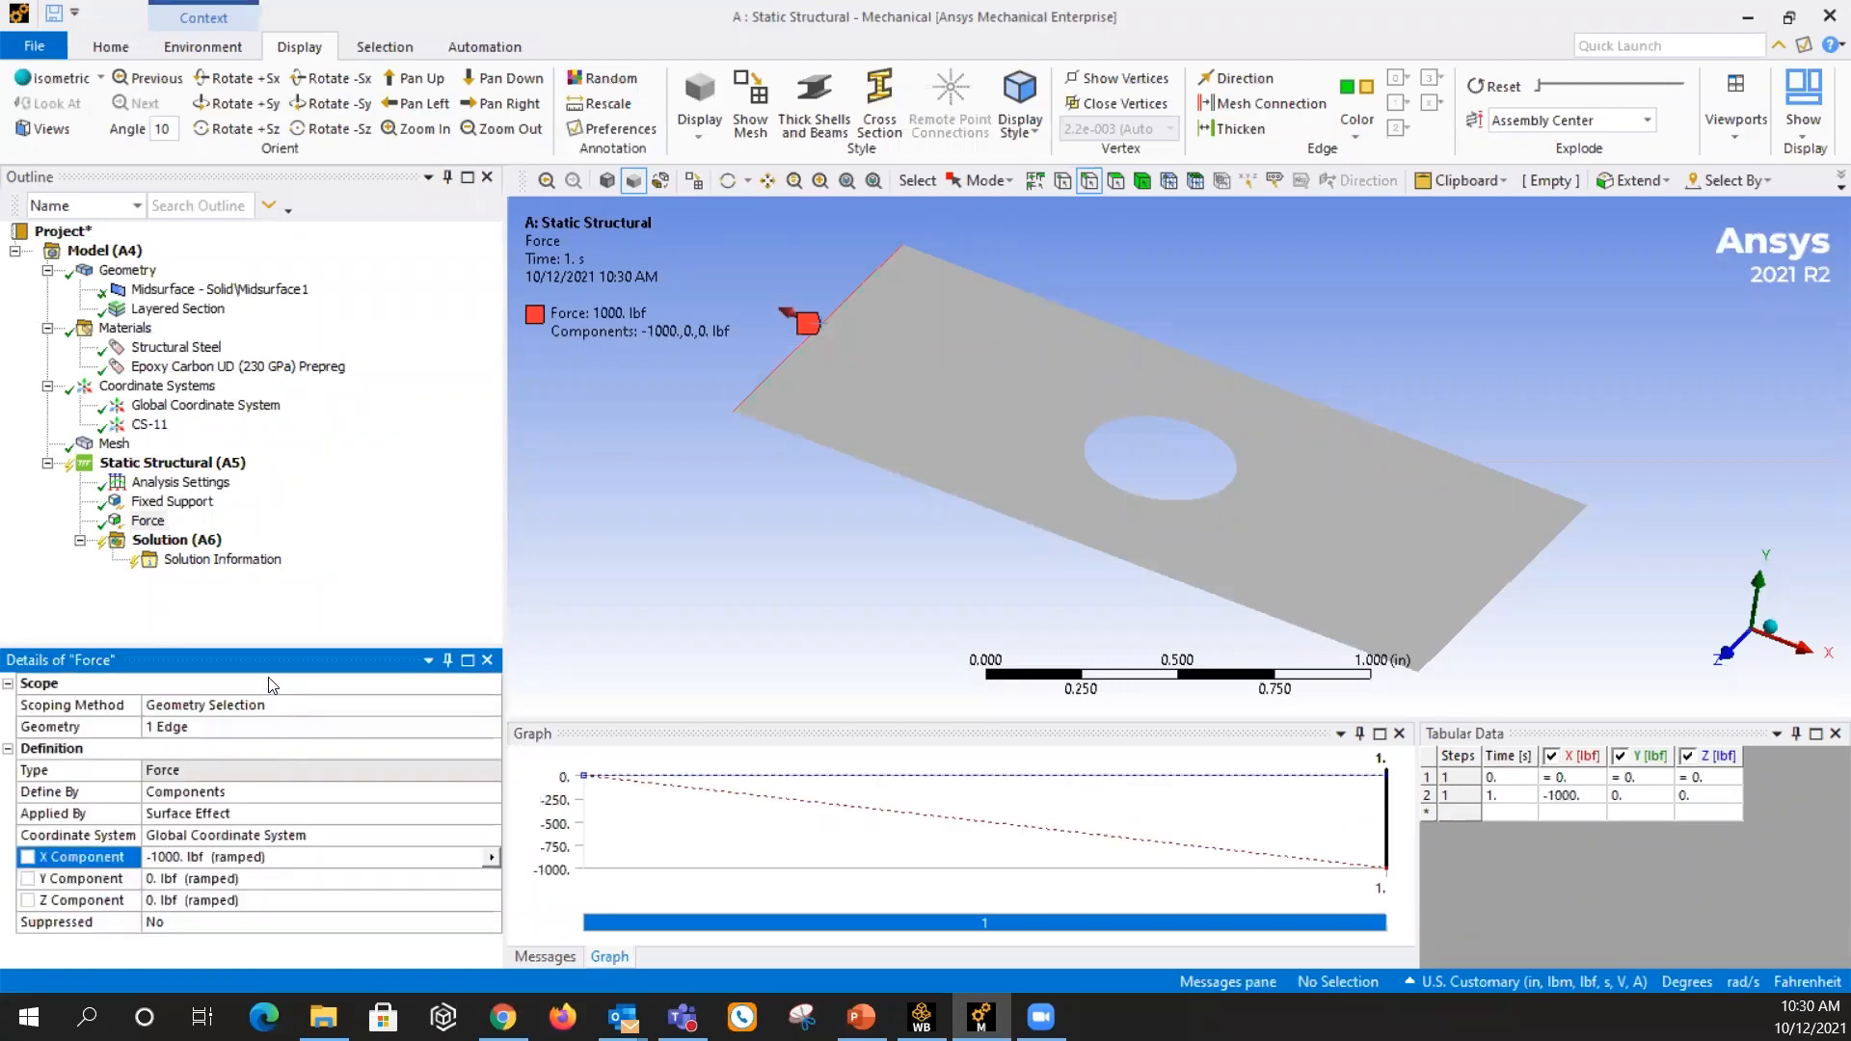
Add Total Deformation and Maximum Principal Stress results to the solution
right_click(189, 543)
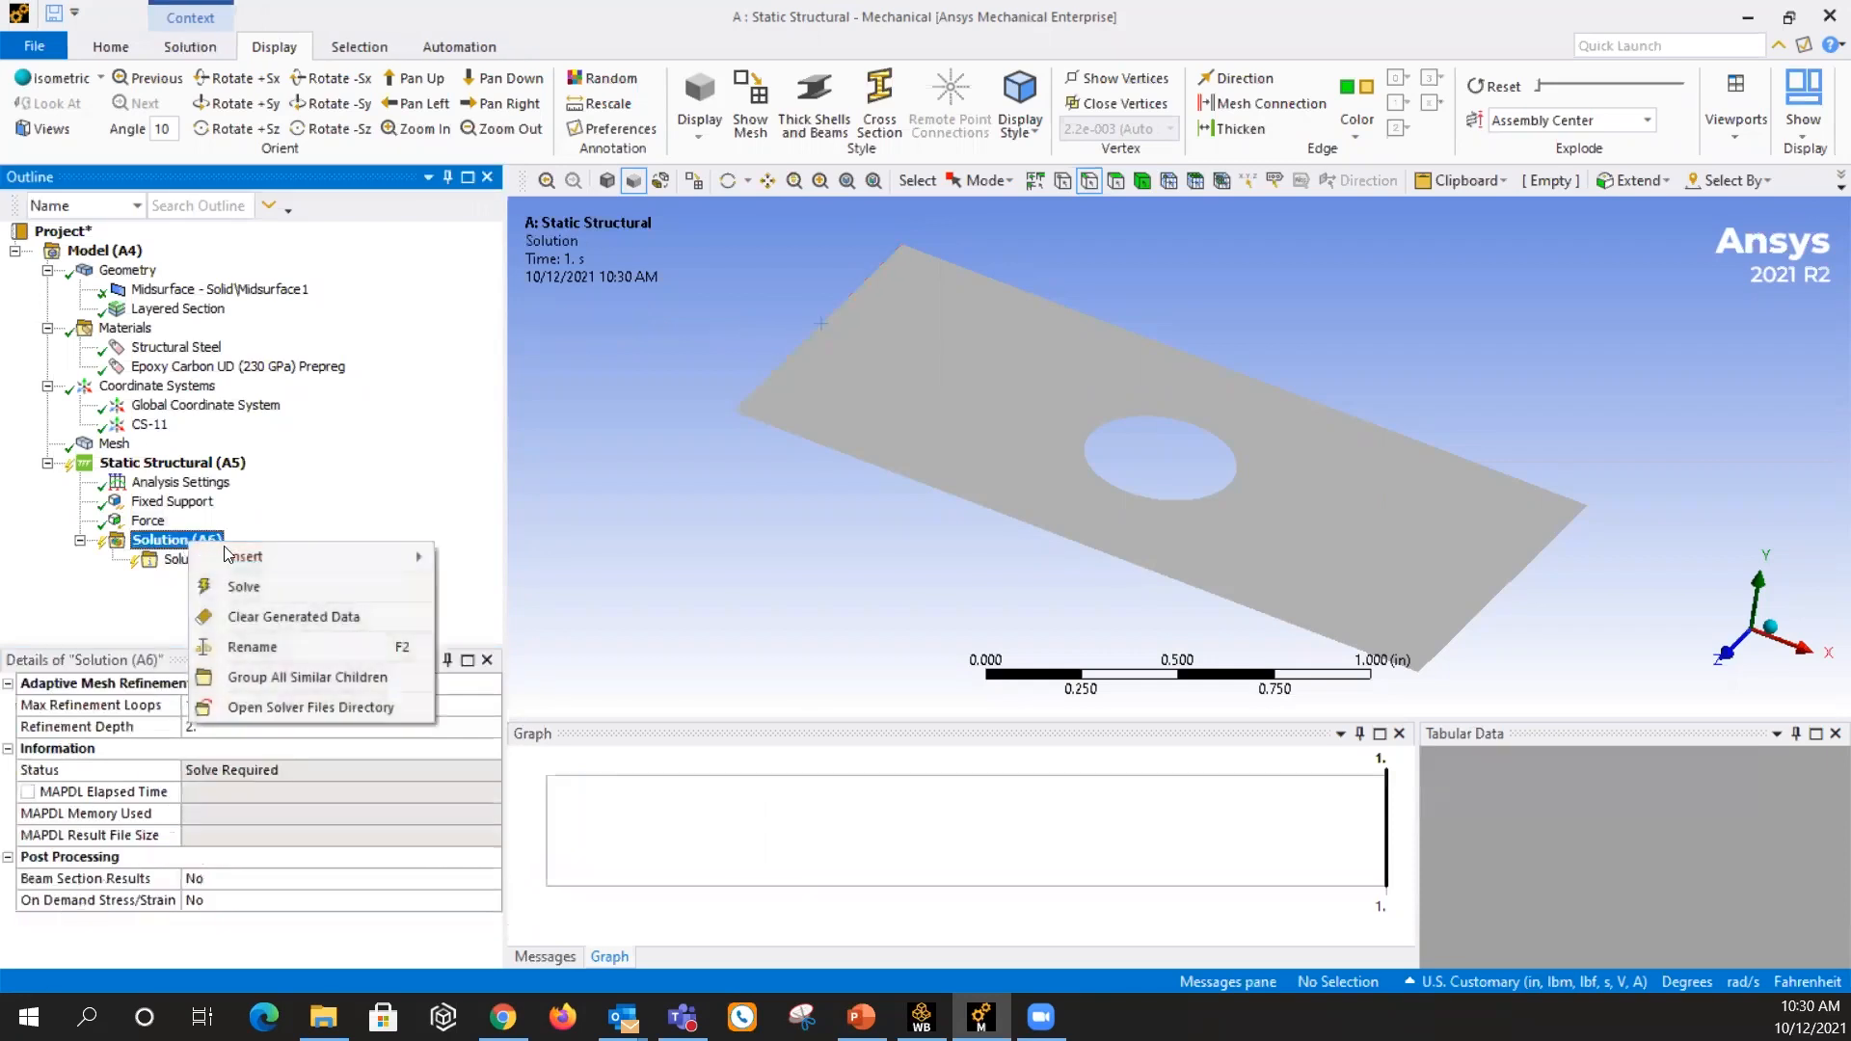
mouse_move(232, 556)
mouse_move(525, 513)
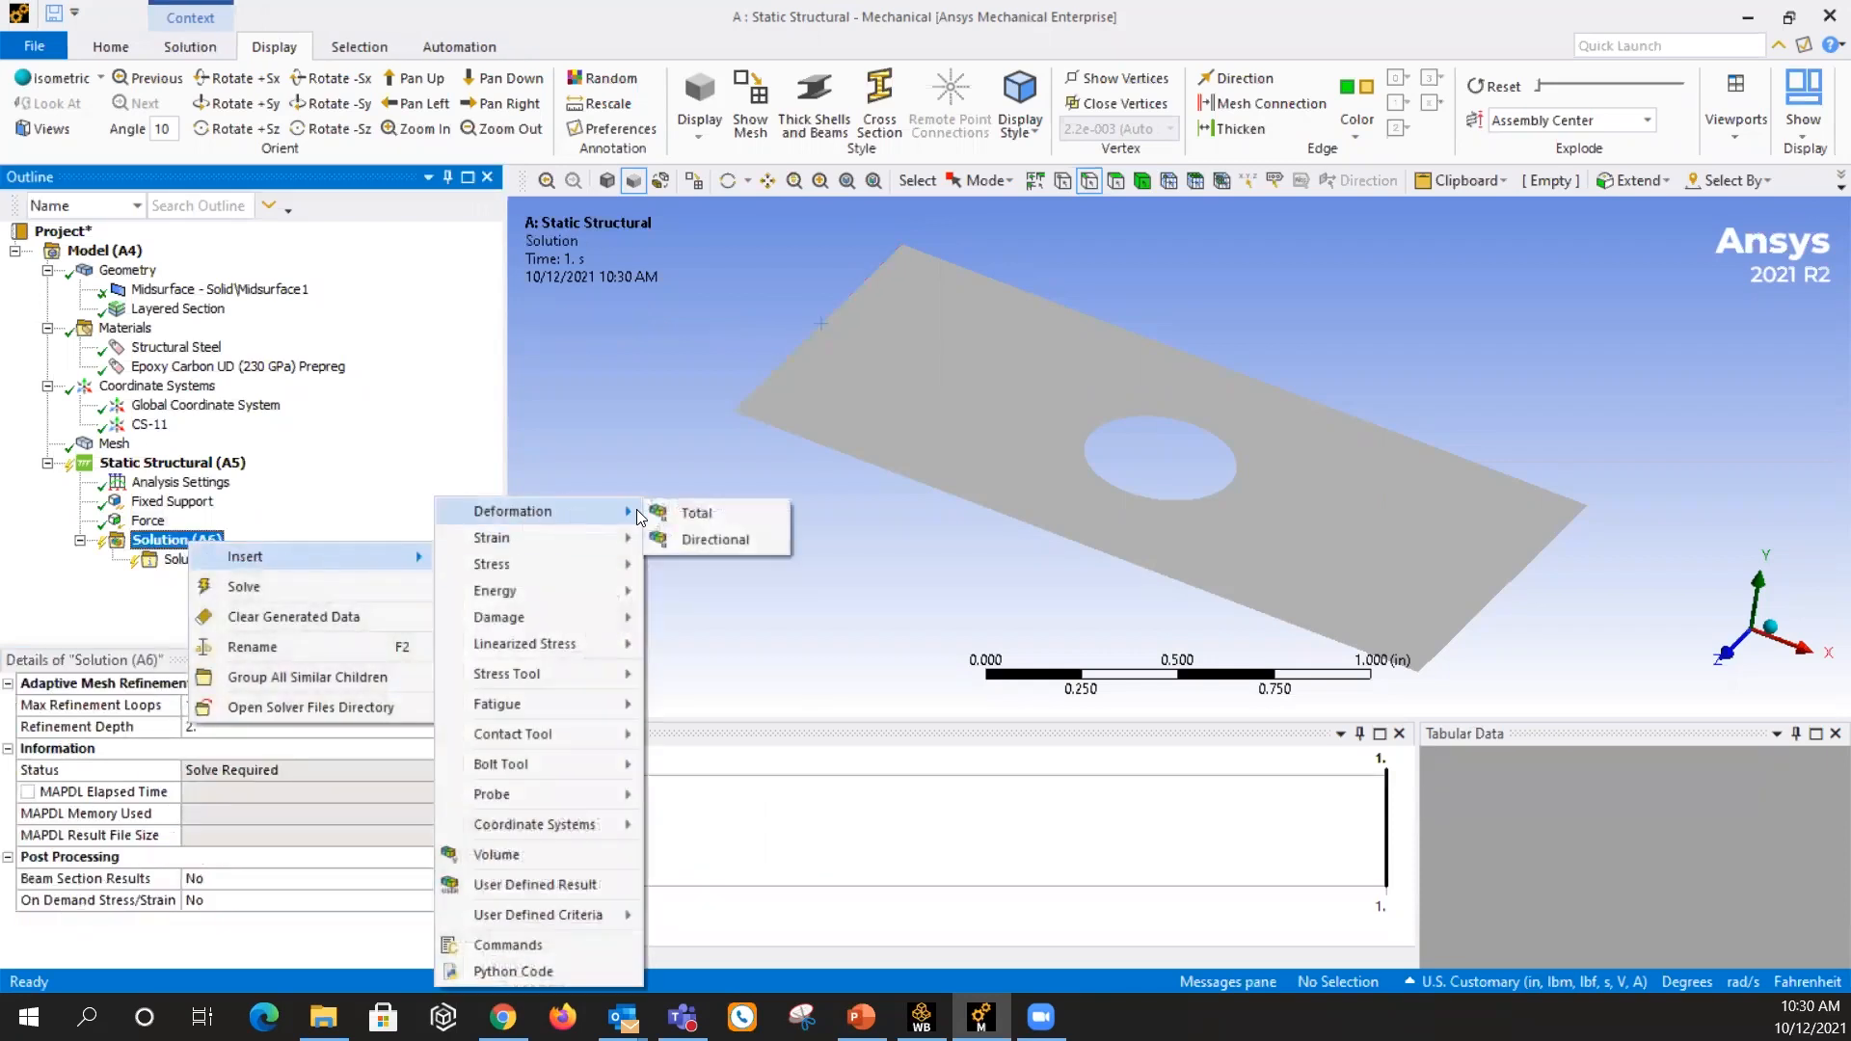
left_click(710, 507)
right_click(199, 543)
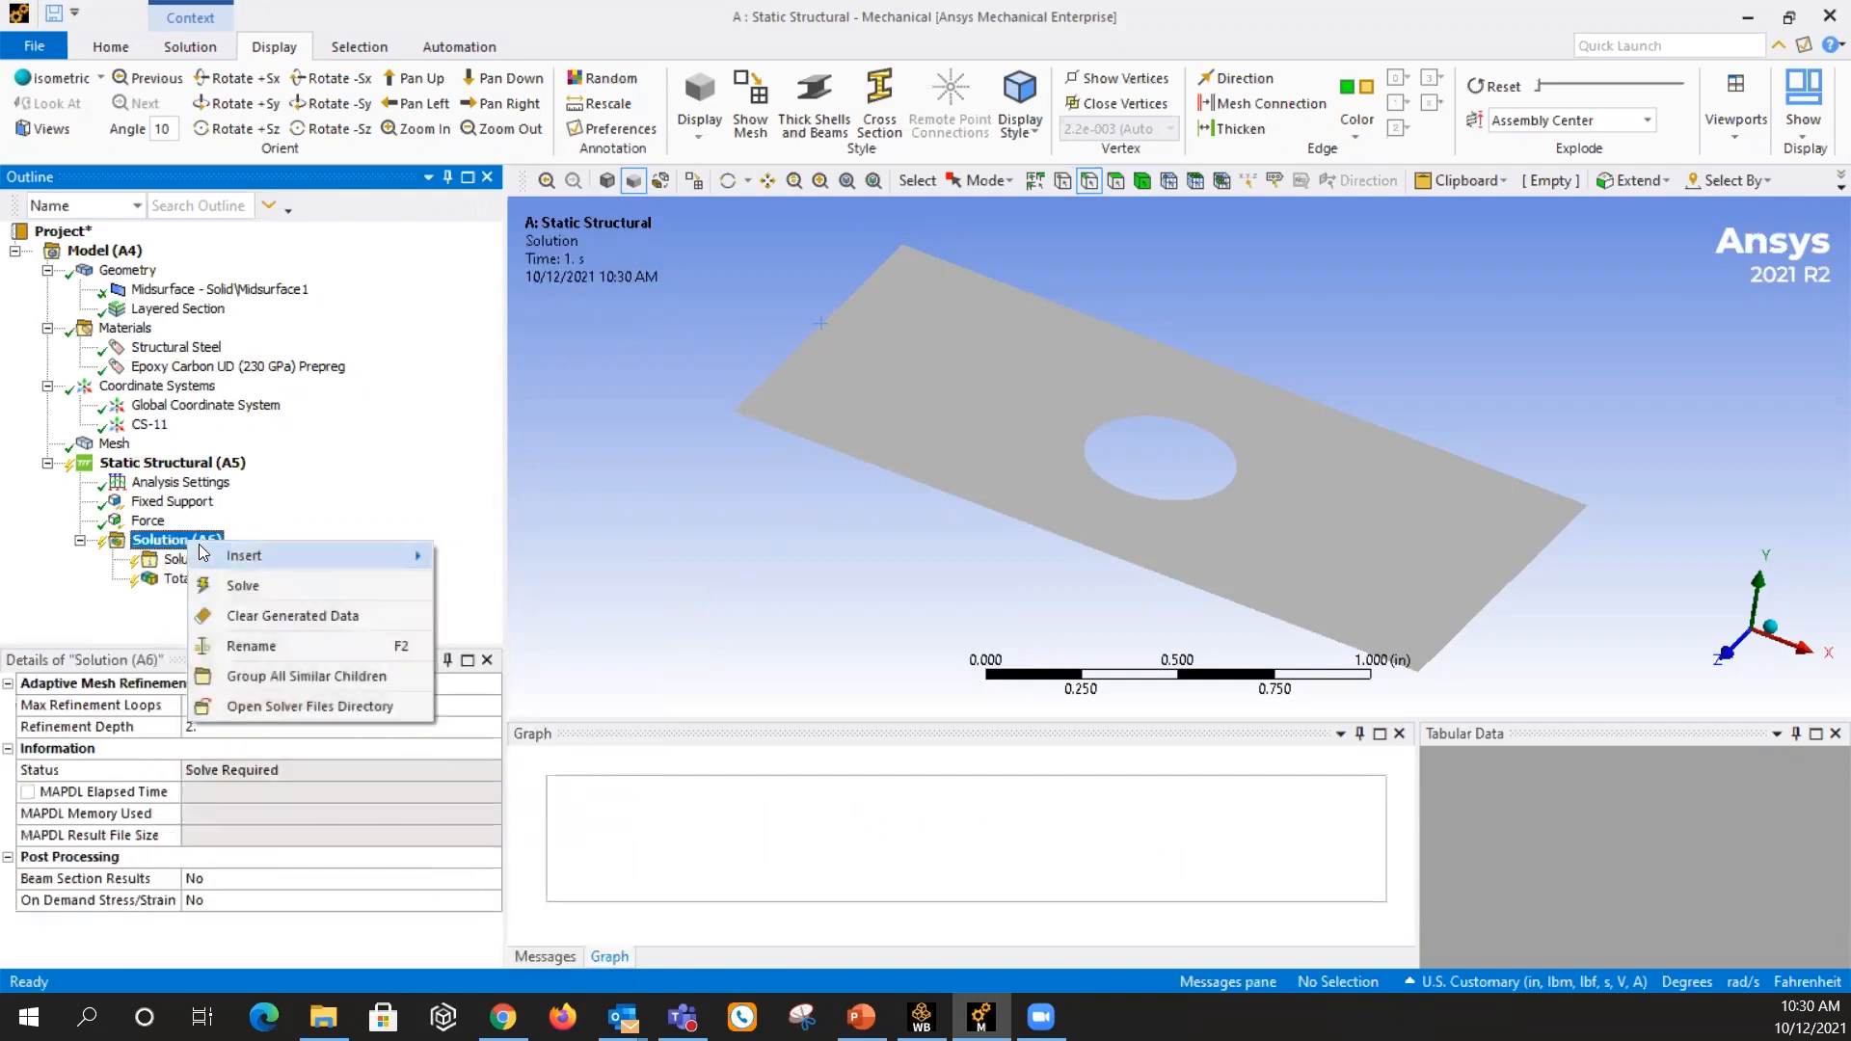
mouse_move(307, 557)
mouse_move(532, 561)
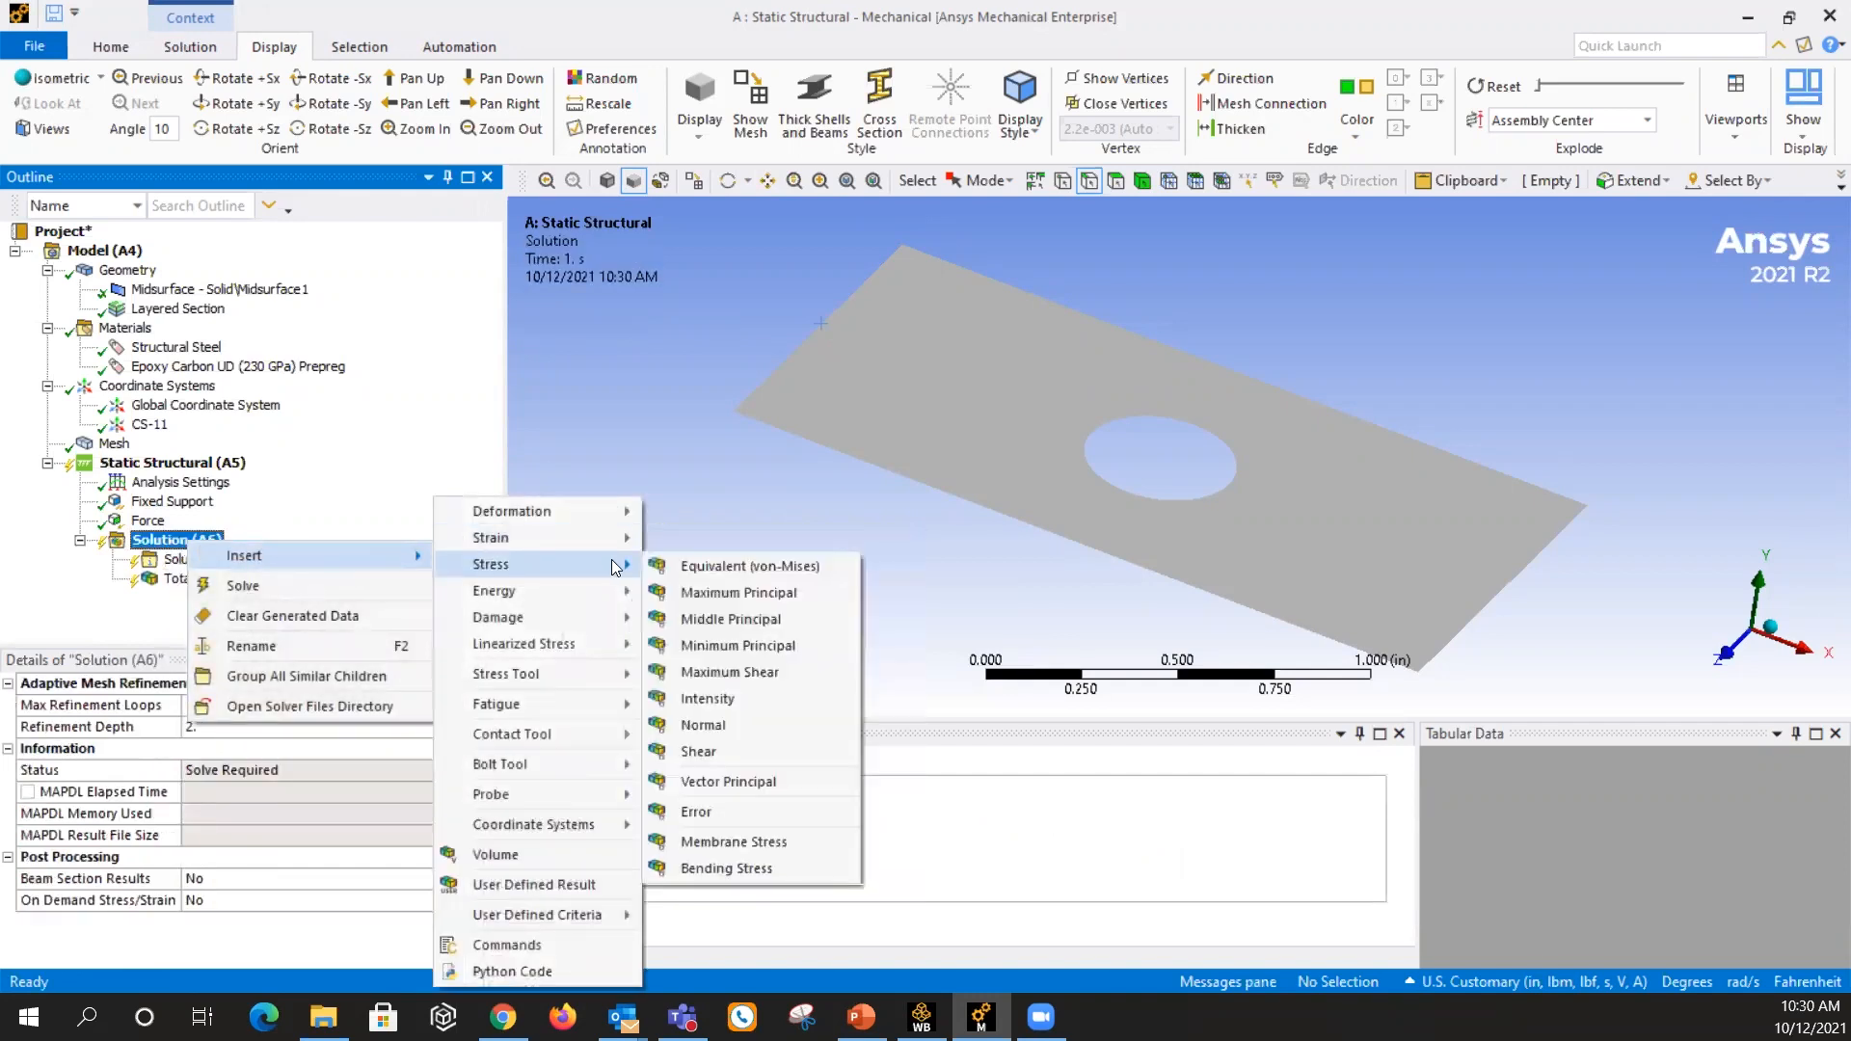
left_click(789, 595)
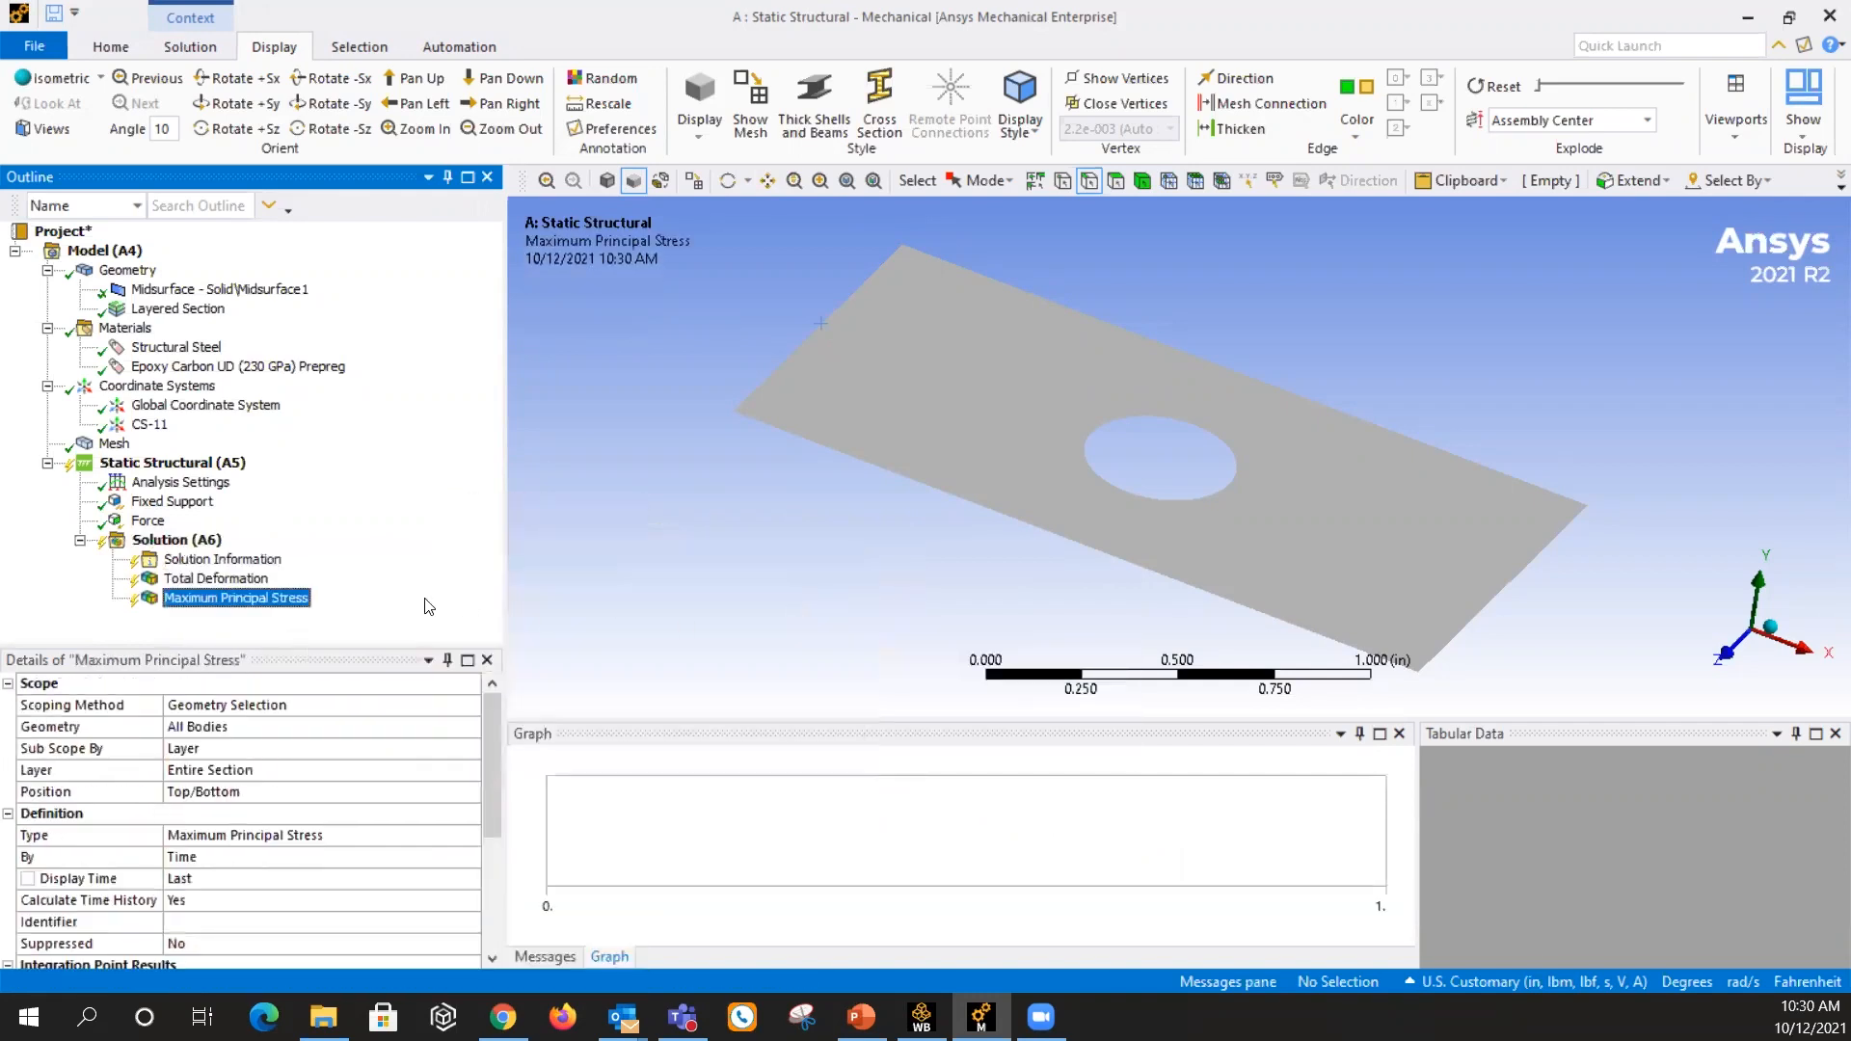
Add the Fiber Tensile Failure Criterion damage result to the solution
right_click(189, 548)
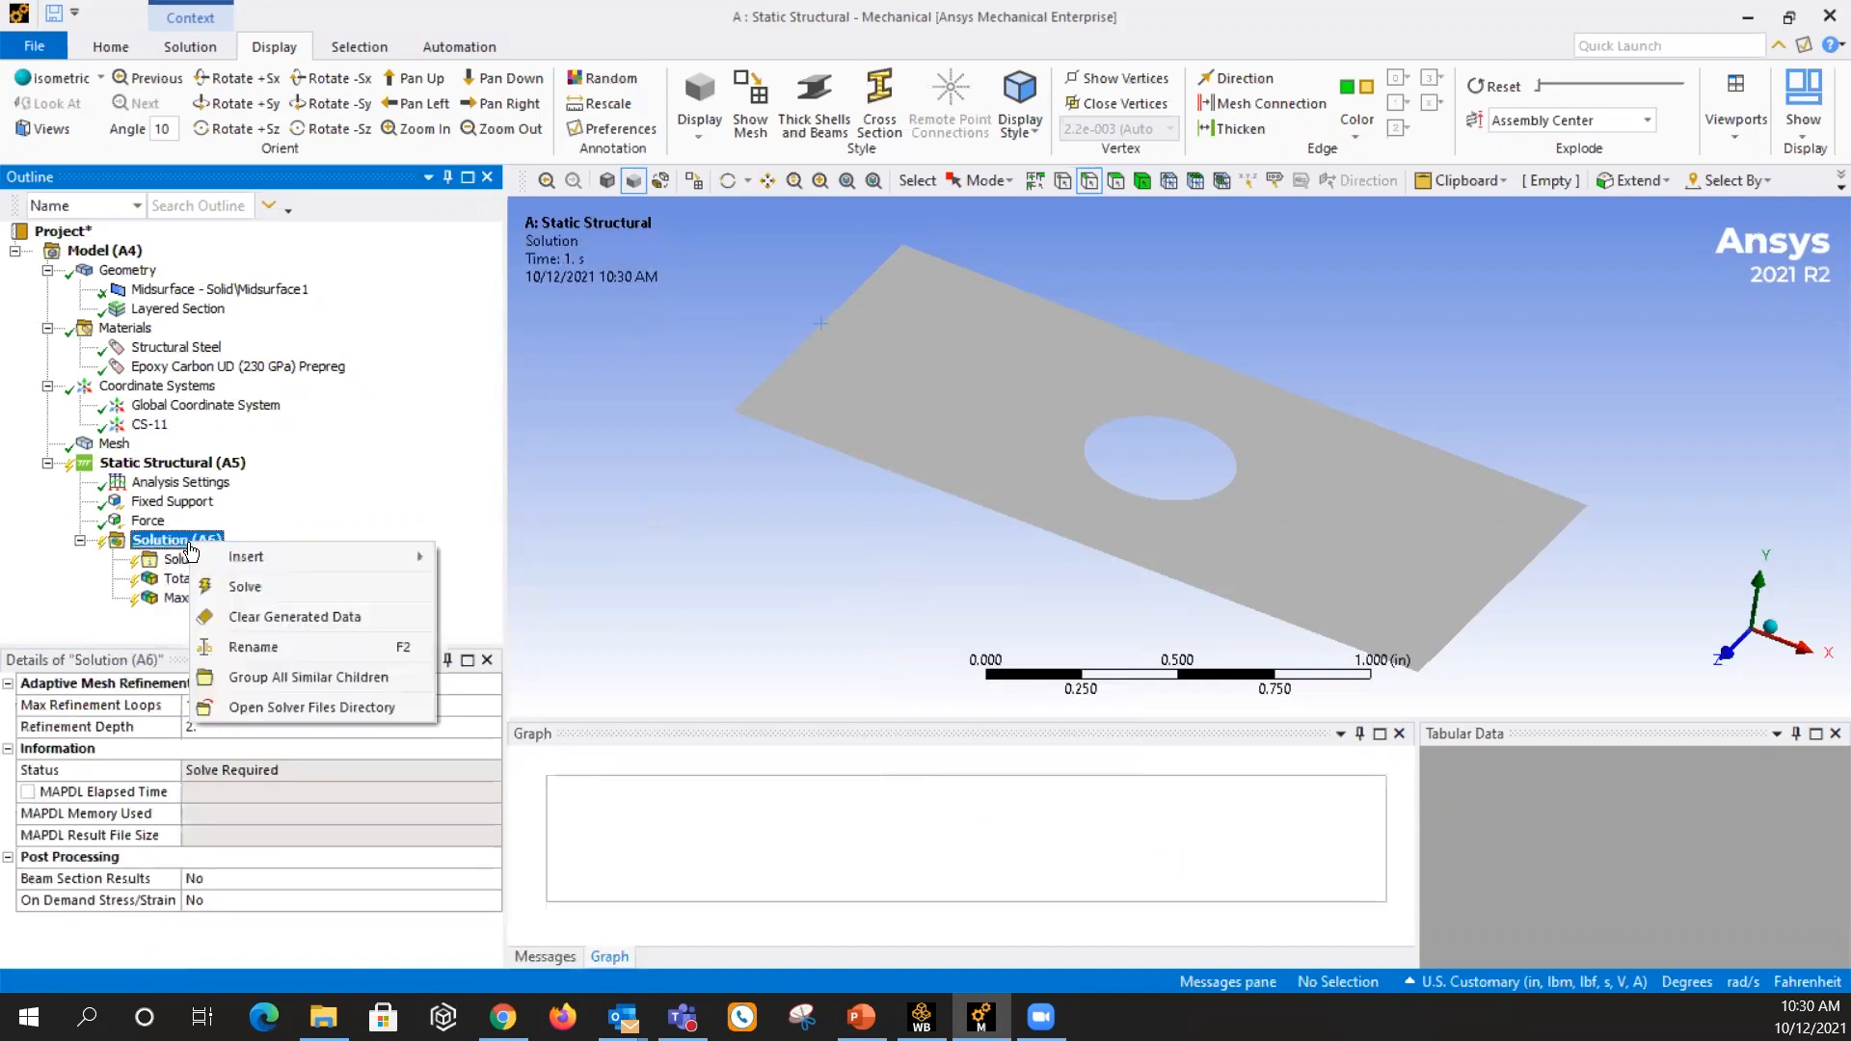
mouse_move(263, 558)
mouse_move(555, 625)
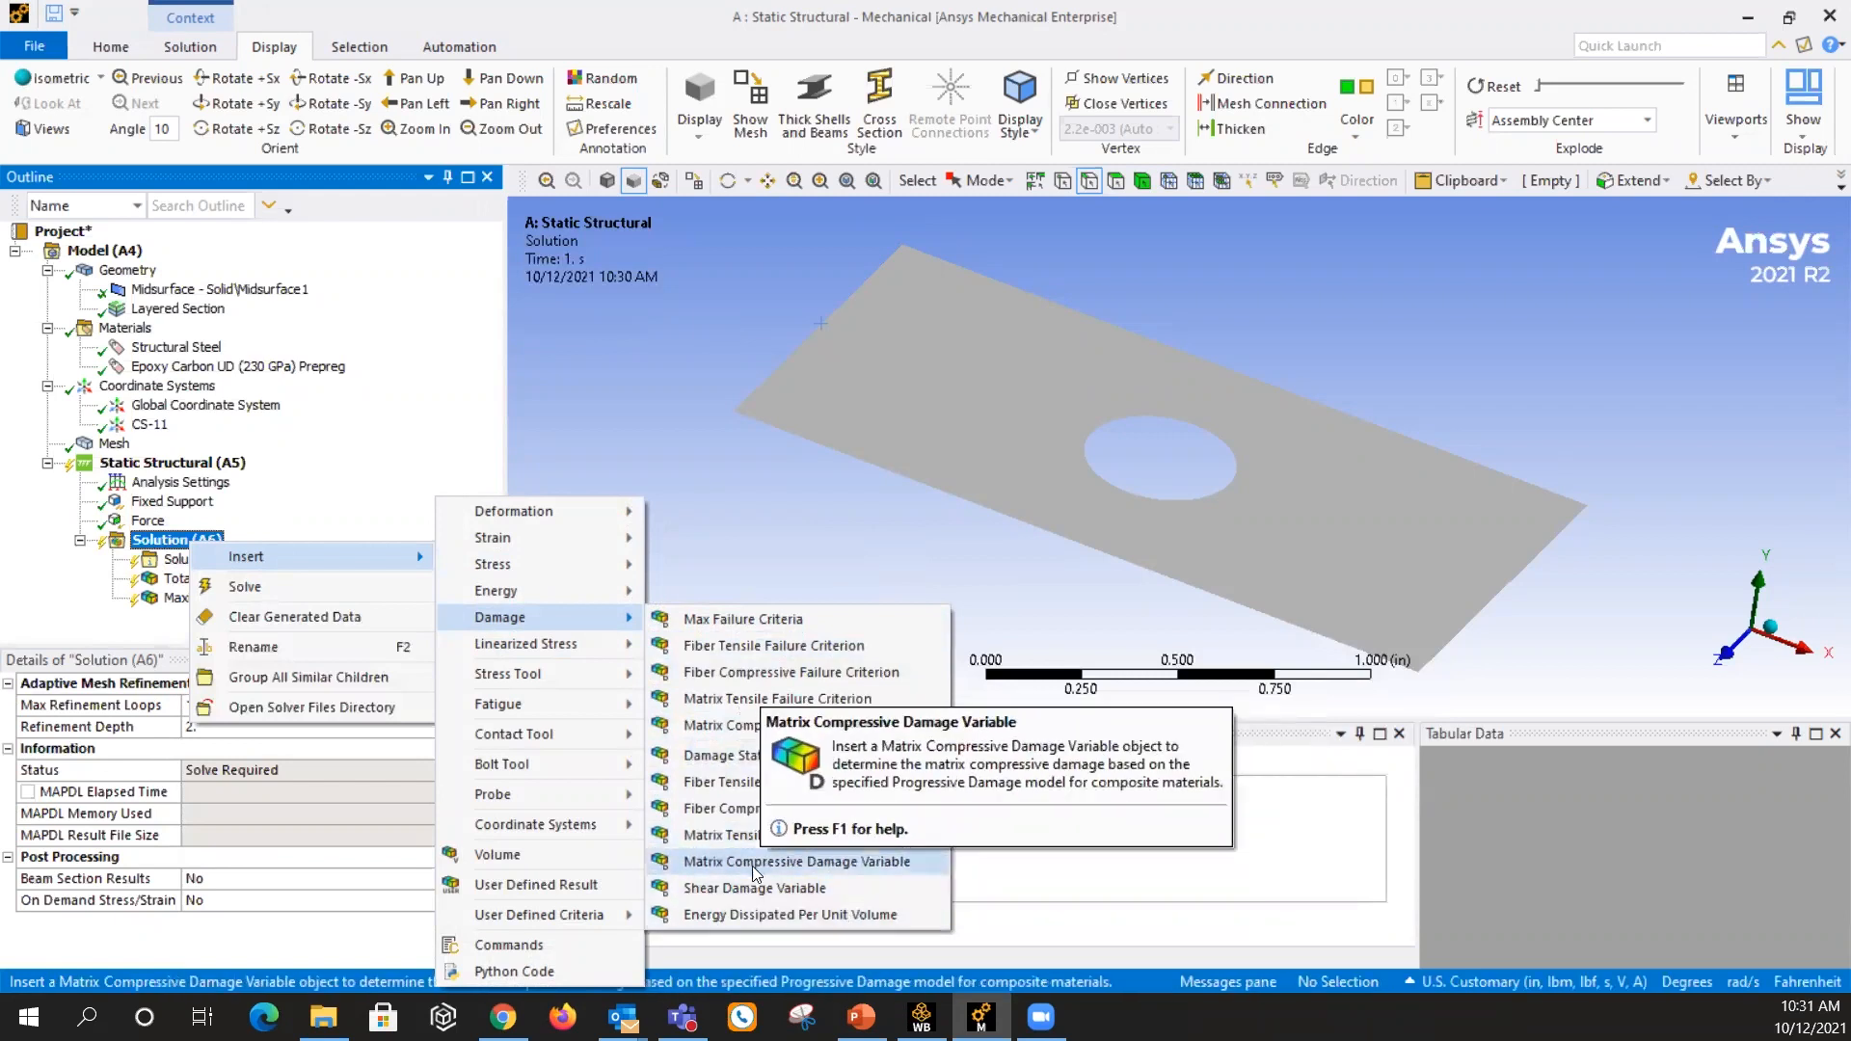
mouse_move(566, 906)
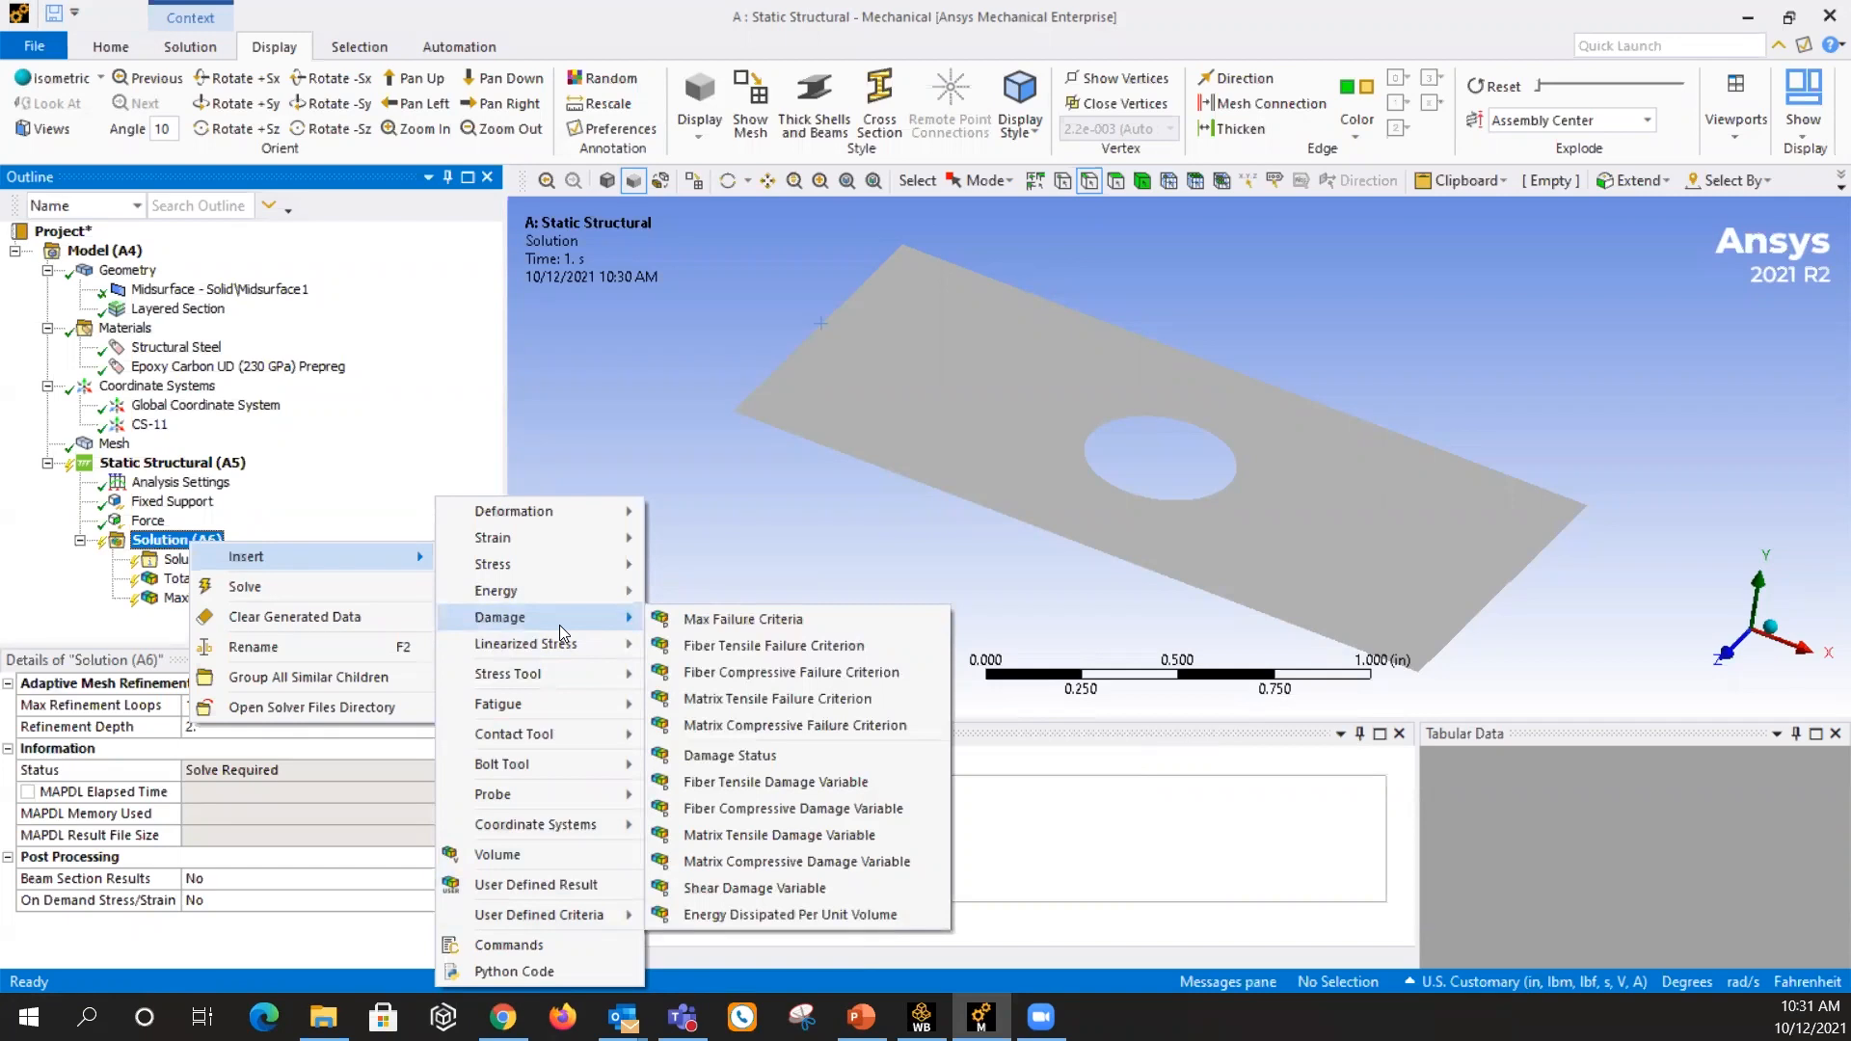
left_click(833, 645)
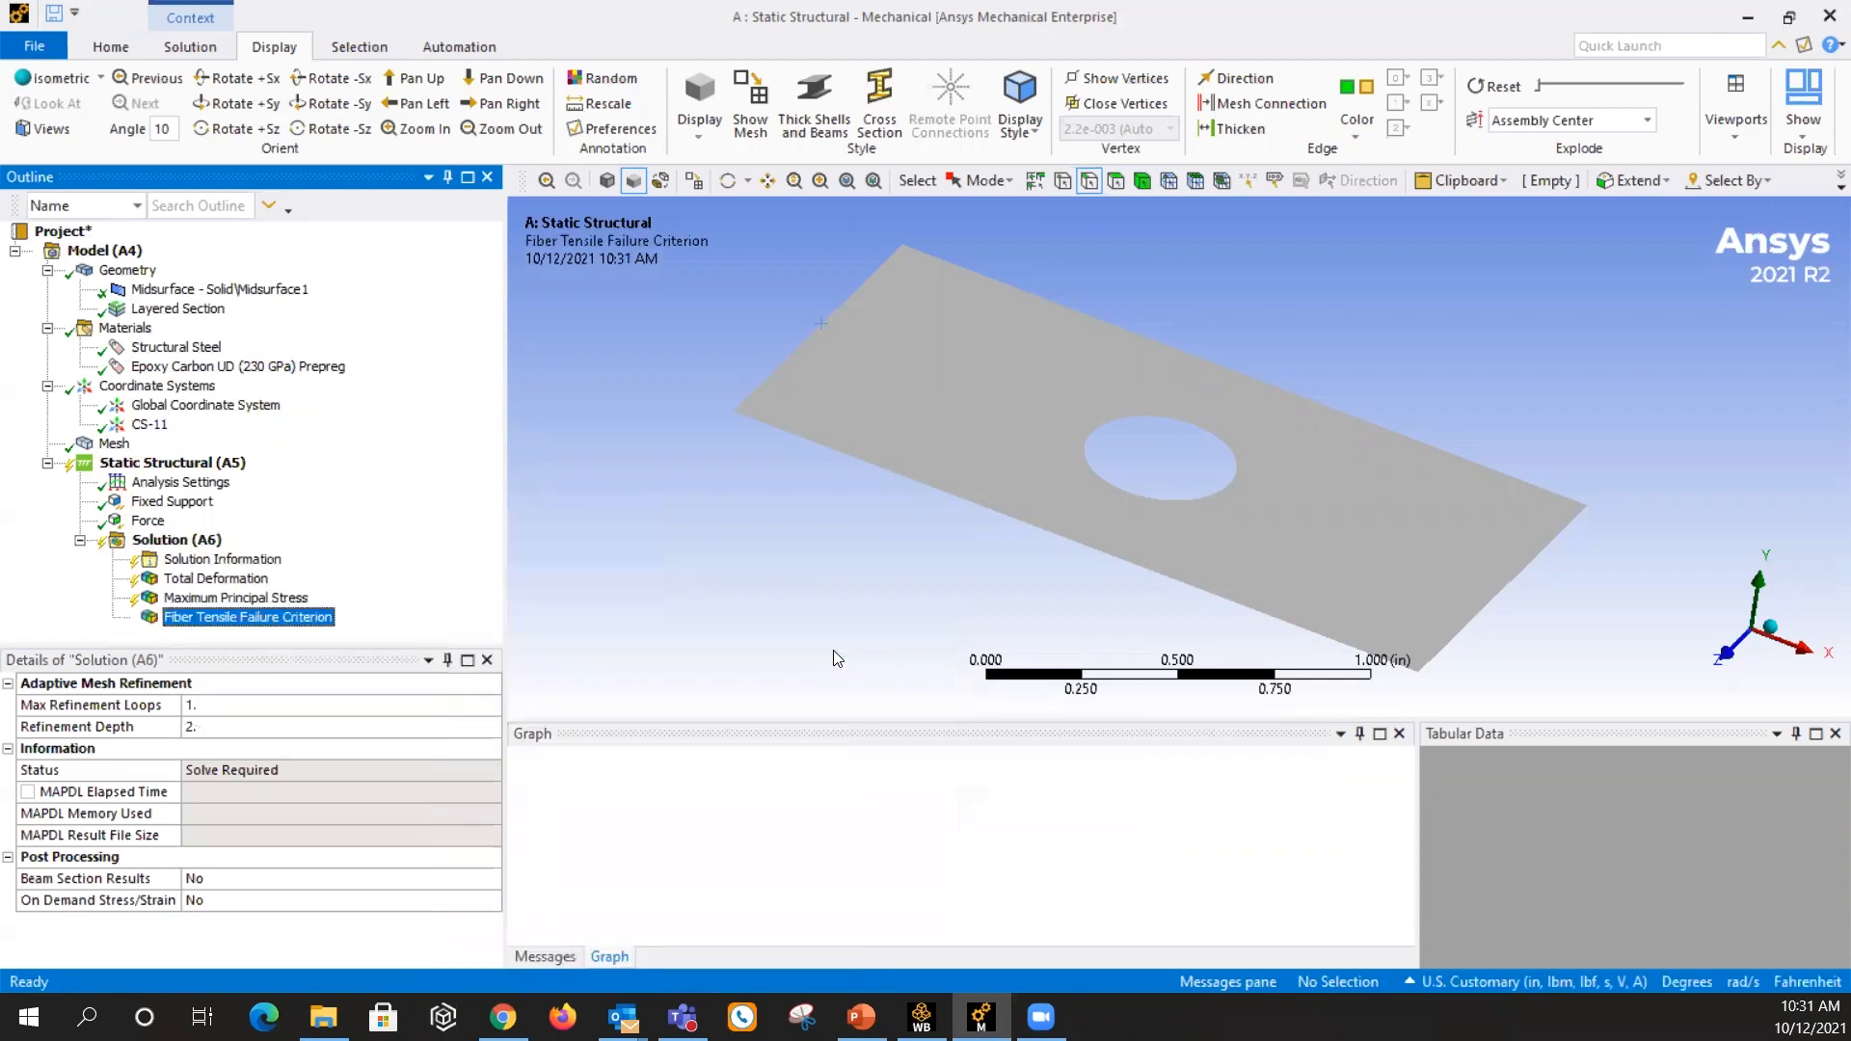
Solve the static structural analysis and examine the Total Deformation contour on the plate
left_click(174, 541)
right_click(173, 541)
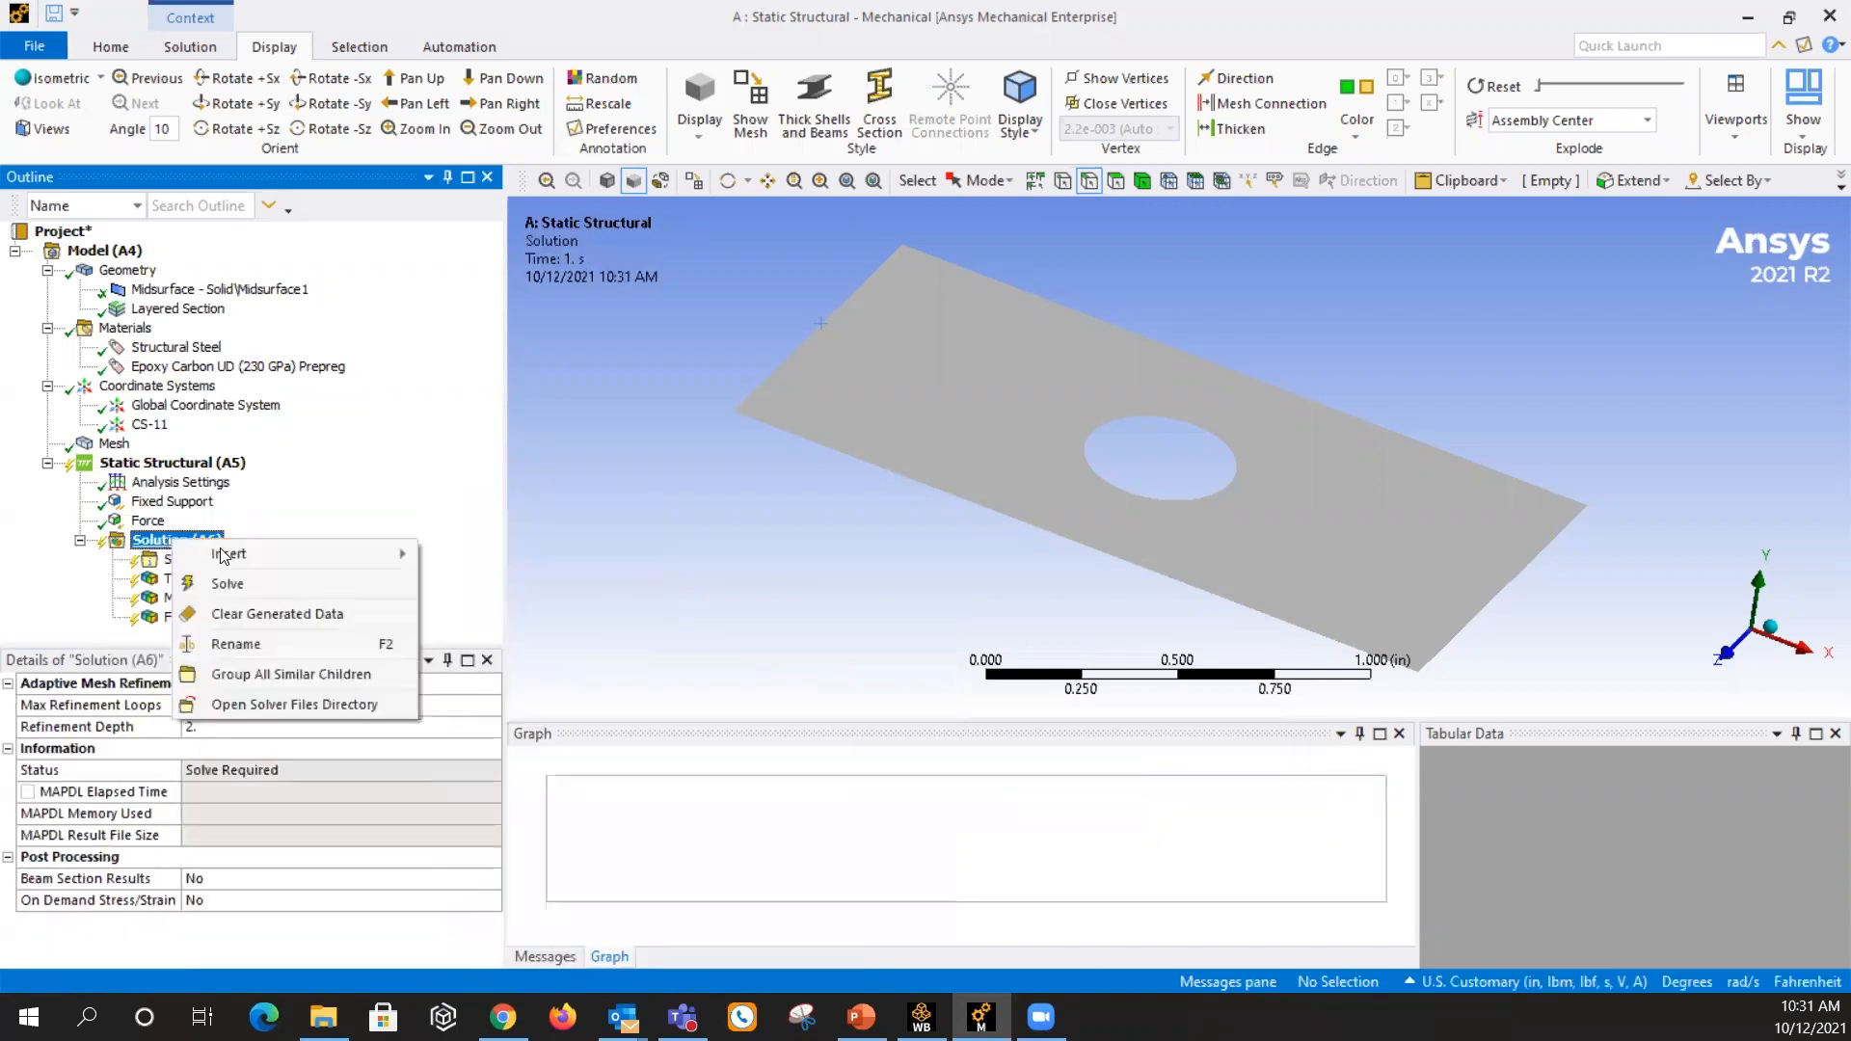
left_click(324, 581)
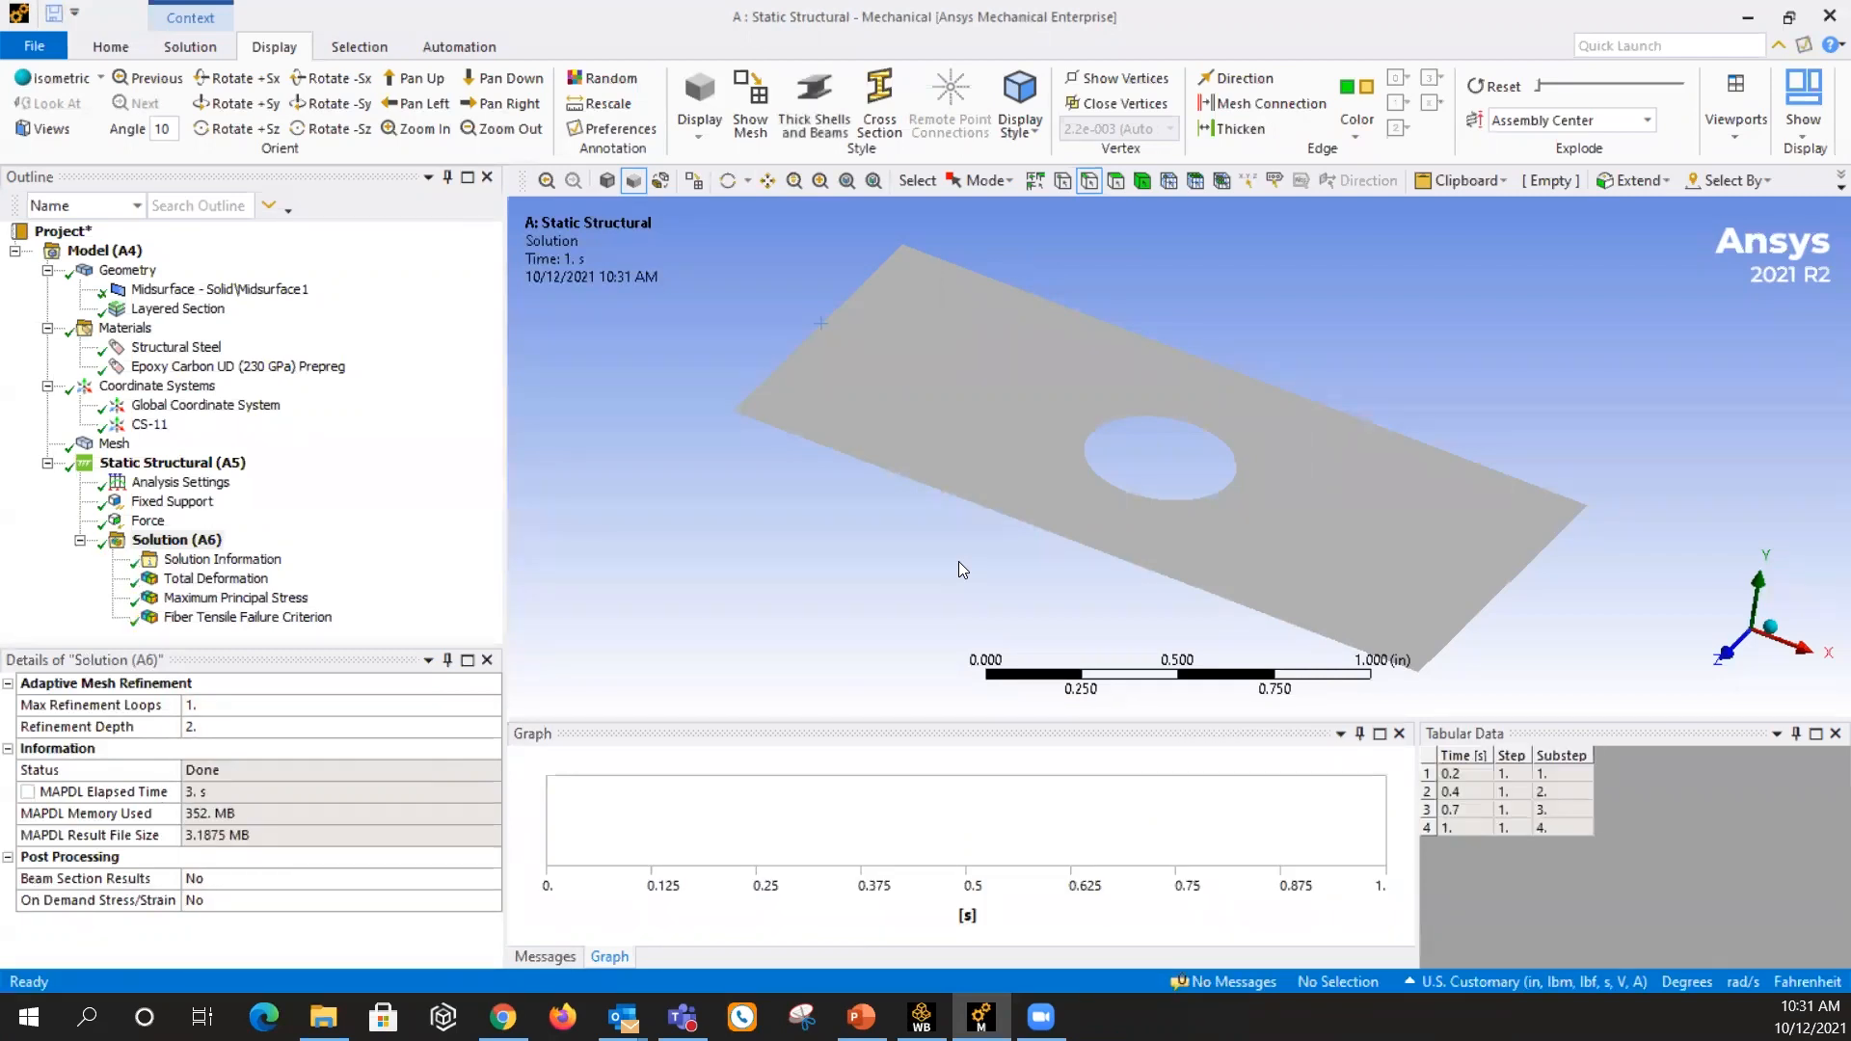
left_click(223, 578)
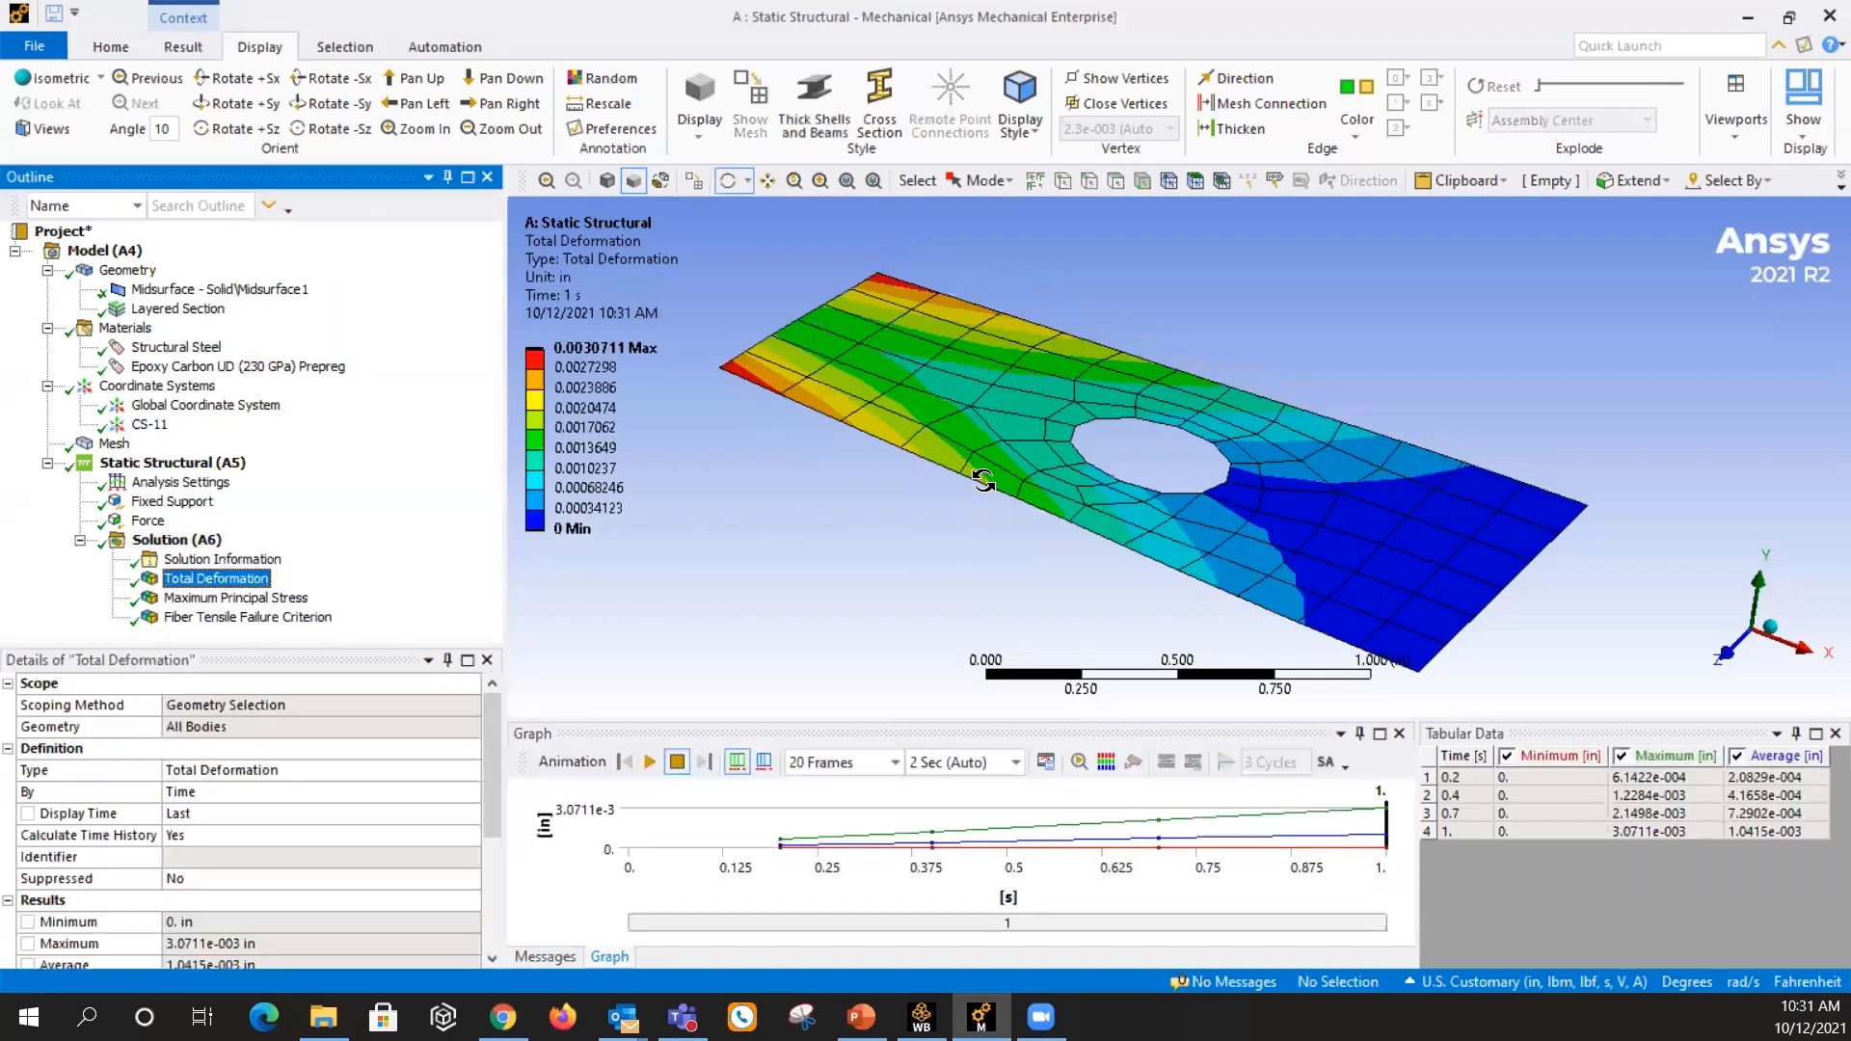
left_click_drag(1067, 445, 1018, 460)
scroll(1024, 463, "up", 3)
scroll(1032, 464, "down", 7)
Set the Maximum Principal Stress result to layer 1 and re-evaluate all results
left_click(228, 599)
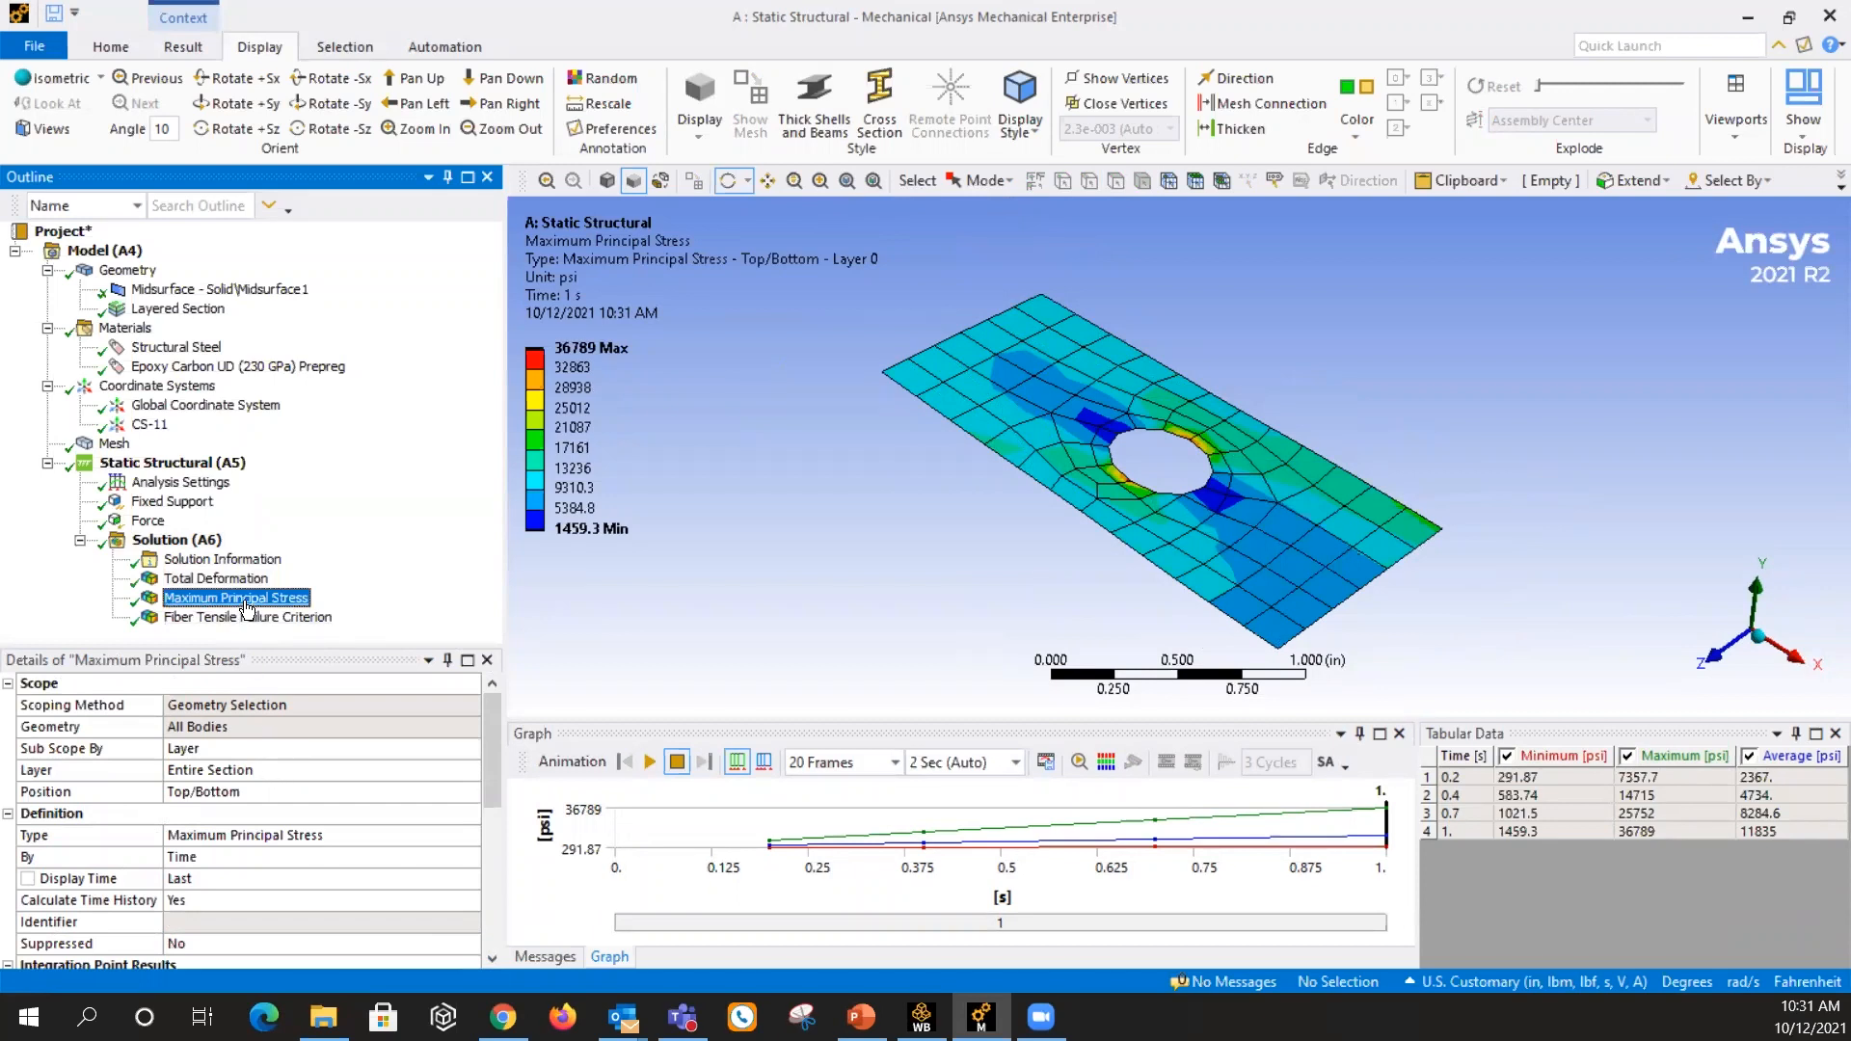
left_click(297, 770)
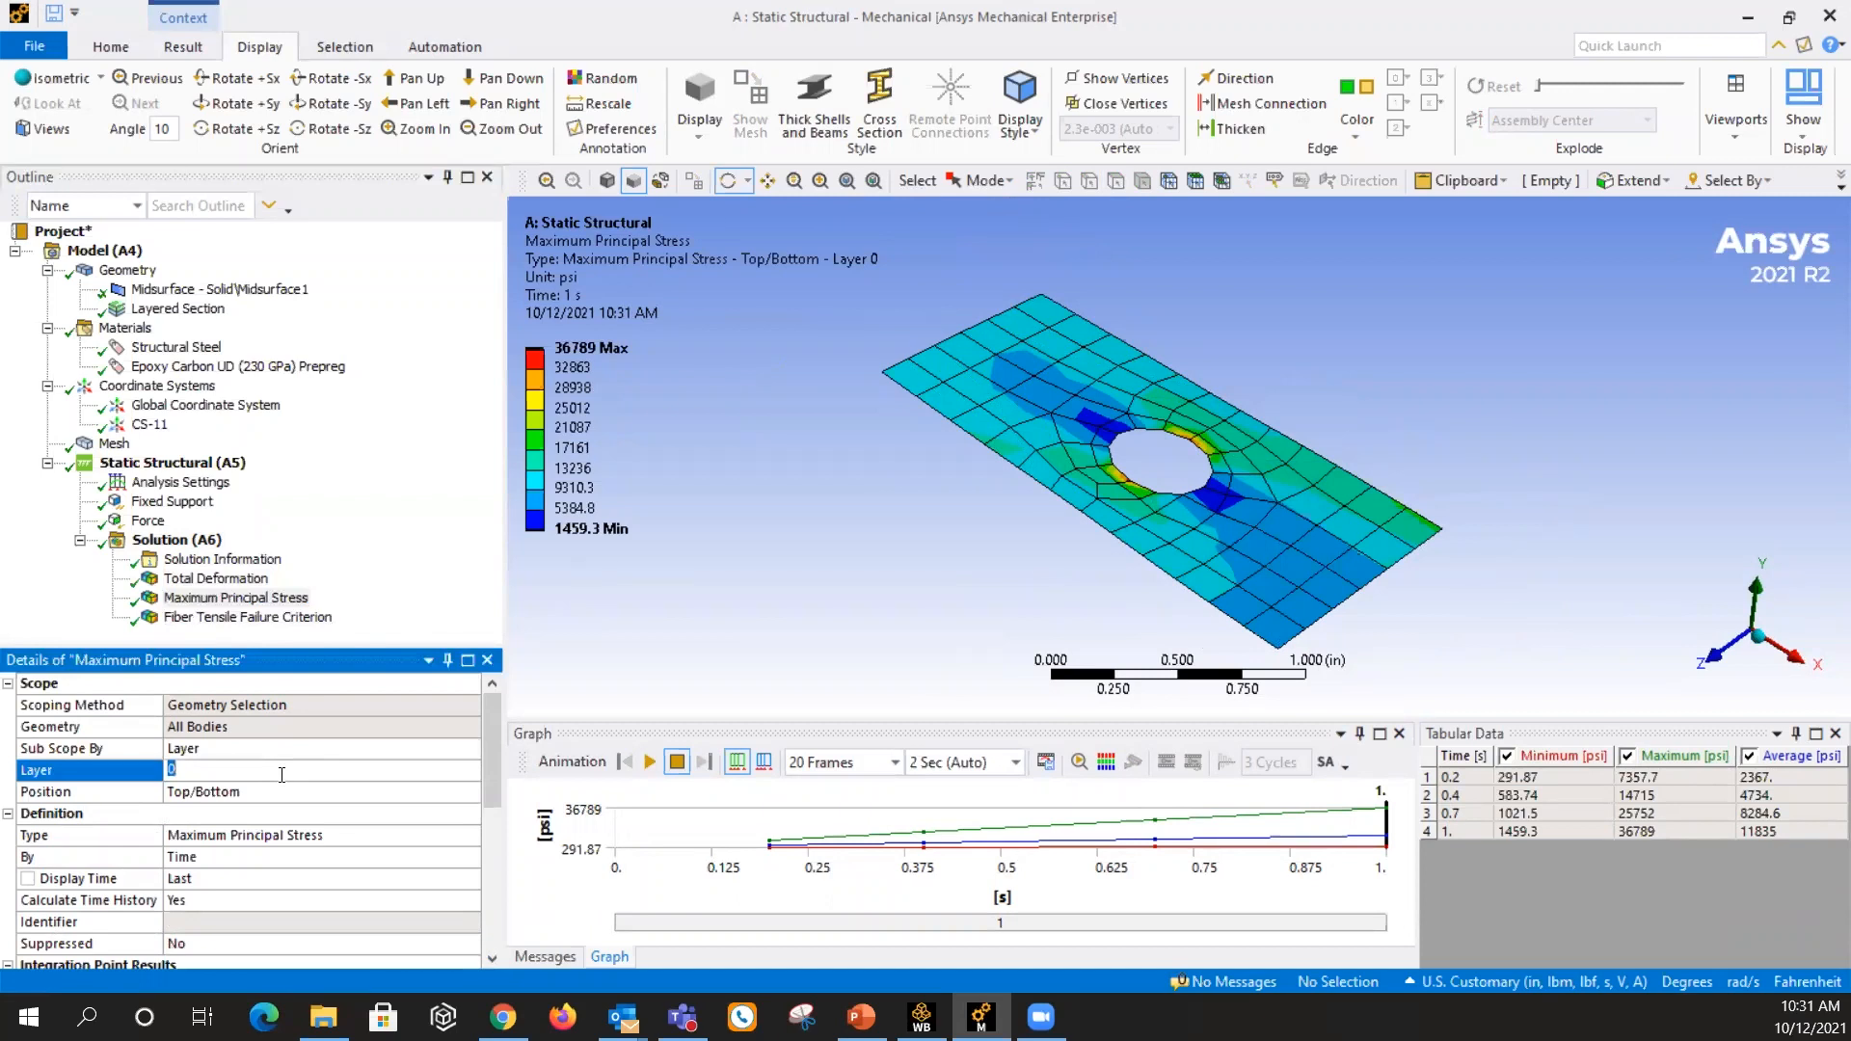
type("1")
key("Return")
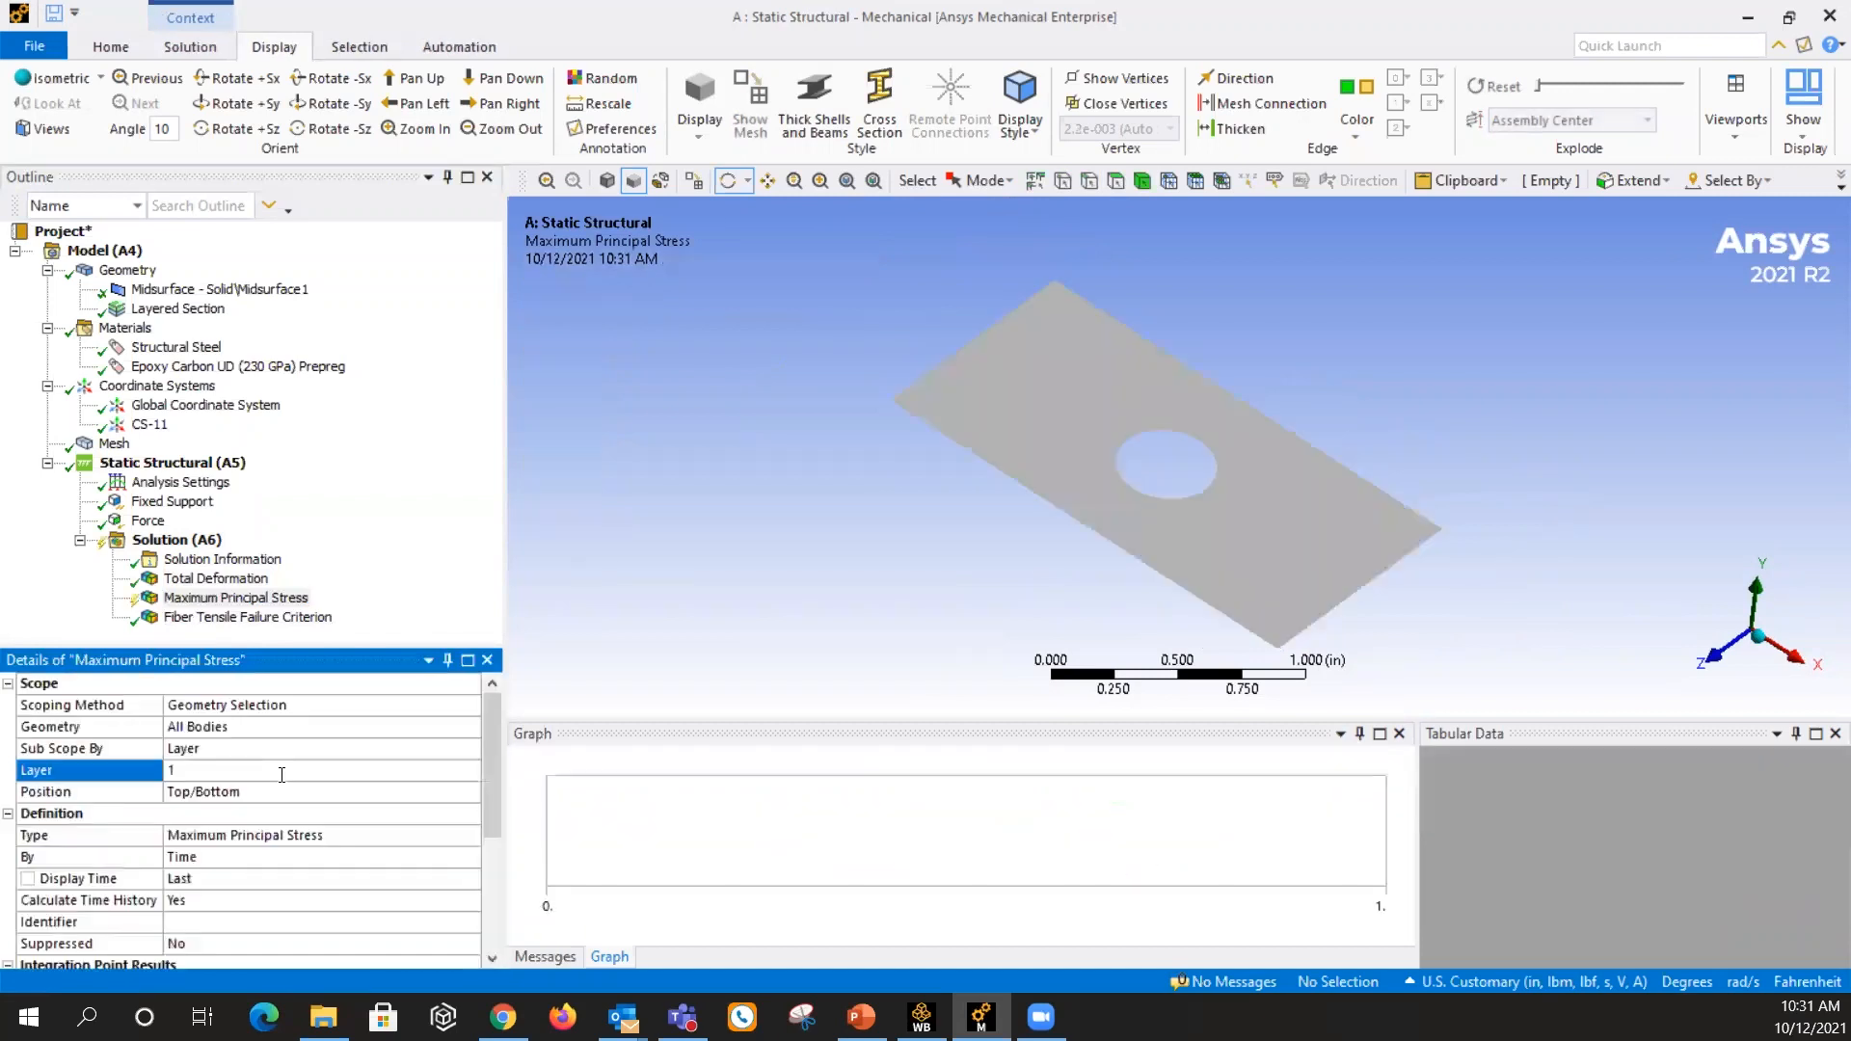
right_click(200, 538)
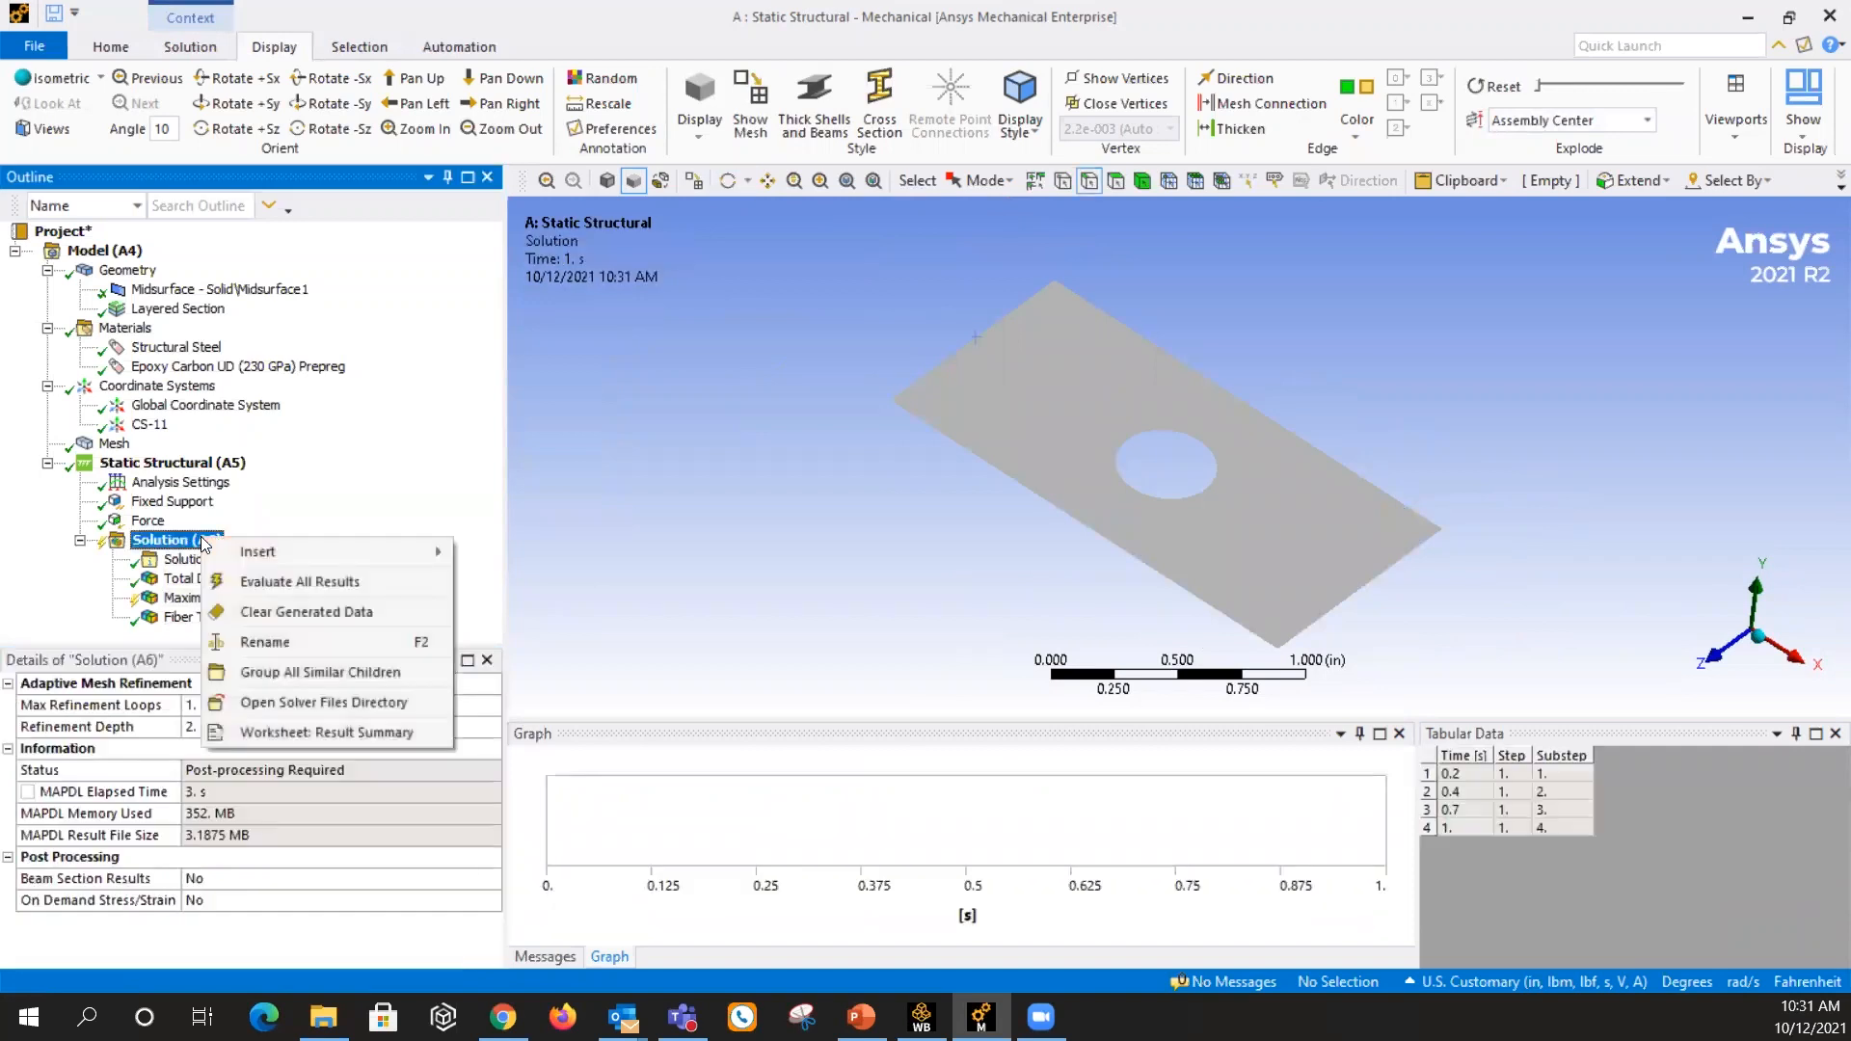
left_click(343, 590)
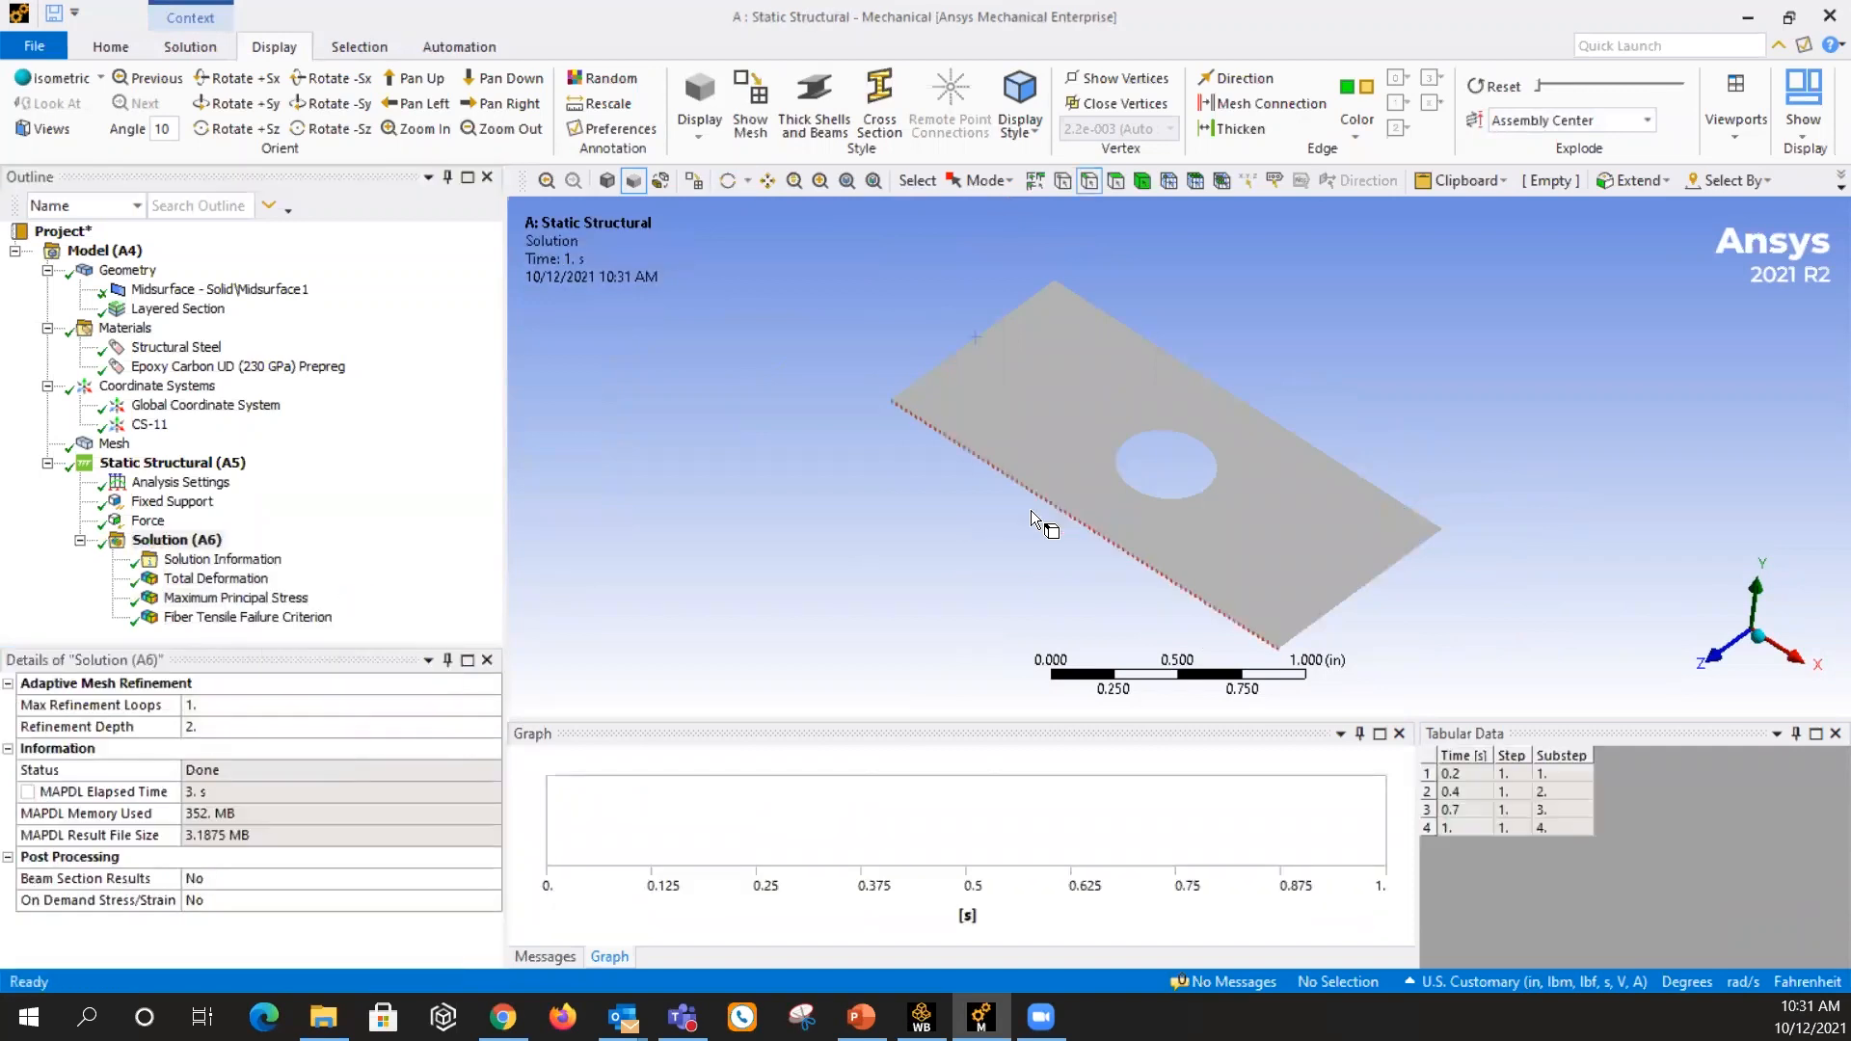
Examine the Maximum Principal Stress and Fiber Tensile Failure Criterion contours on the plate
left_click(213, 599)
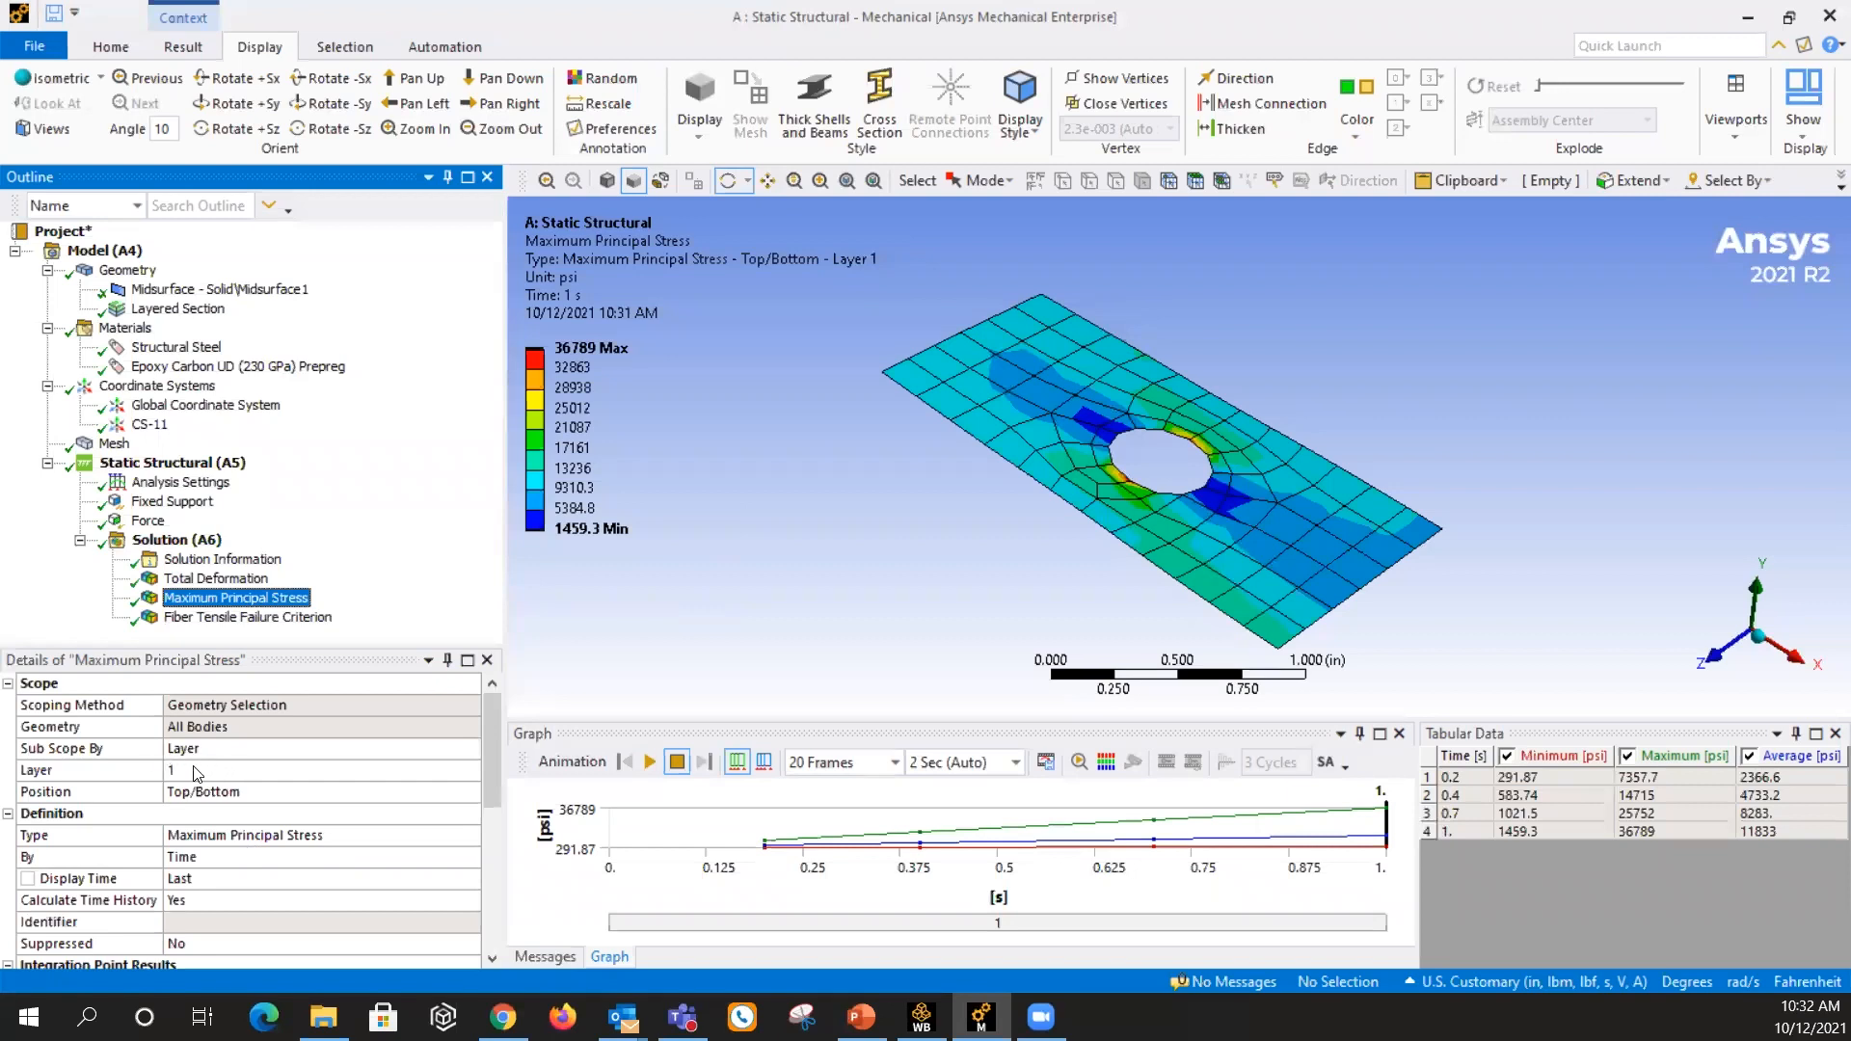
left_click(323, 622)
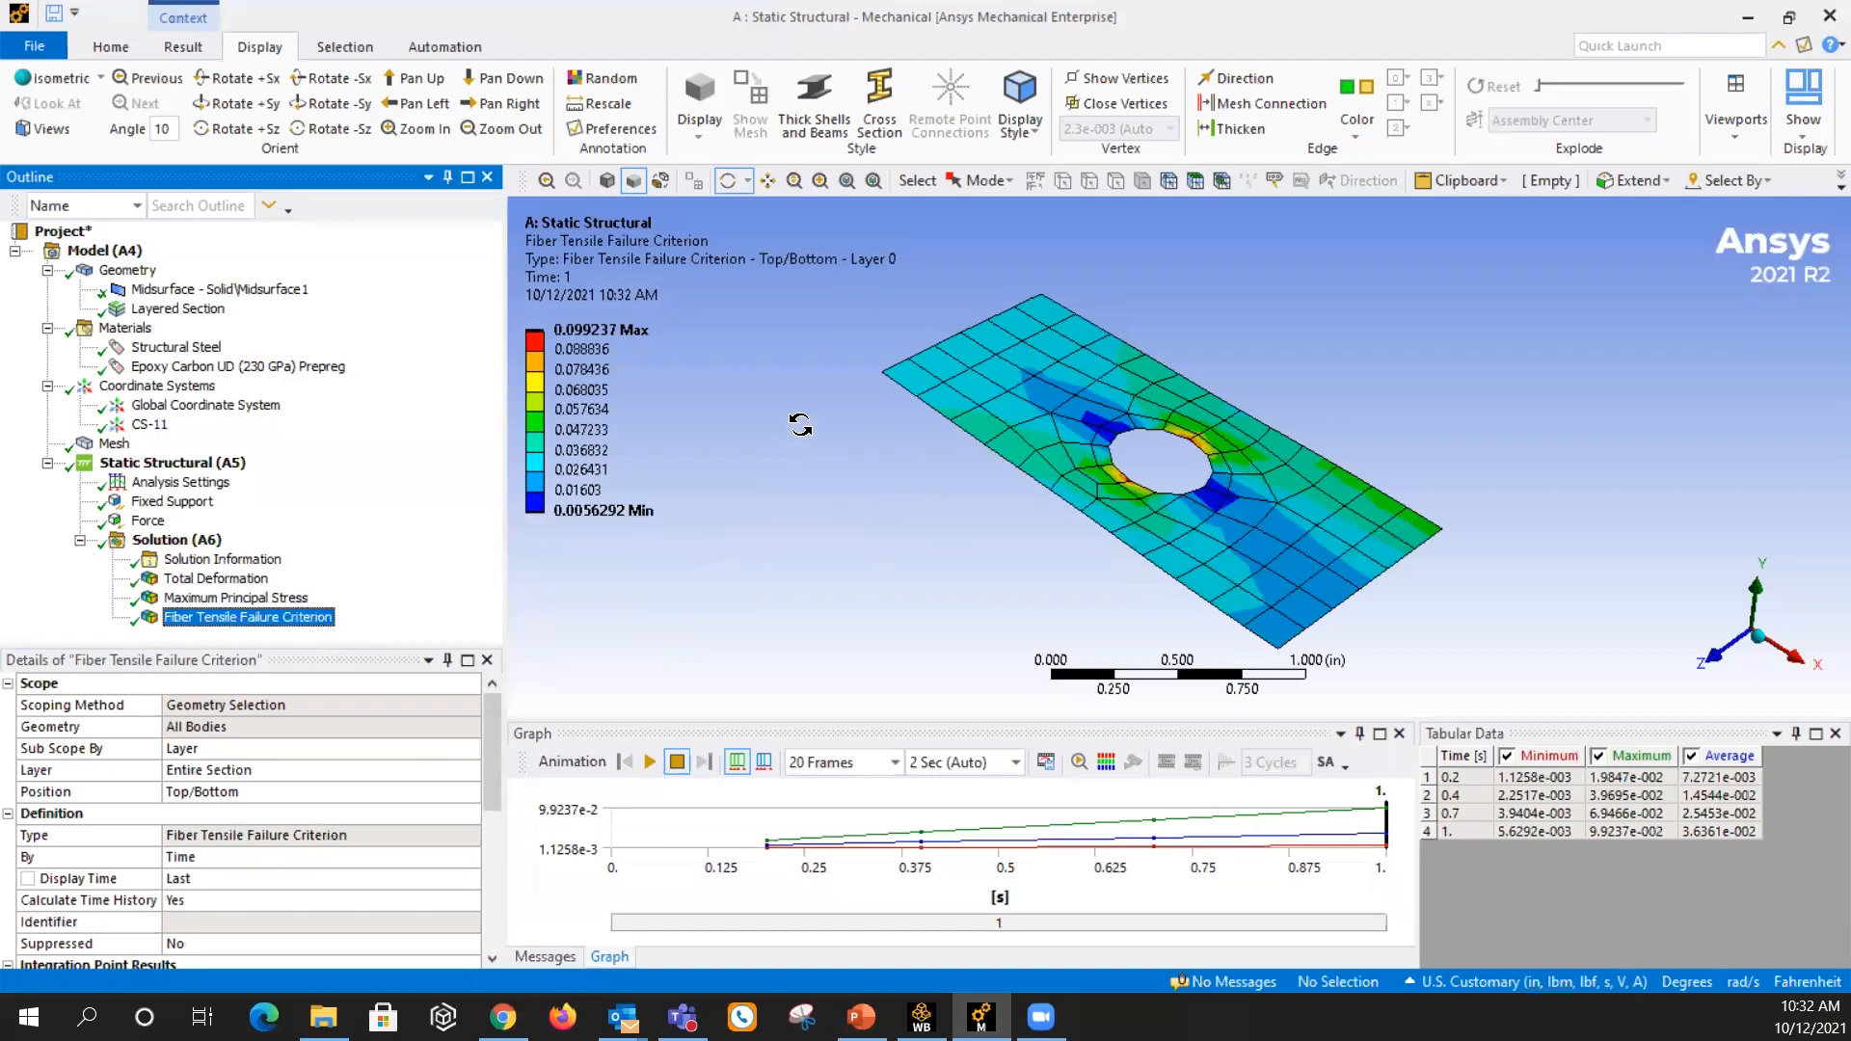
mouse_move(1042, 439)
left_mouse_down()
mouse_move(1055, 405)
mouse_move(1062, 426)
left_mouse_up()
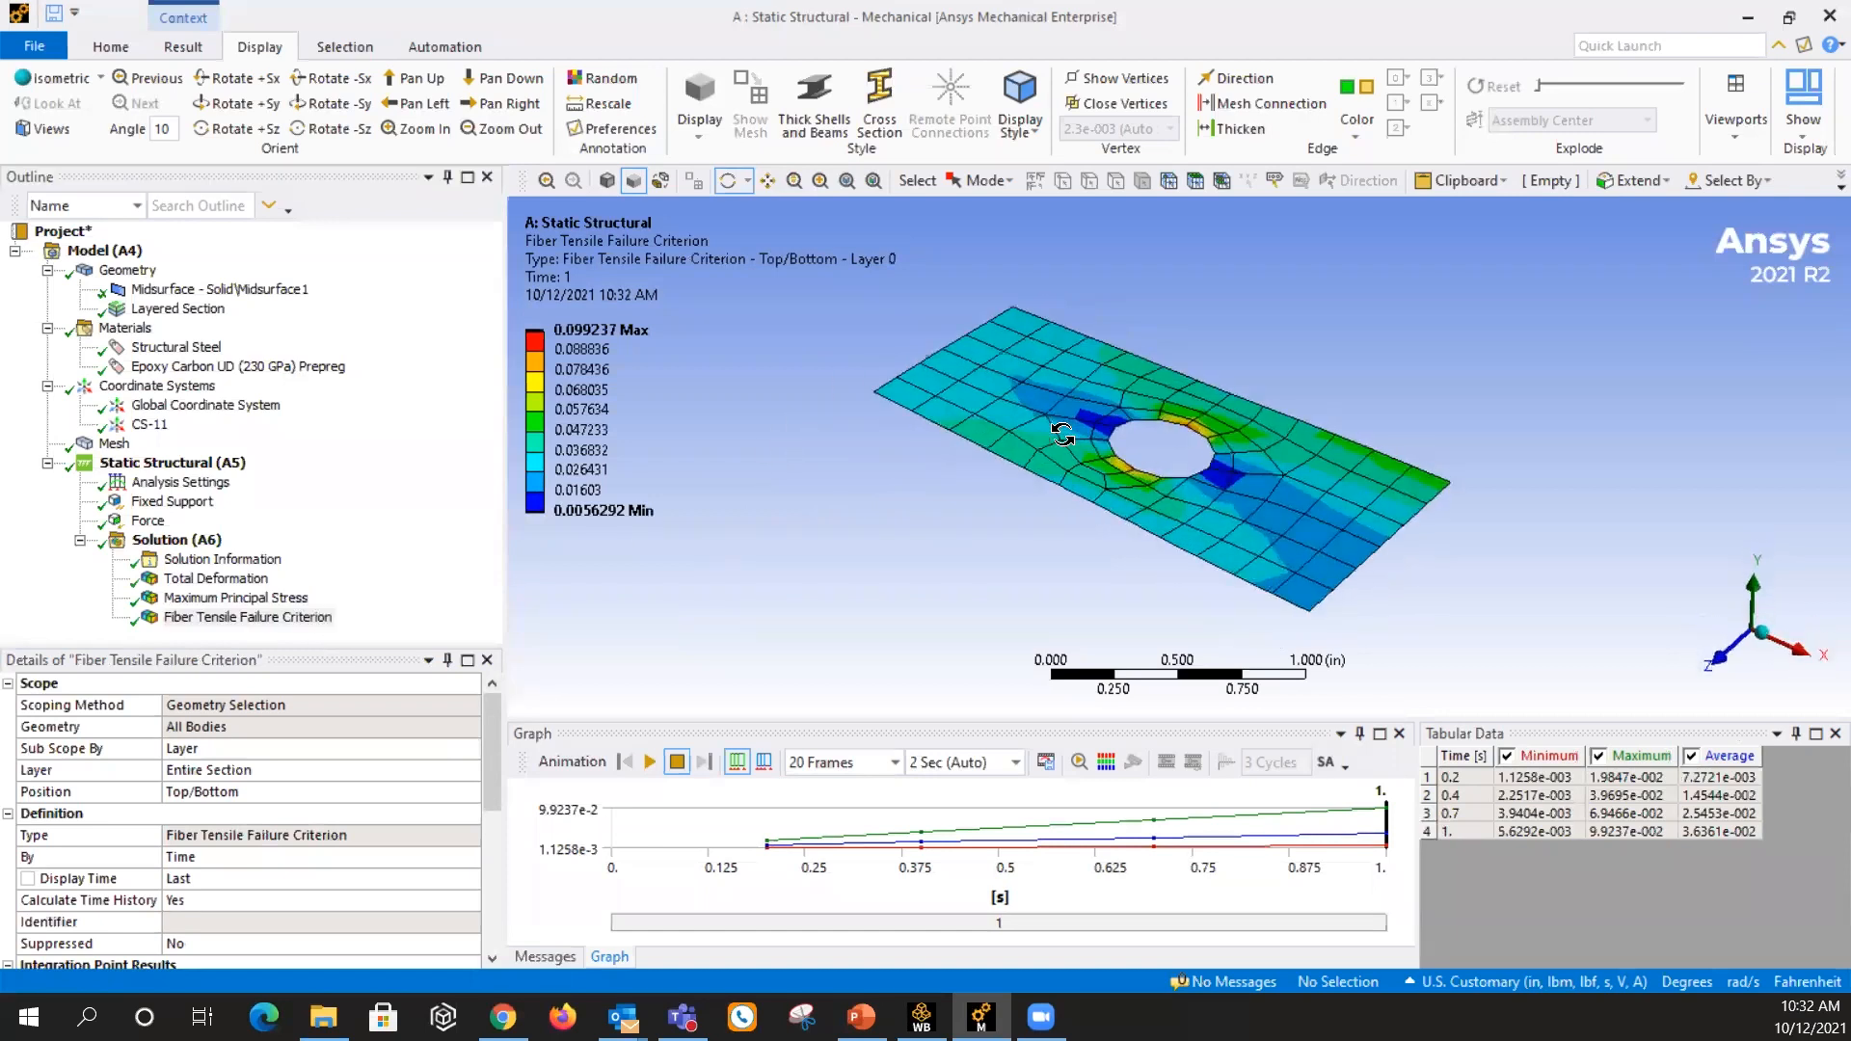
Set the Fiber Tensile Failure Criterion result to layer 1, re-evaluate all results and inspect its contour
left_click(313, 766)
type("1")
key("Return")
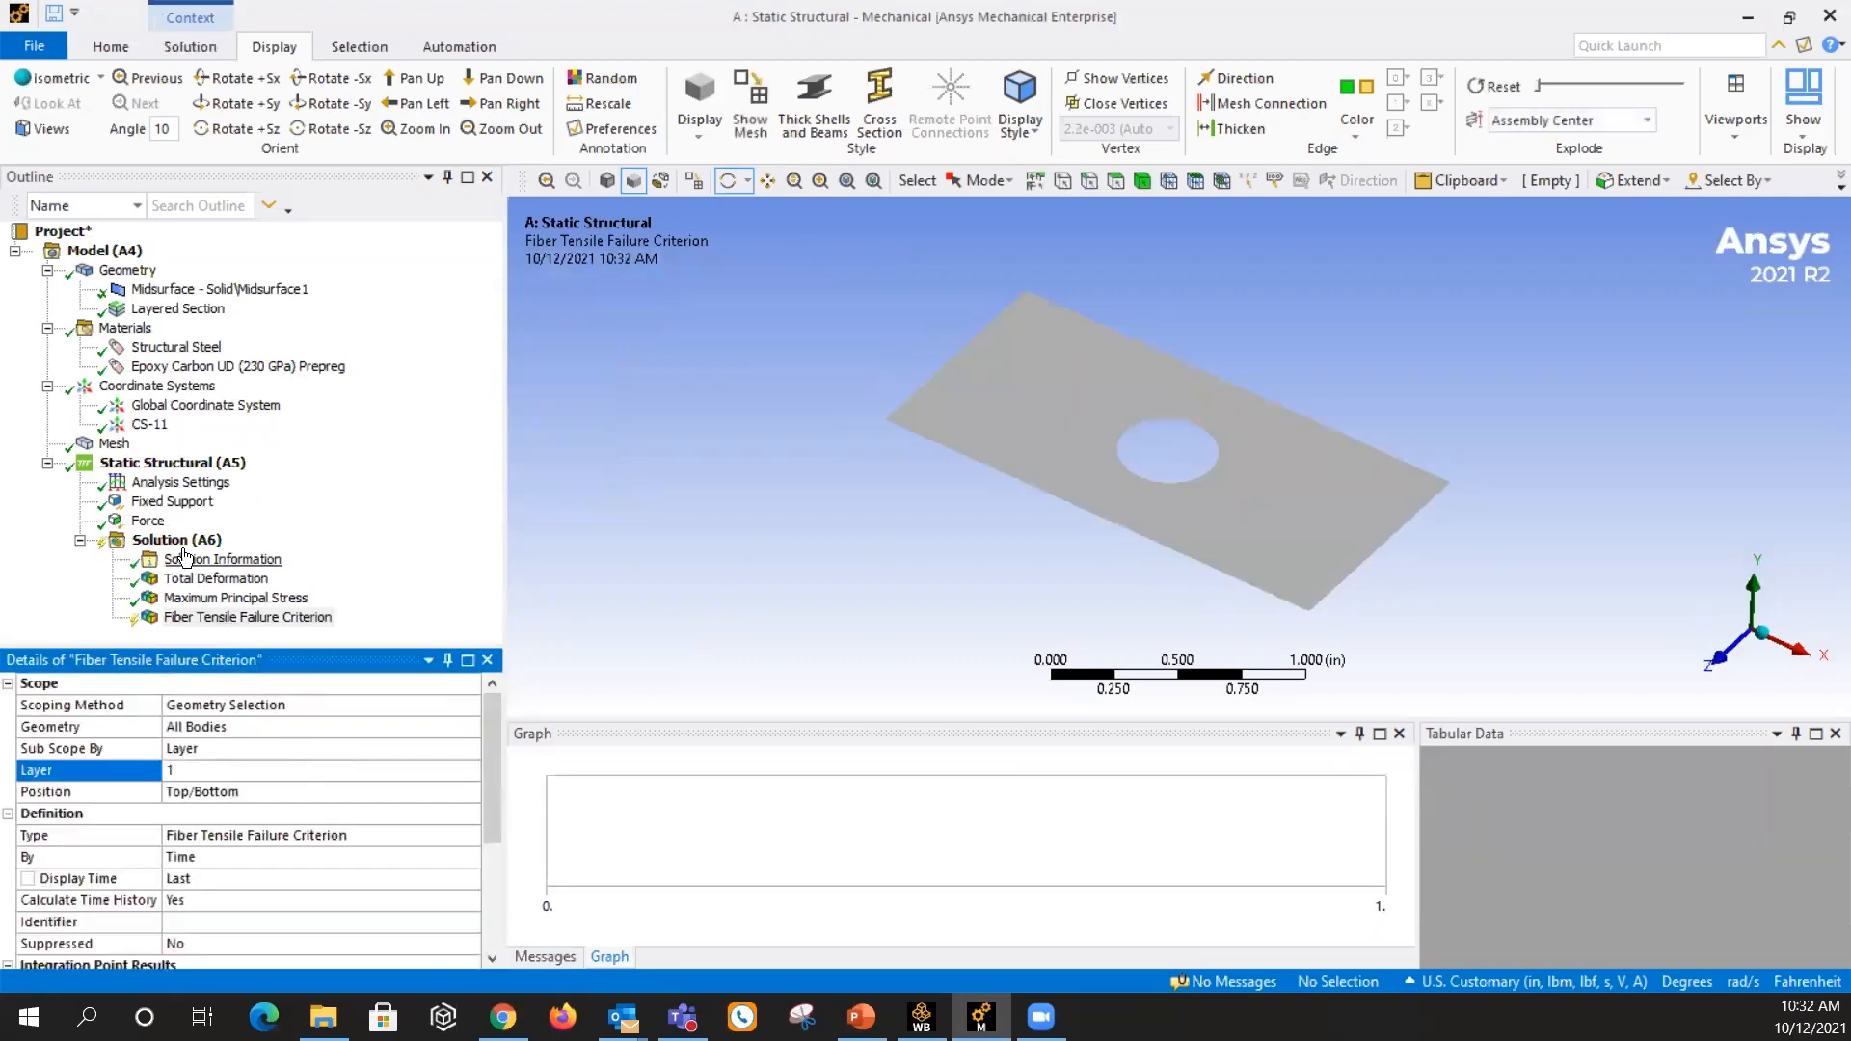
right_click(164, 526)
right_click(161, 540)
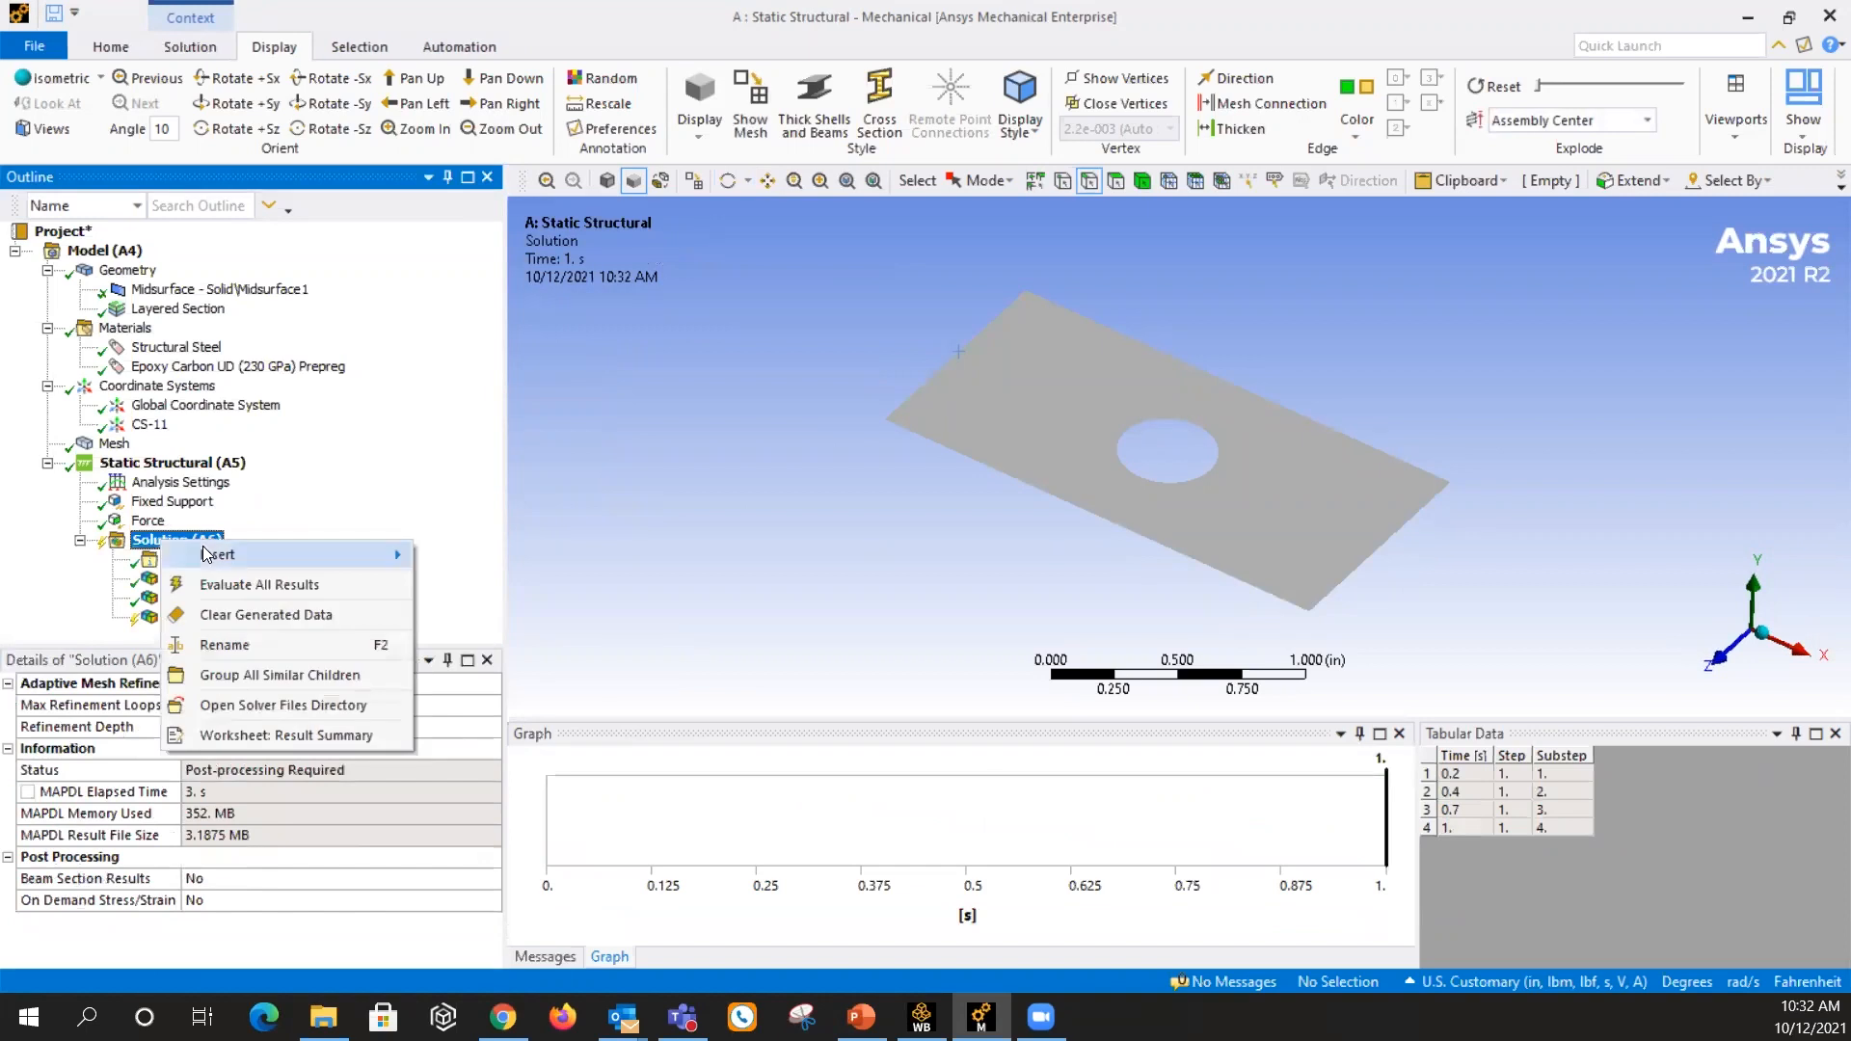
left_click(246, 586)
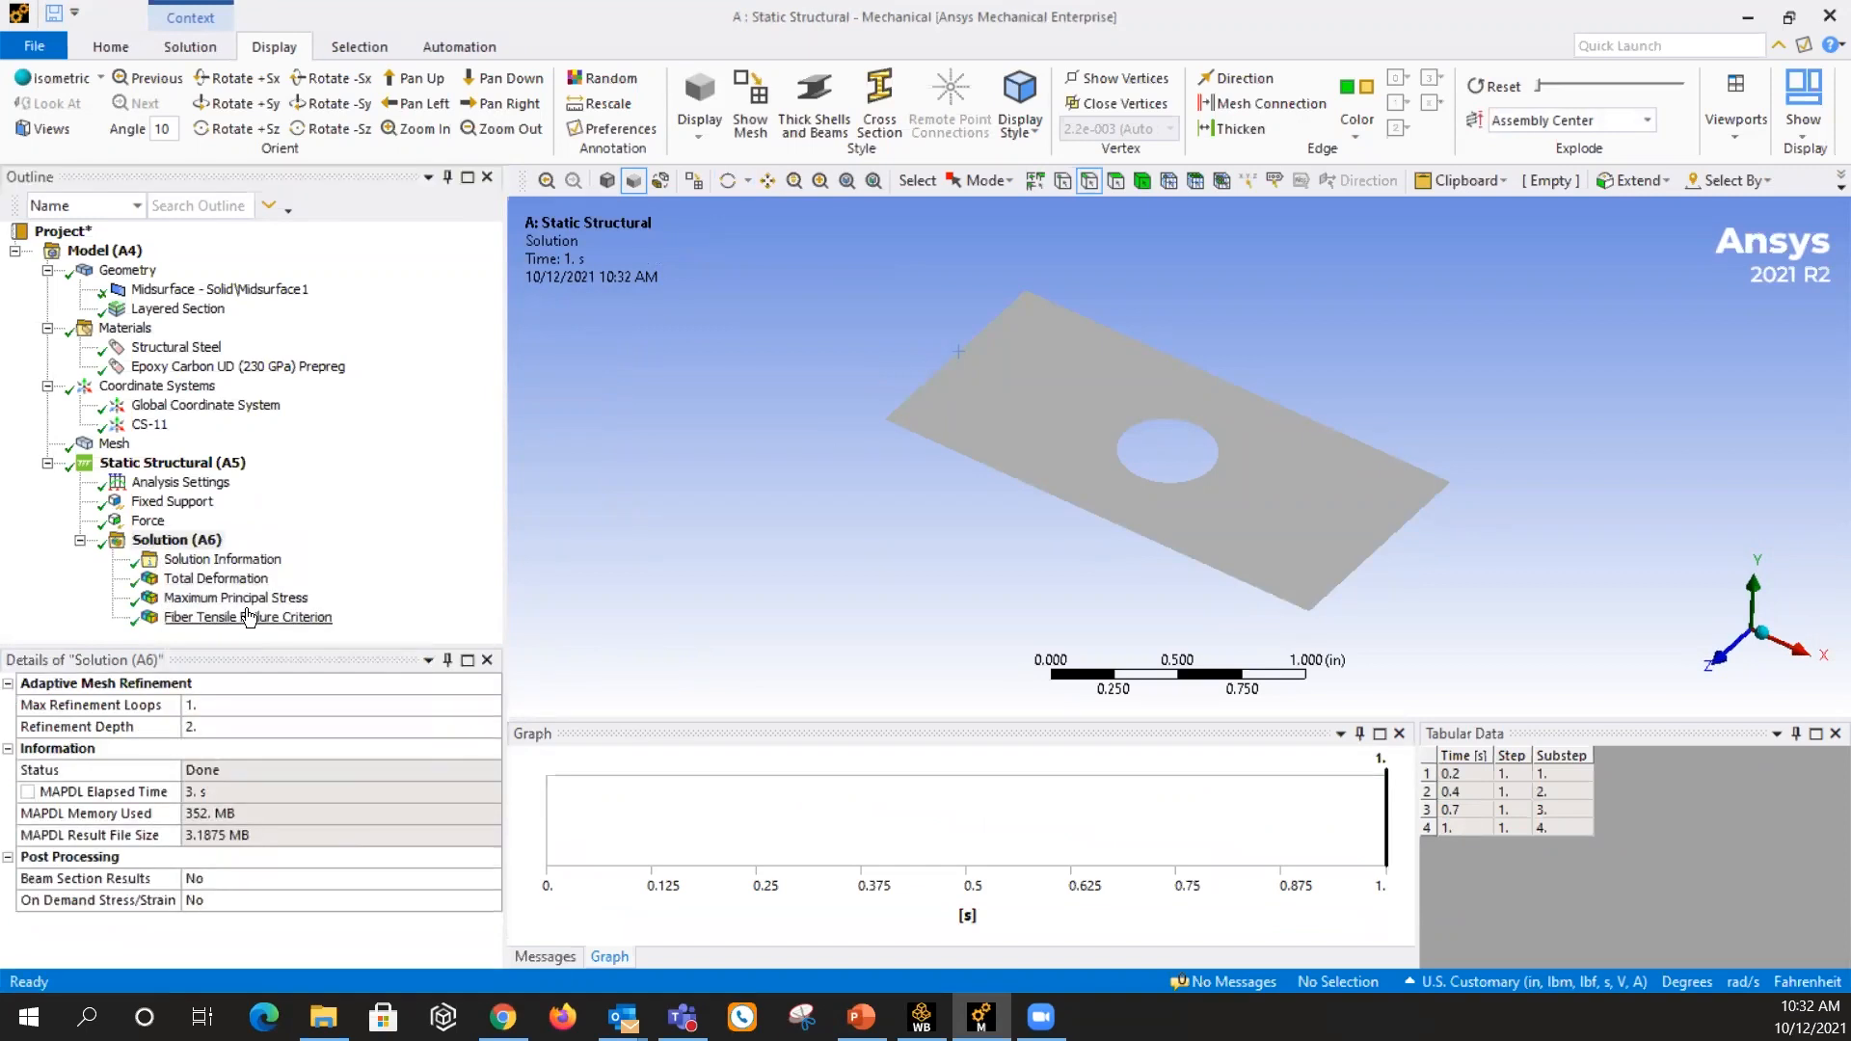
left_click(249, 617)
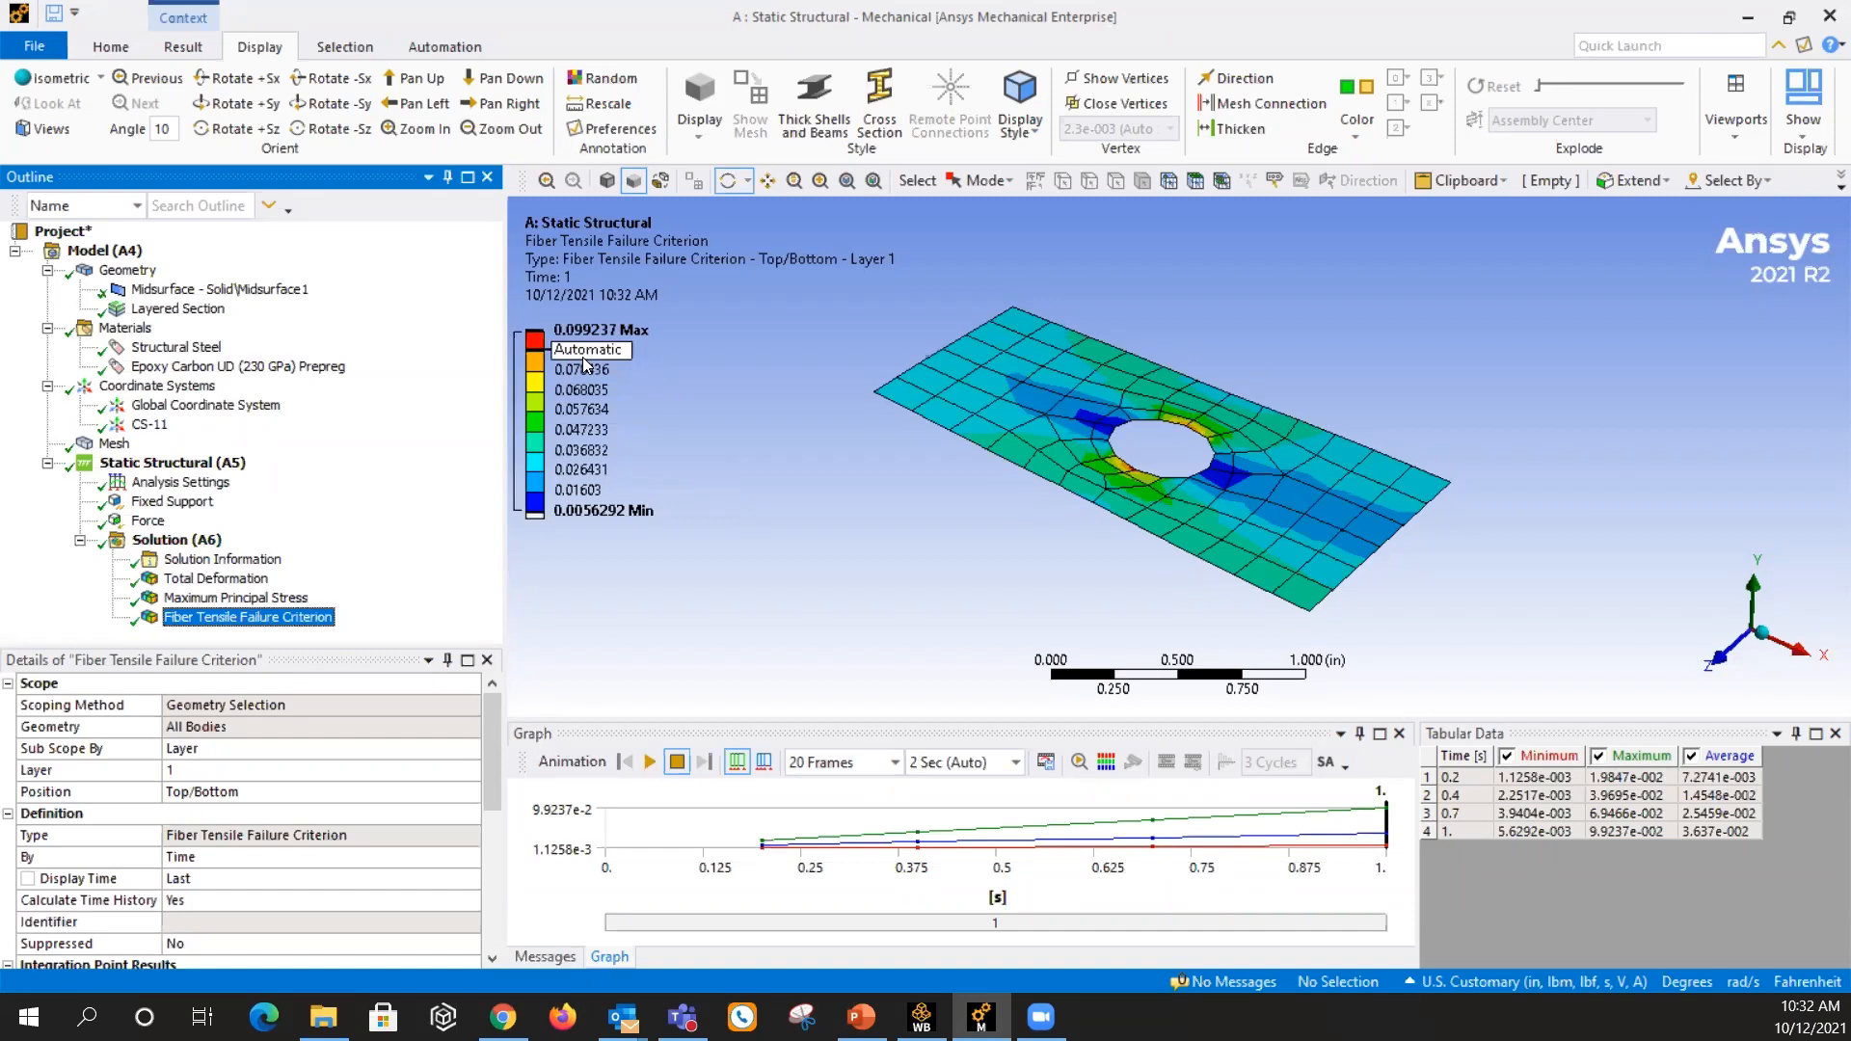
mouse_move(1192, 501)
left_mouse_down()
mouse_move(1180, 522)
mouse_move(1191, 492)
left_mouse_up()
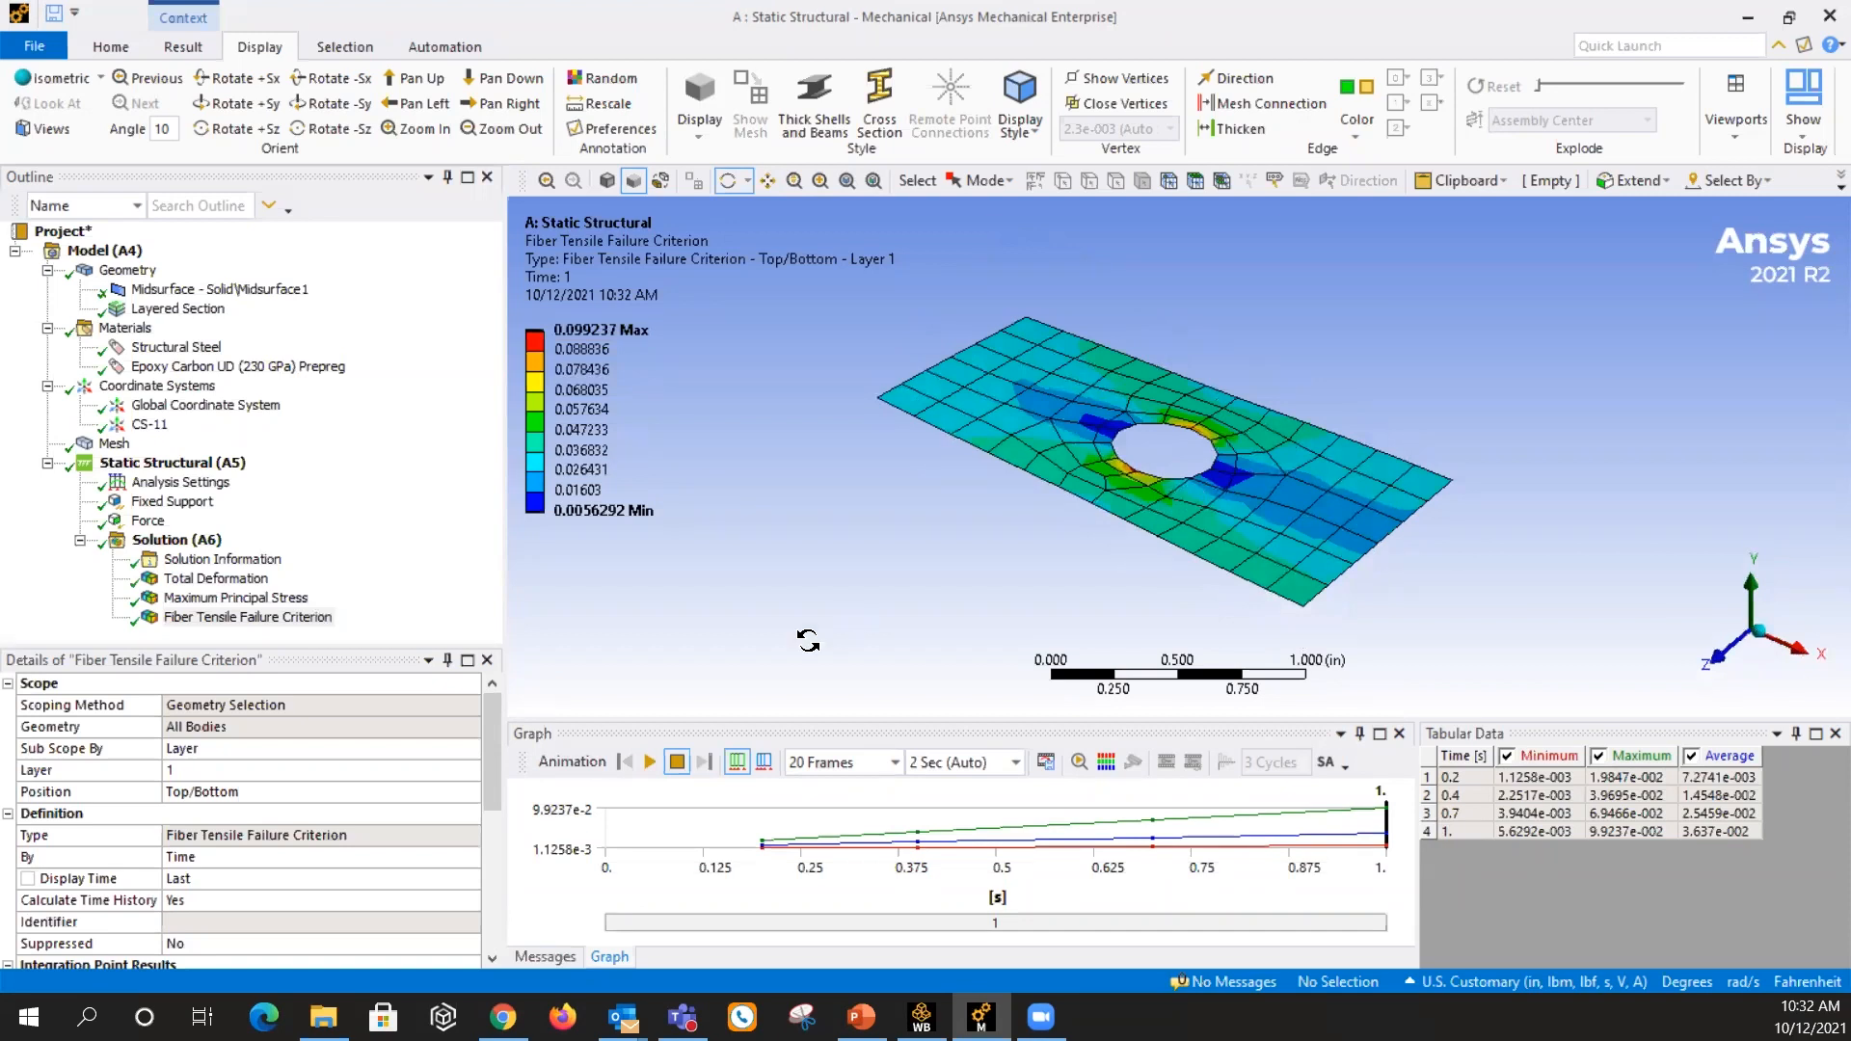
Set the Fiber Tensile Failure Criterion result's layer to 0 for the entire section and re-evaluate all results
left_click(251, 767)
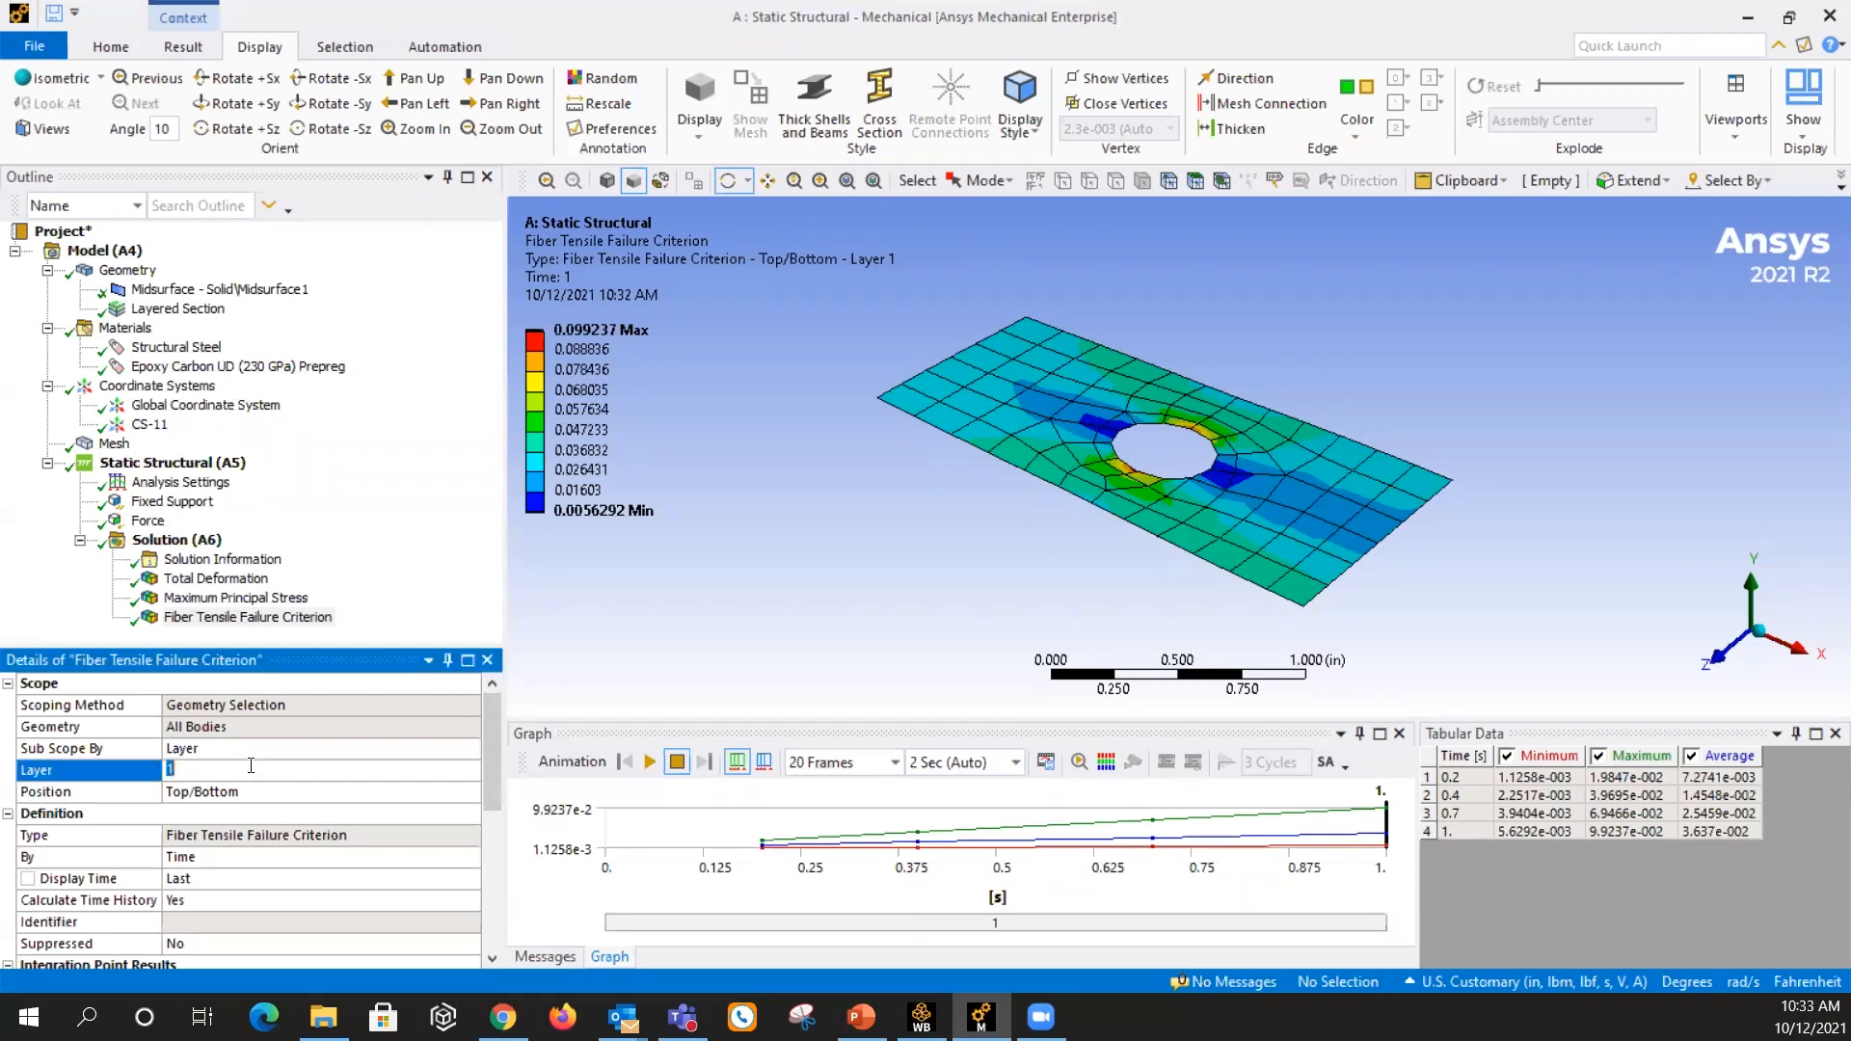
type("0")
key("Return")
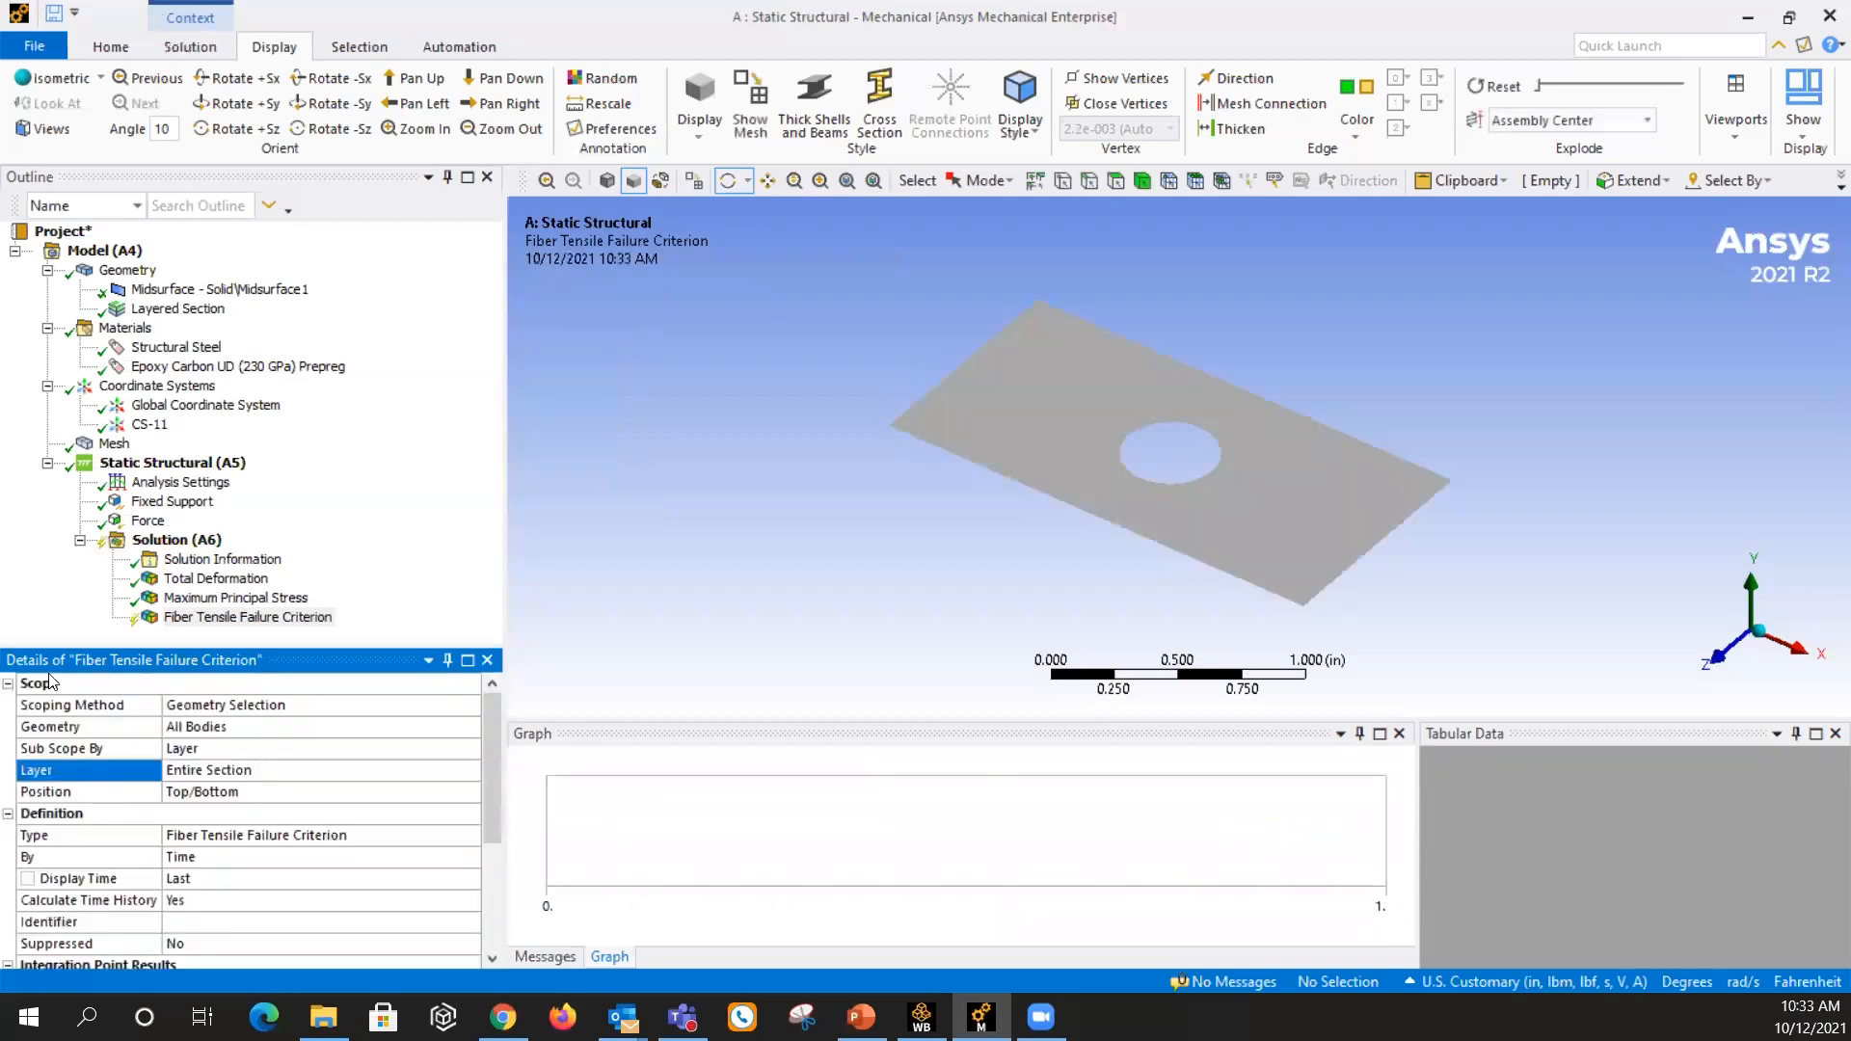
left_click(173, 540)
right_click(174, 540)
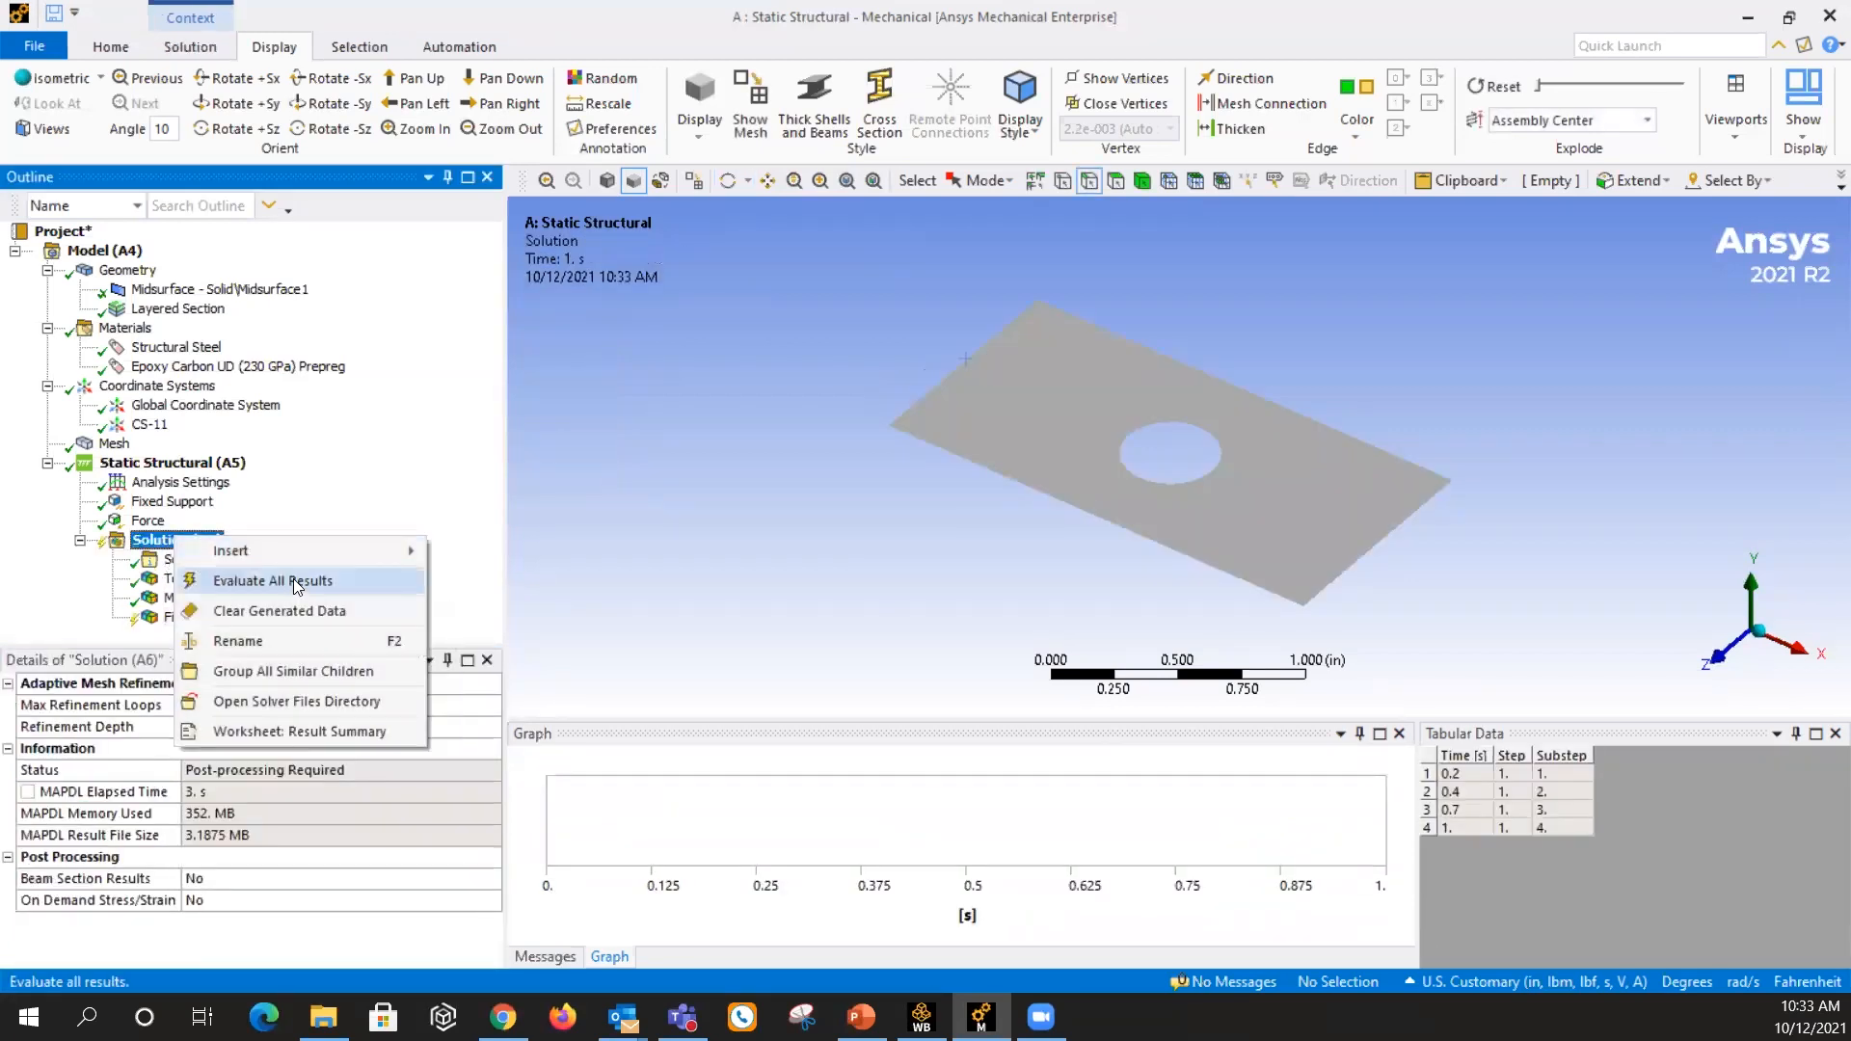
left_click(952, 485)
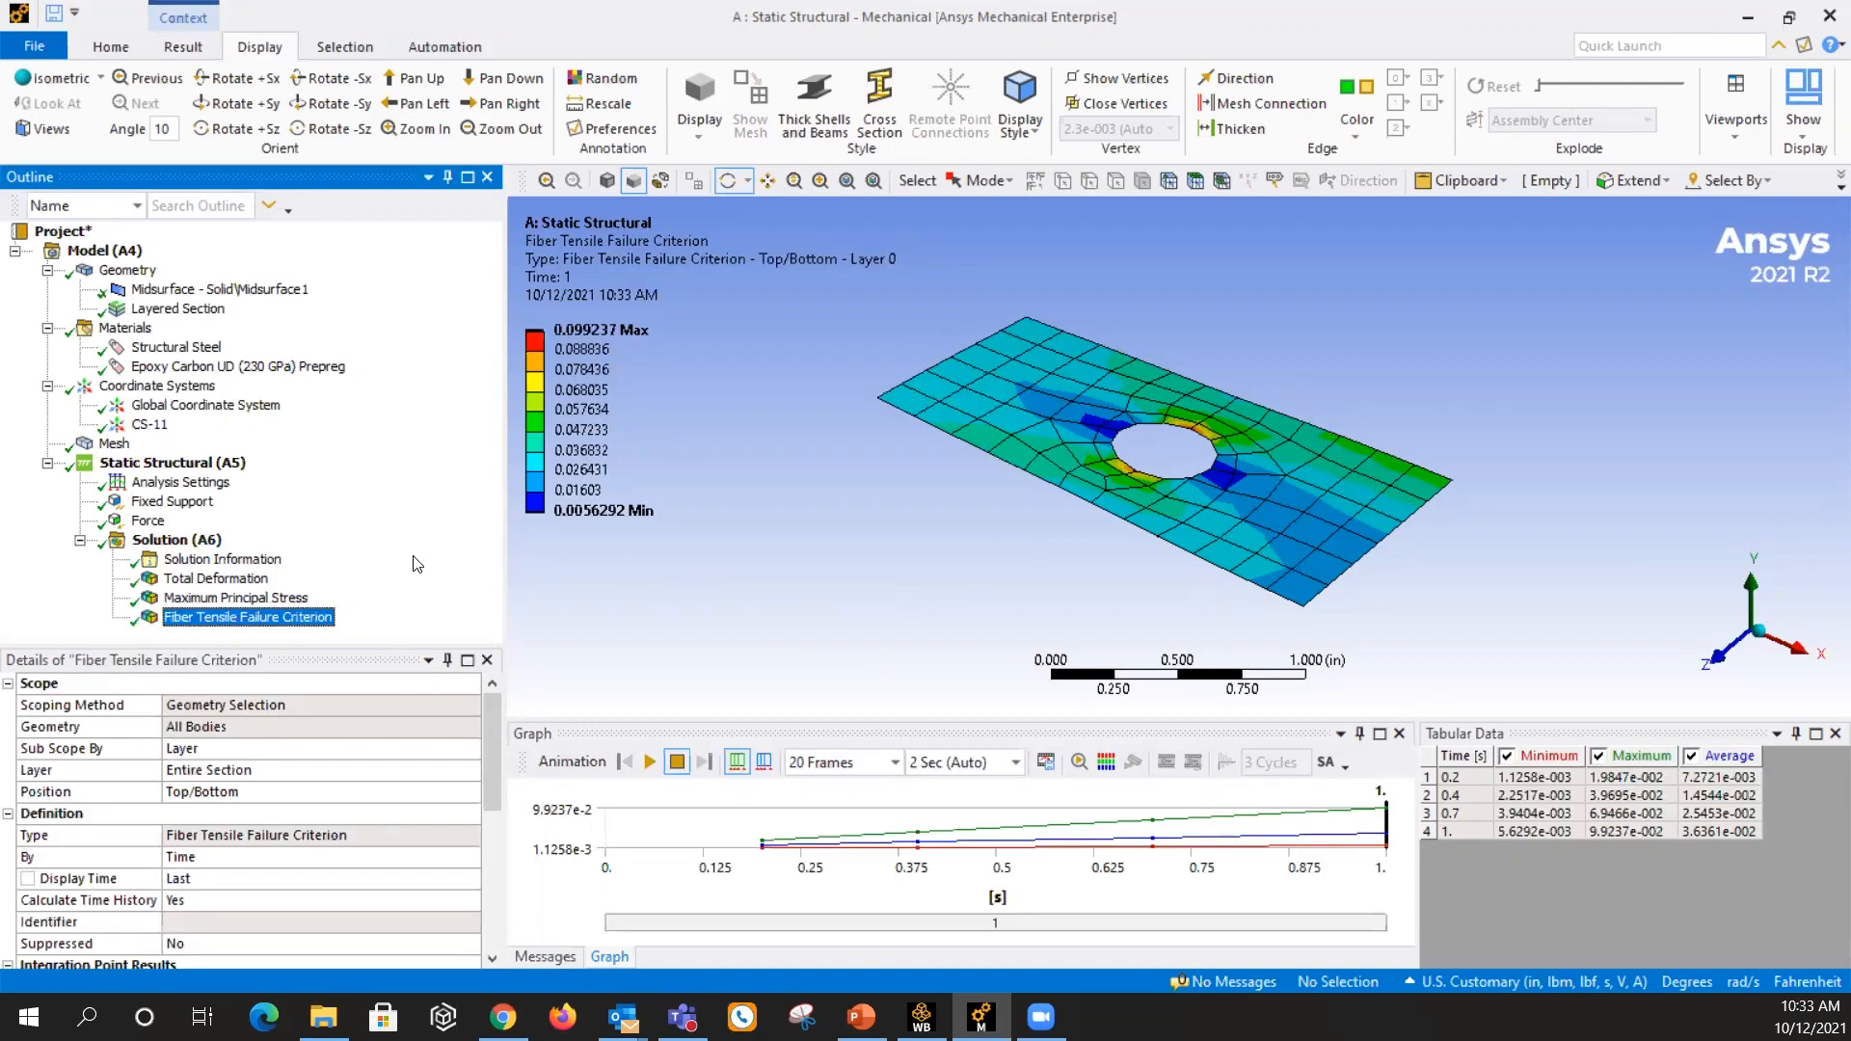
Insert an APDL Commands object under the solution and enter the line "set,last" below its header comments
right_click(205, 541)
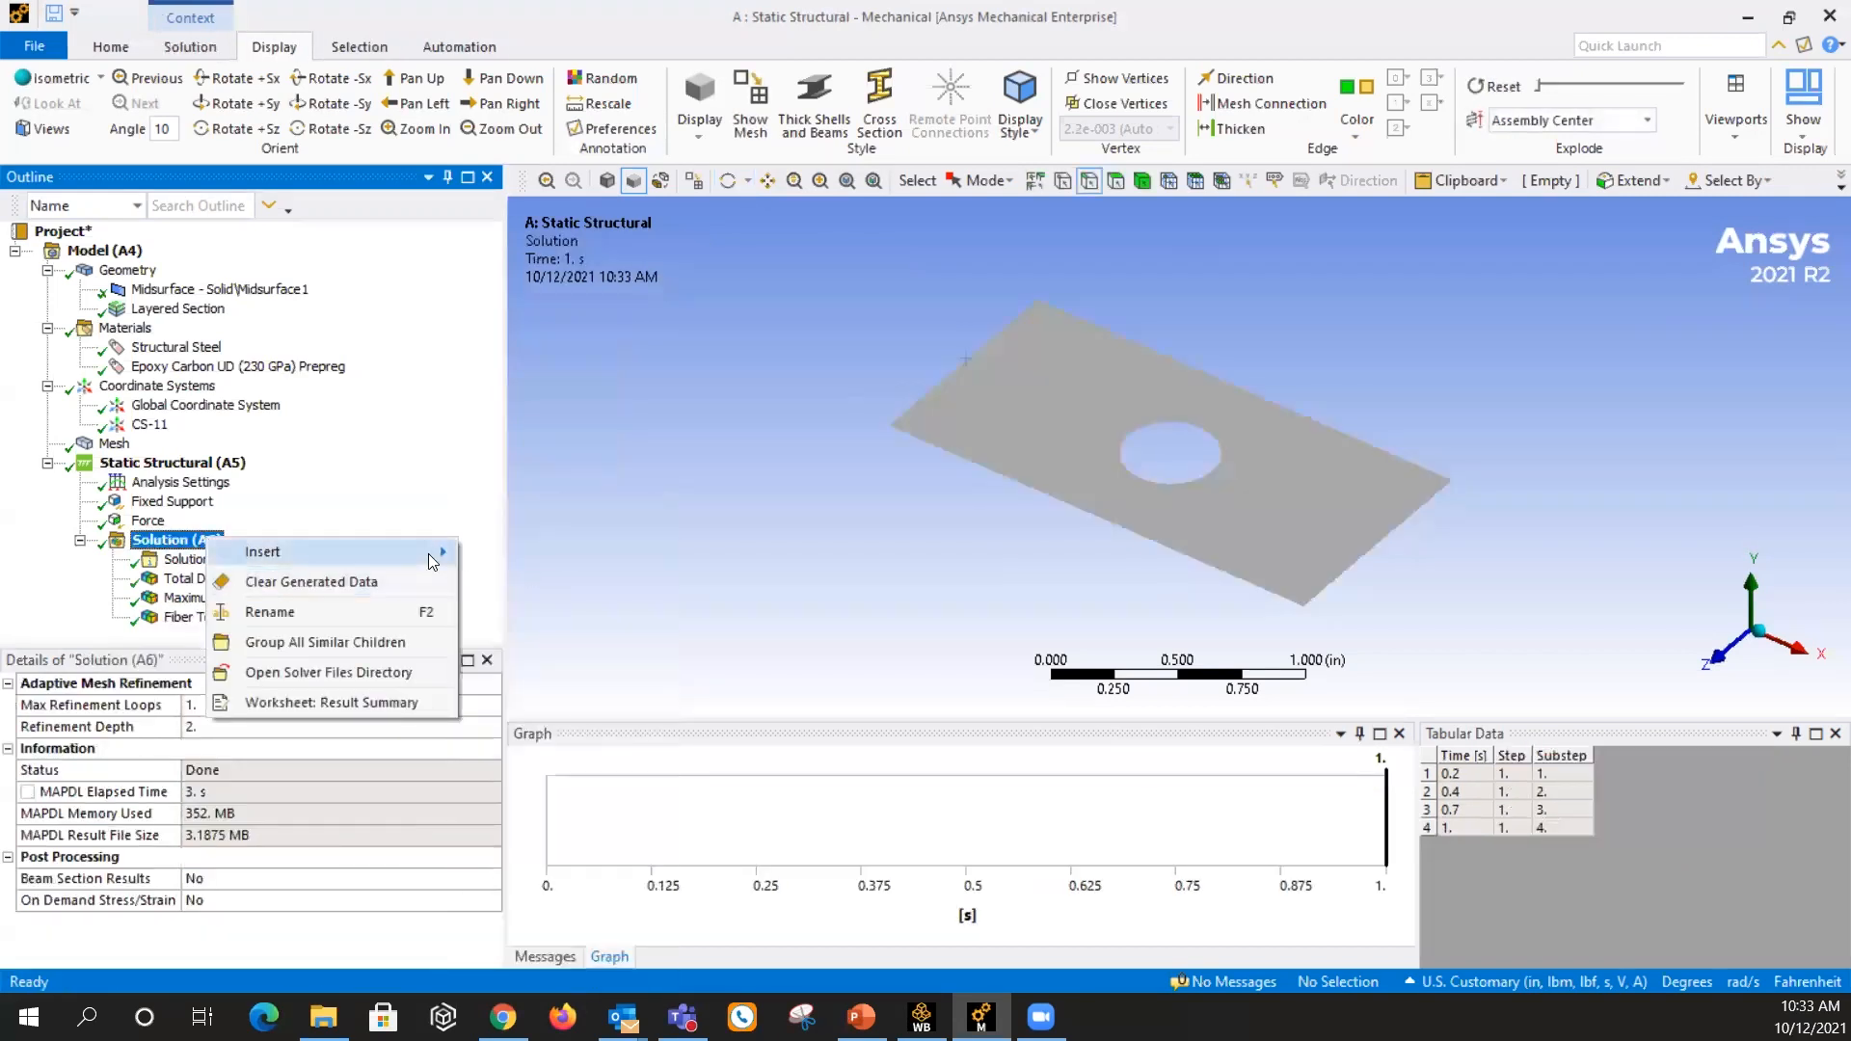
mouse_move(432, 556)
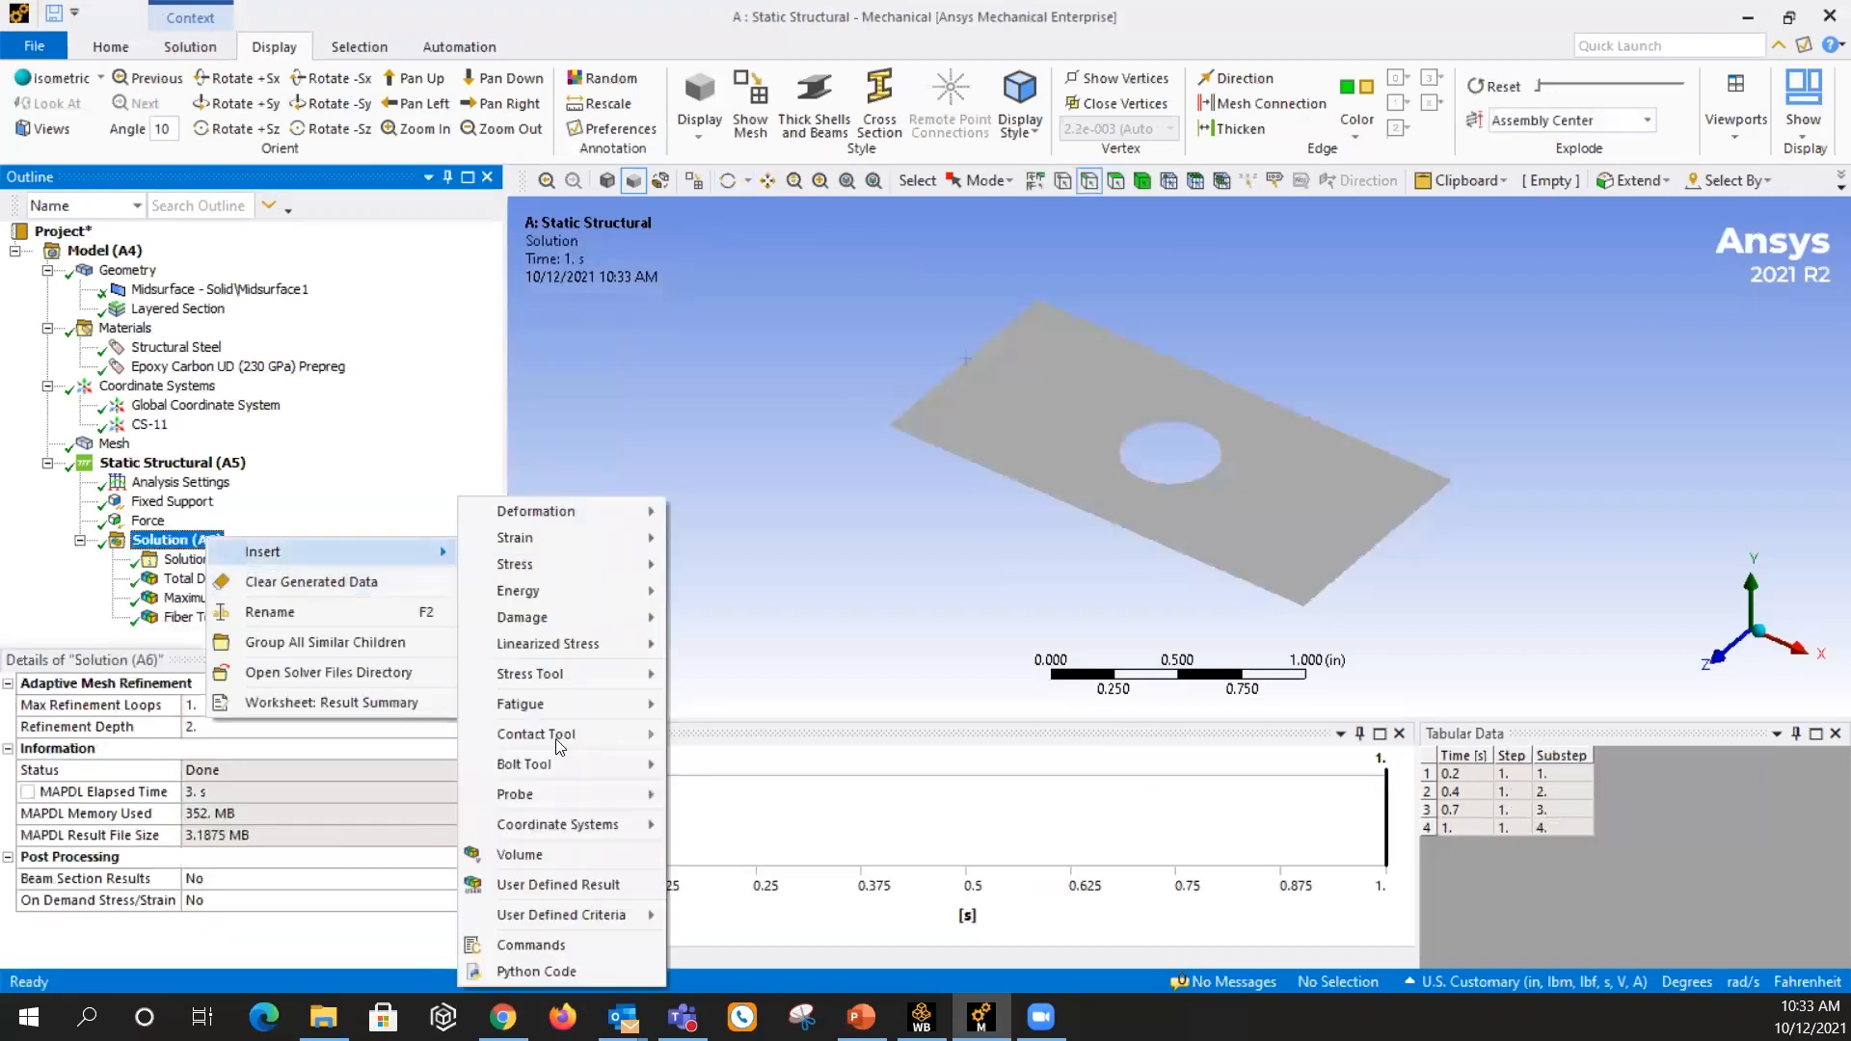
left_click(555, 943)
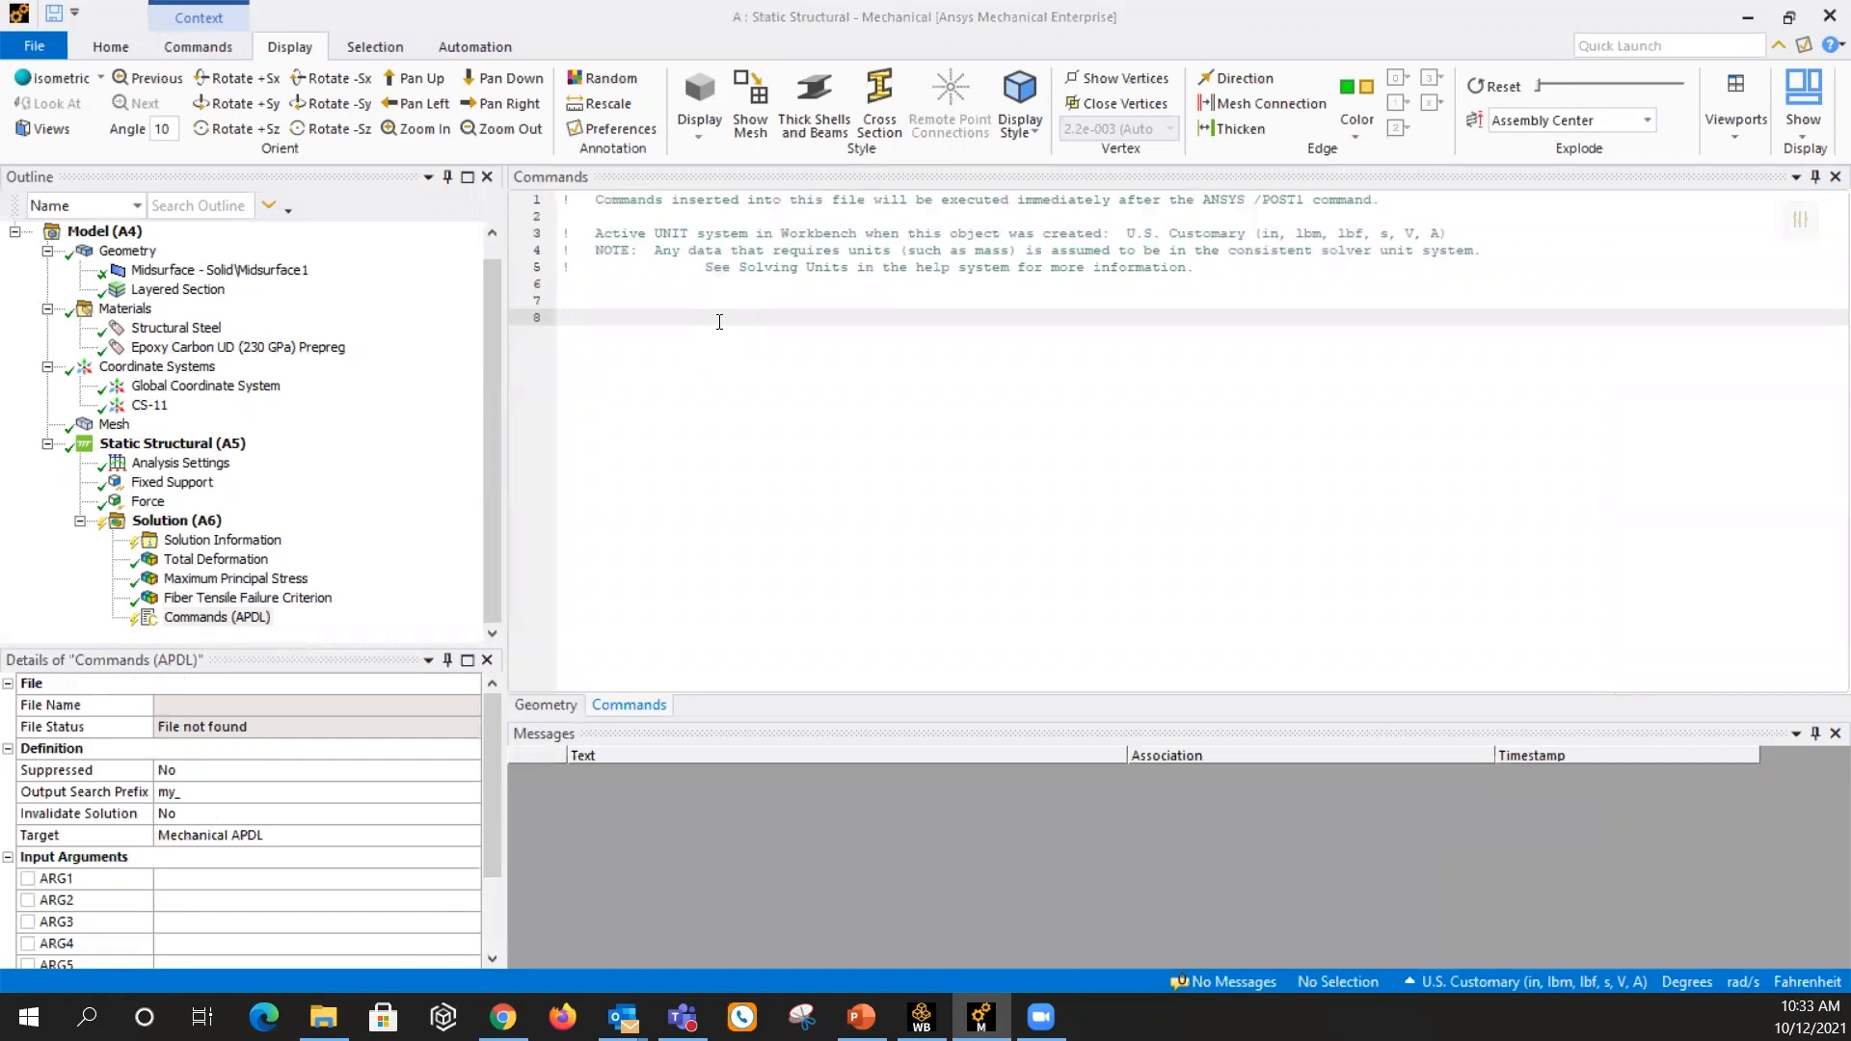
type("sert,last")
key("BackSpace")
key("BackSpace")
key("BackSpace")
key("BackSpace")
key("BackSpace")
key("BackSpace")
key("BackSpace")
type("t,last")
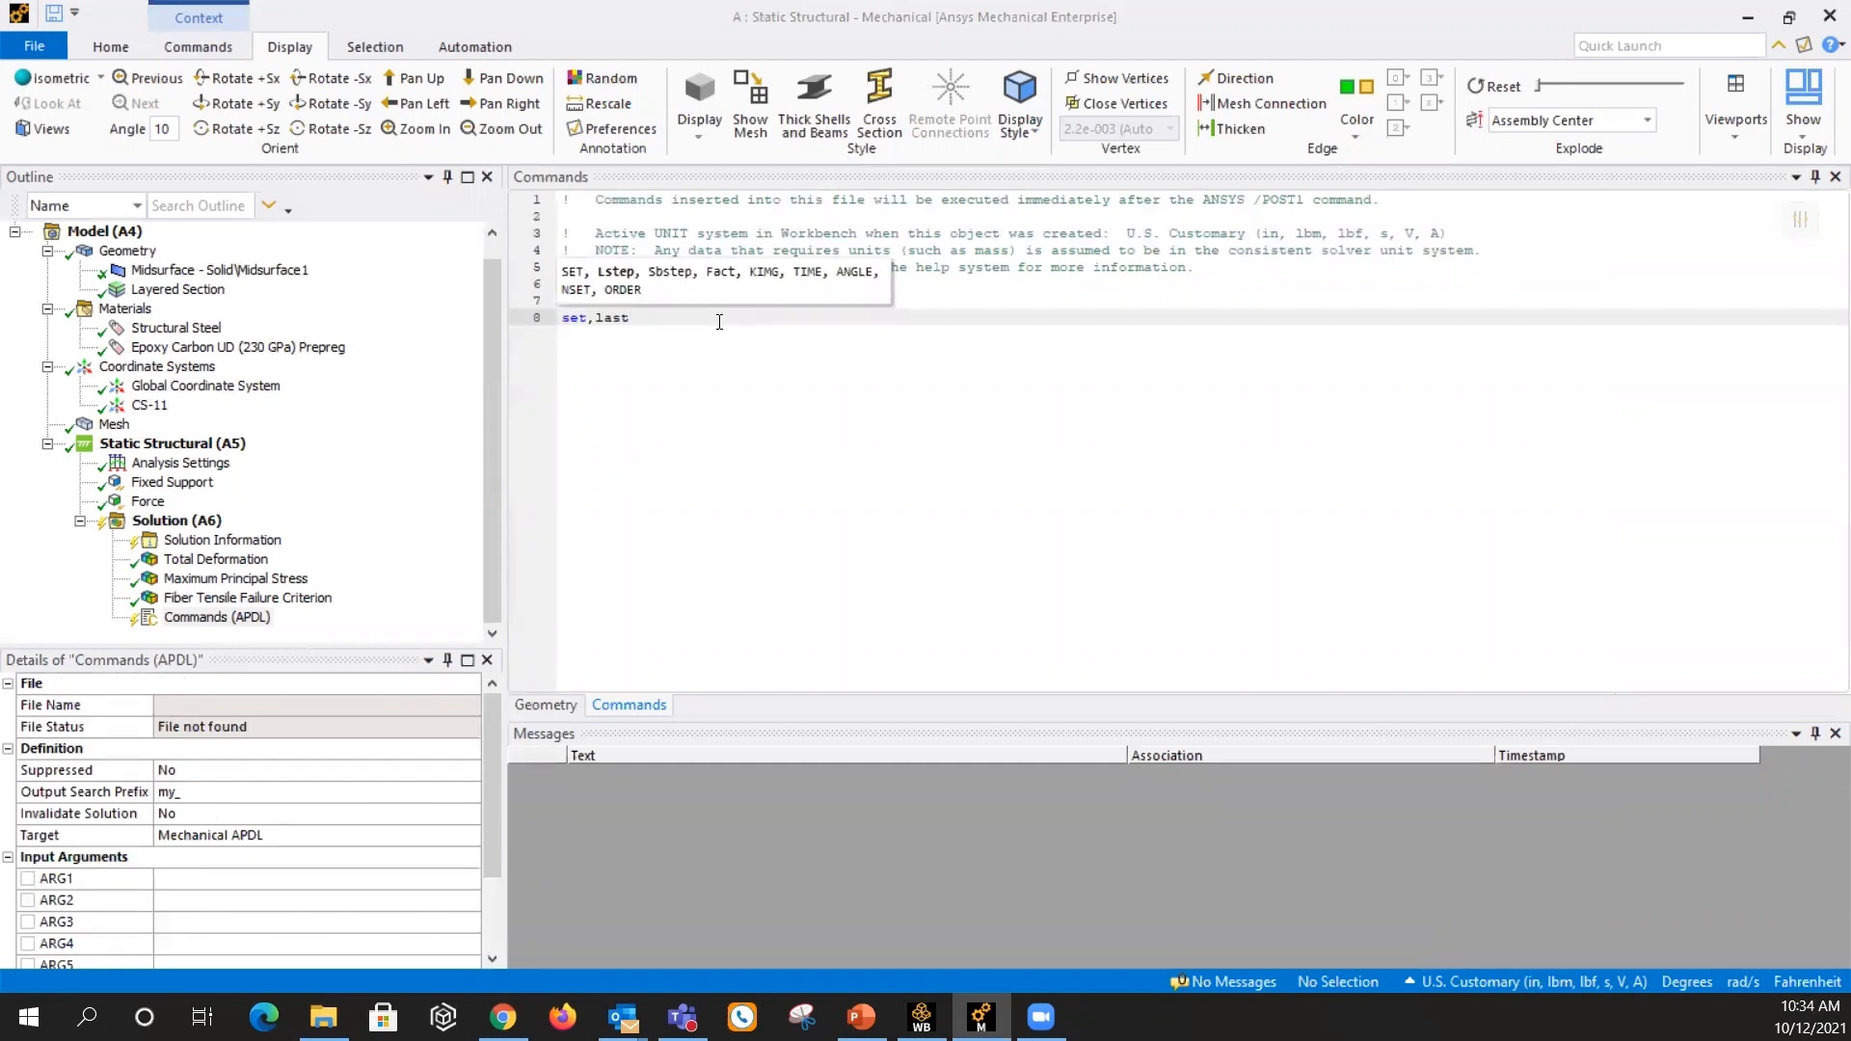
key("Return")
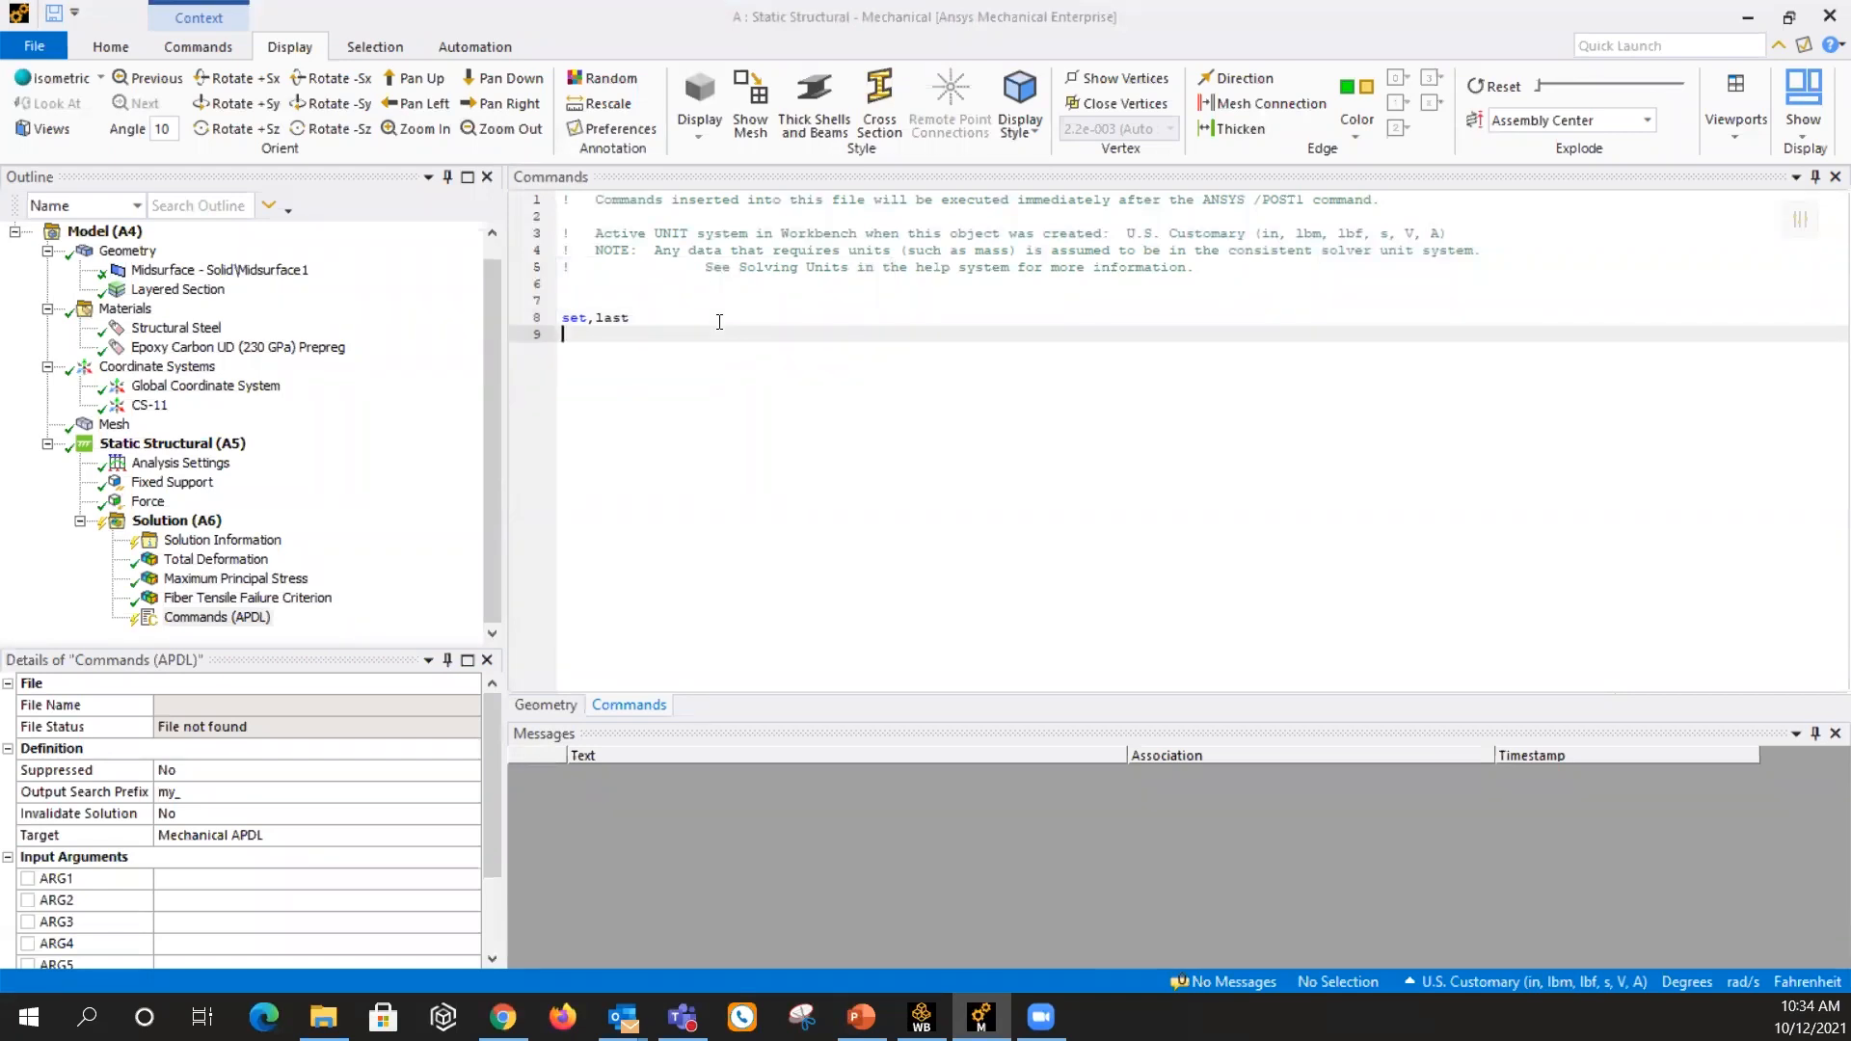
Add the lines "layer,fcmax" and "/show,png" to the APDL commands
type("layer")
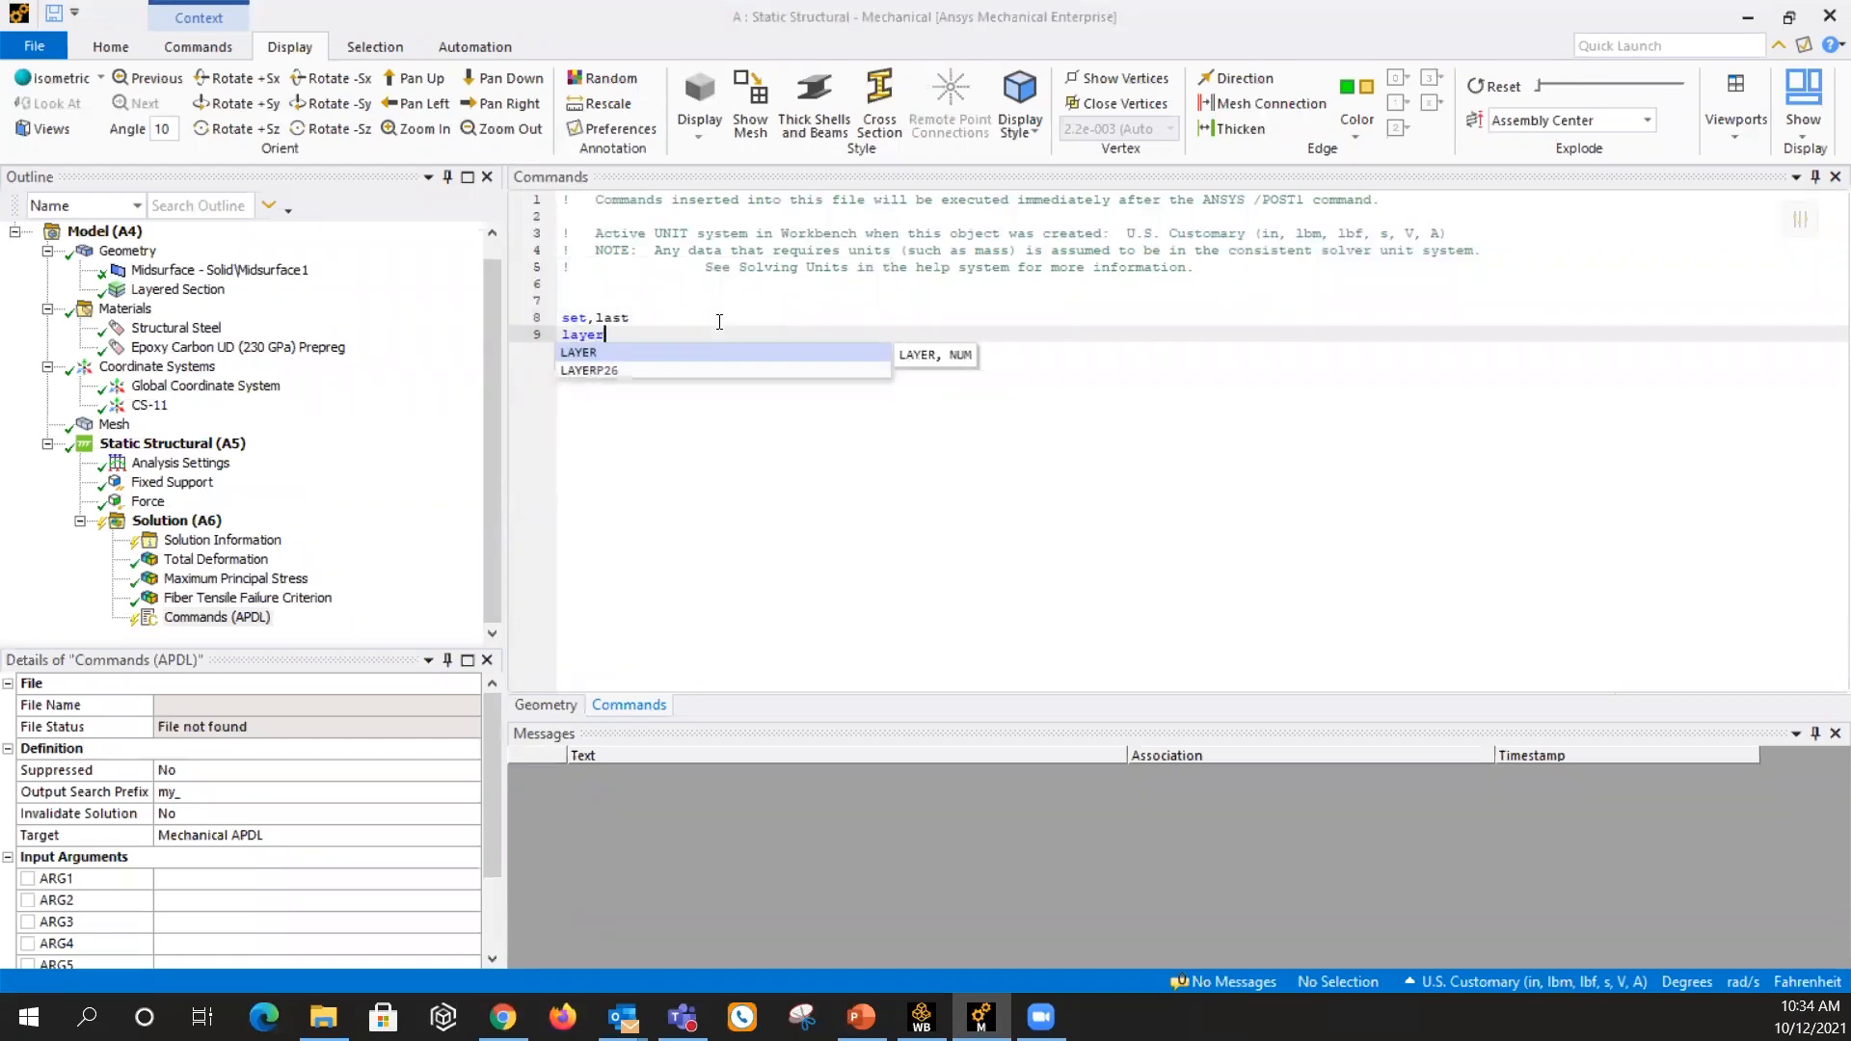
type(",")
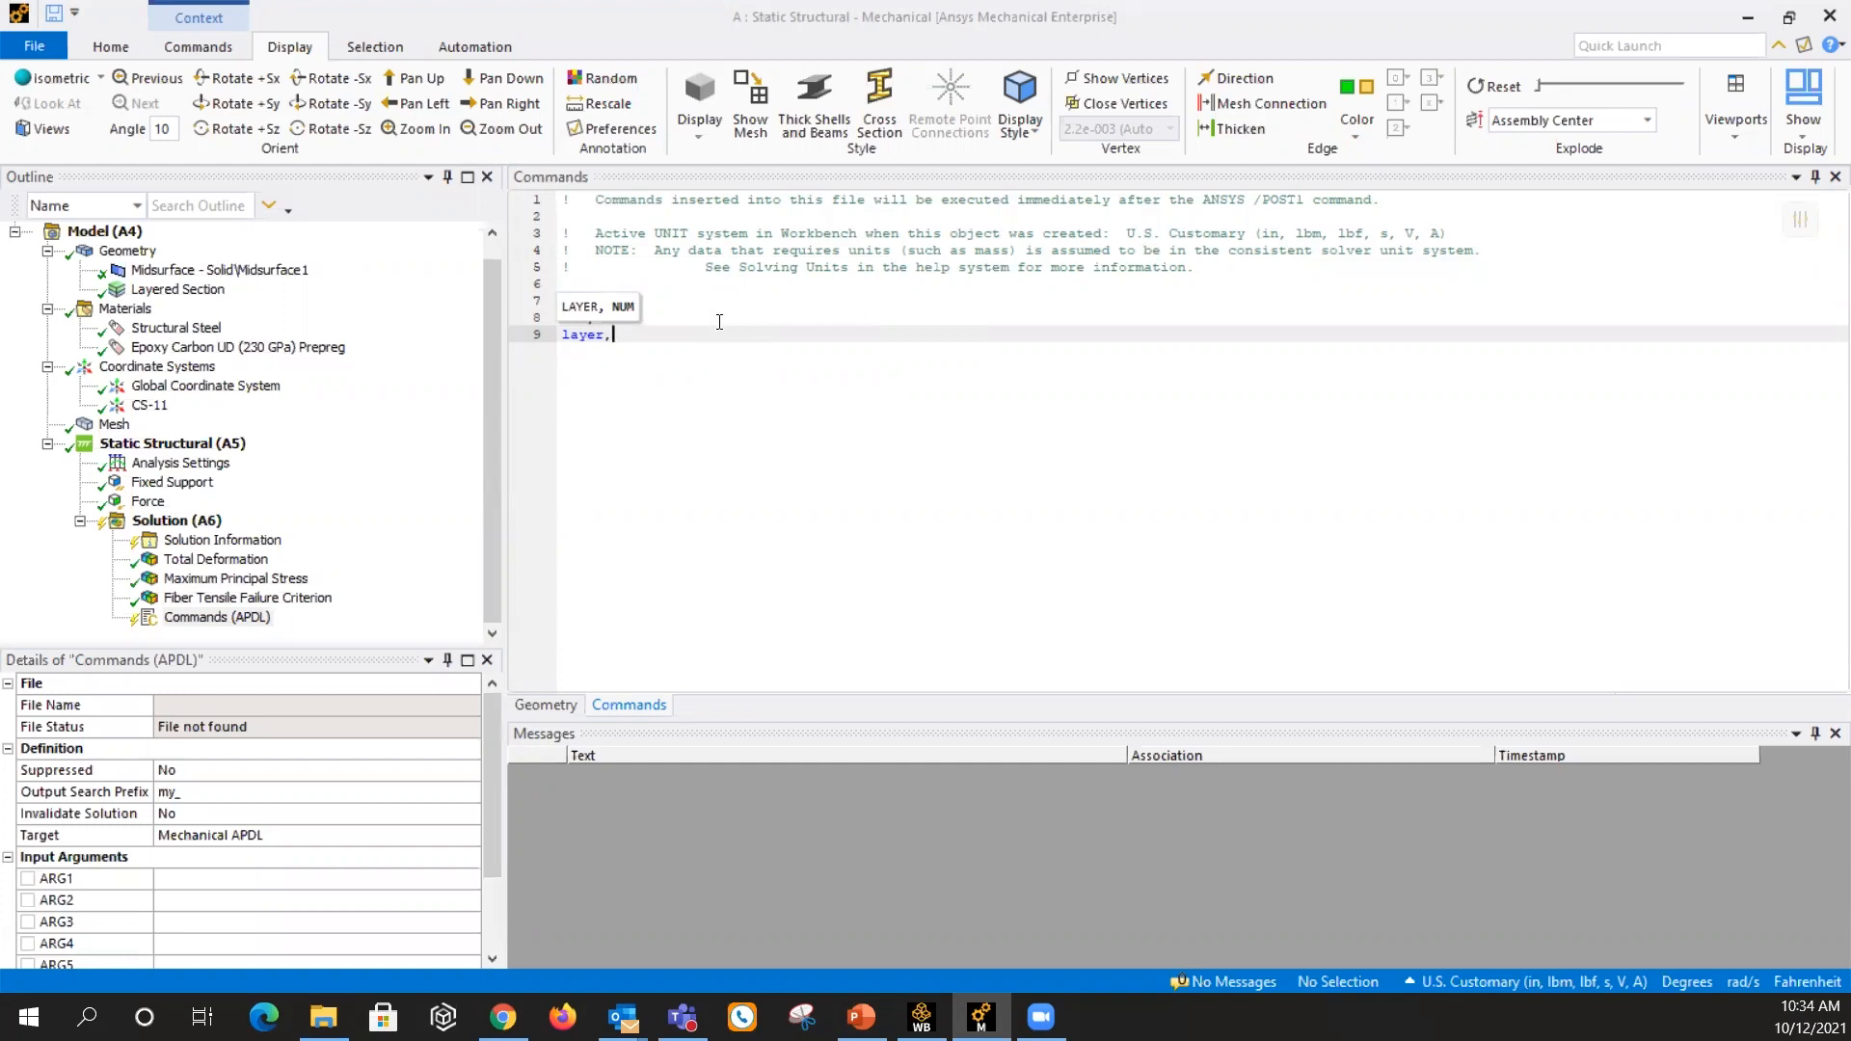
type("fcmax")
key("Return")
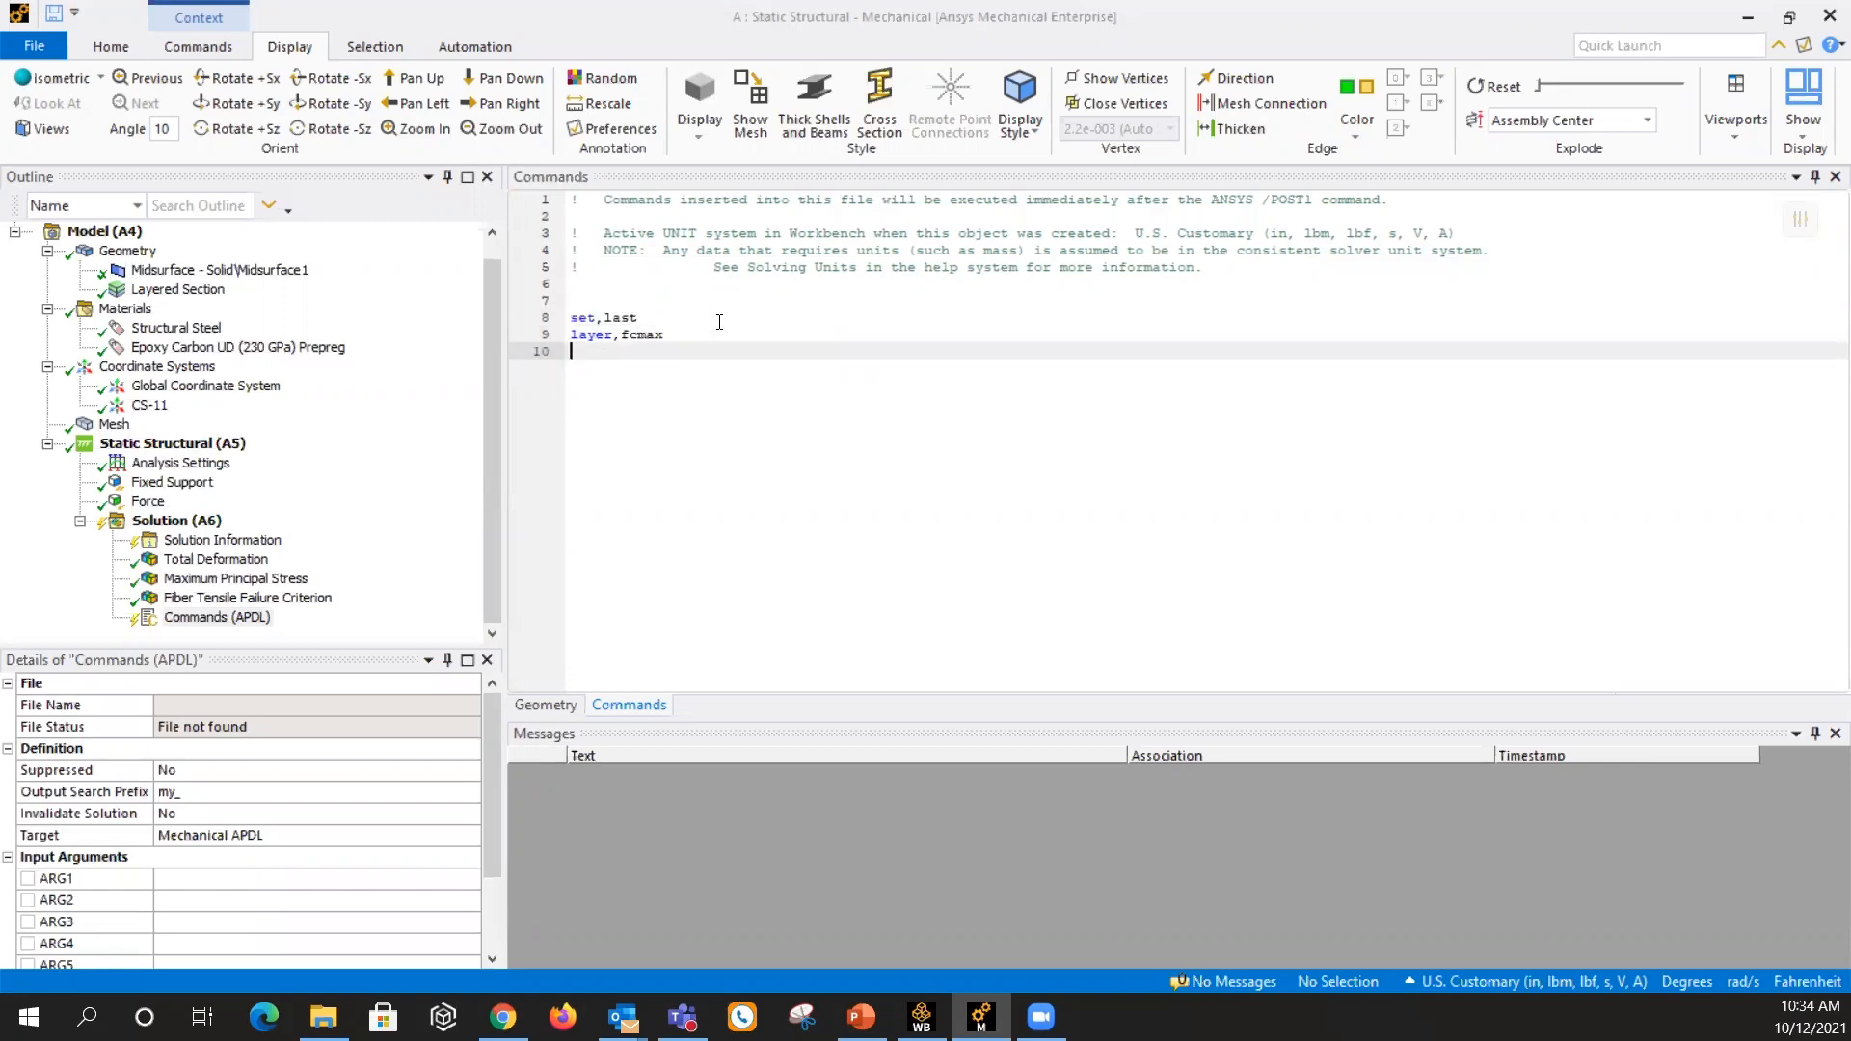
type("/")
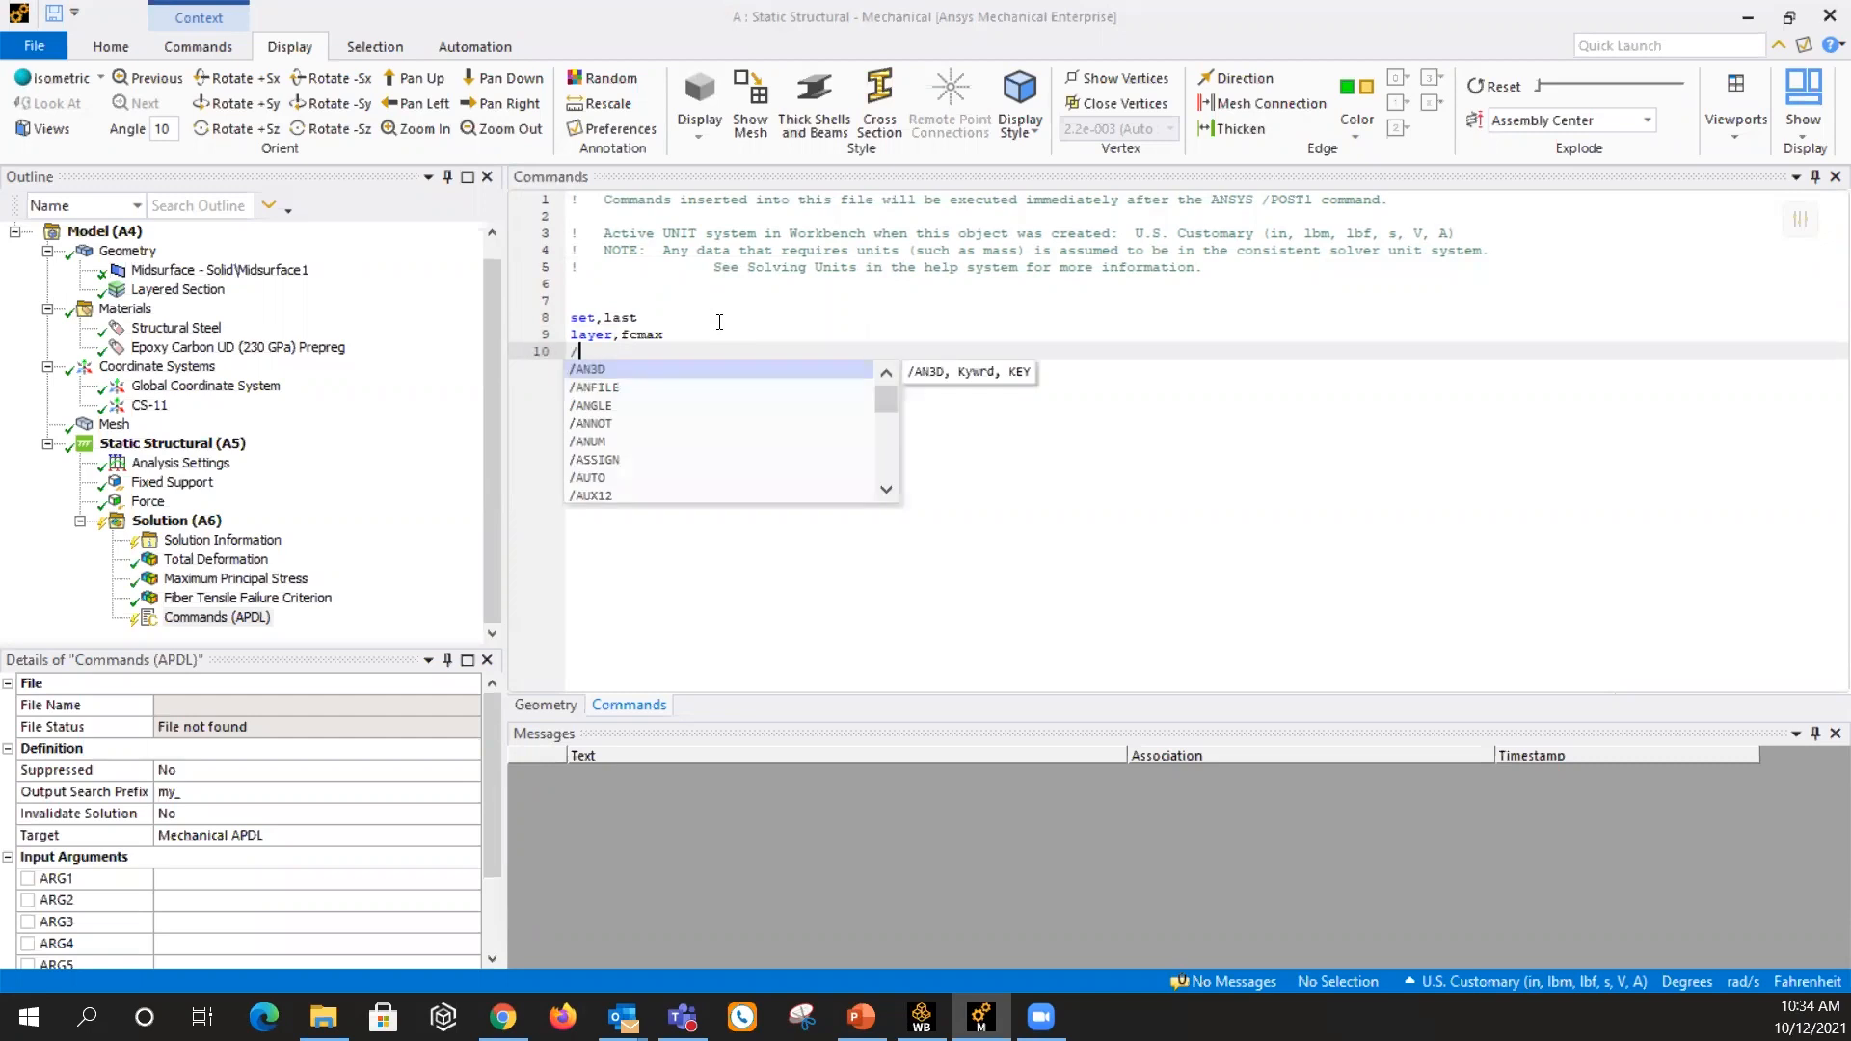
type("show,p")
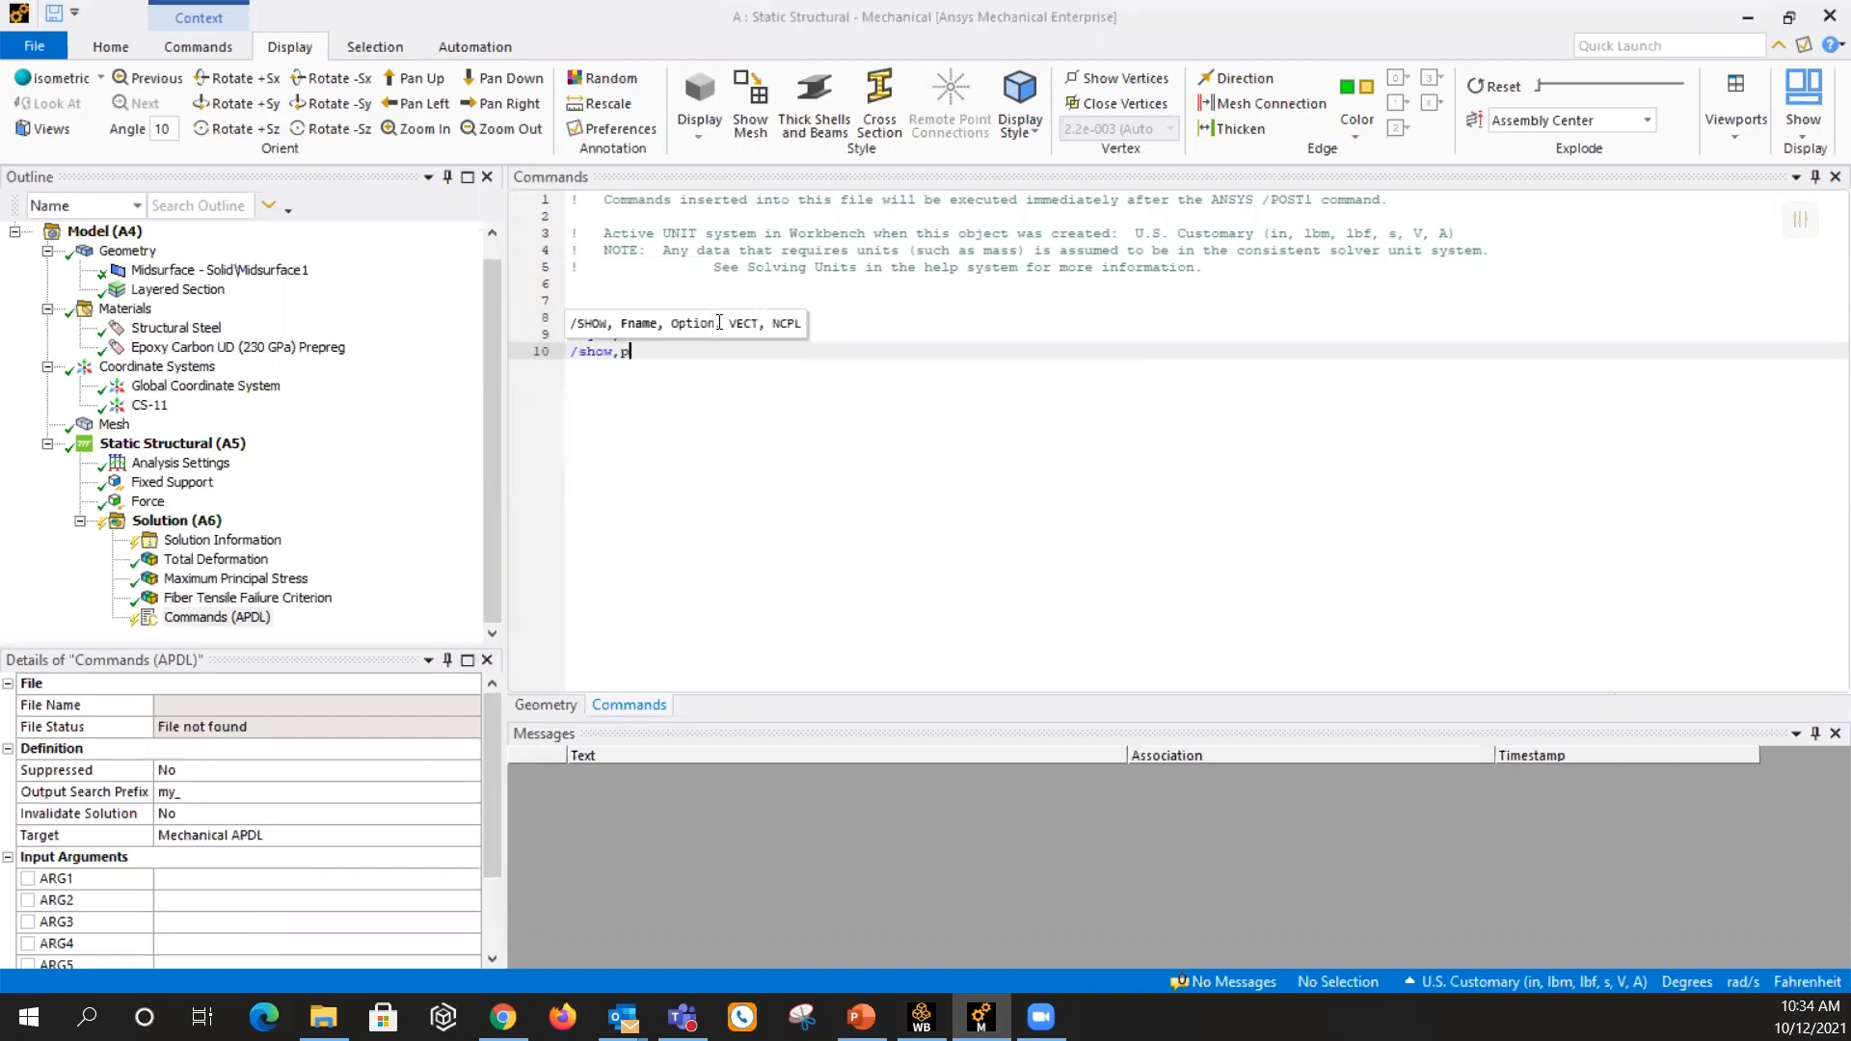
type("ng")
key("Return")
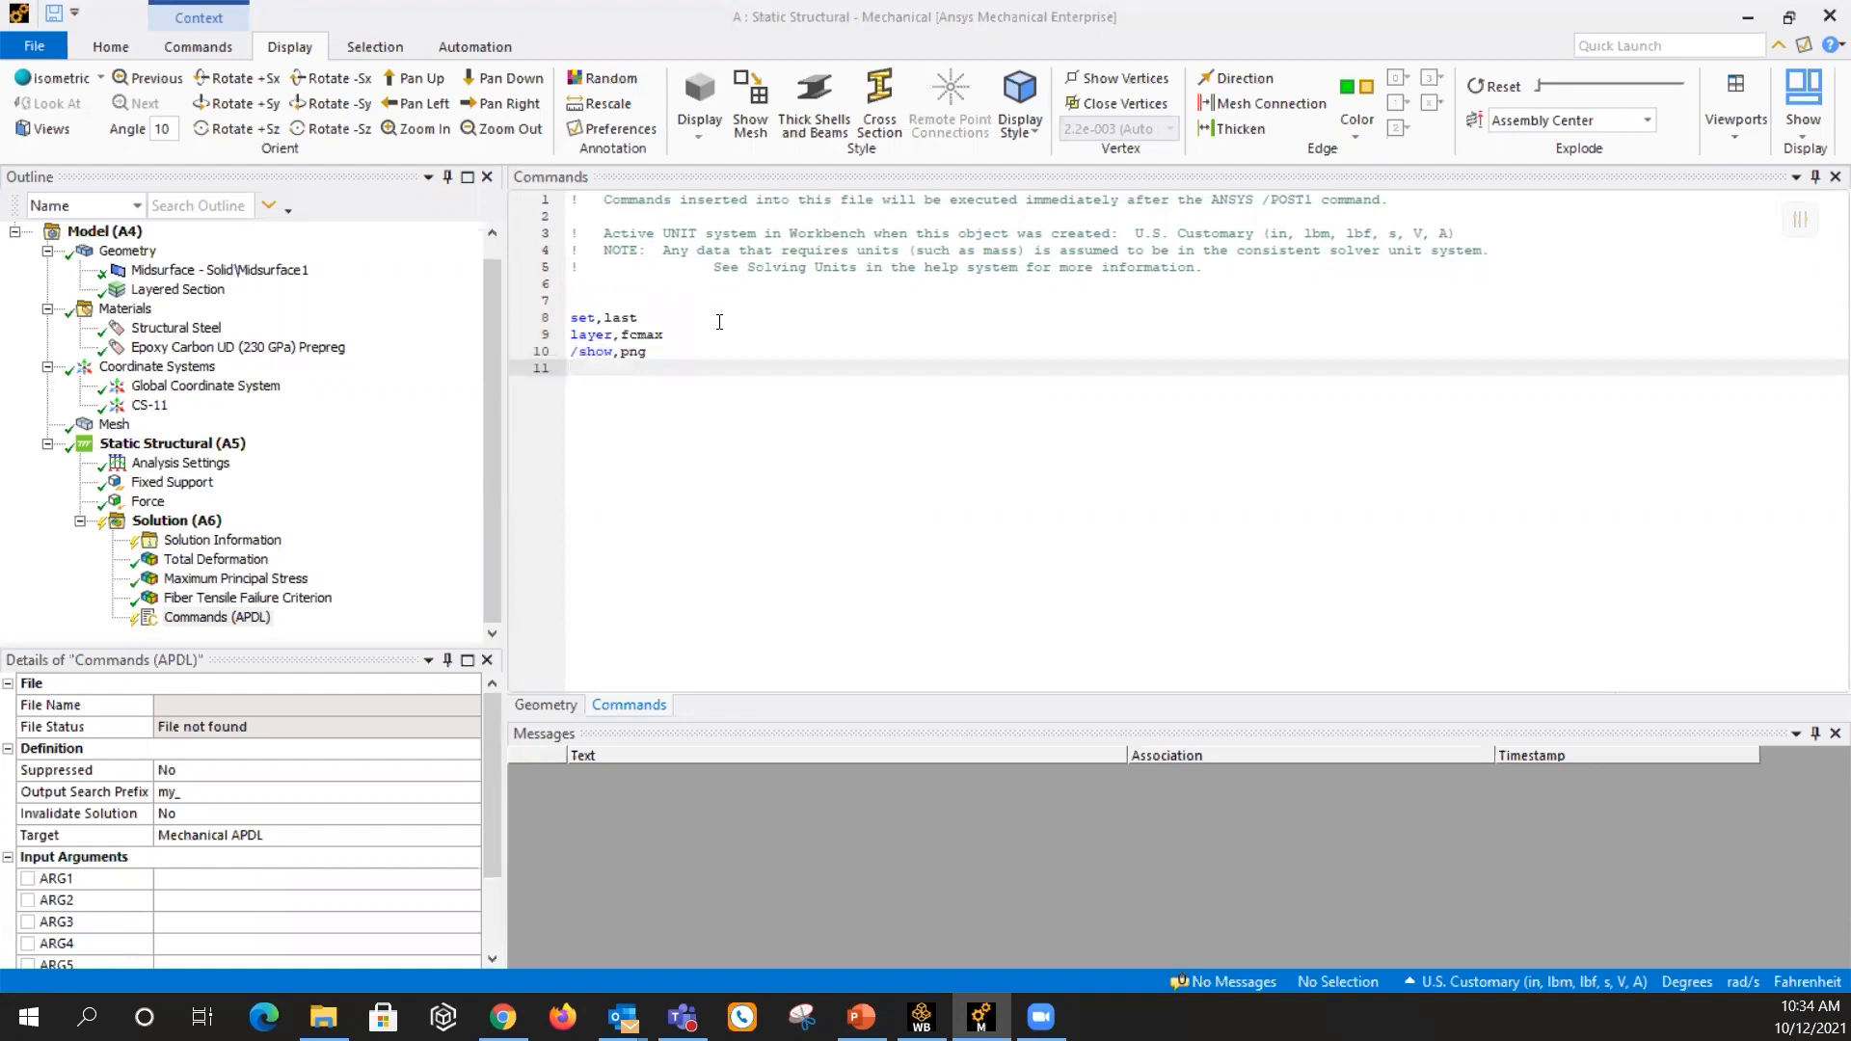
Add the lines "/view,,0,1,0" and "plesol,fail,twsi" to finish the APDL commands
type("/view")
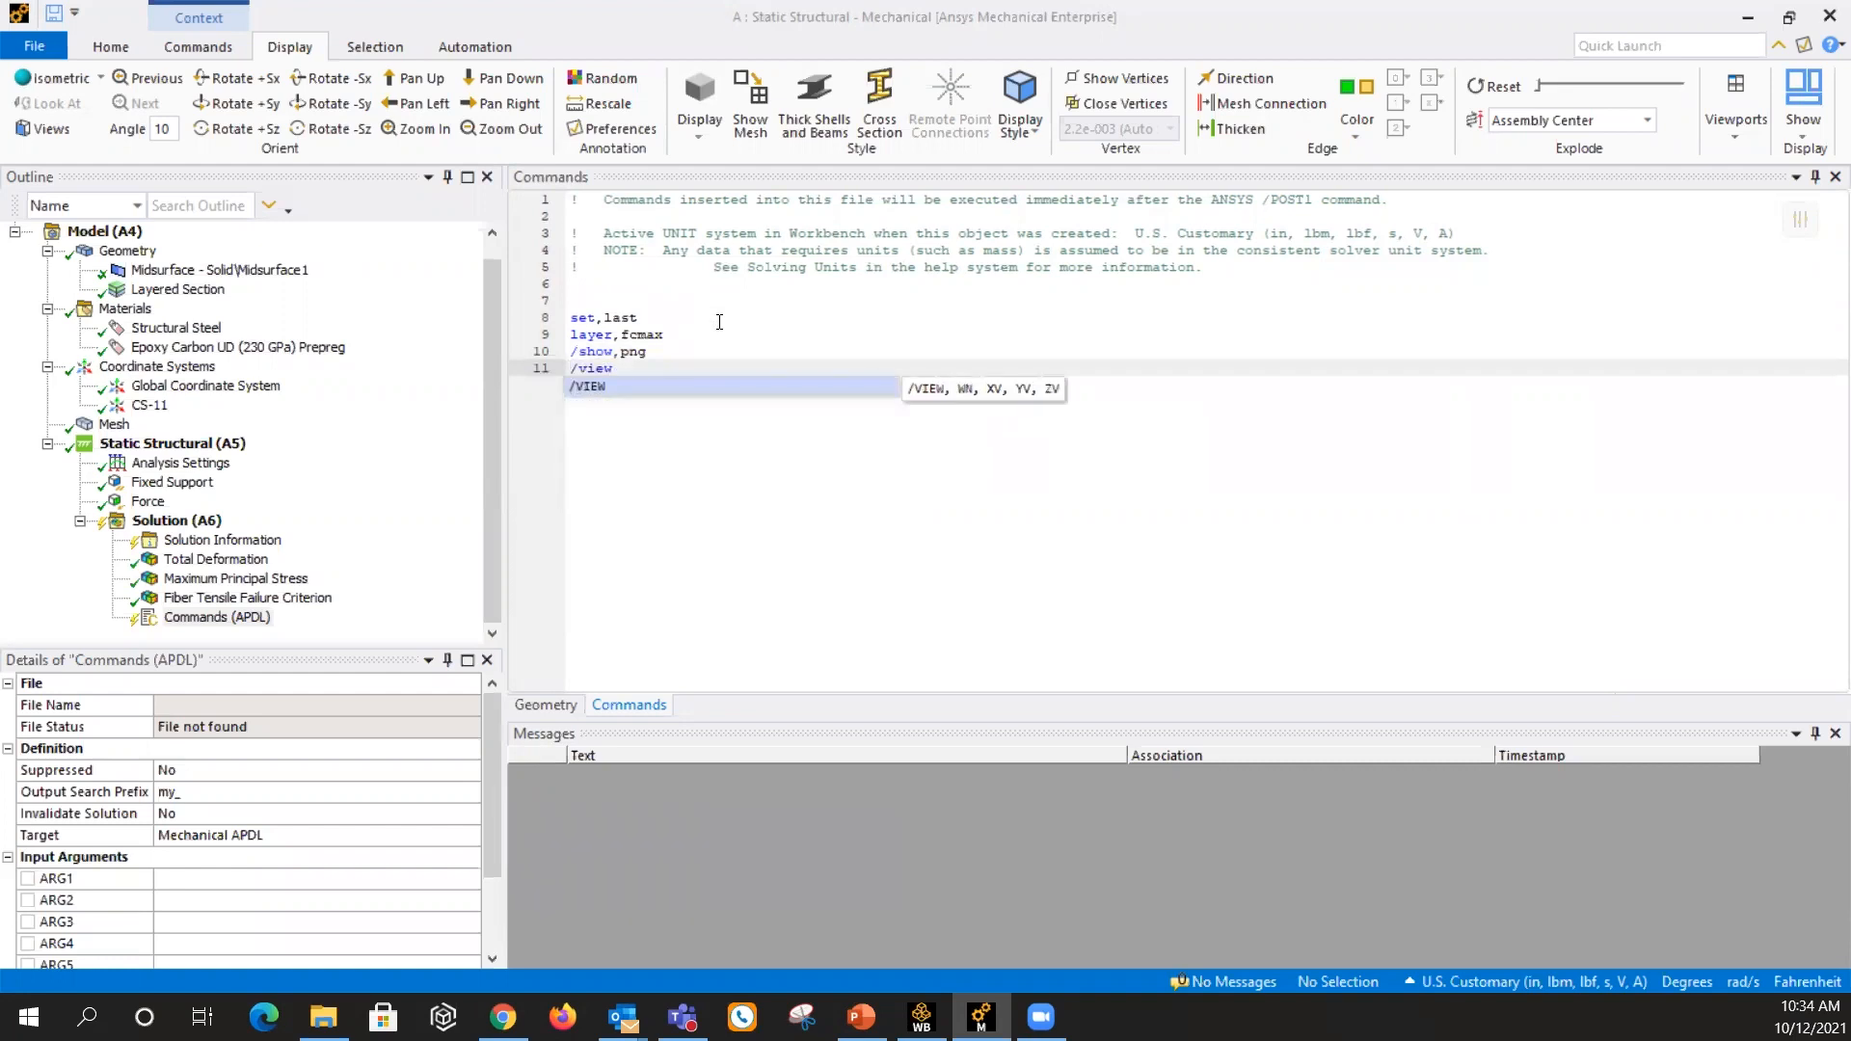
type(",")
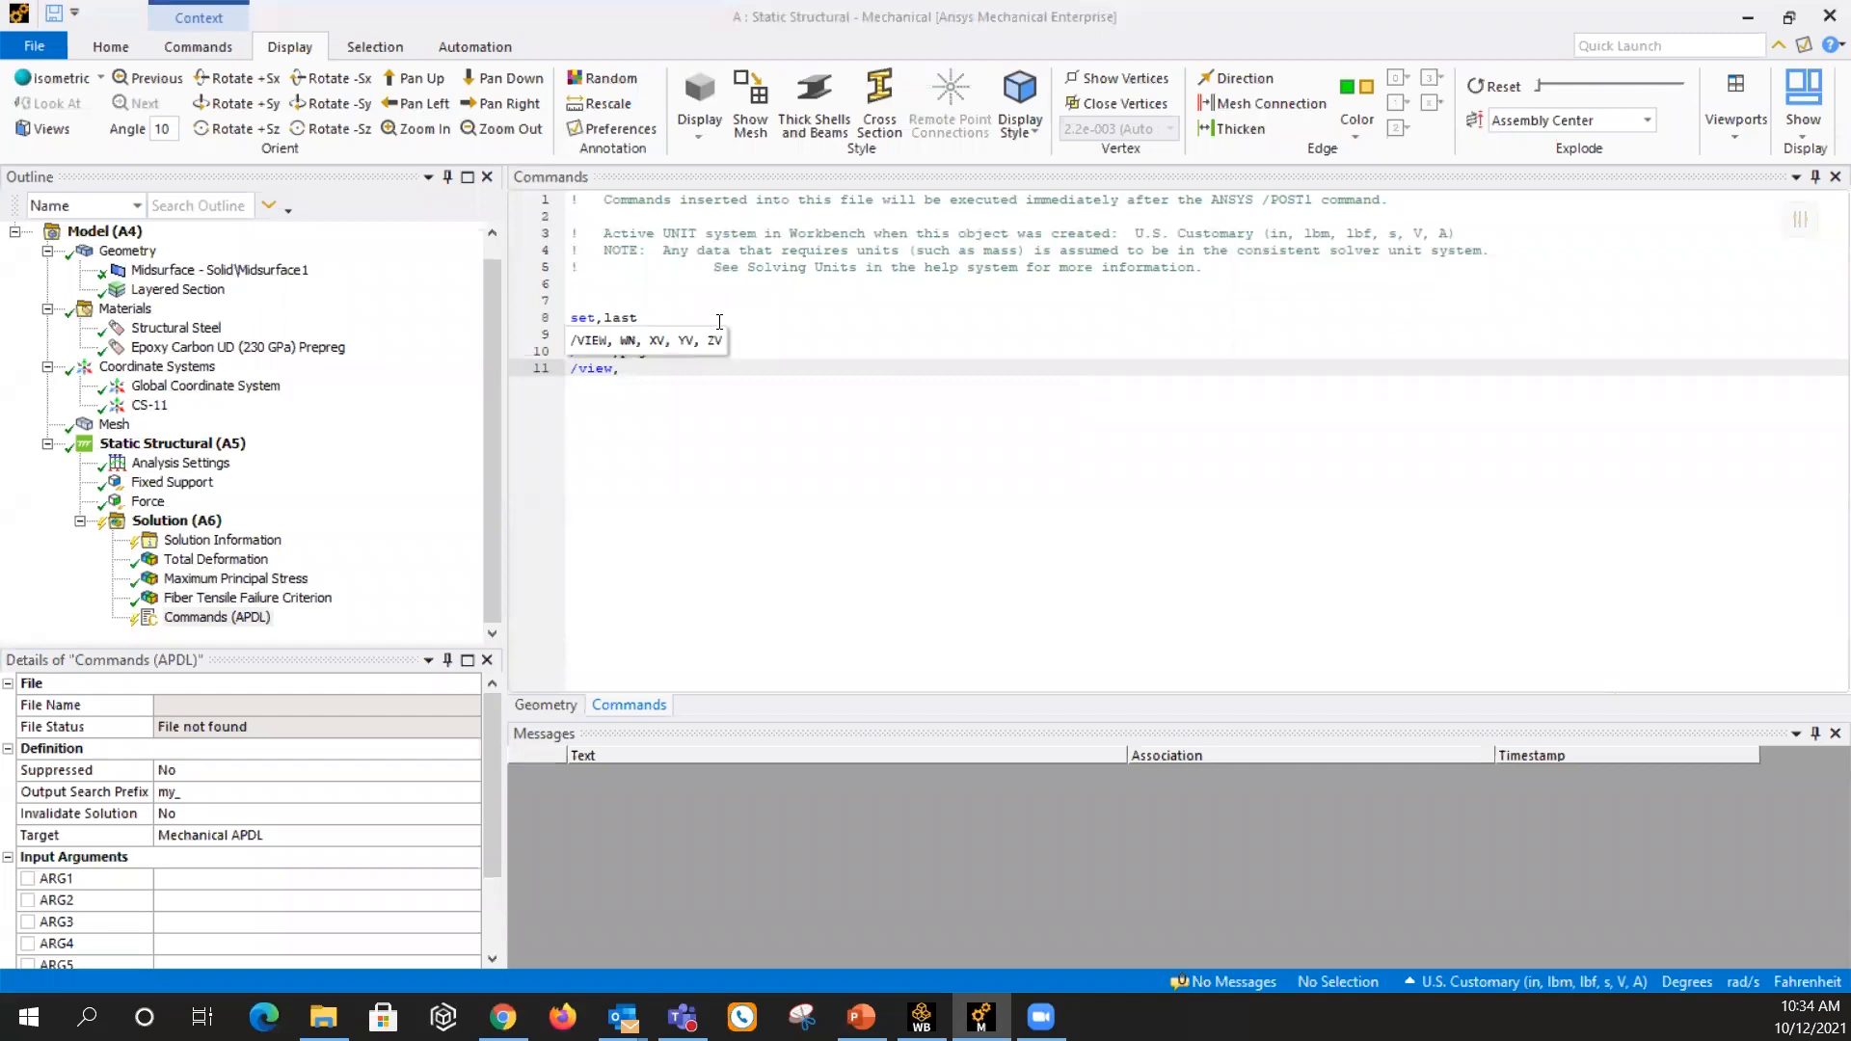
type(",")
type("0,1,0")
key("Return")
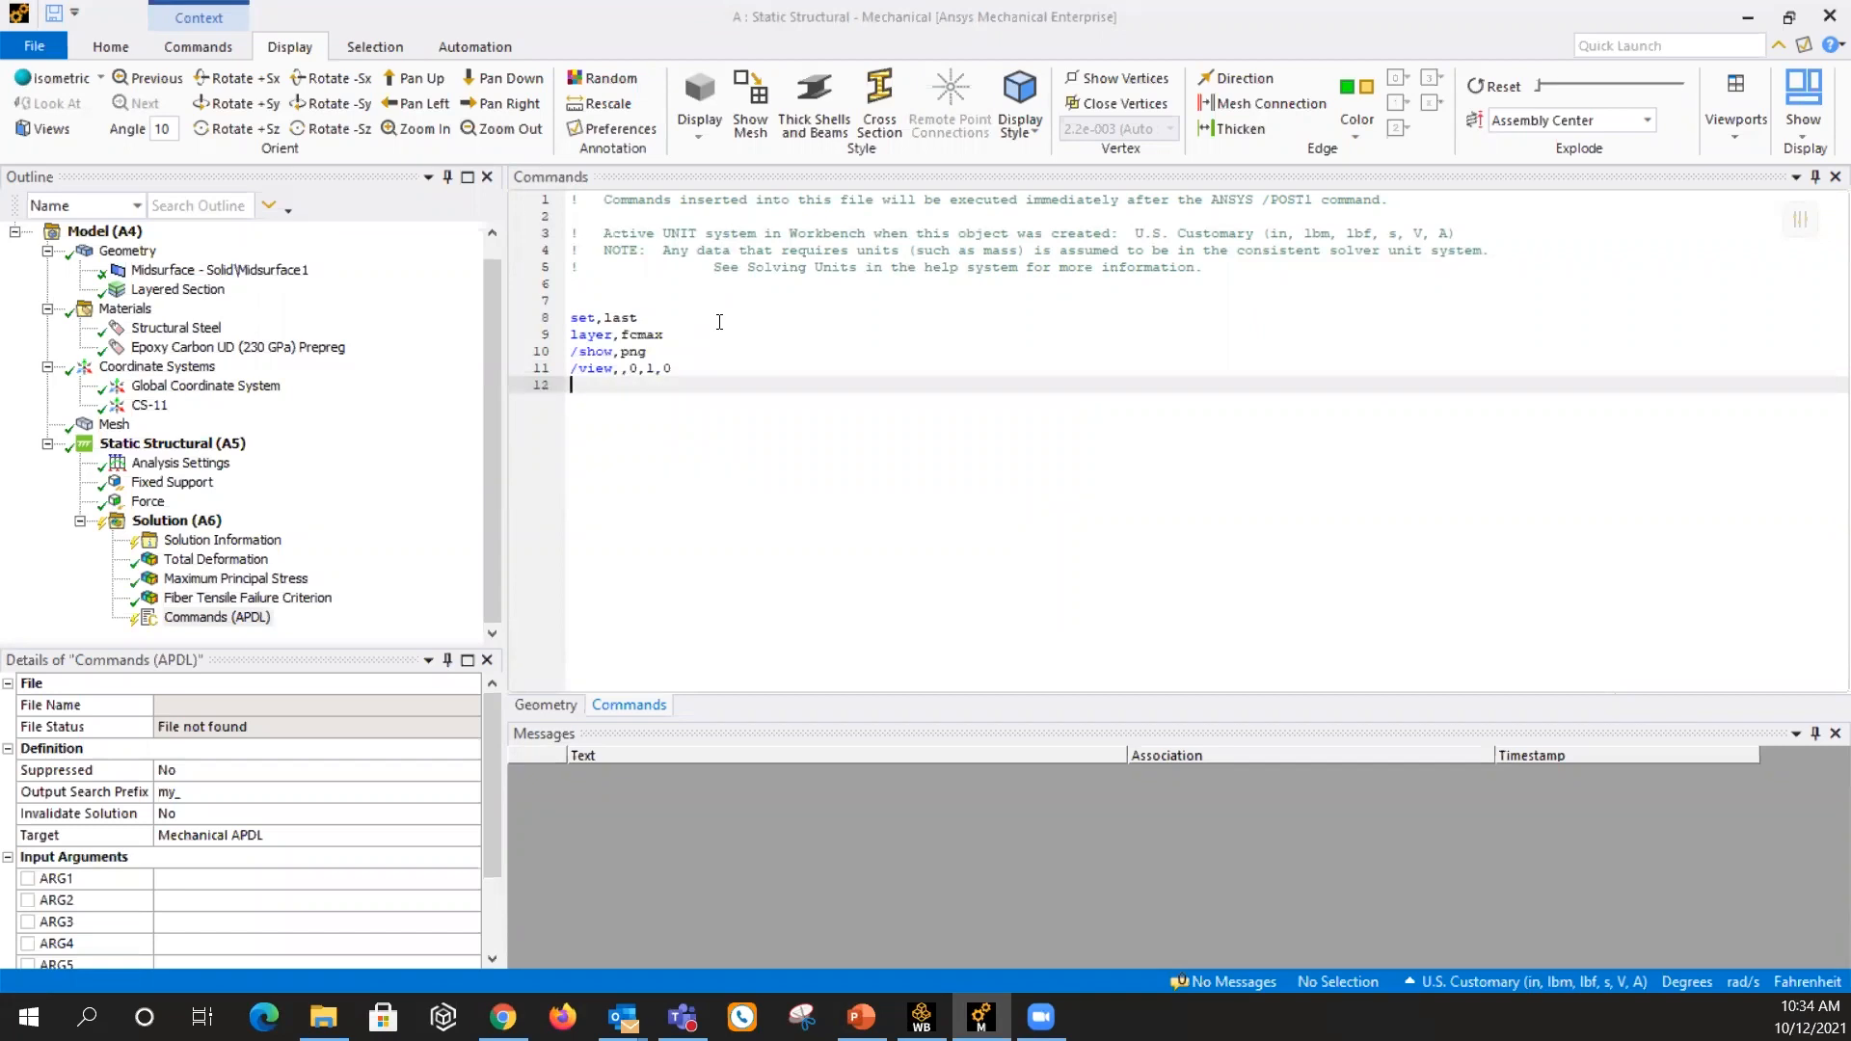
type("plesol,")
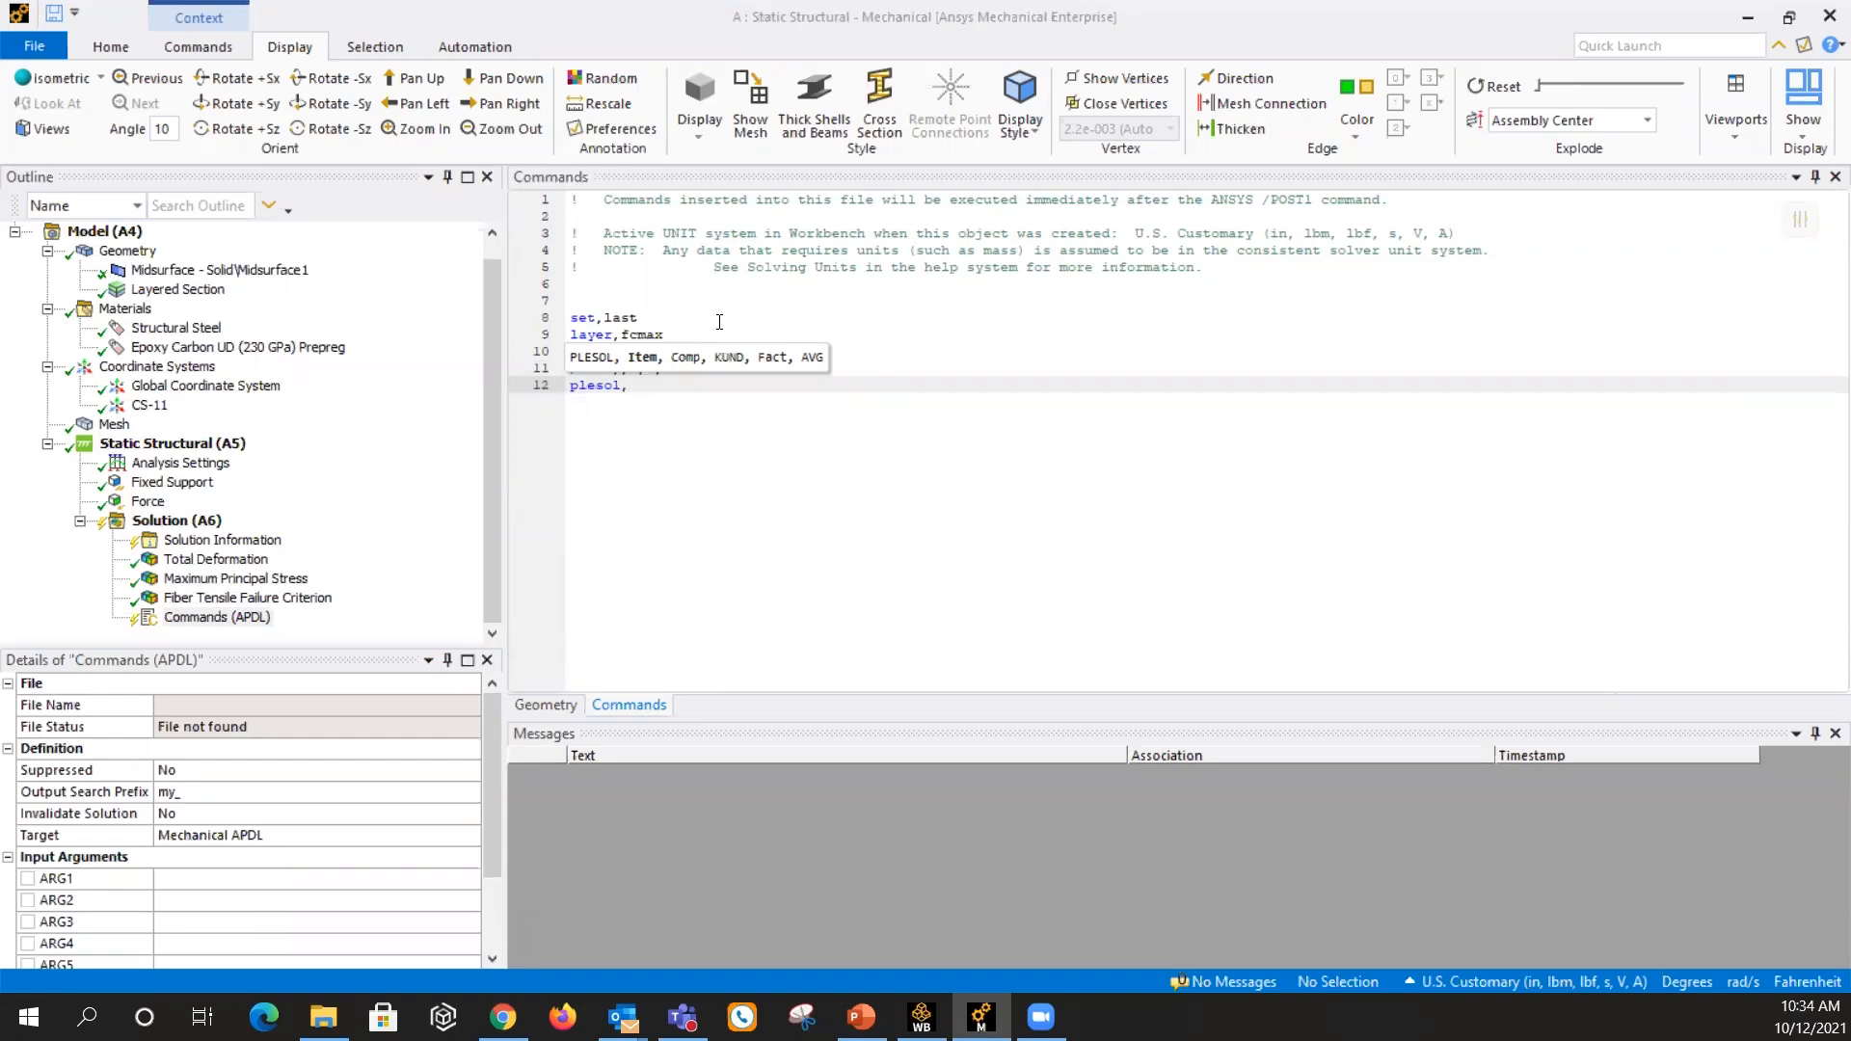
type("fail,twsi")
key("Return")
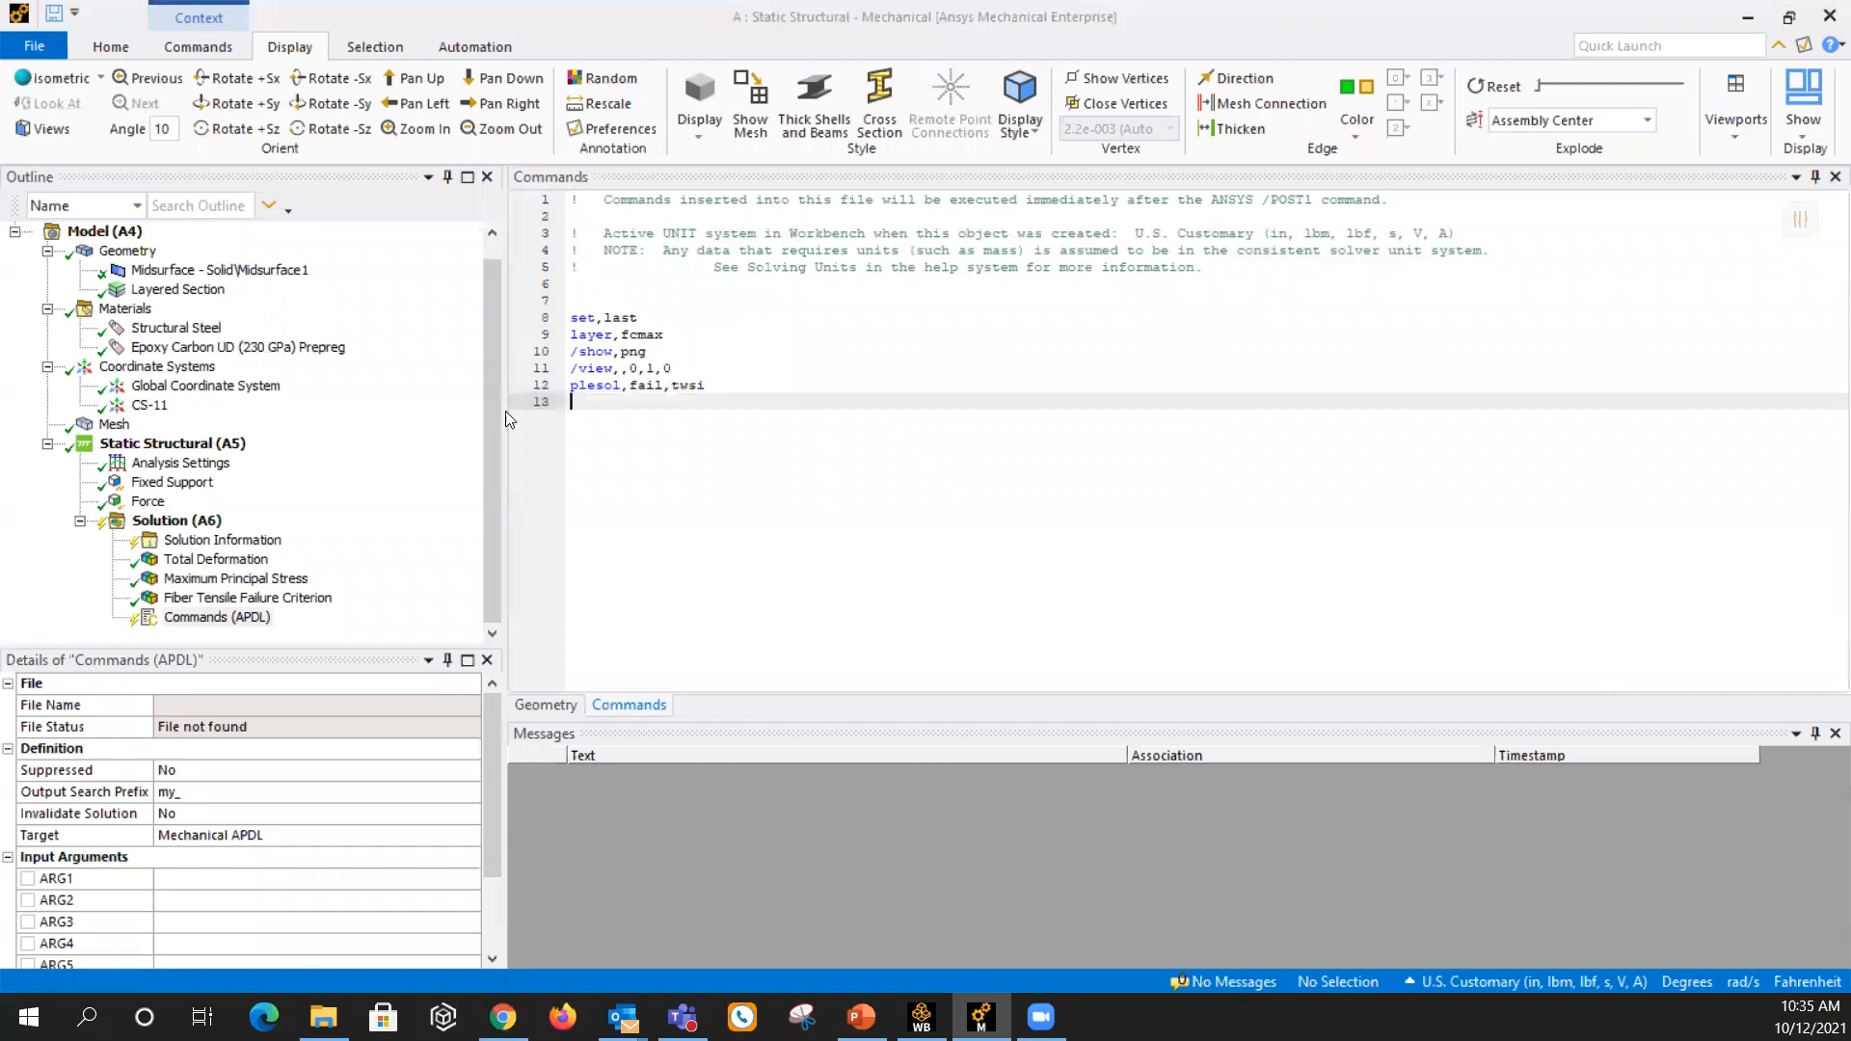
Solve the solution again to execute the APDL post-processing commands
left_click(199, 522)
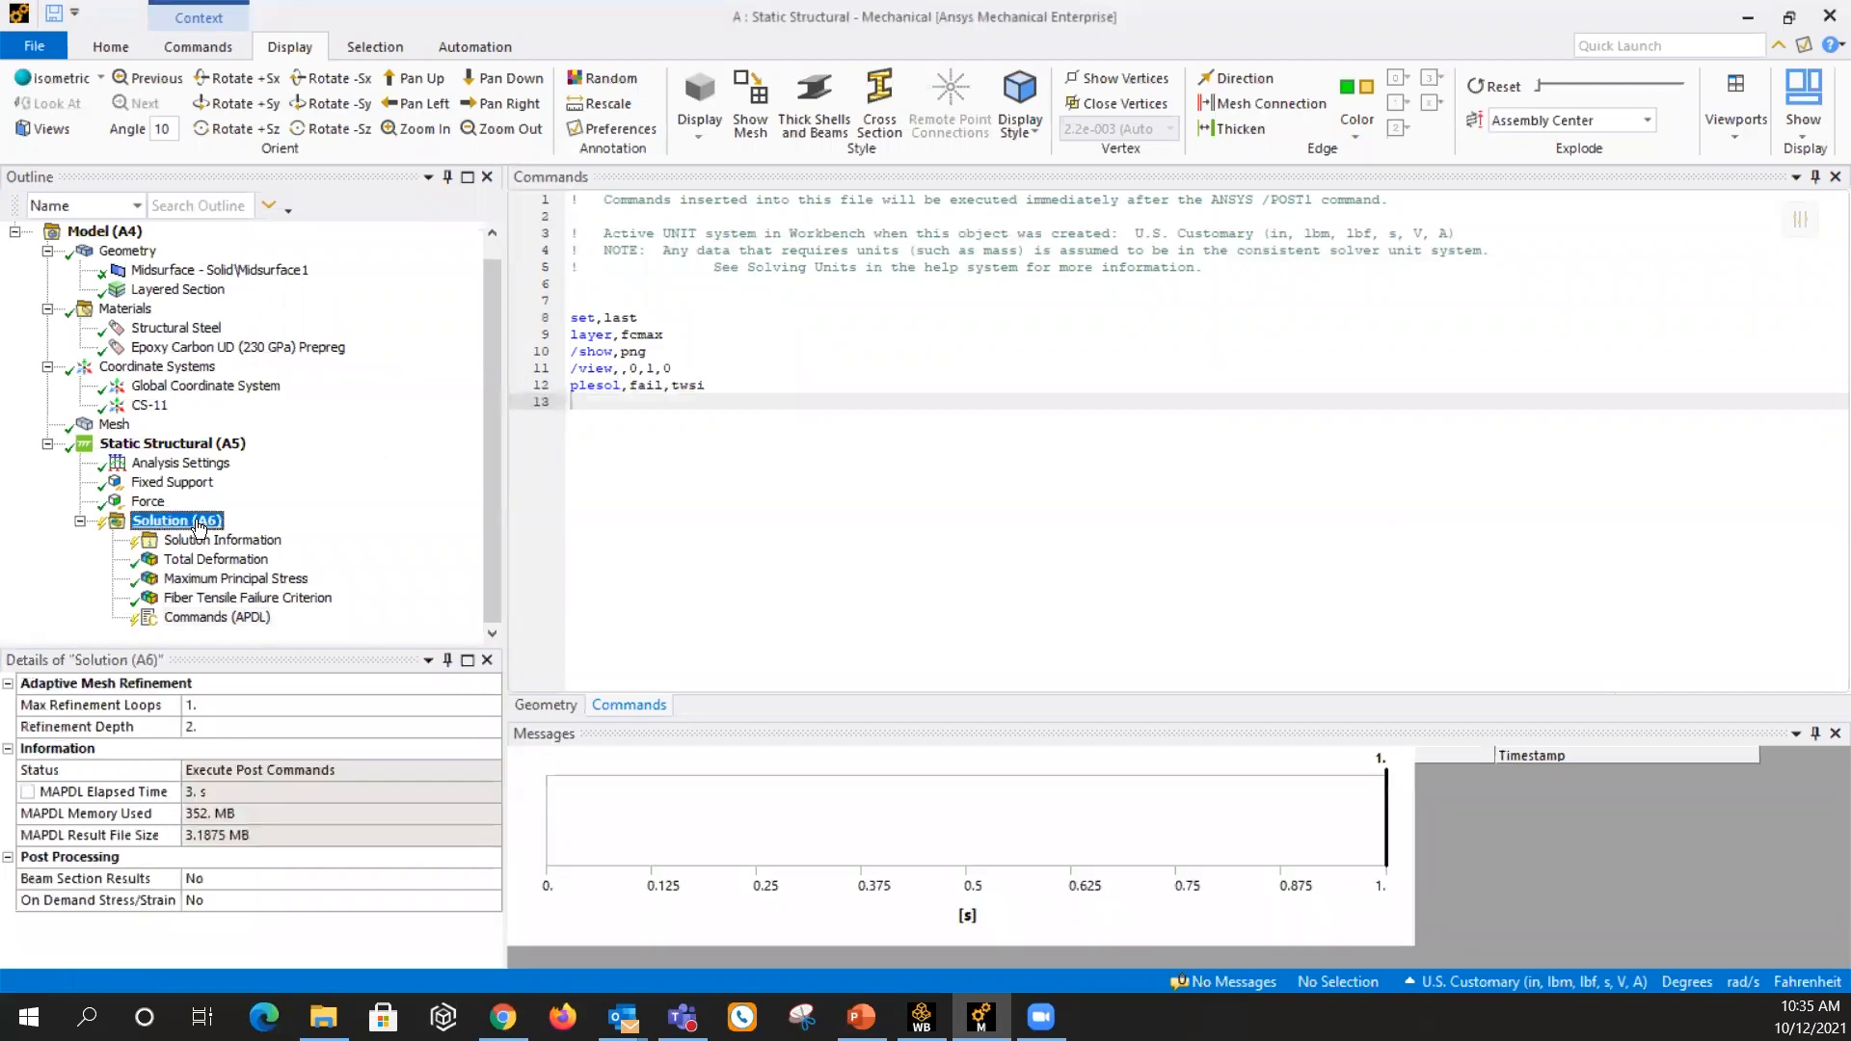
right_click(199, 524)
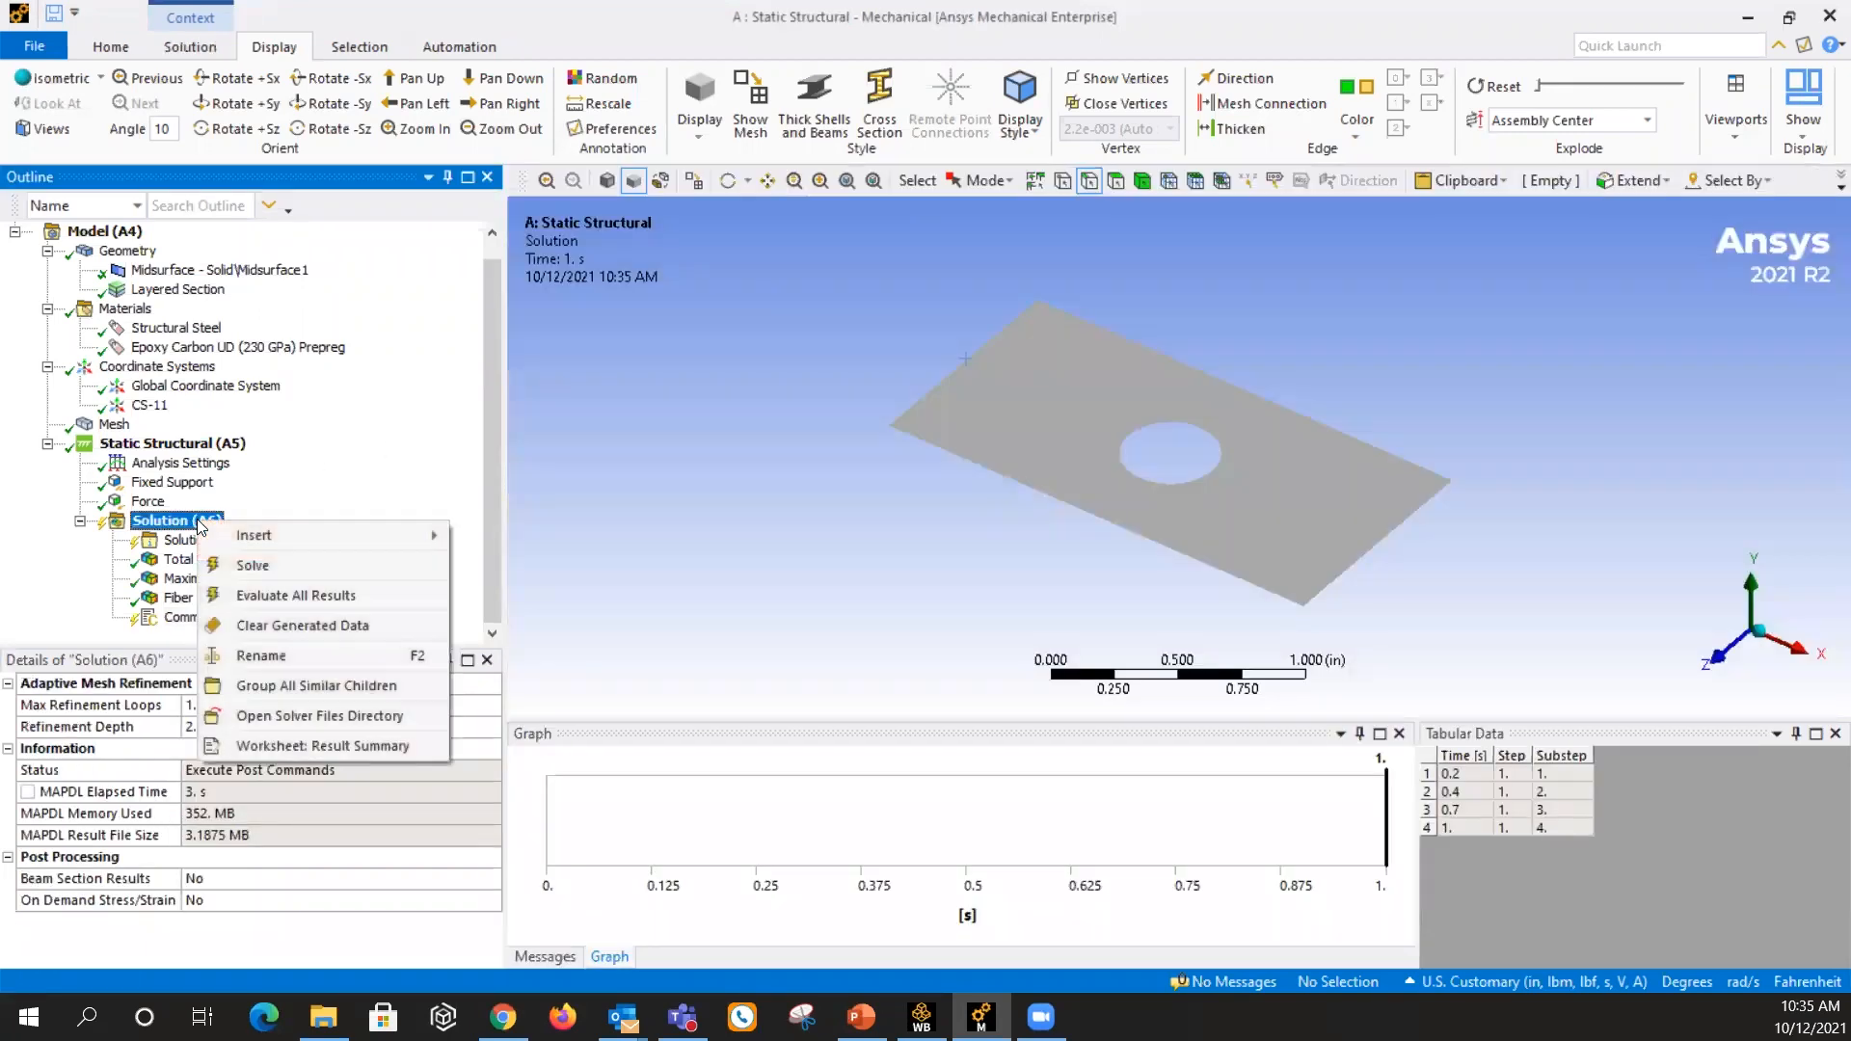
left_click(306, 565)
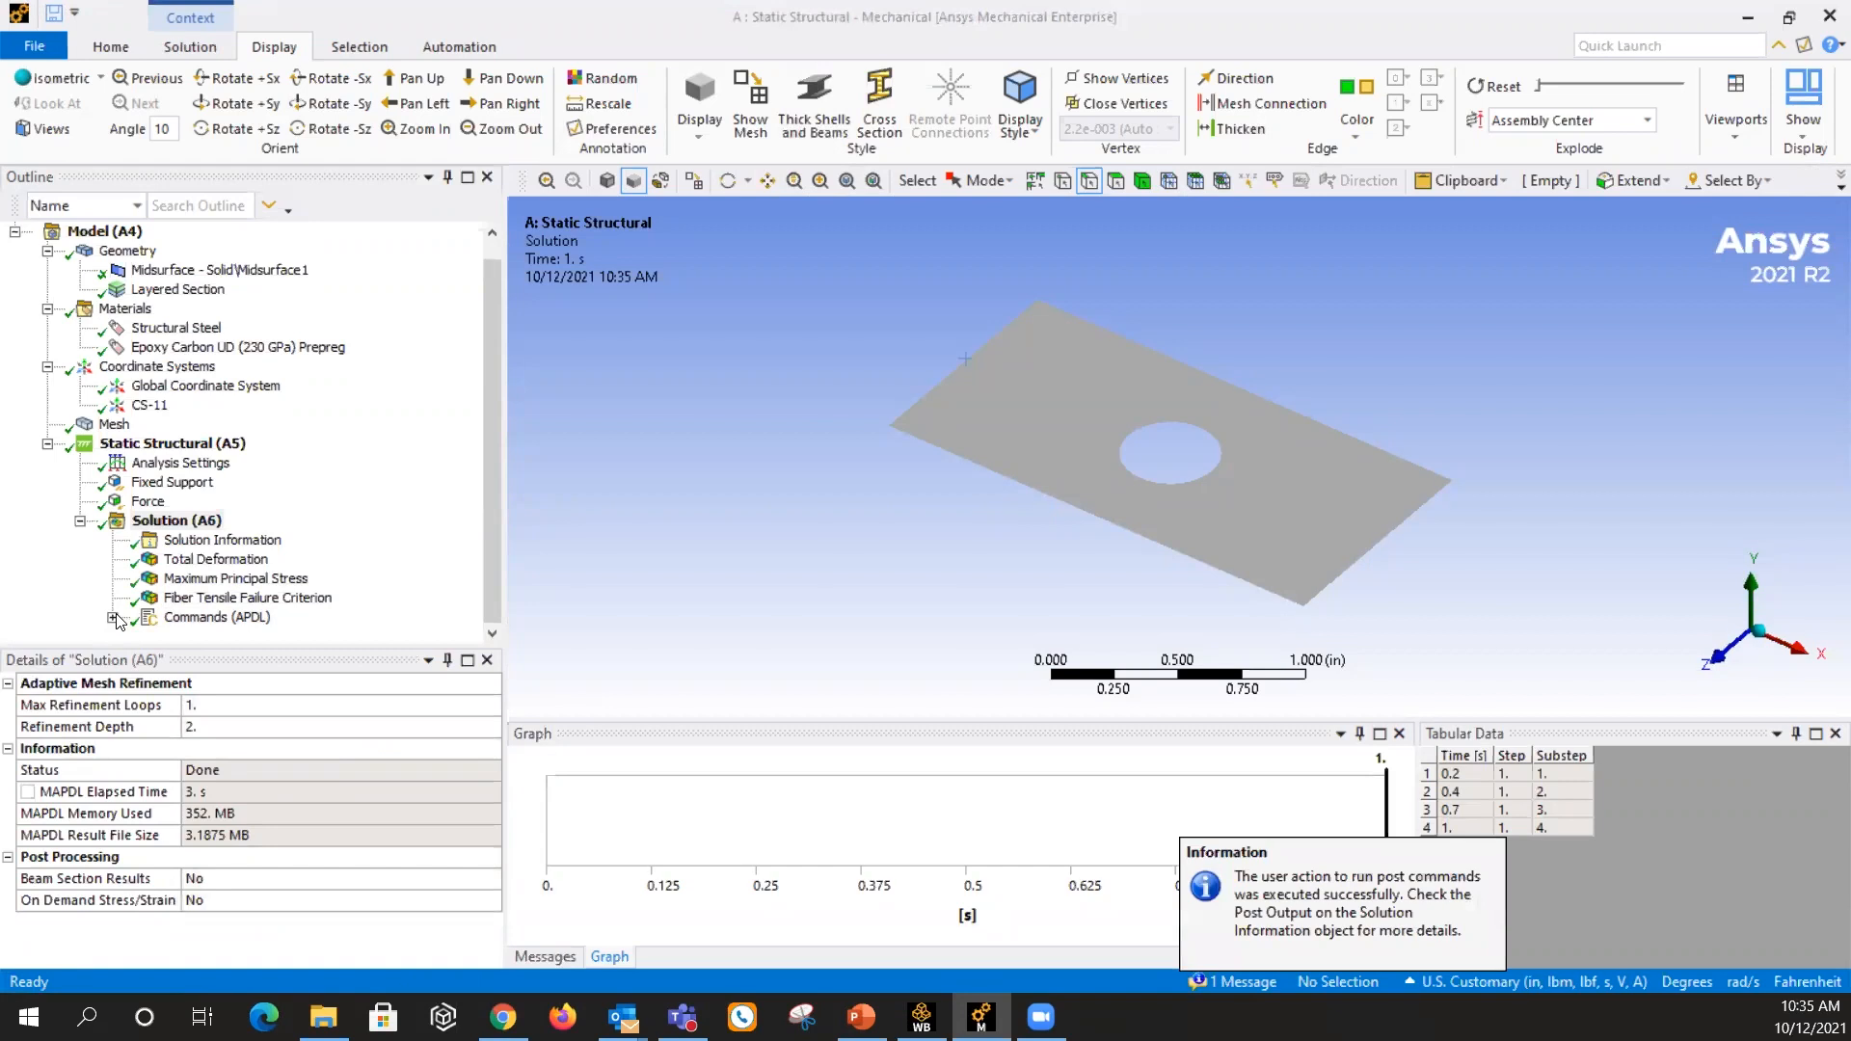
Examine the Post Output failure plot from the commands, review the command lines and return to the Fiber Tensile Failure Criterion contour
left_click(113, 617)
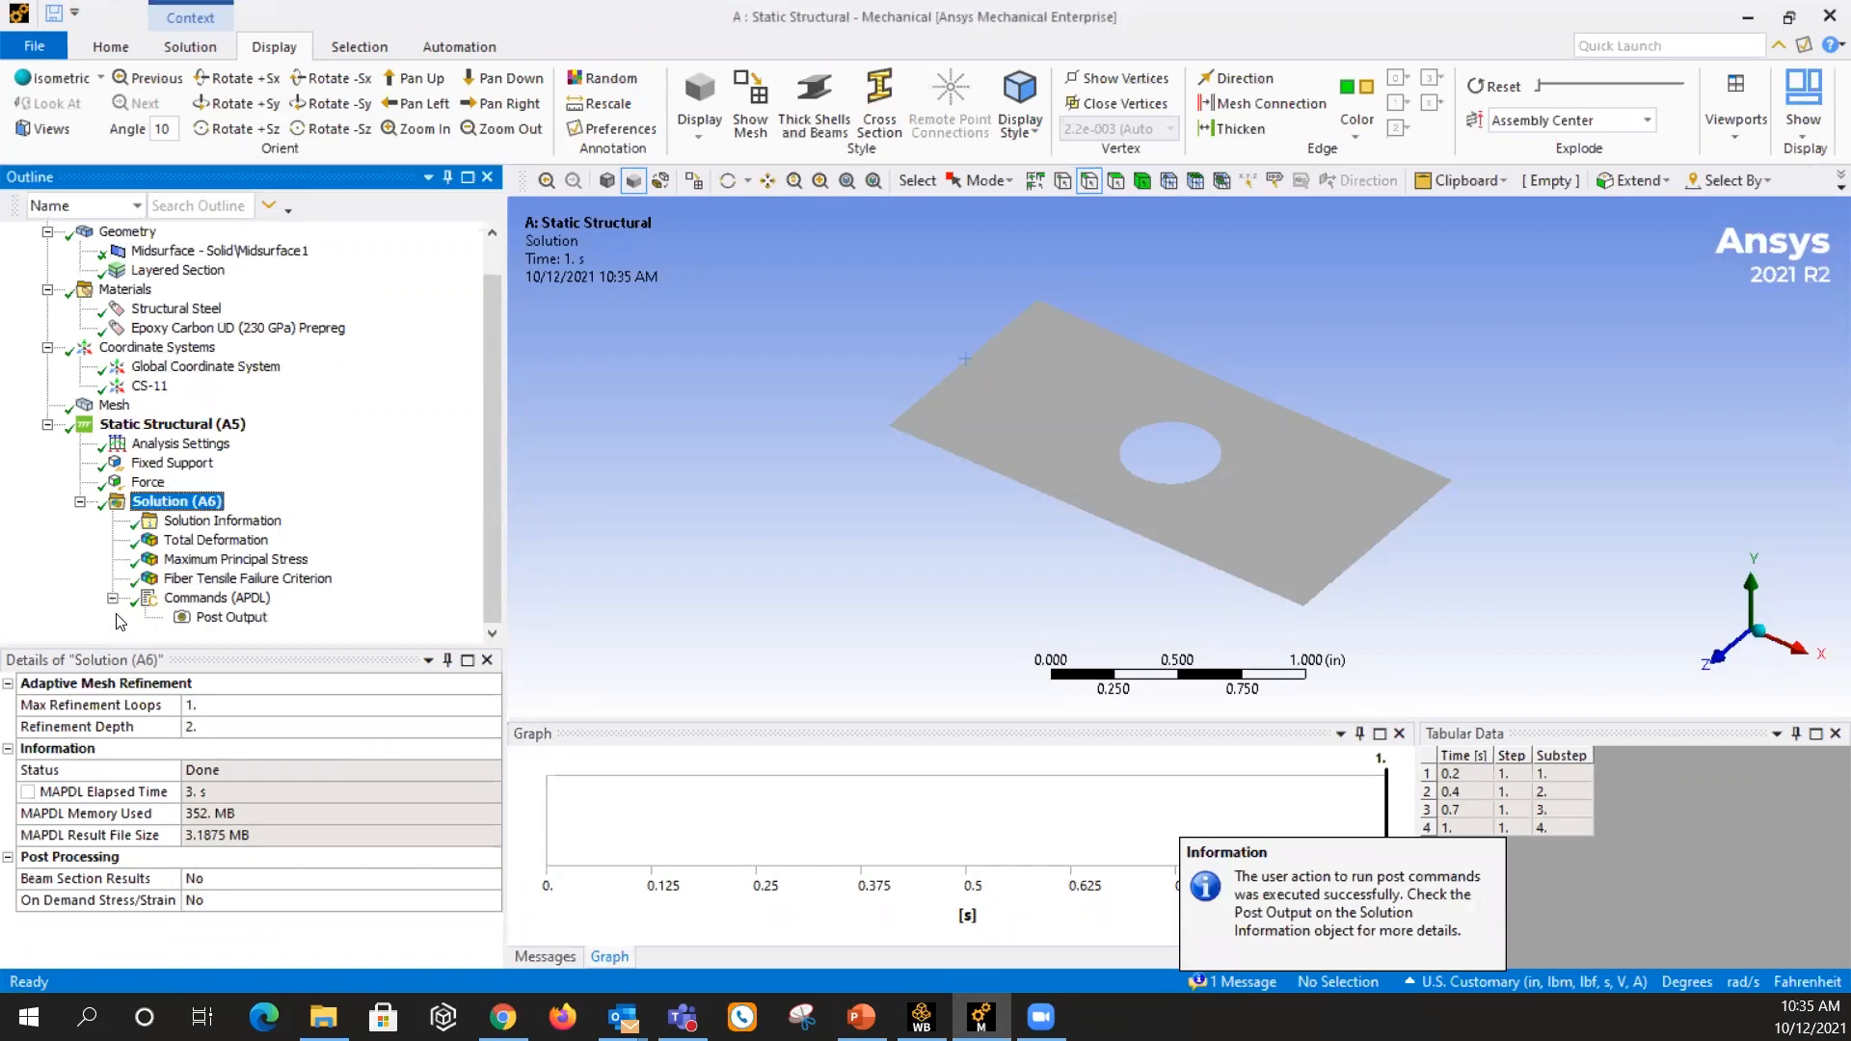
left_click(234, 618)
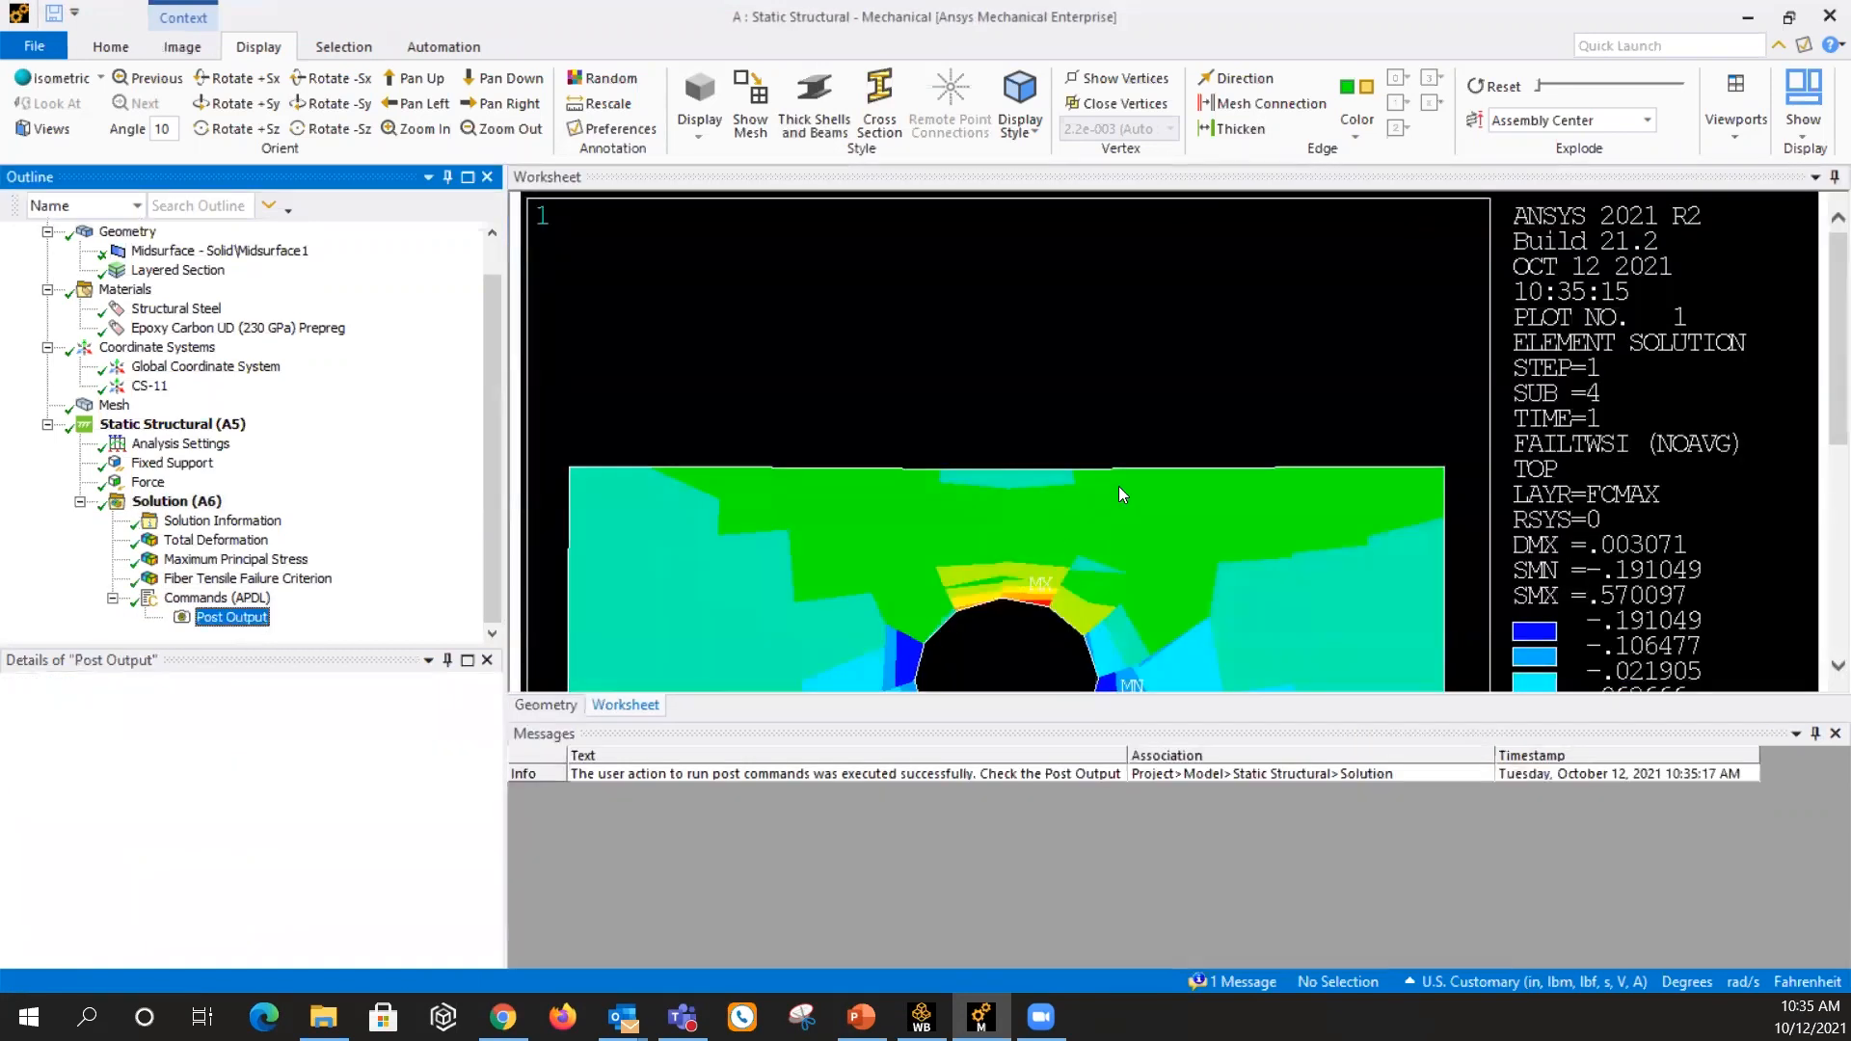
scroll(1119, 486, "down", 1)
scroll(1118, 495, "down", 1)
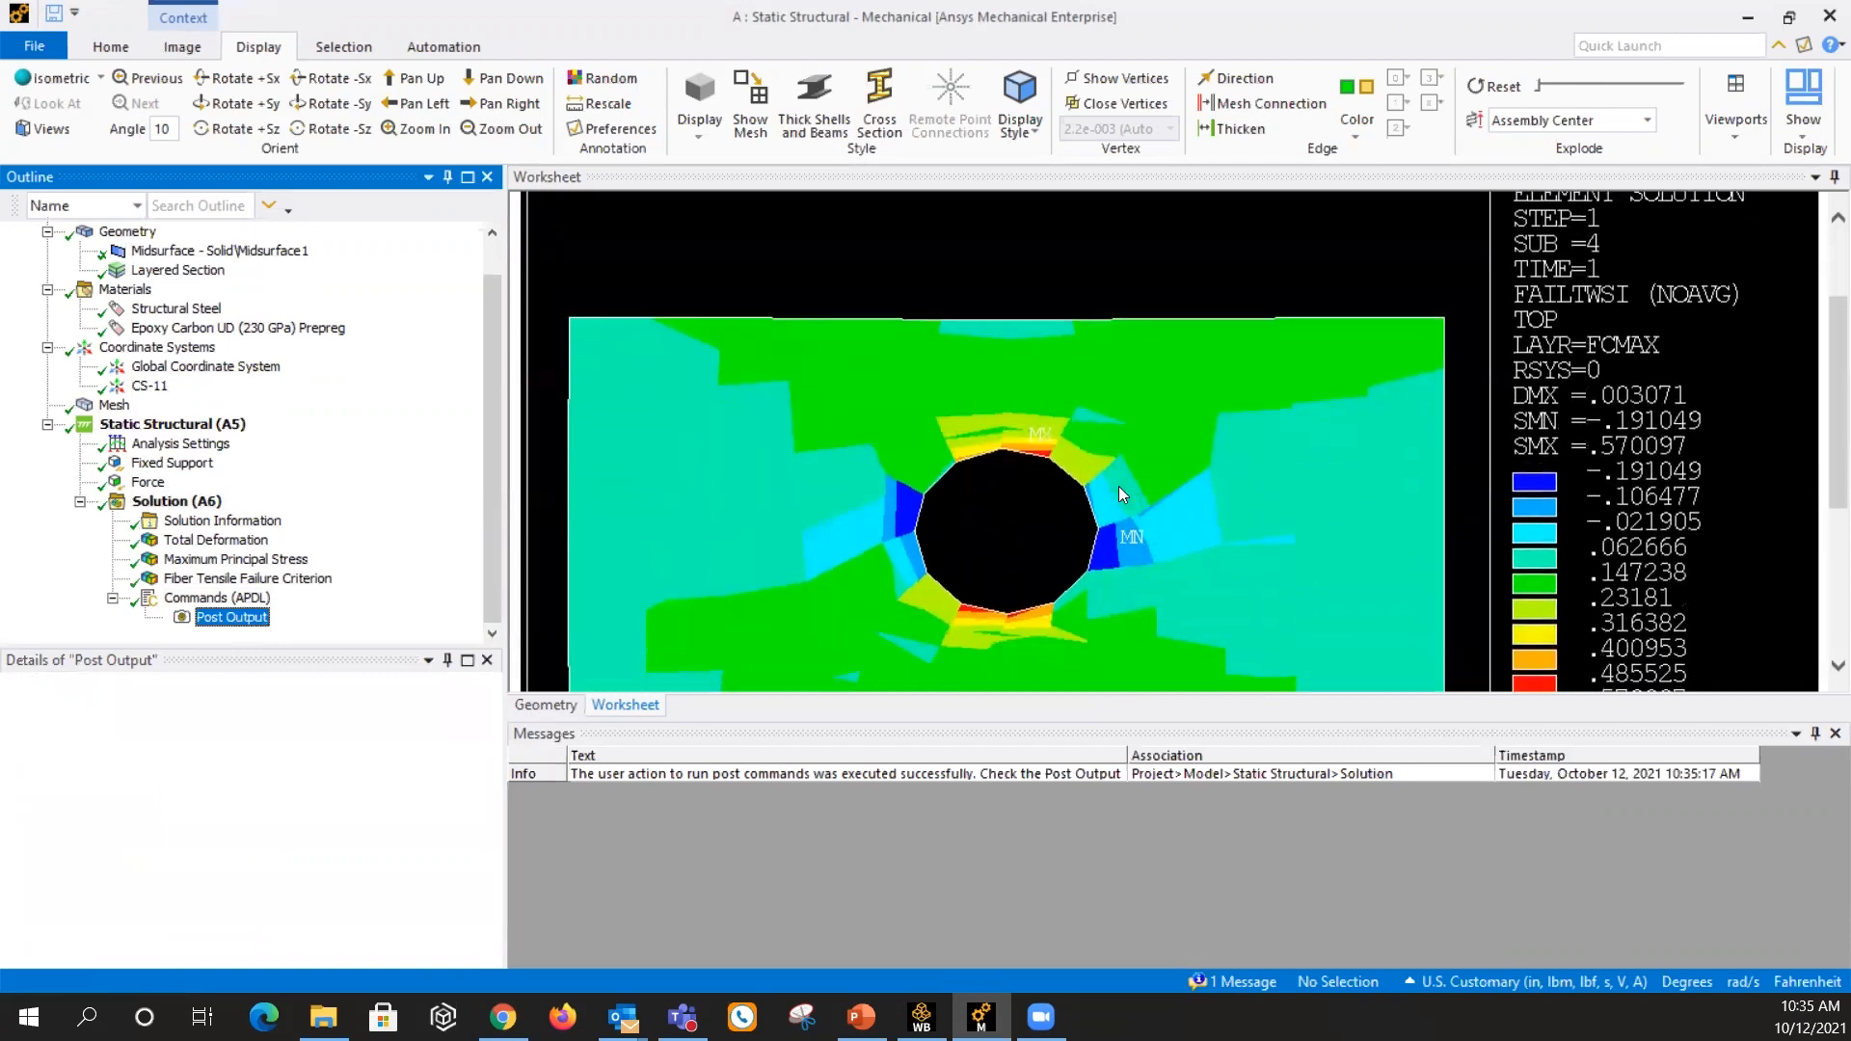
scroll(1118, 494, "down", 1)
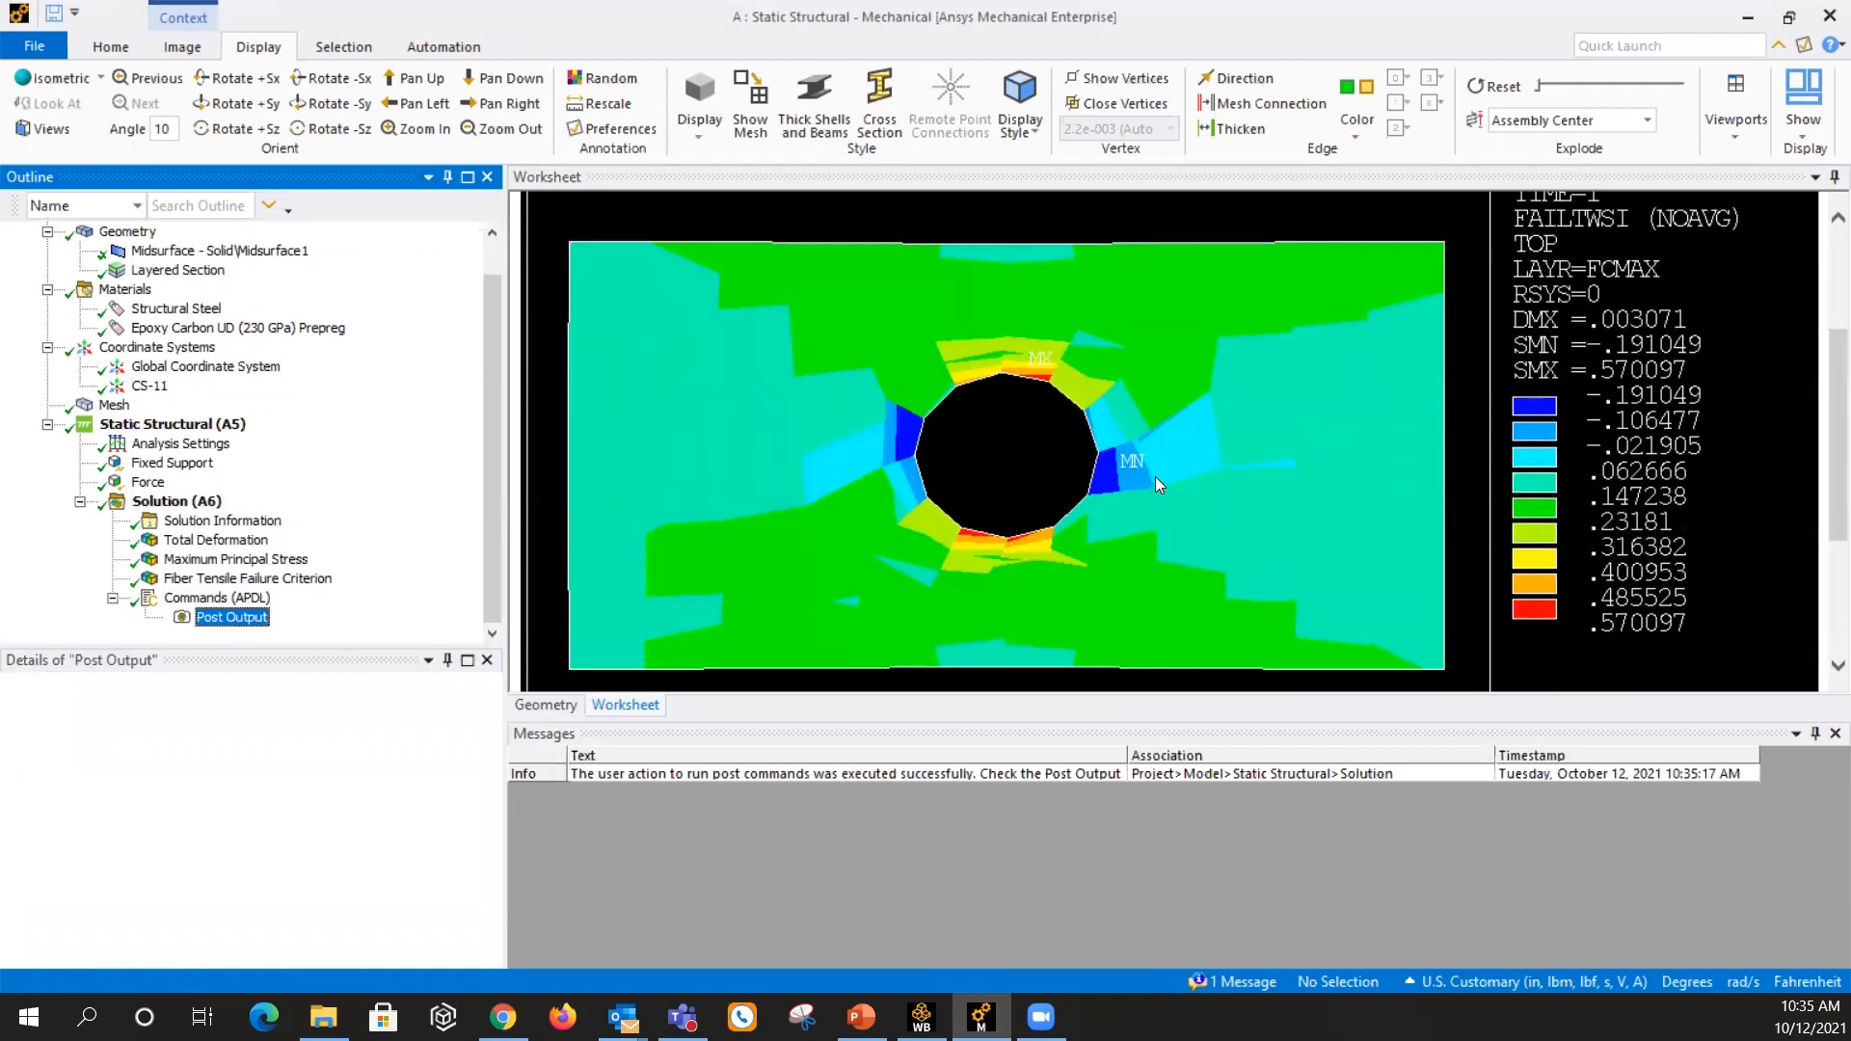
left_click(264, 596)
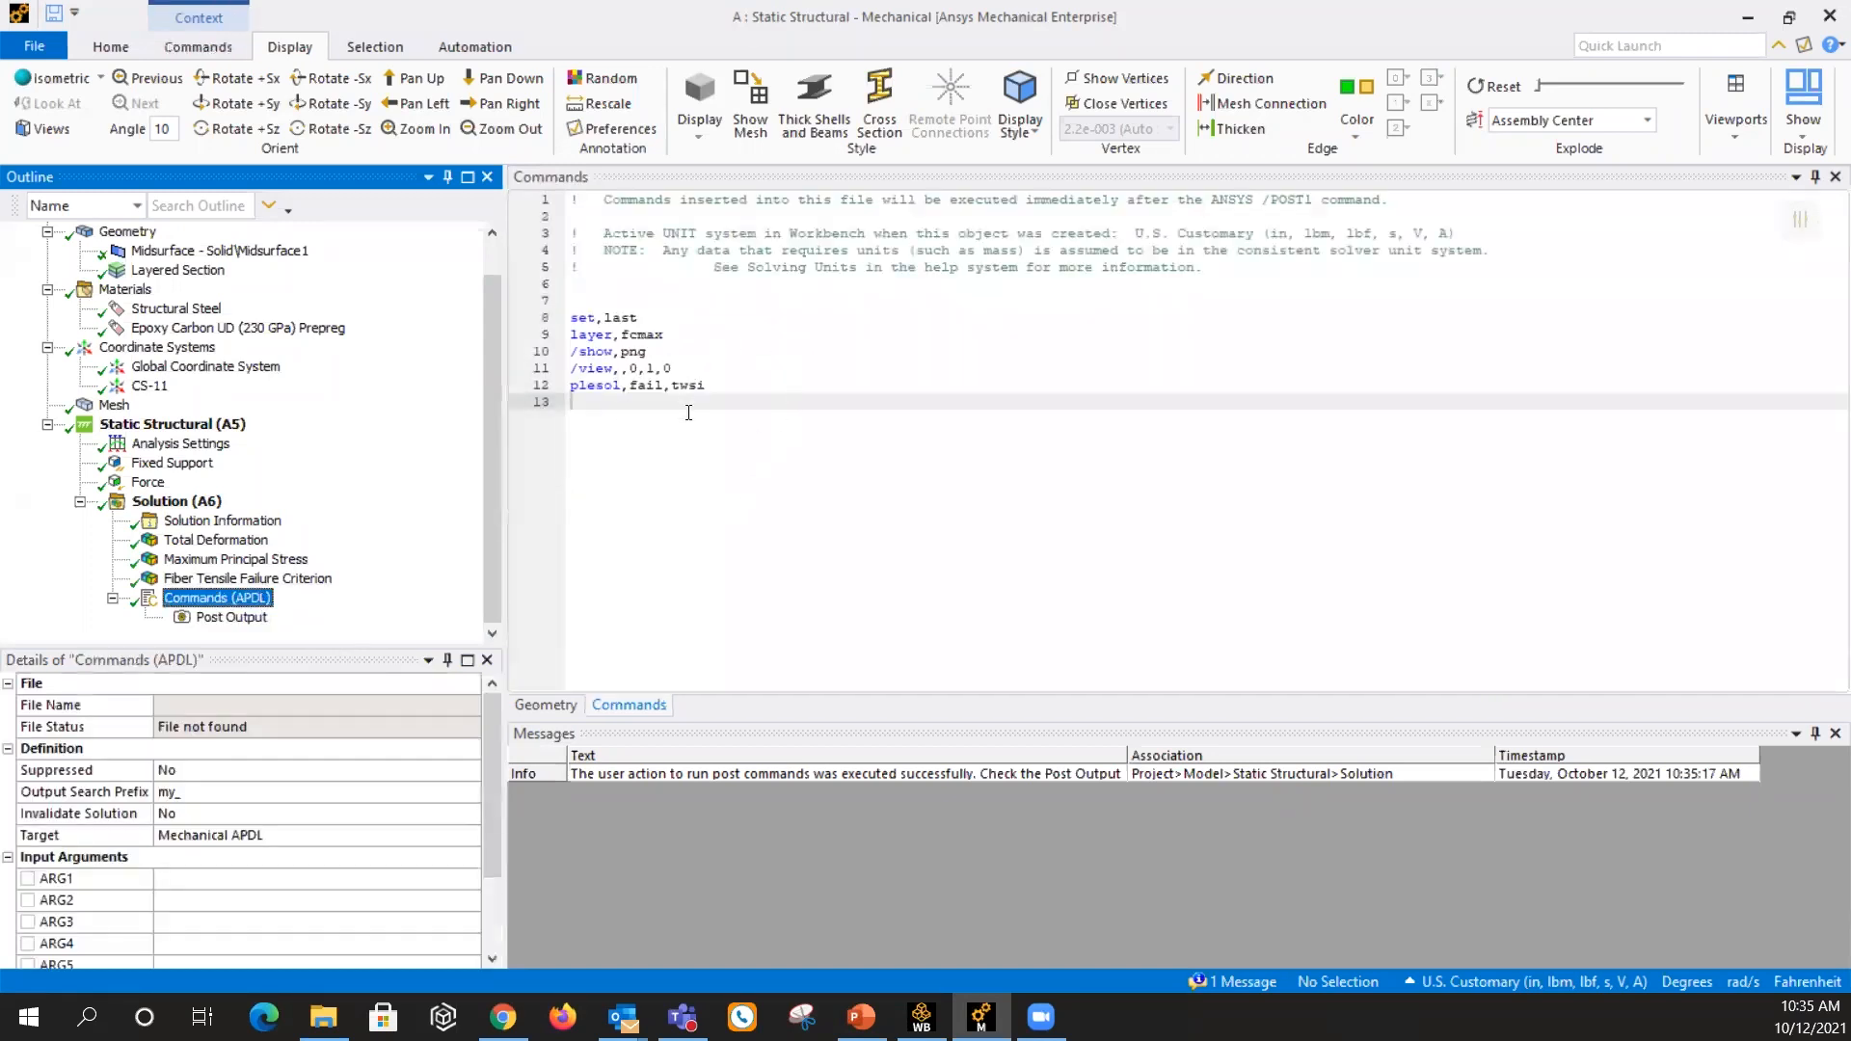
left_click(242, 580)
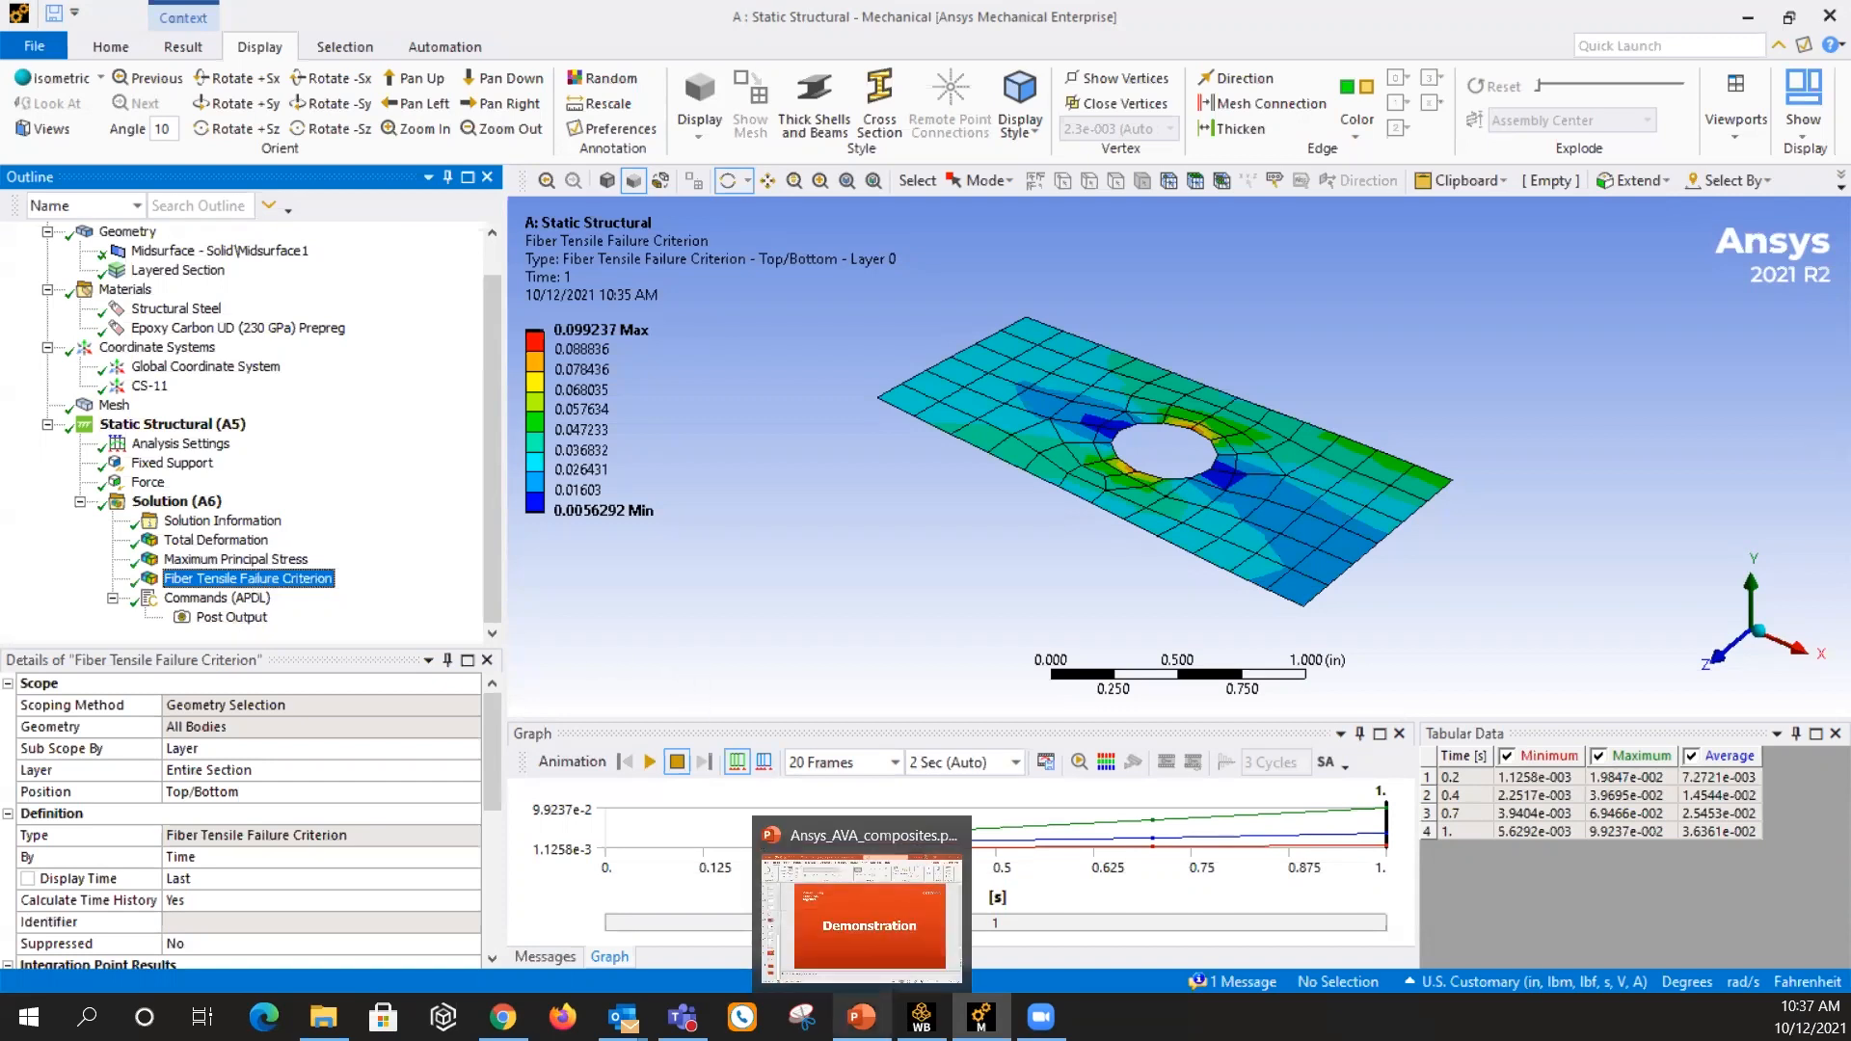
Switch to the Ansys_AVA_composites presentation in PowerPoint and start the slide show from the current Demonstration slide
left_click(861, 1017)
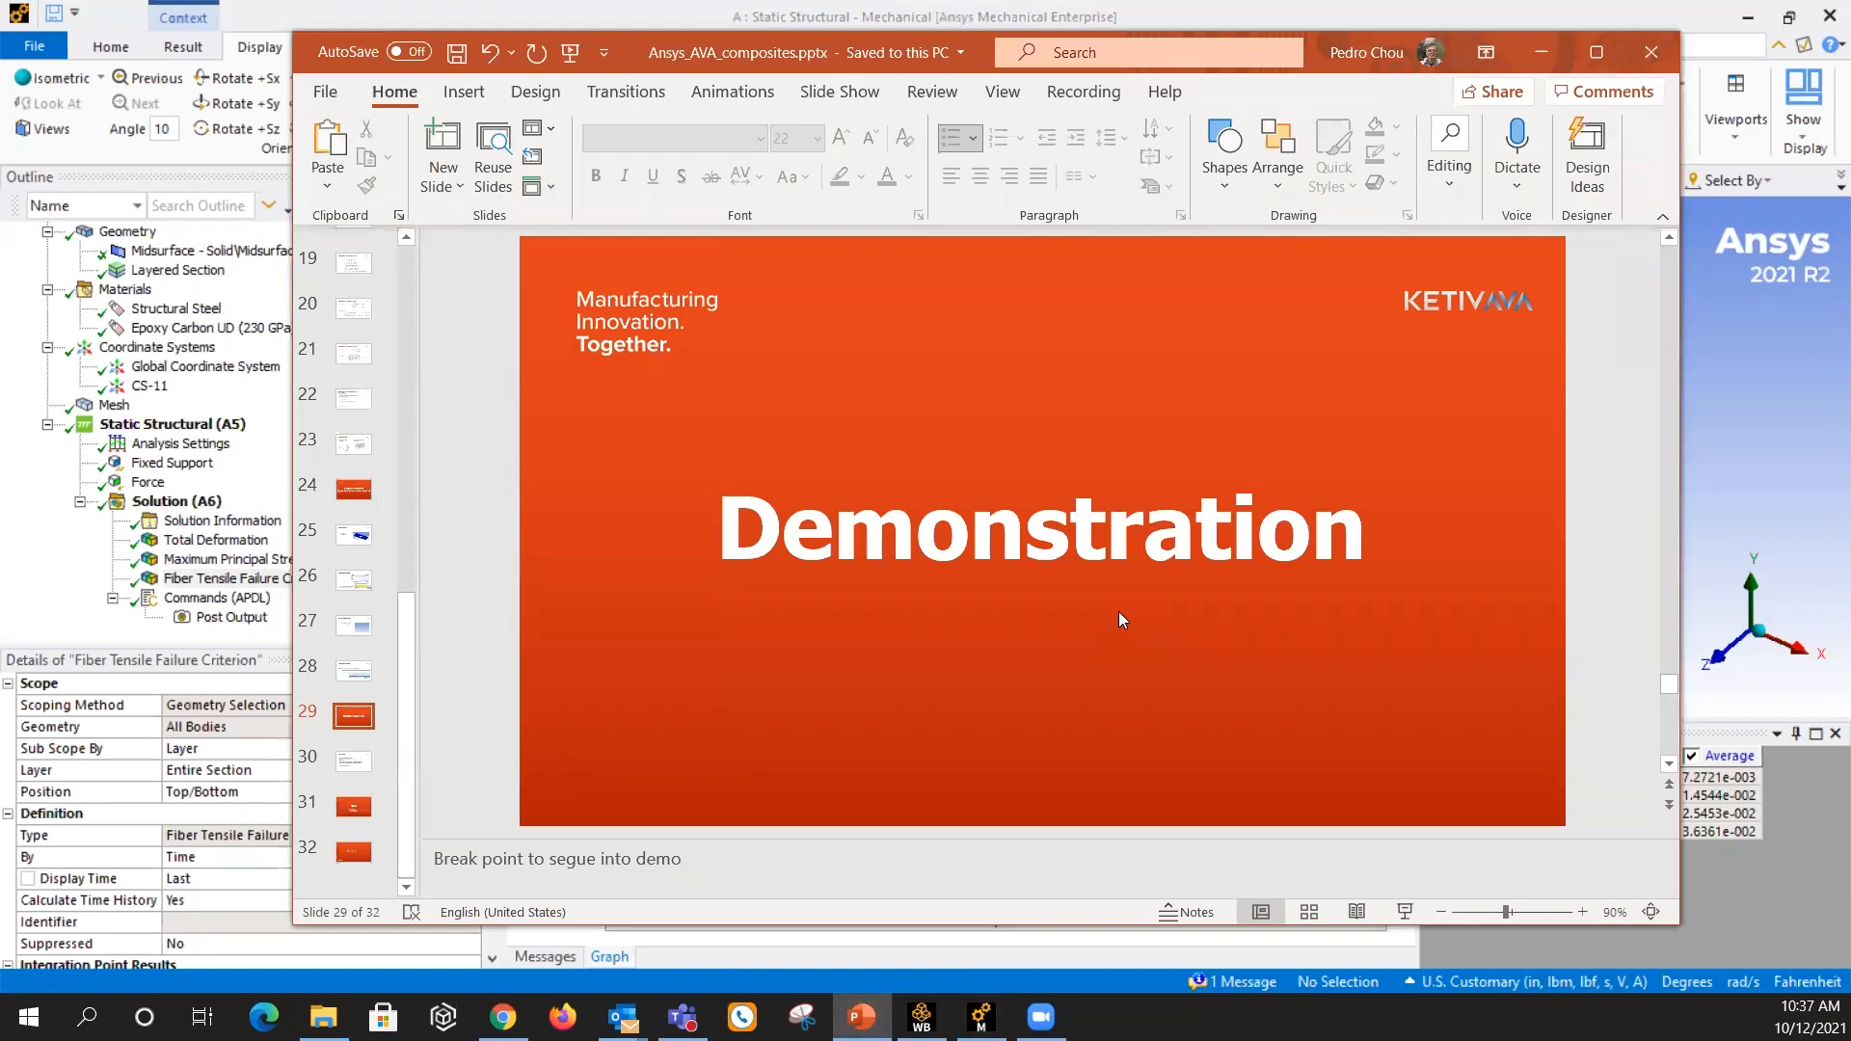
key("shift+F5")
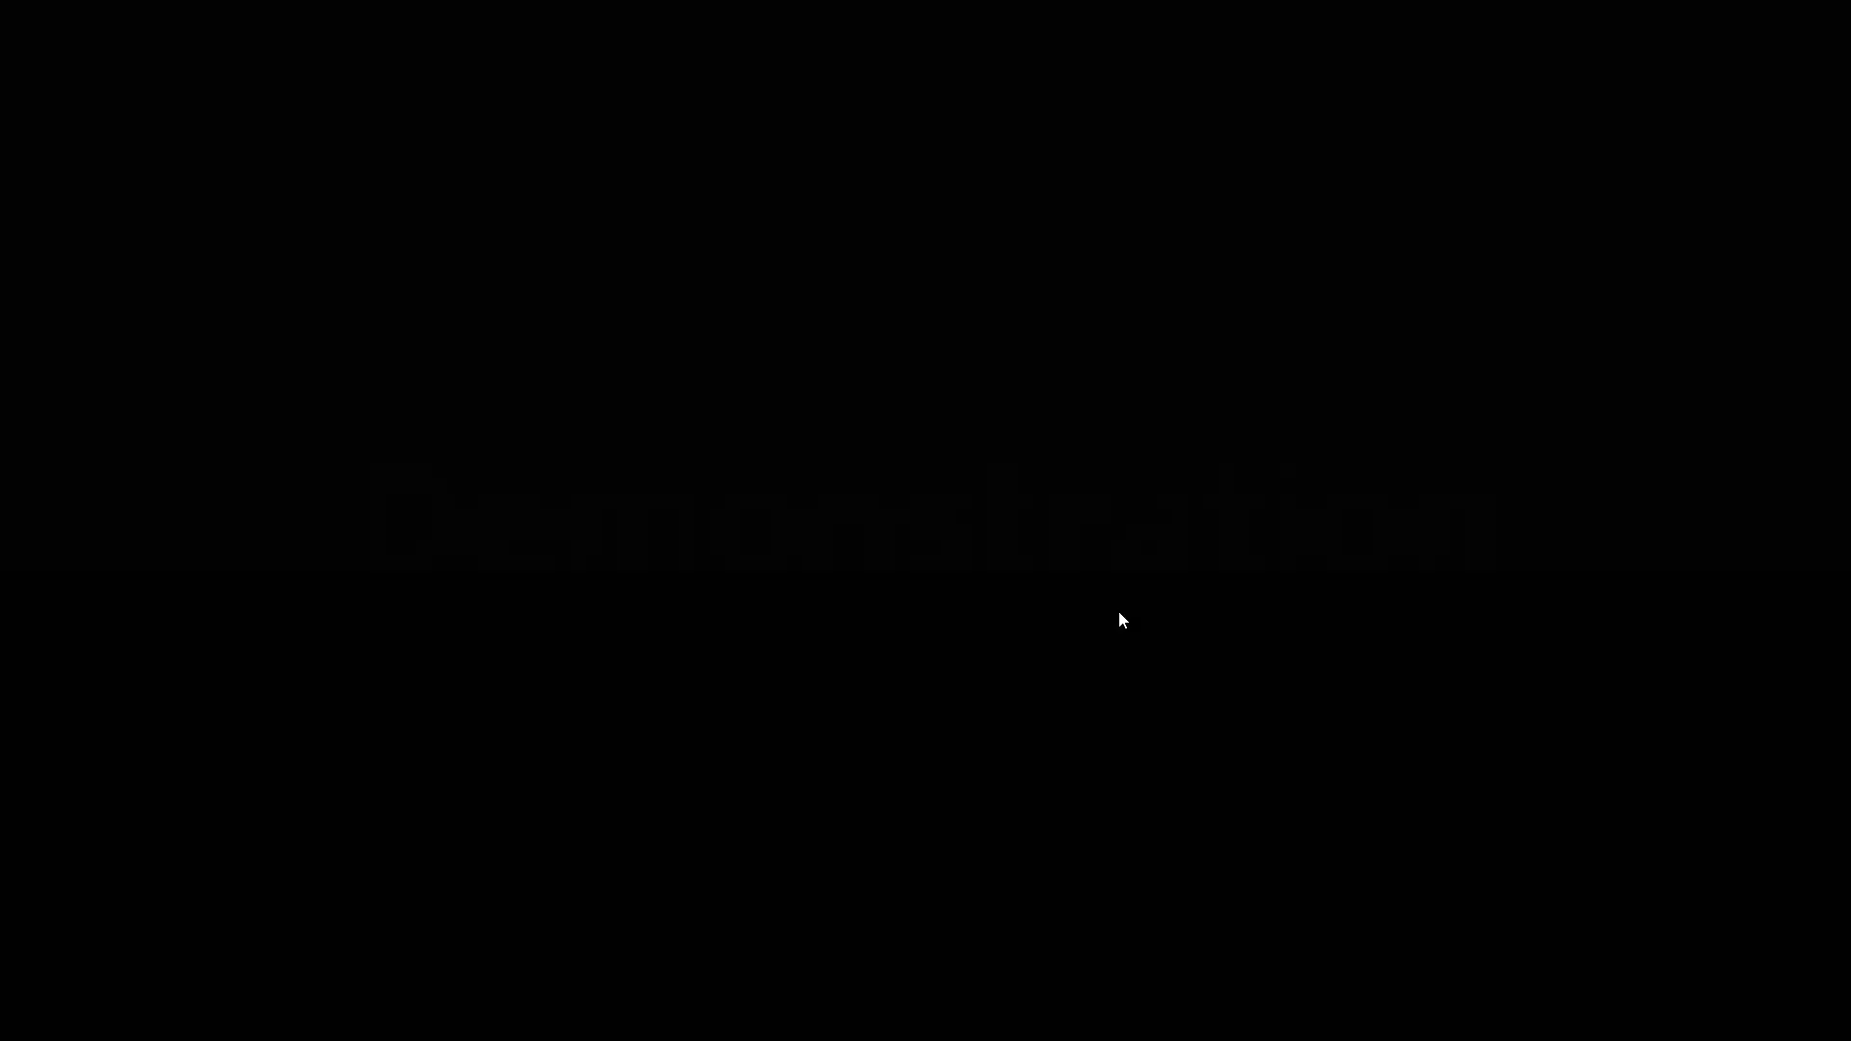